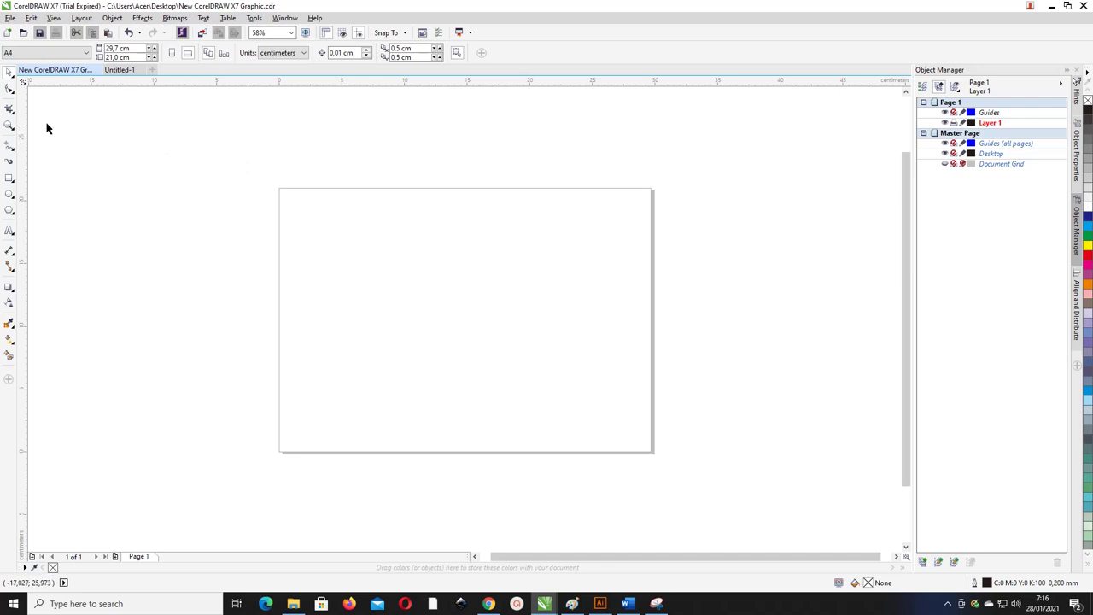
Create a rectangle matching the full 29.7 × 21 cm page and keep it selected.
double_click(10, 179)
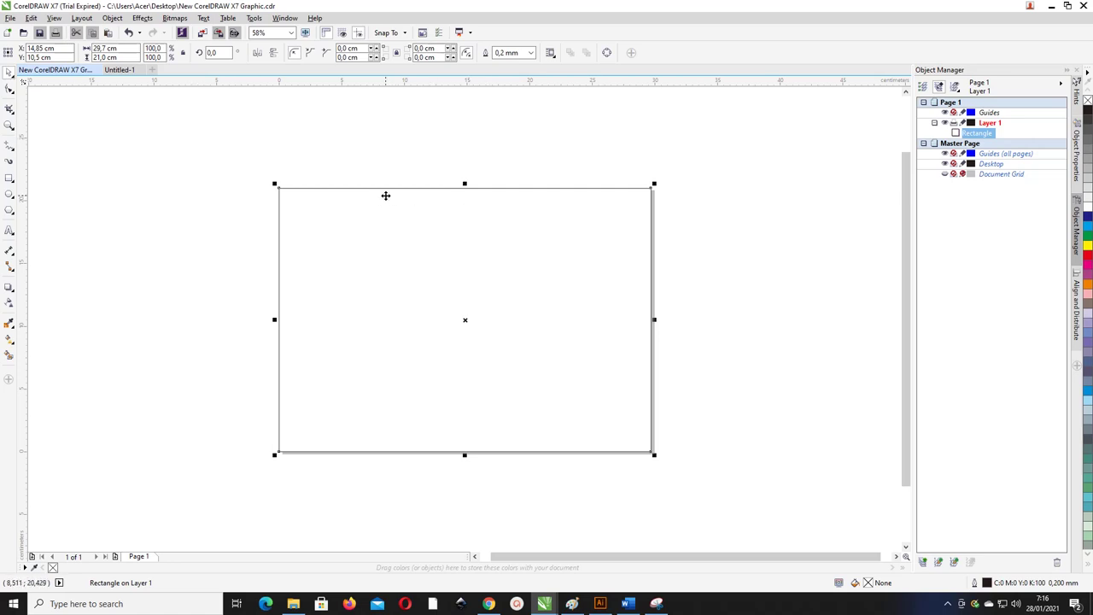
scroll(385, 195, "down", 2)
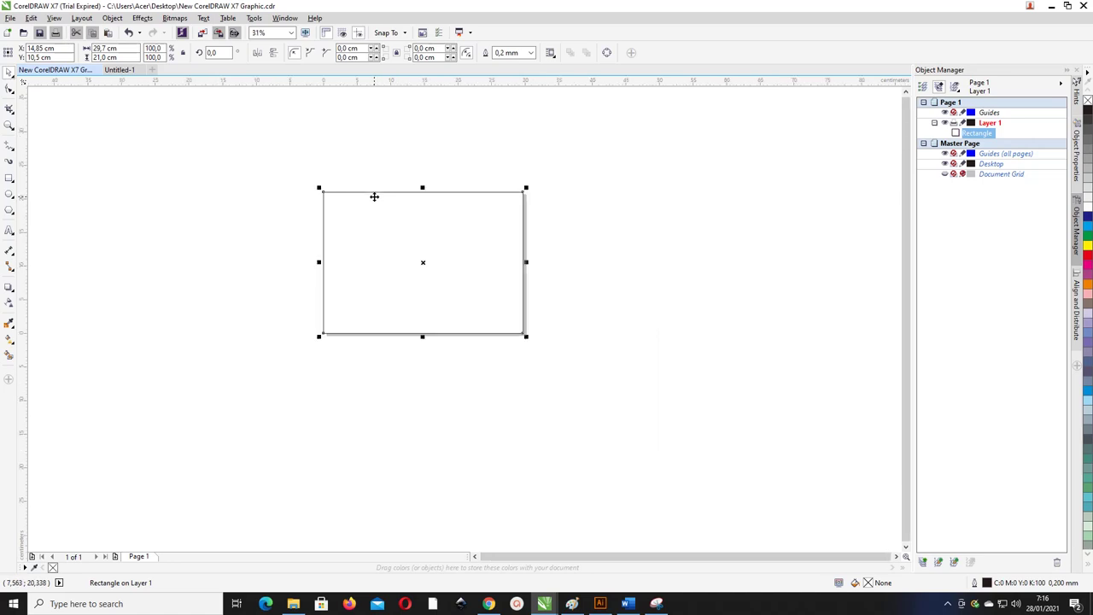
scroll(372, 196, "up", 2)
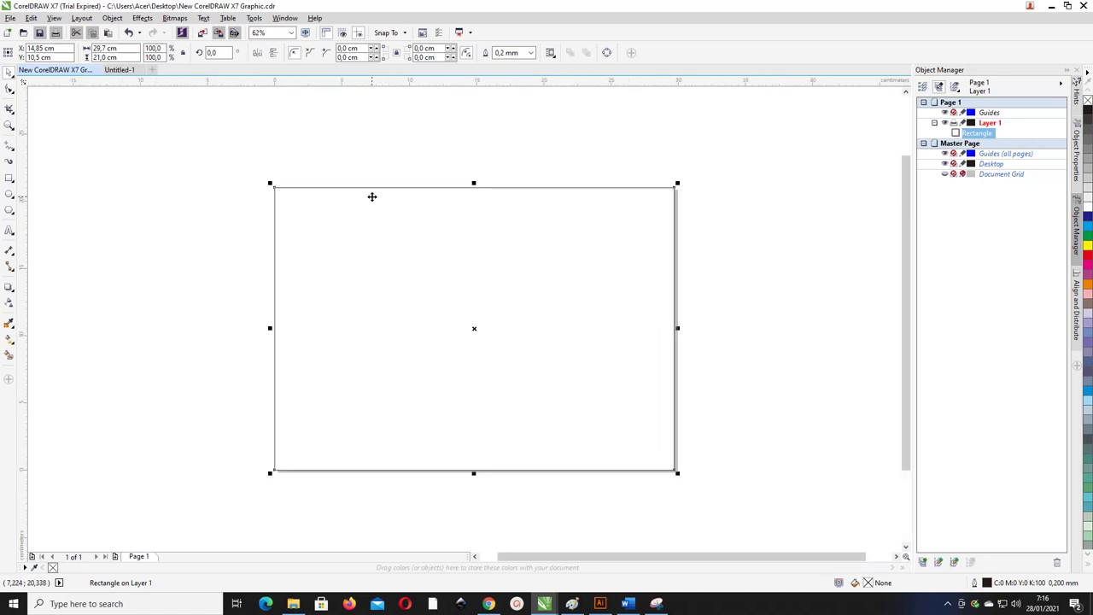
left_click(326, 190)
Apply a one-step inside contour to the page-sized rectangle with an offset of 0.5 cm.
left_click(10, 290)
left_click(43, 296)
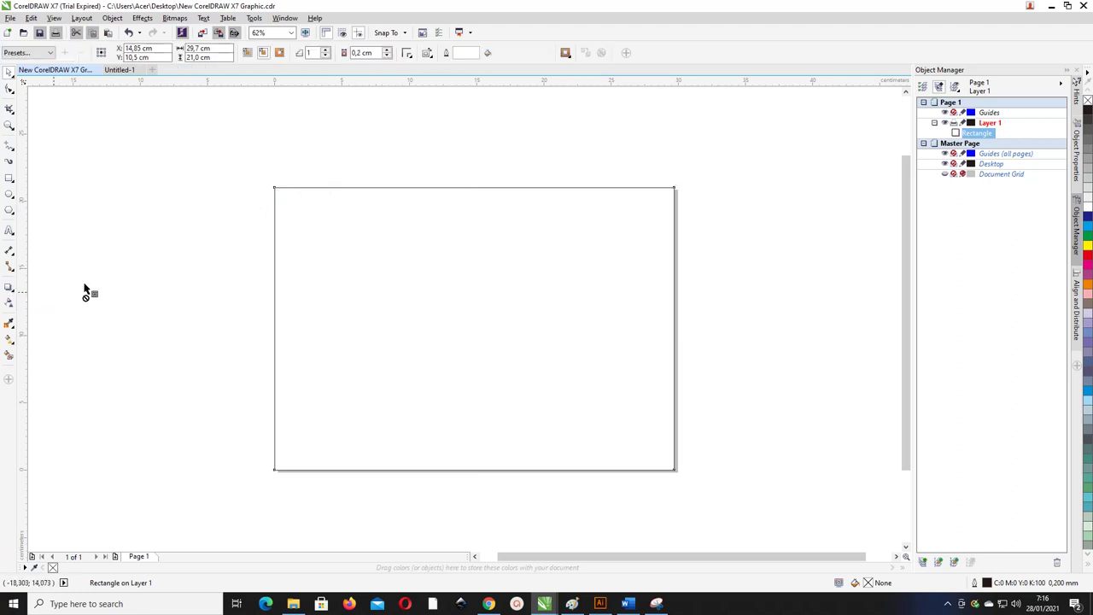
mouse_move(447, 208)
left_mouse_down()
mouse_move(445, 219)
mouse_move(451, 194)
left_mouse_up()
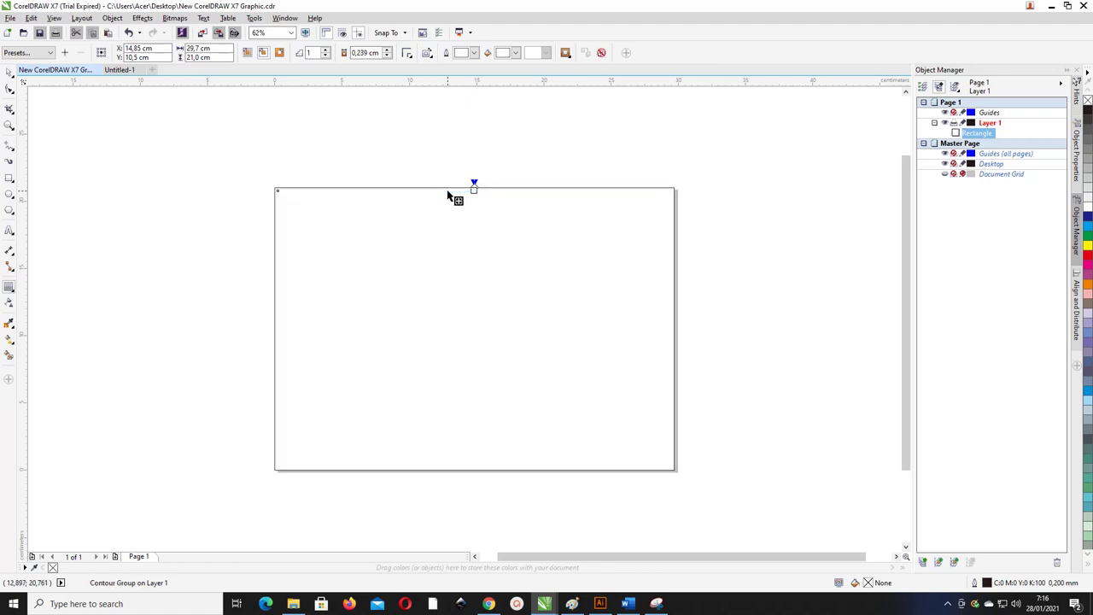
left_click(369, 53)
type("5")
key("Return")
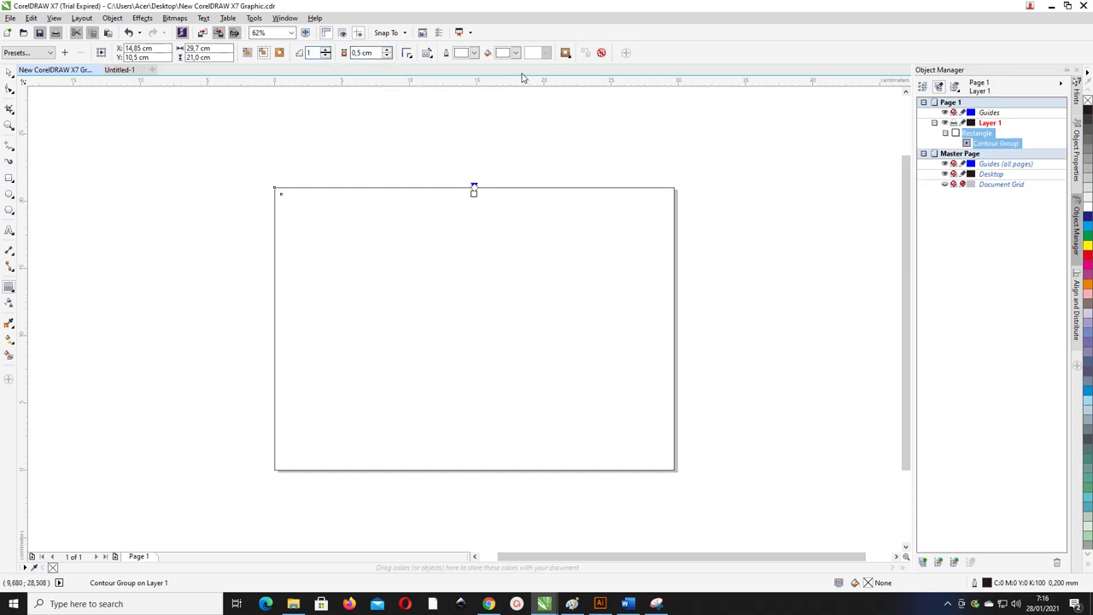
Set the contour's outline colour to black and its offset to 0.2 cm.
left_click(516, 53)
left_click(474, 53)
left_click(474, 53)
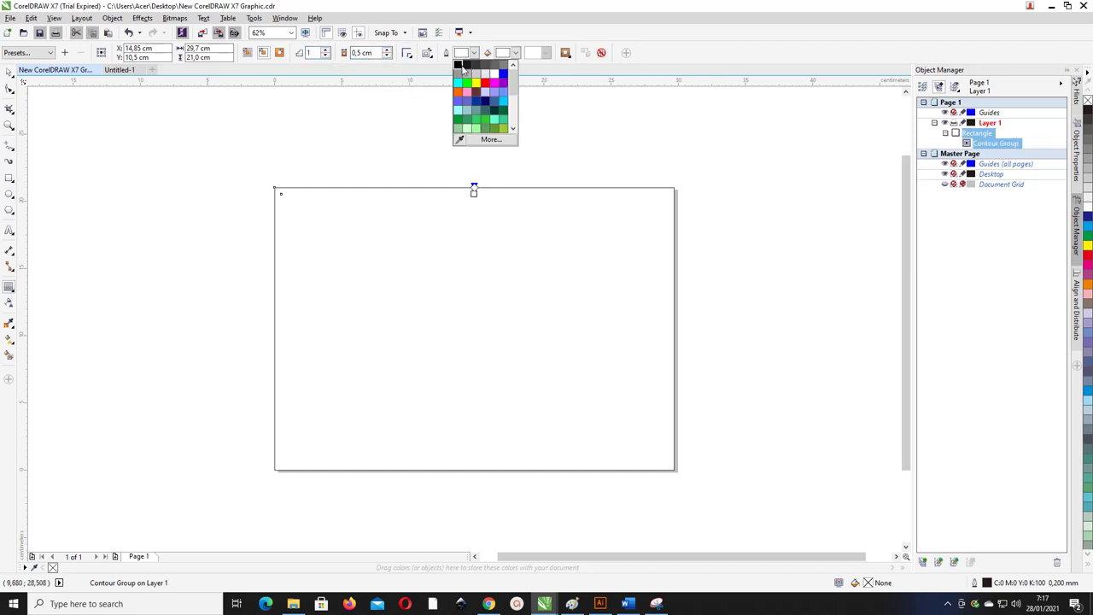
left_click(460, 65)
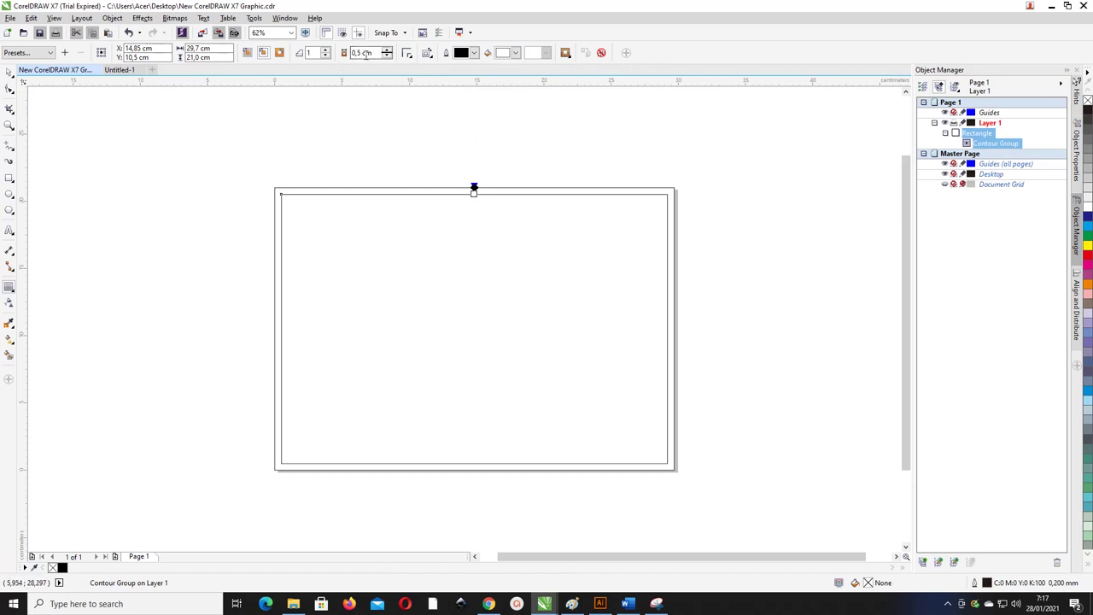
key("BackSpace")
type("3")
key("Return")
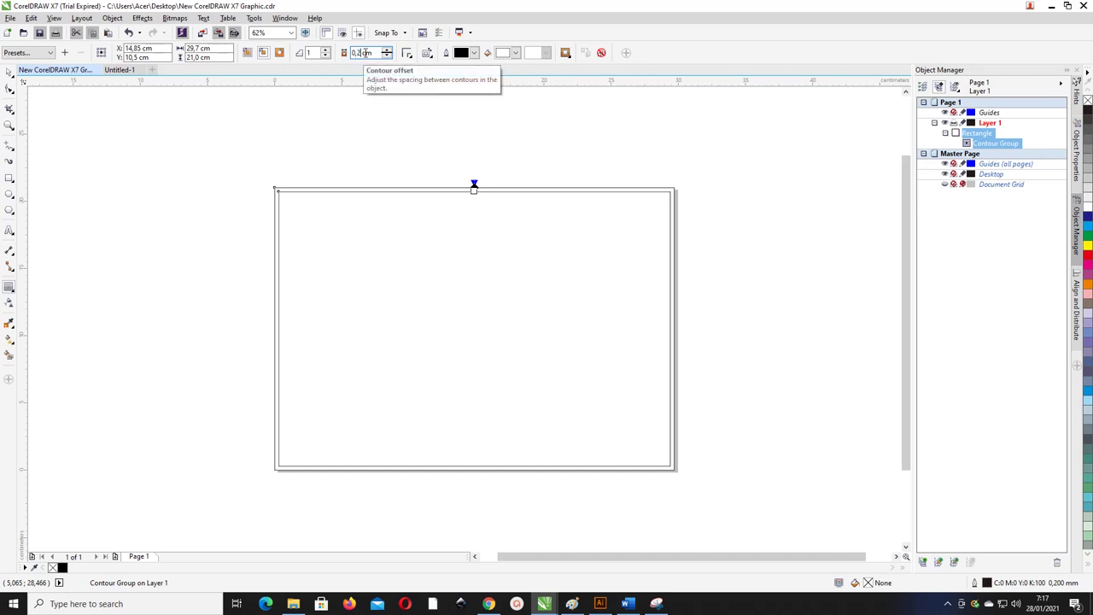
key("Return")
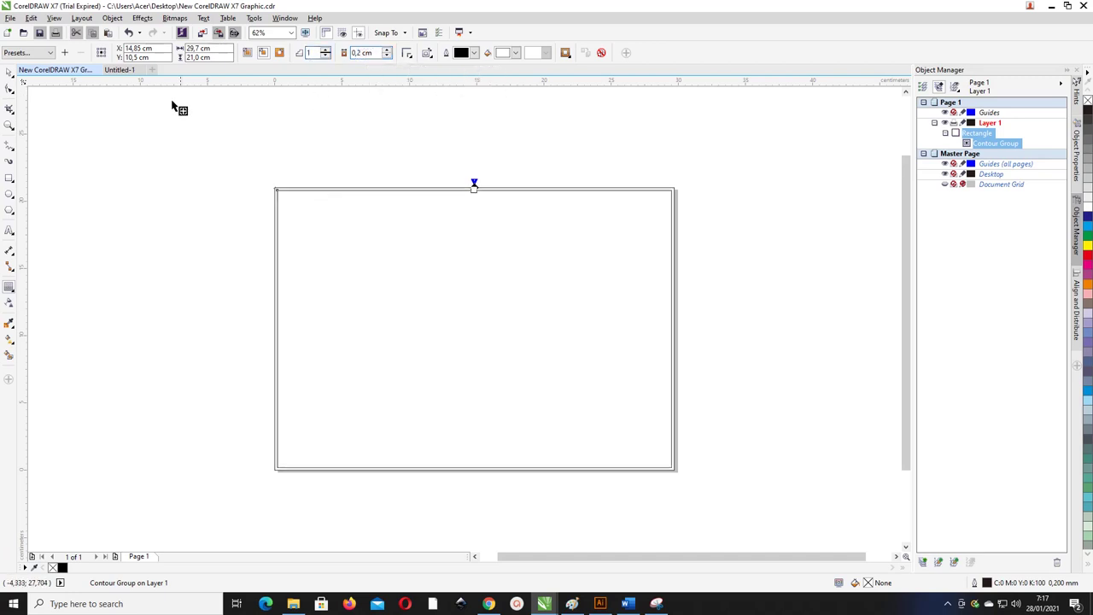
Break the contour group apart into two separate rectangles.
left_click(9, 72)
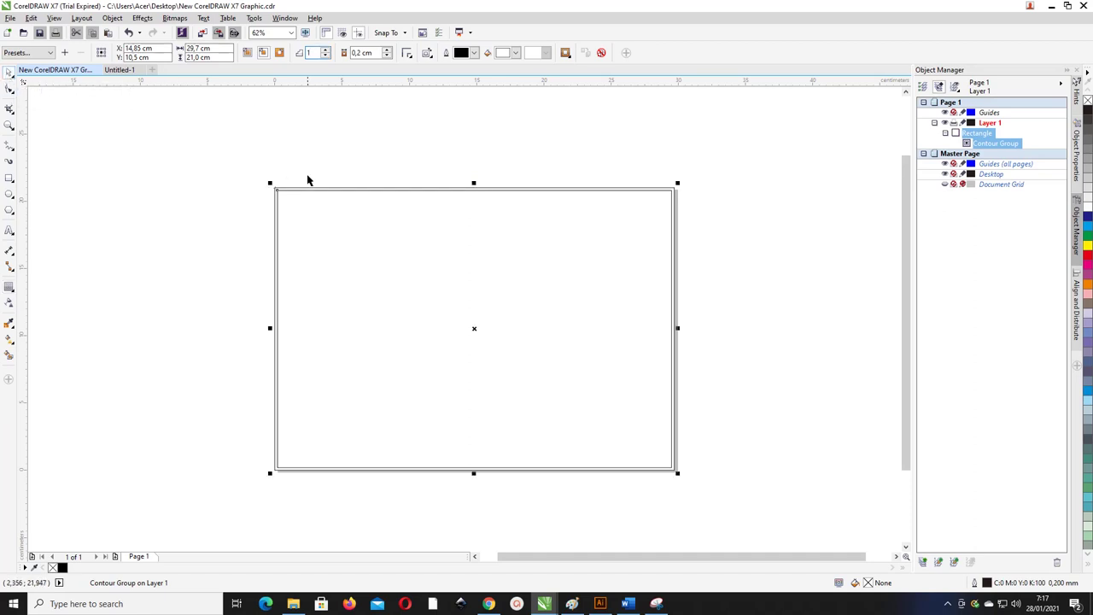
right_click(316, 190)
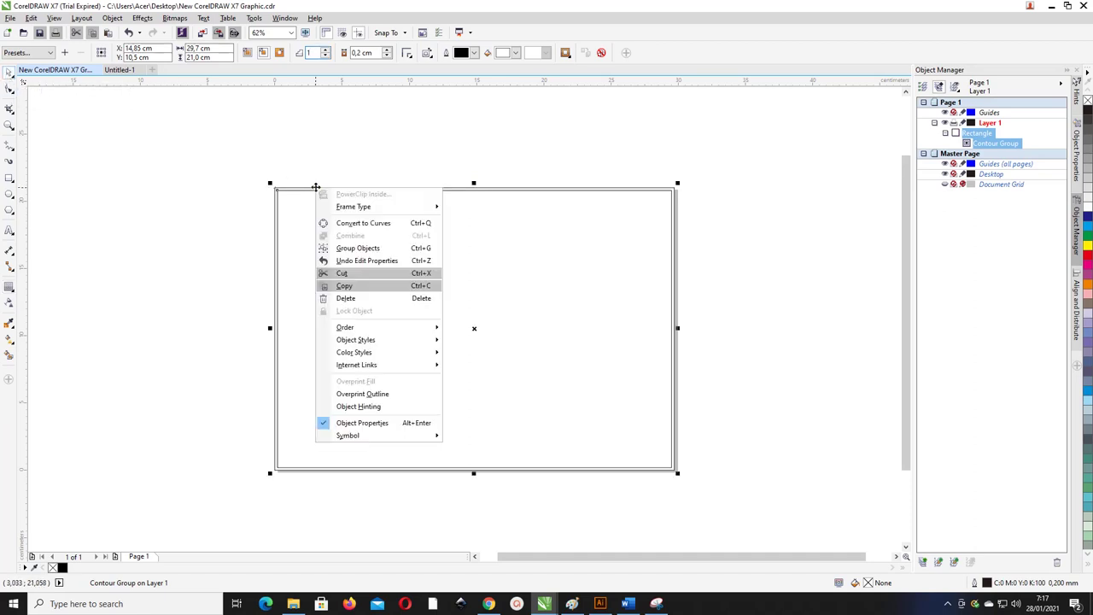
left_click(282, 224)
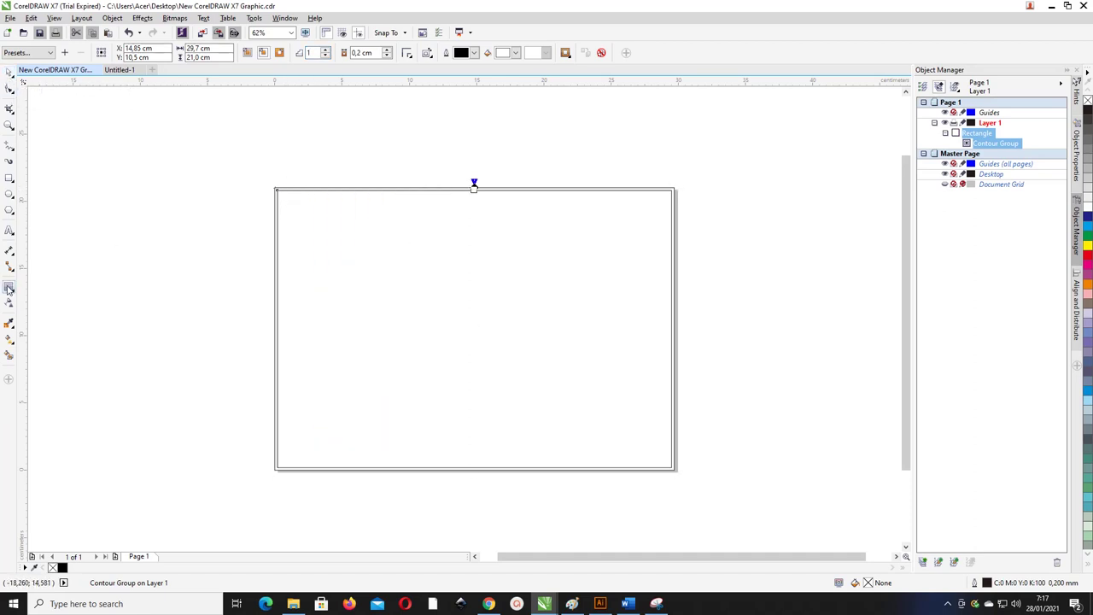
right_click(404, 203)
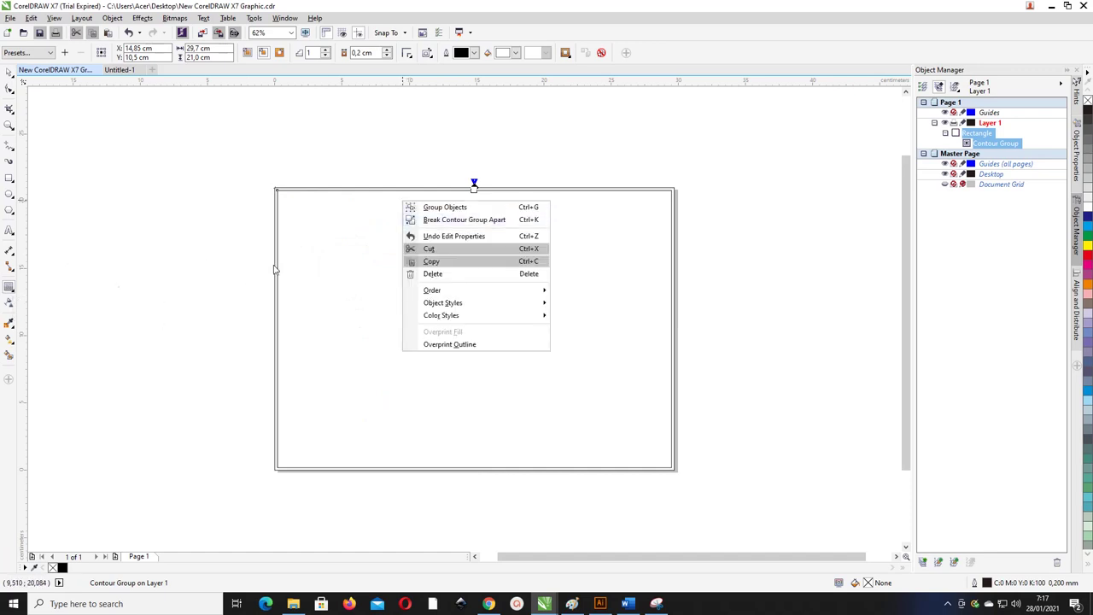
left_click(445, 221)
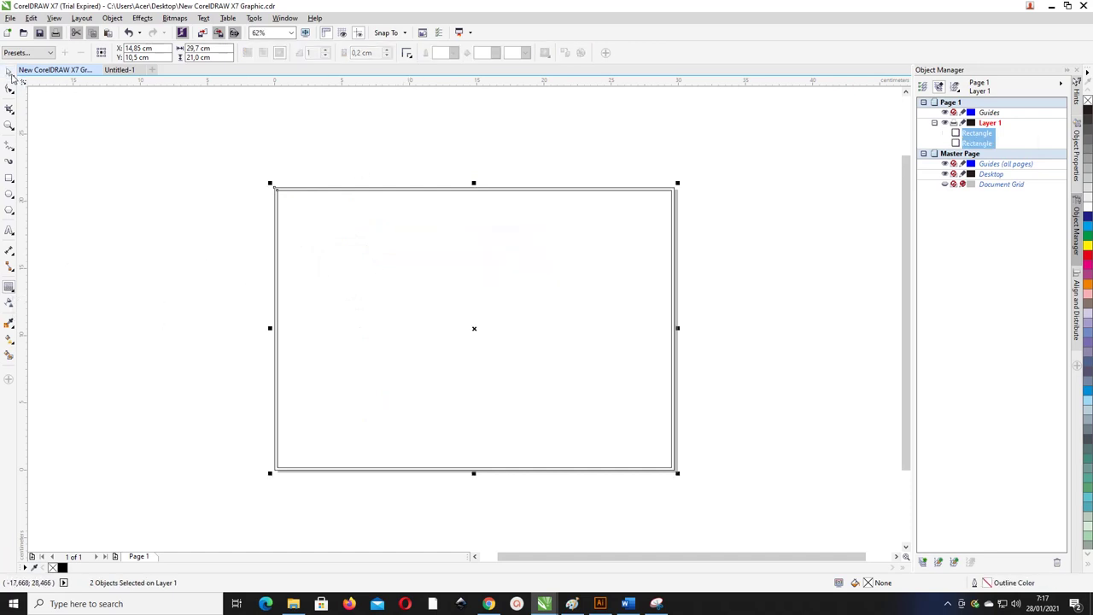
Fill the outer page-sized rectangle with light grey, leaving it in its original position.
left_click(10, 75)
left_click(291, 189)
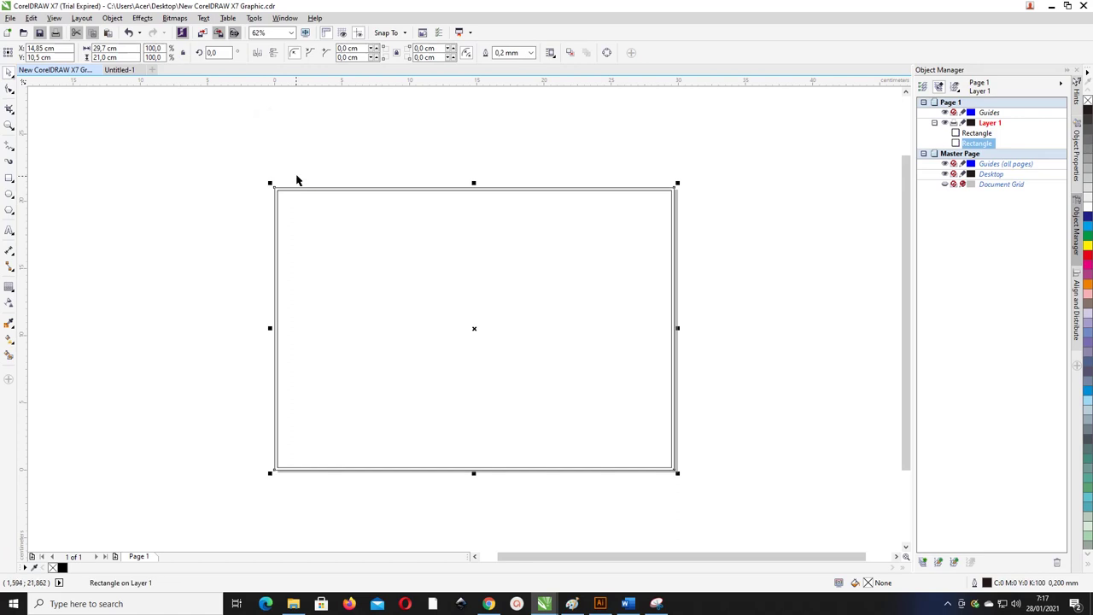
scroll(297, 180, "up", 9)
key("Escape")
left_click(263, 142)
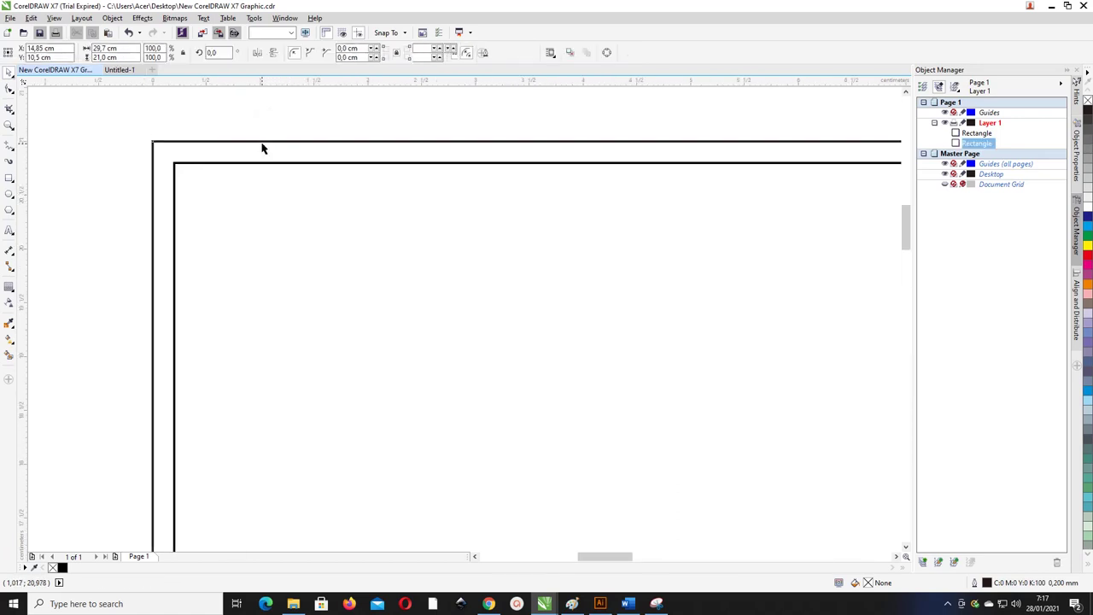
left_click_drag(263, 142, 263, 137)
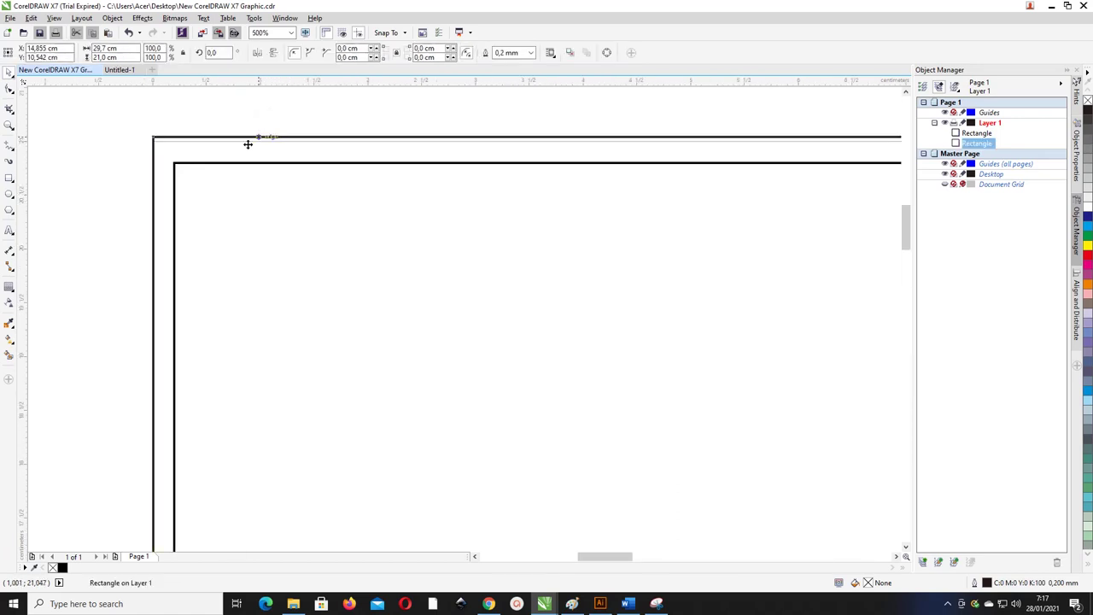
key("ctrl+z")
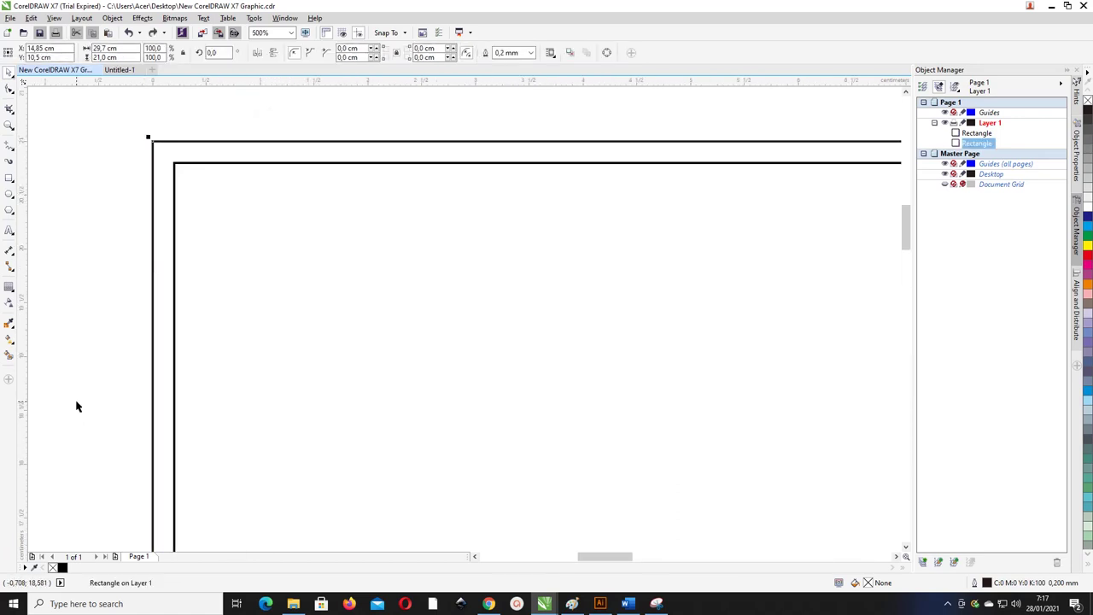
left_click(1089, 191)
Fill the inner rectangle with white.
left_click(487, 134)
left_click(487, 162)
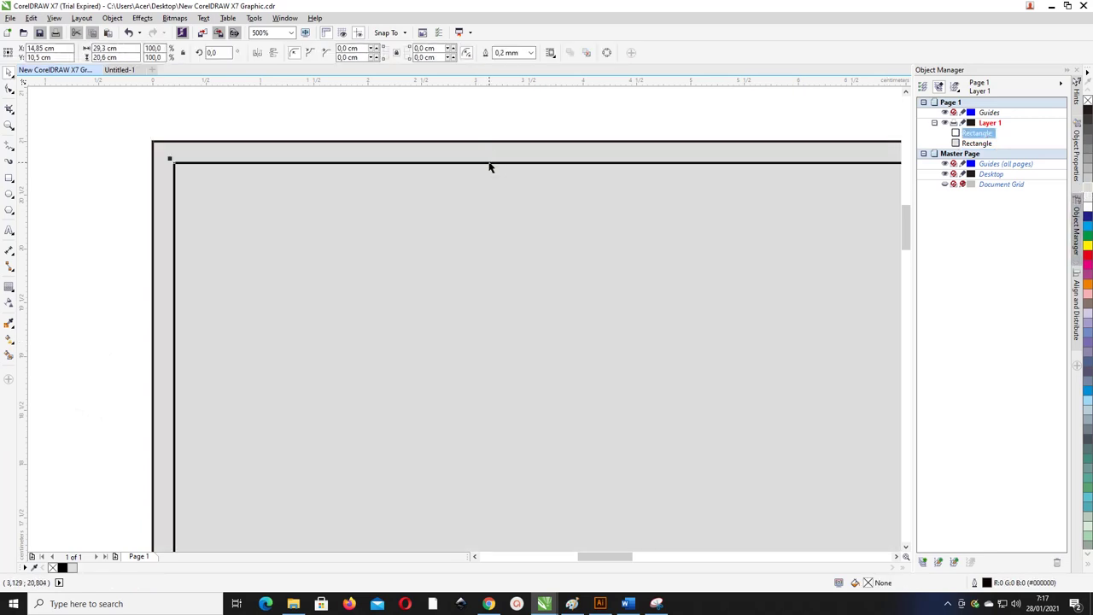
left_click(1087, 205)
Remove the outlines from both the outer and the inner rectangle.
scroll(236, 195, "down", 8)
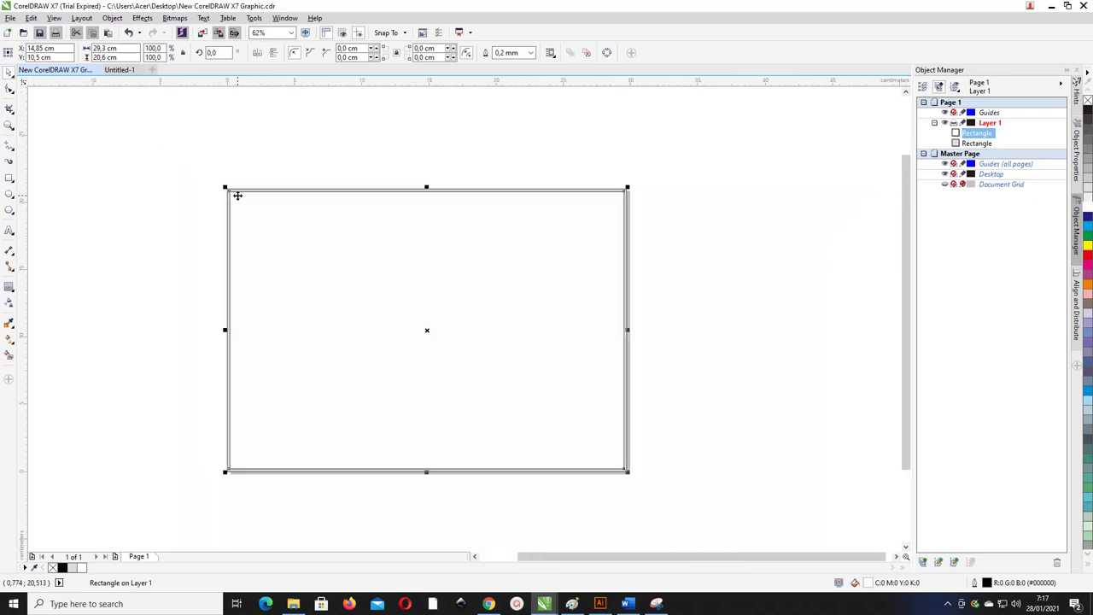
left_click_drag(185, 162, 447, 339)
scroll(314, 277, "up", 2)
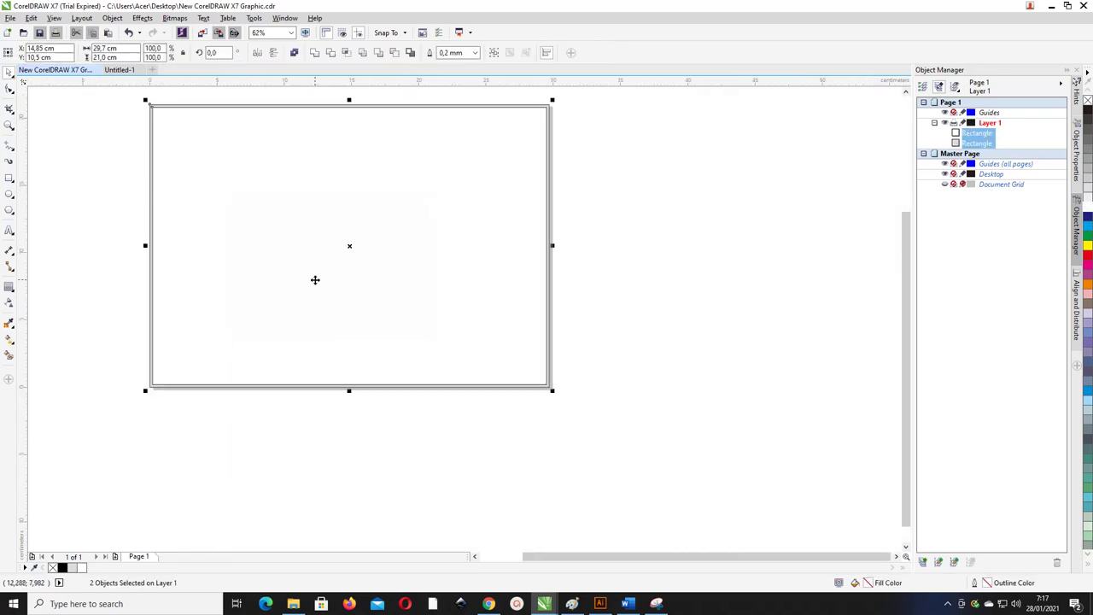
left_click(43, 410)
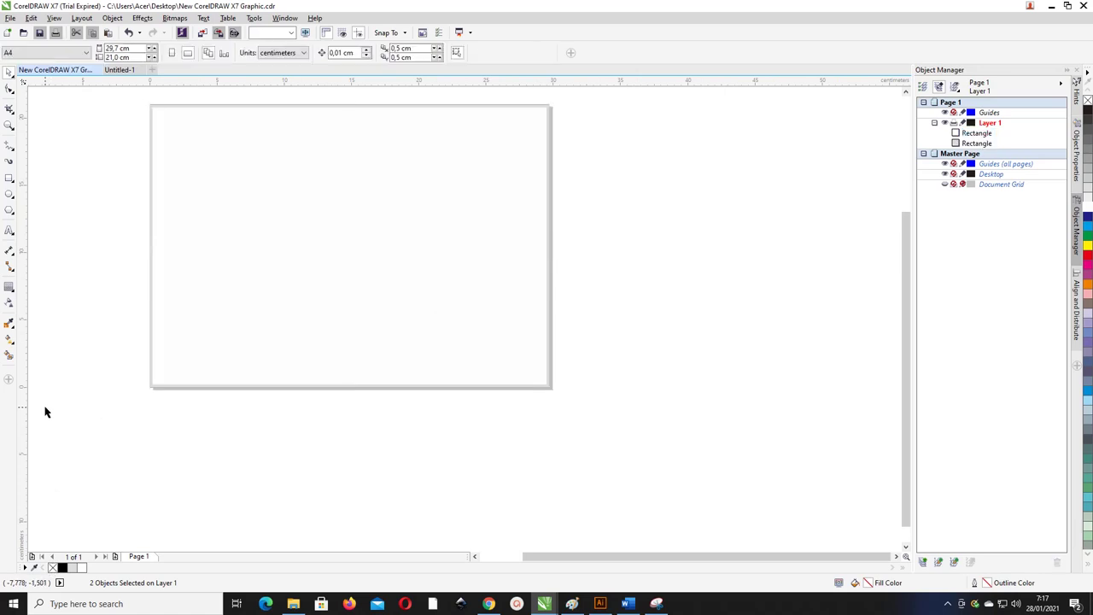
Add an inside contour of about 0.29 cm to the white rectangle and break the contour group apart.
left_click_drag(904, 259, 903, 249)
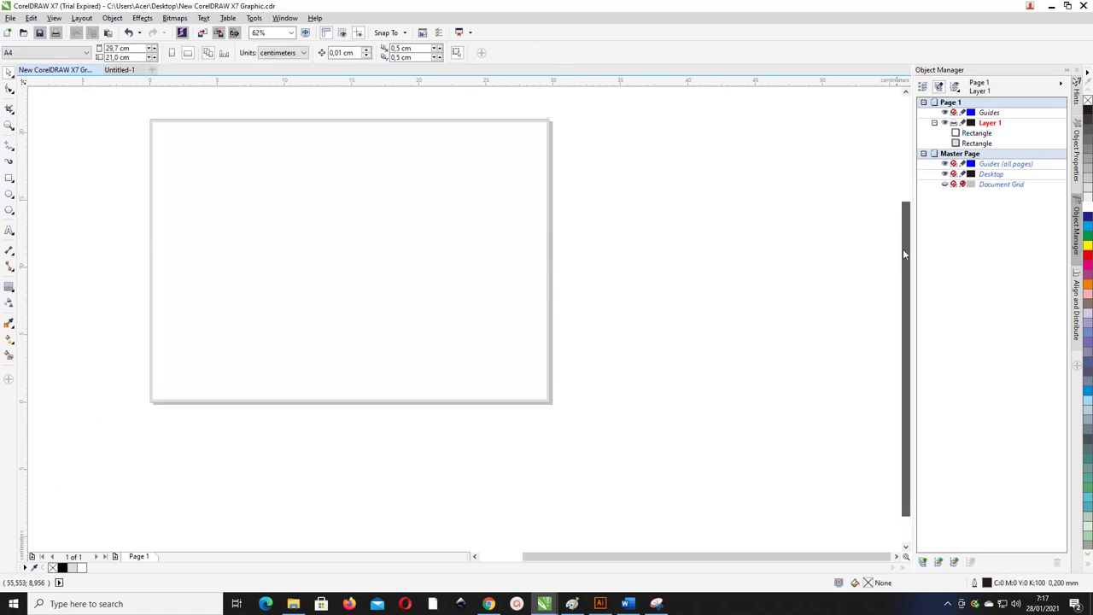
left_click(290, 198)
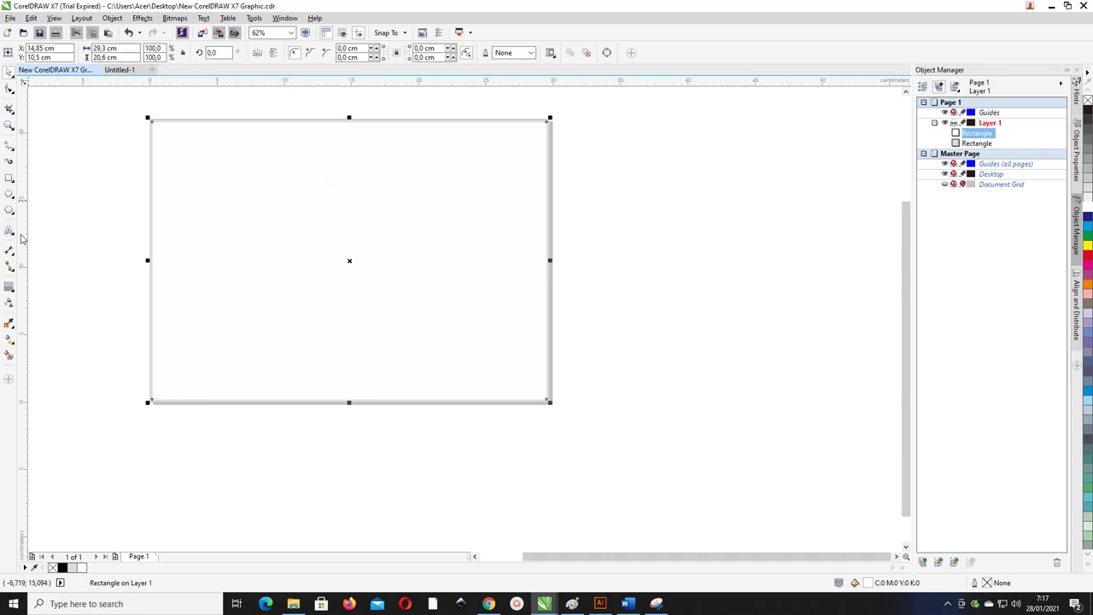
left_click(10, 289)
left_click_drag(308, 161, 308, 127)
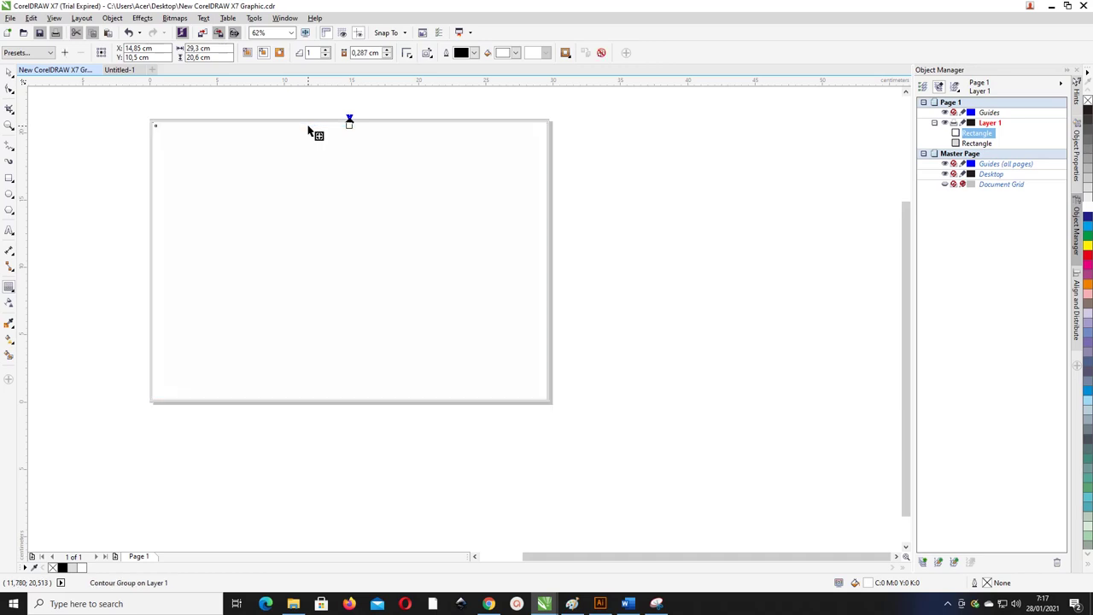
right_click(366, 175)
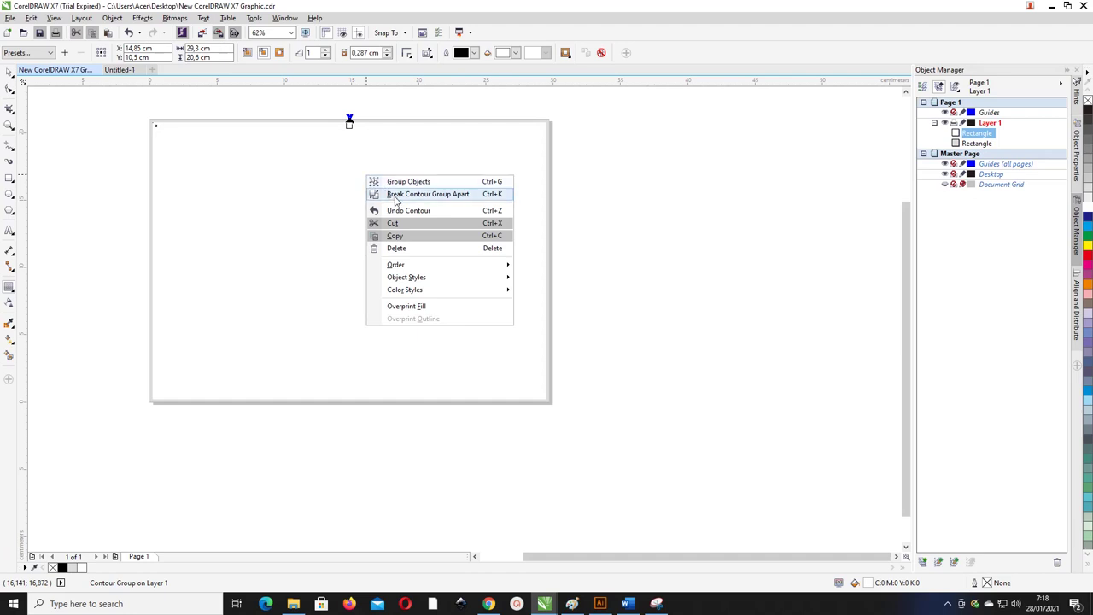
left_click(395, 195)
Select the new innermost rectangle and give it a black hairline outline.
left_click(8, 72)
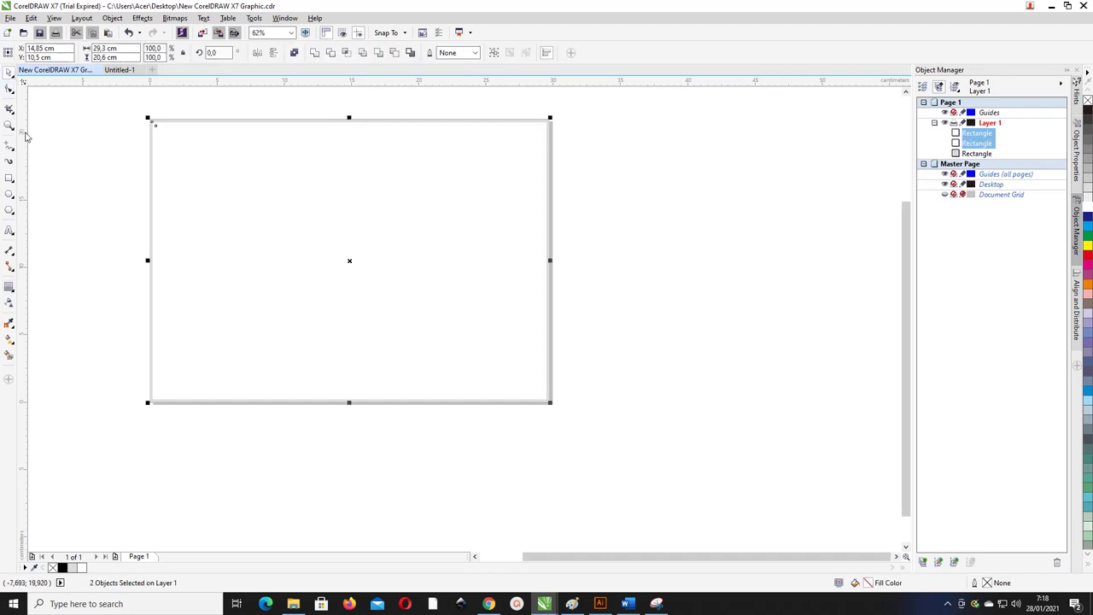
left_click(277, 165)
left_click(245, 101)
left_click(241, 166)
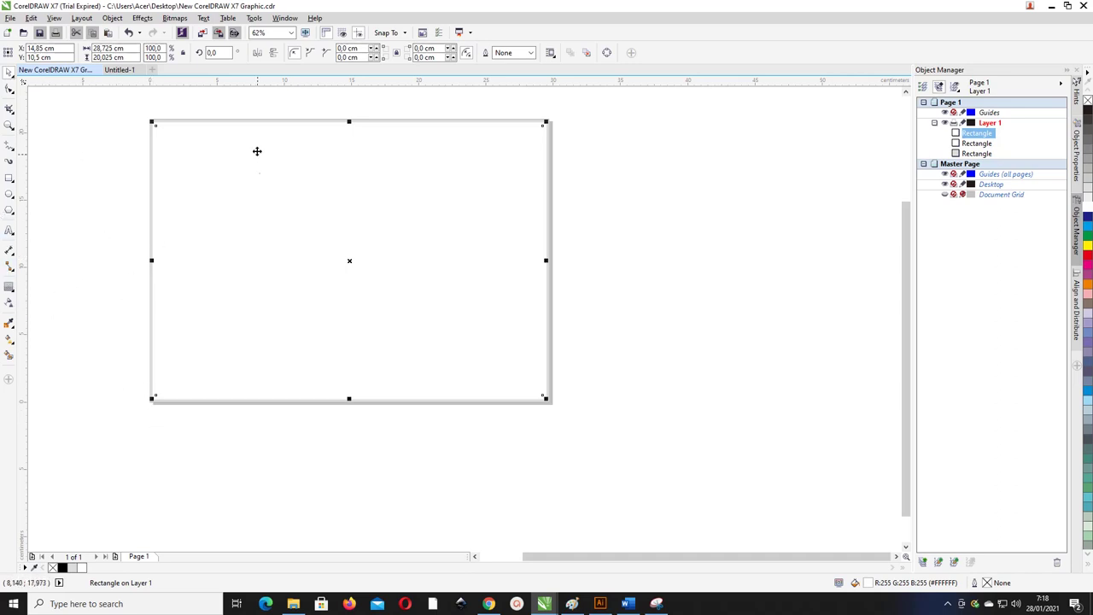
right_click(1088, 116)
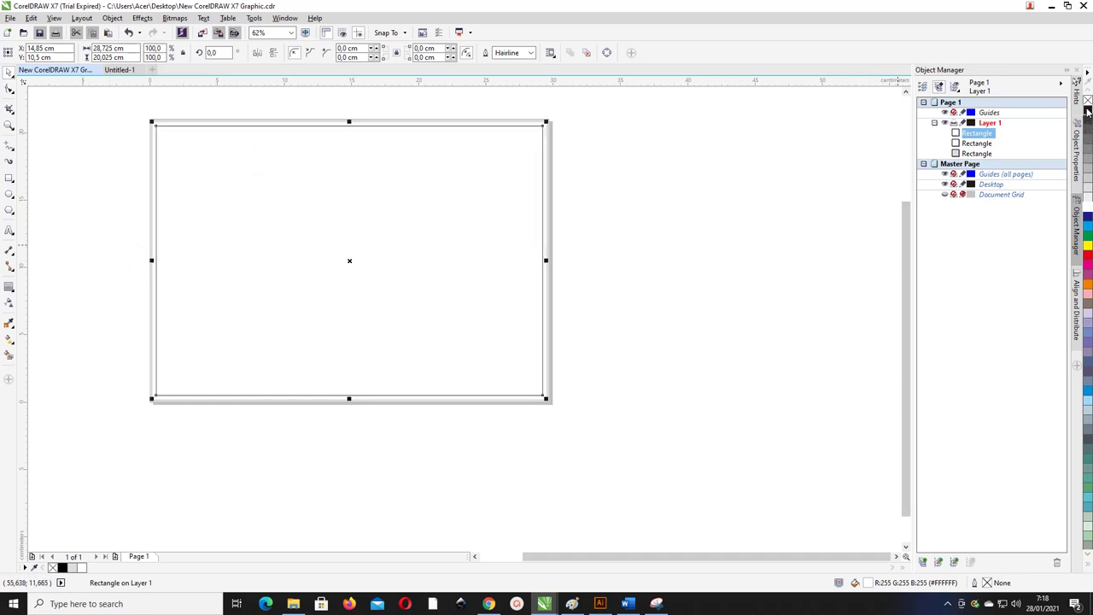
scroll(165, 144, "up", 2)
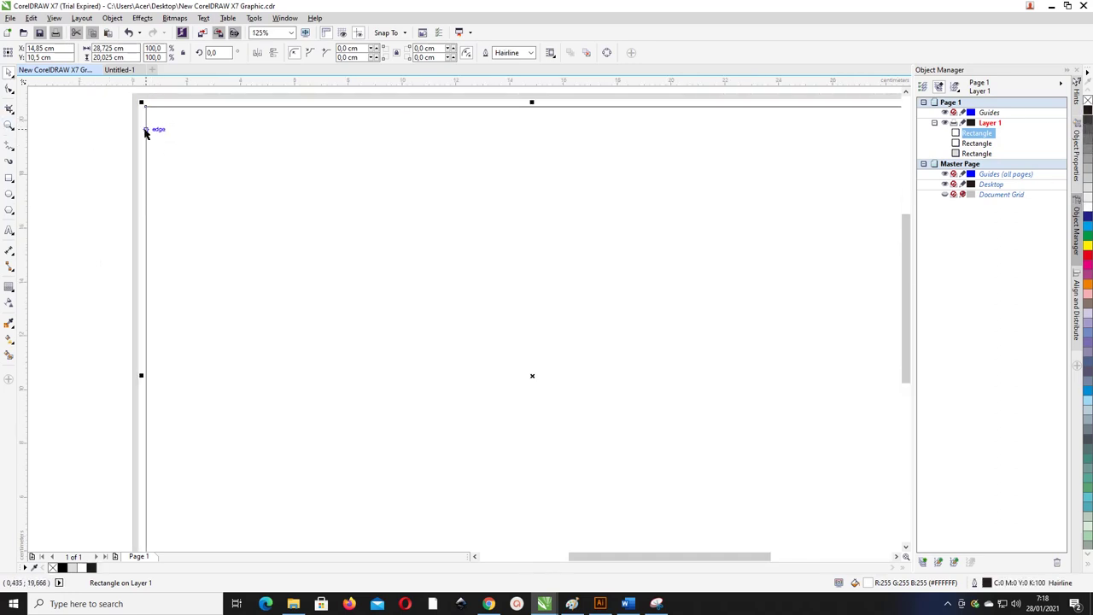
scroll(466, 132, "down", 2)
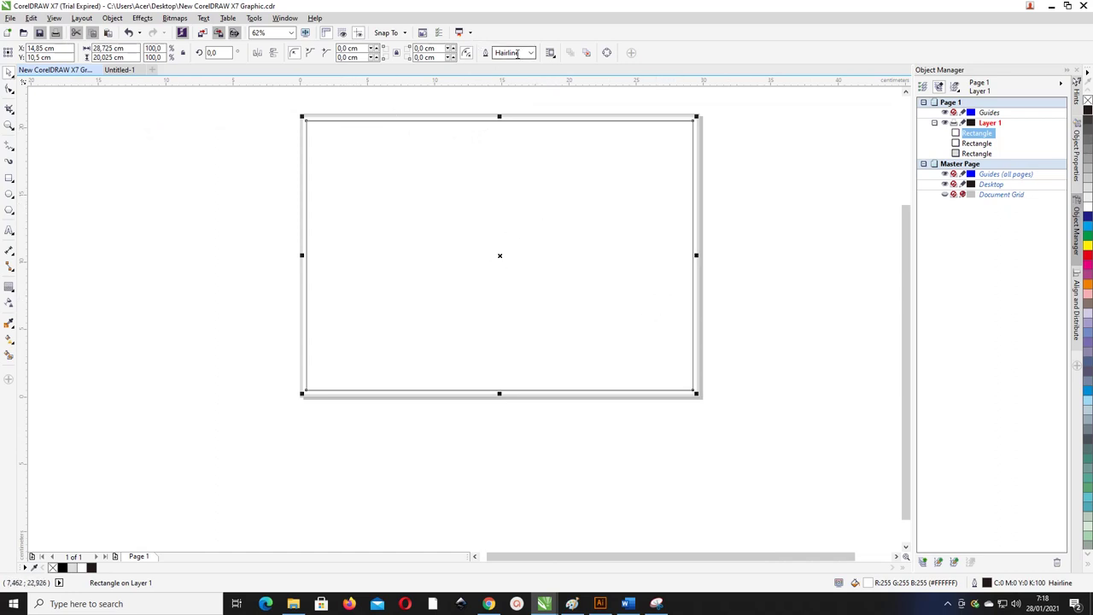
right_click(381, 122)
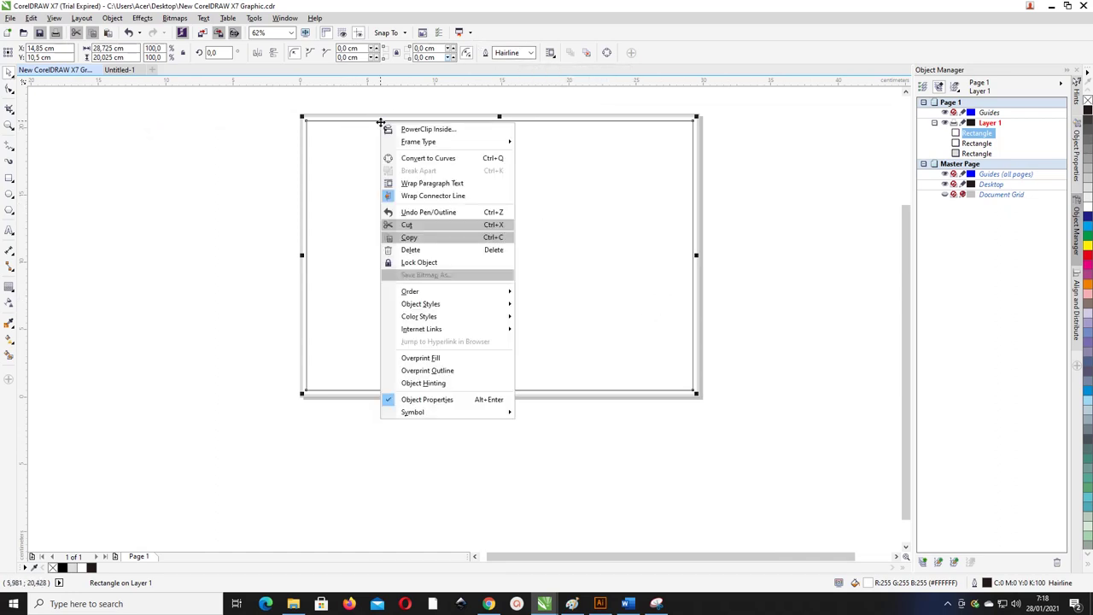
left_click(590, 124)
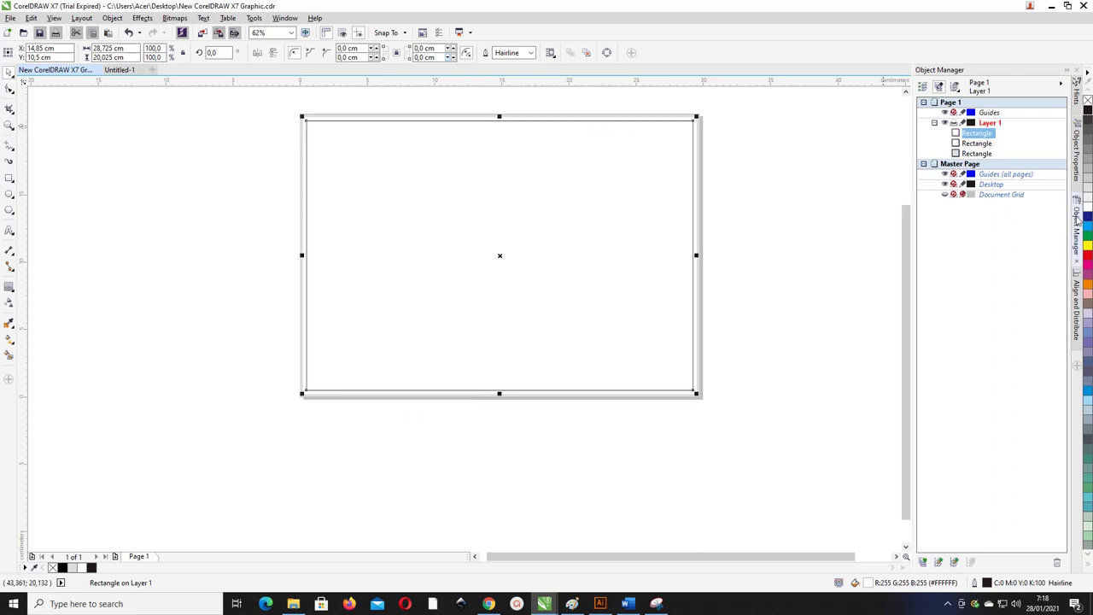
left_click(285, 18)
mouse_move(296, 169)
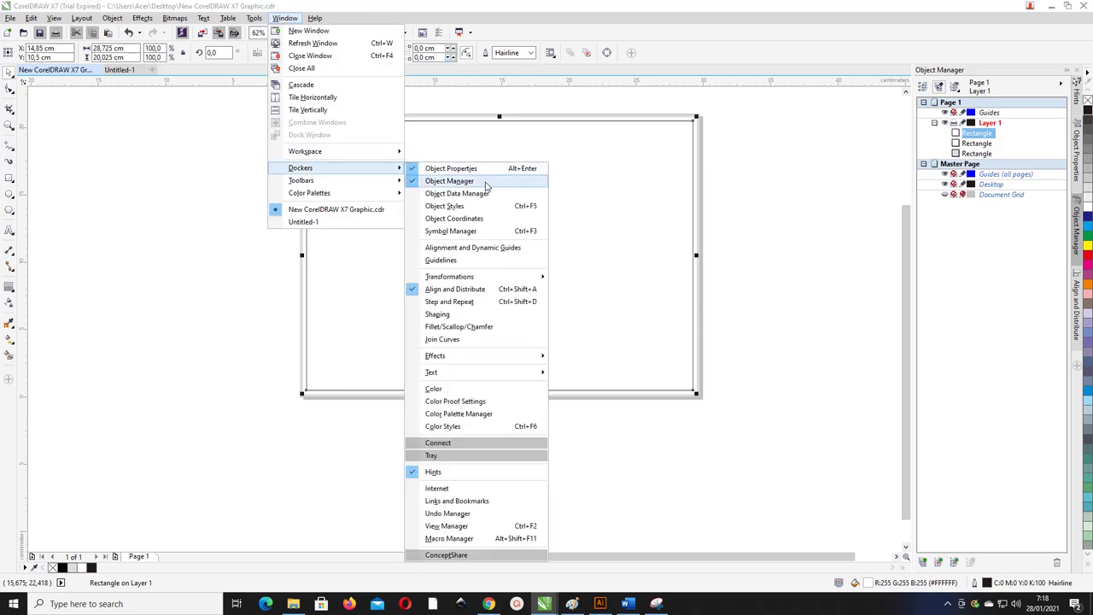
left_click(773, 143)
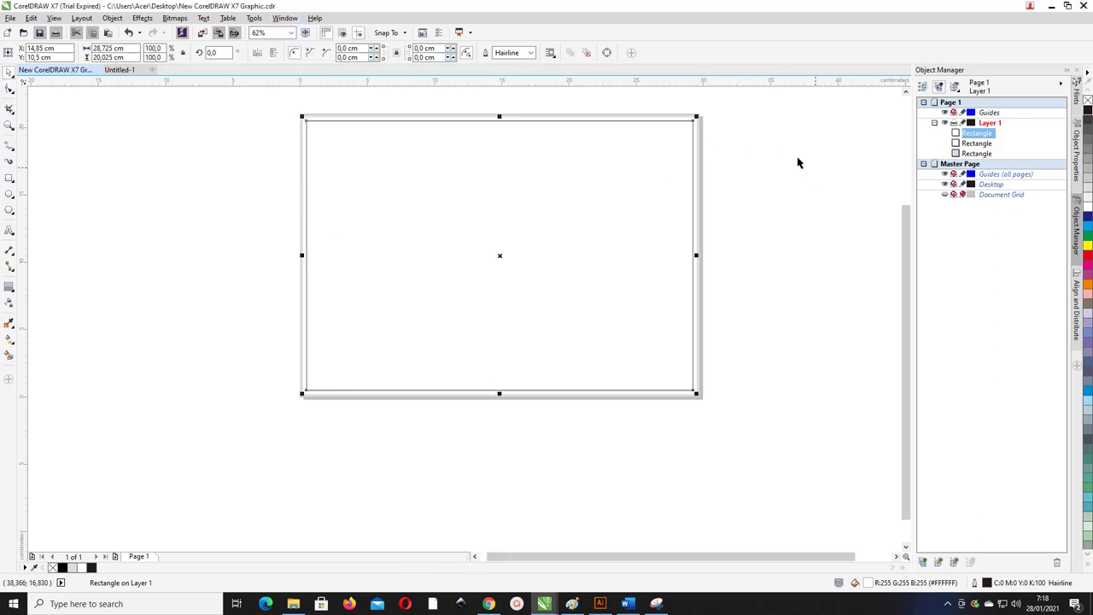
Move the innermost hairline rectangle from Layer 1 to the Guides layer.
left_click(681, 120)
left_click_drag(1003, 113, 1003, 113)
left_click(794, 125)
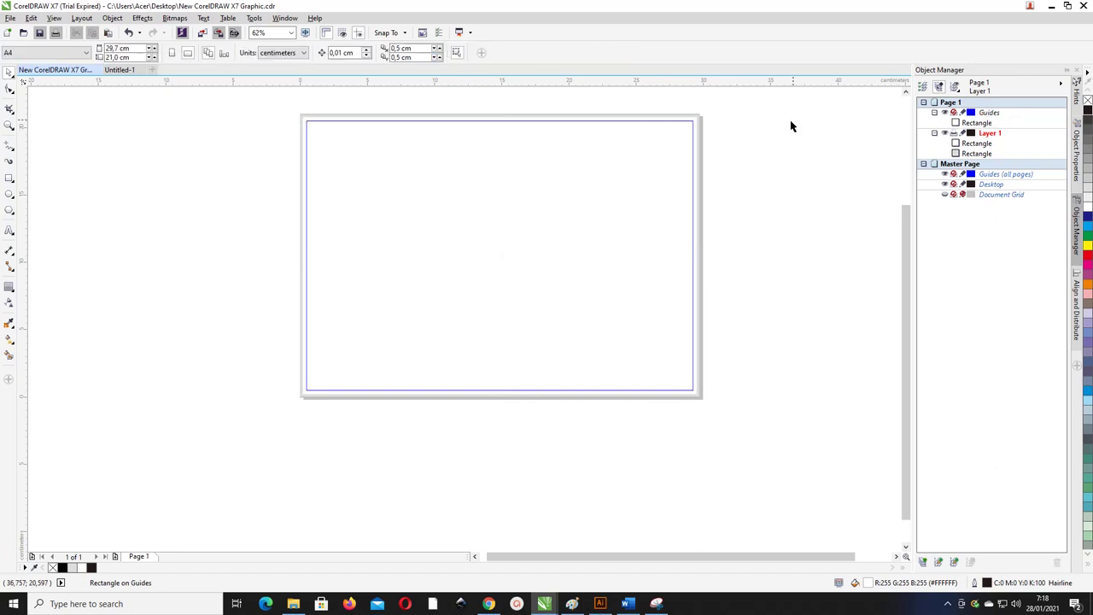
scroll(299, 127, "up", 2)
left_click(313, 127)
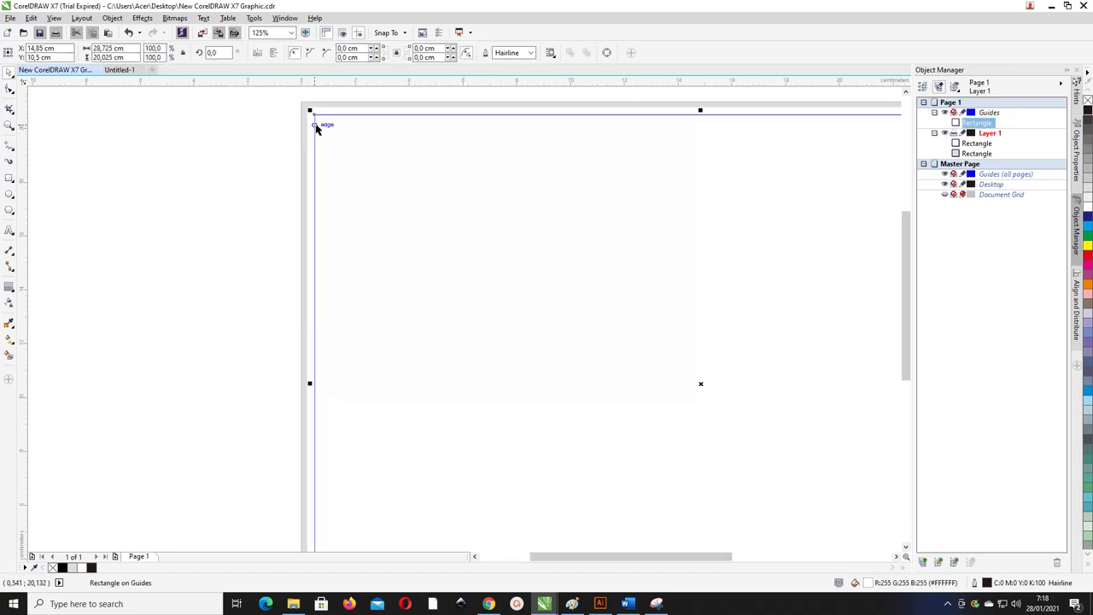
right_click(316, 127)
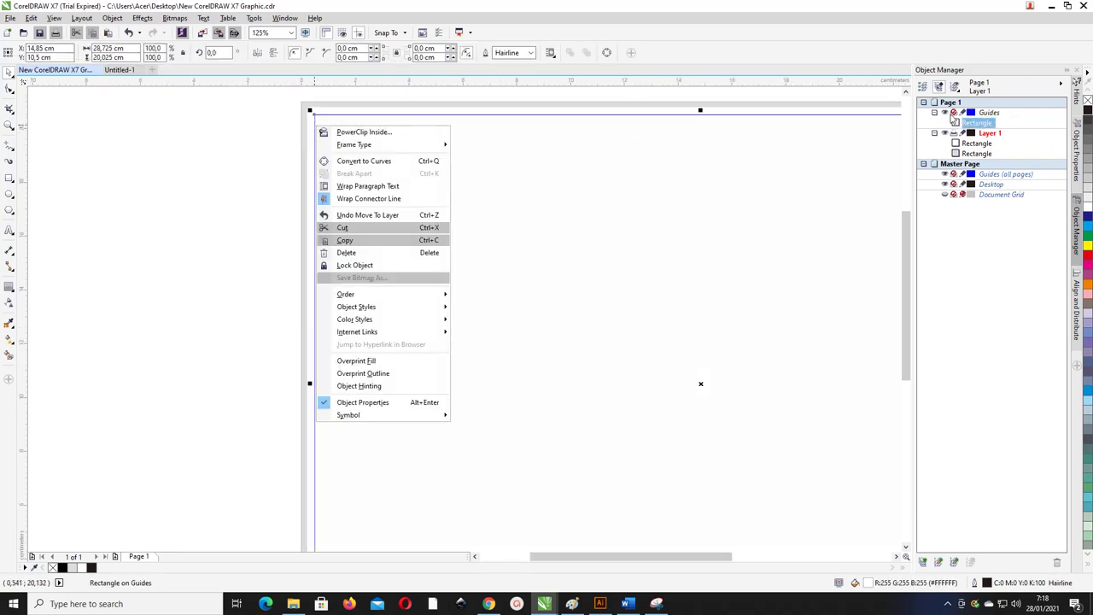
key("Escape")
scroll(505, 134, "down", 4)
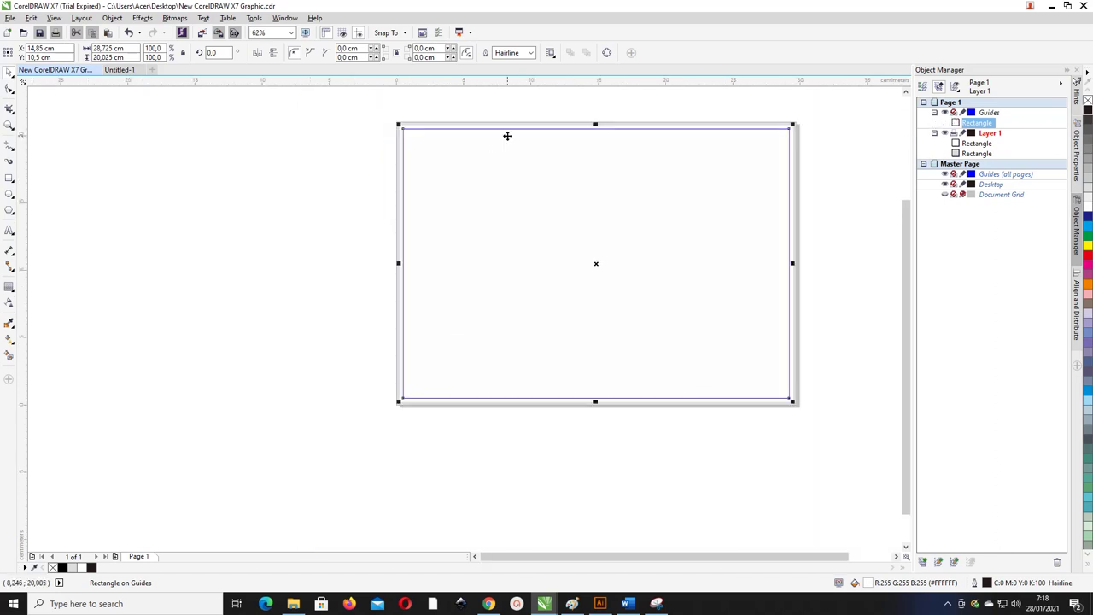
left_click(725, 172)
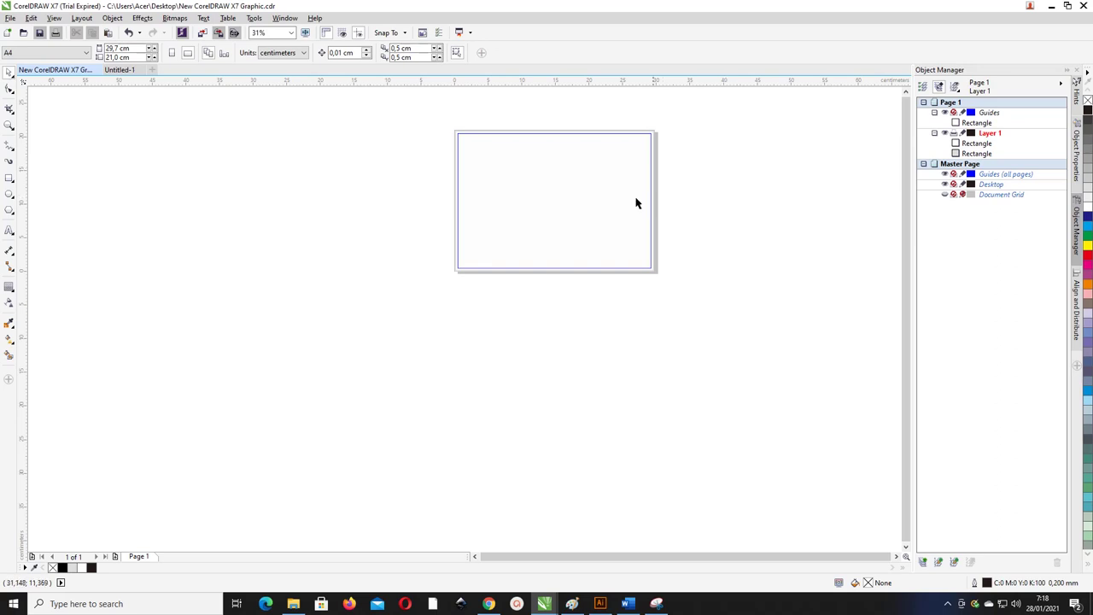
Draw a vertical 2-point line about 35.1 cm long on Layer 1 and move it beside the page's left edge.
left_click(10, 147)
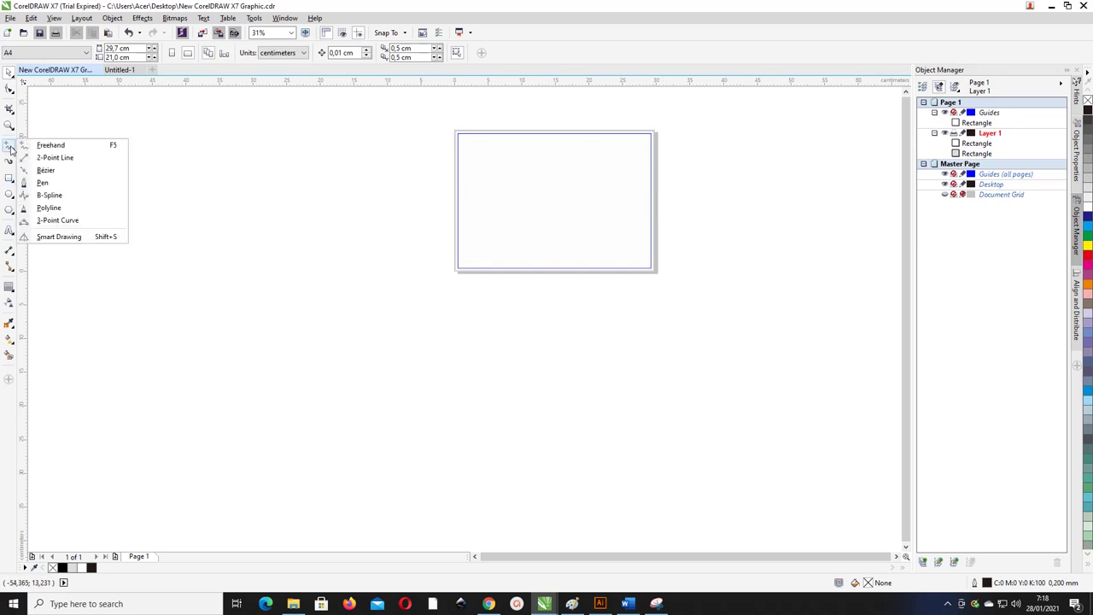
left_click(25, 159)
left_click_drag(425, 166, 425, 411)
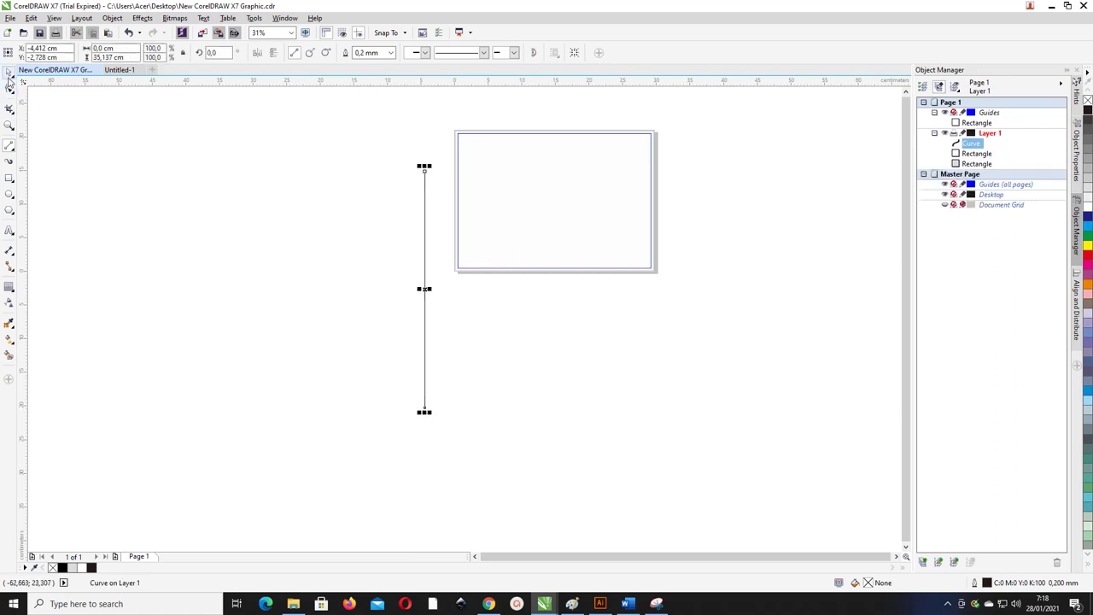
key("F5")
left_click_drag(424, 209, 444, 137)
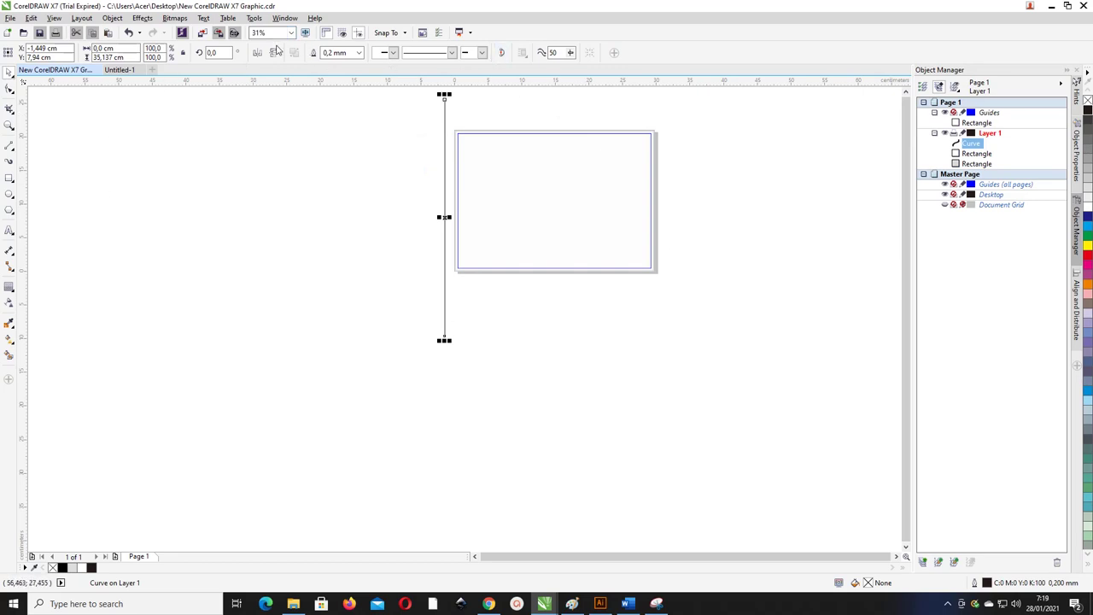
Center the vertical line horizontally on the page.
left_click(112, 18)
mouse_move(266, 22)
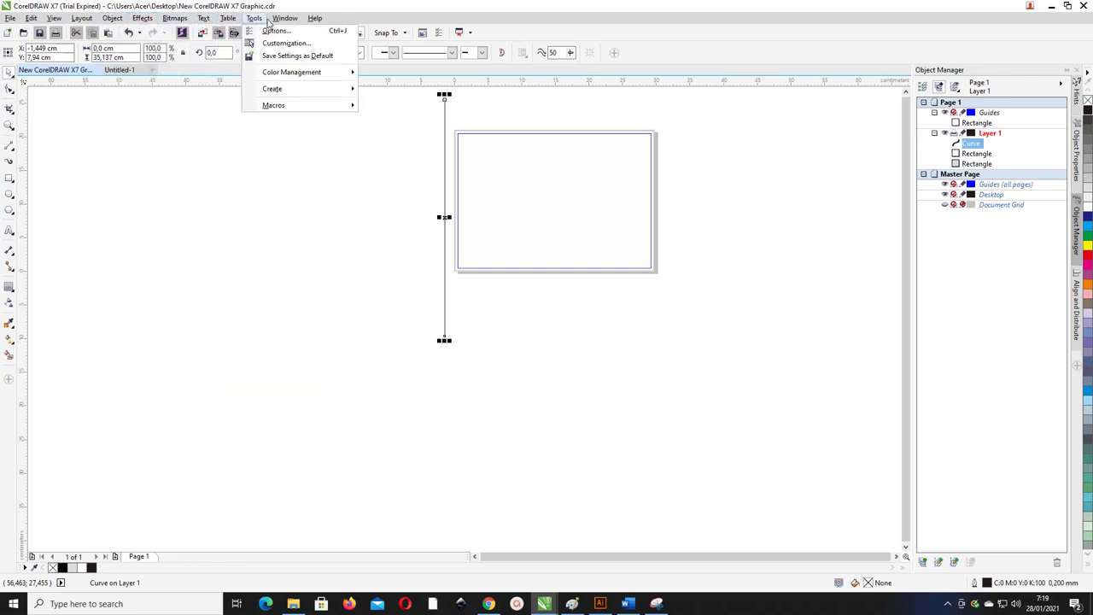
mouse_move(335, 155)
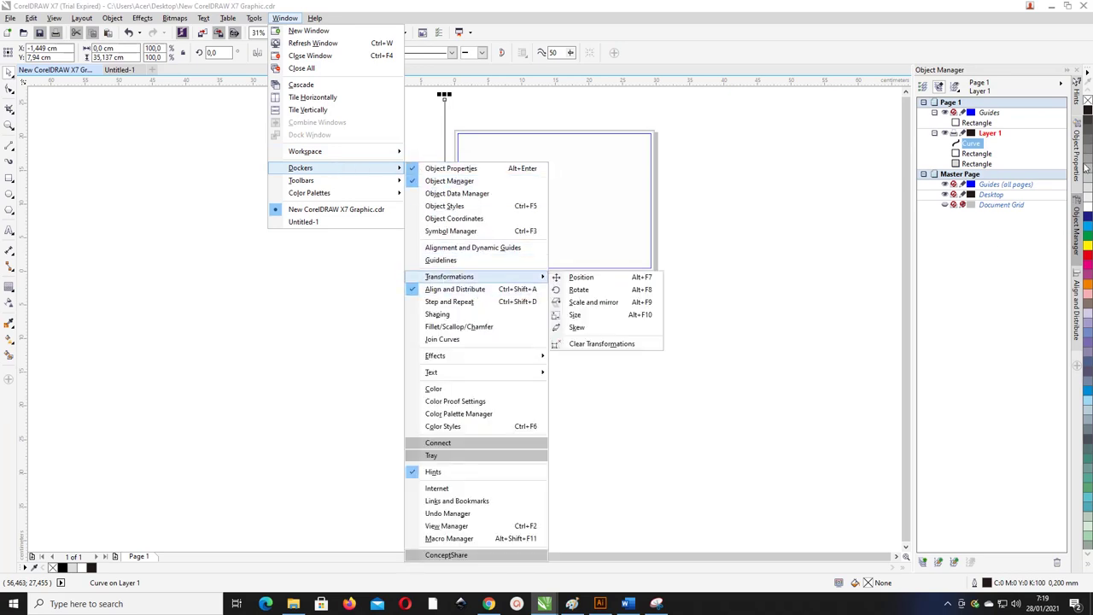
left_click(1078, 320)
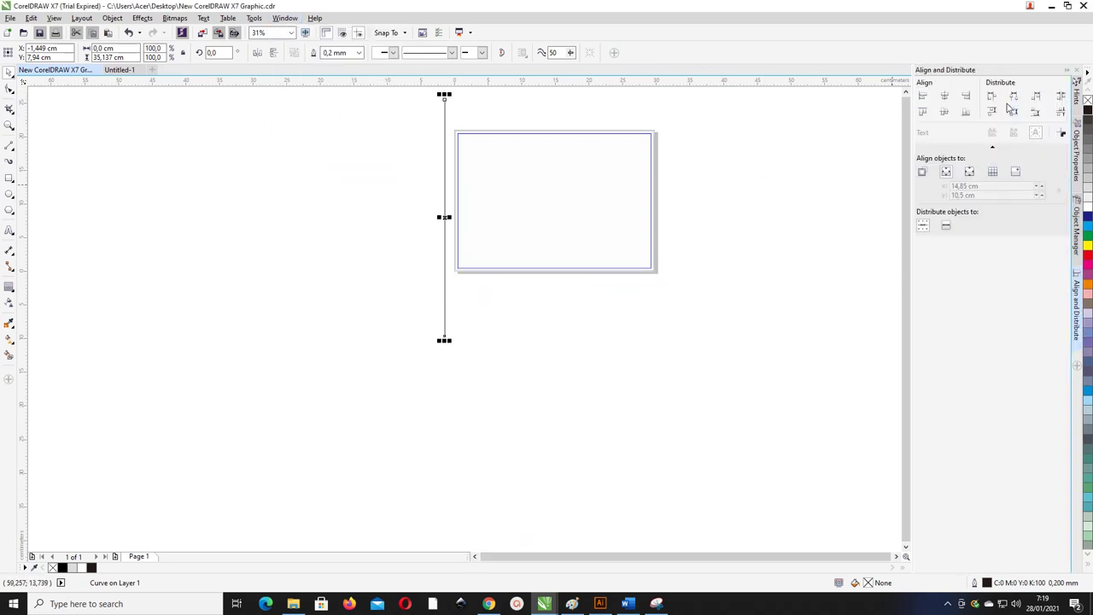
left_click(944, 96)
left_click(670, 148)
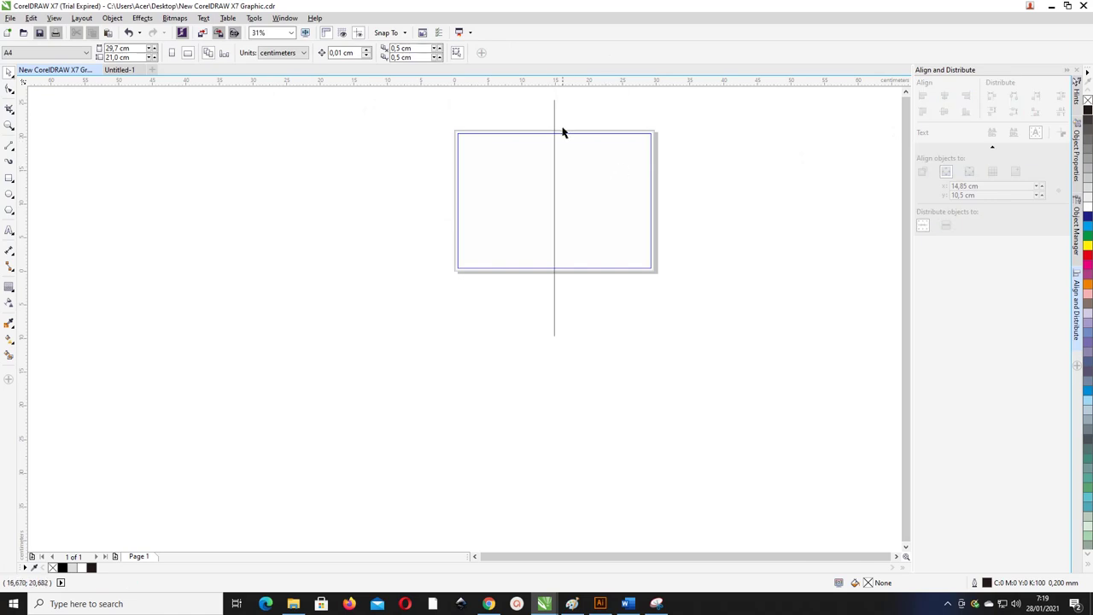
Shorten the vertical line at both ends to about 22.3 cm, from just above the page down to its bottom edge.
scroll(506, 161, "down", 1)
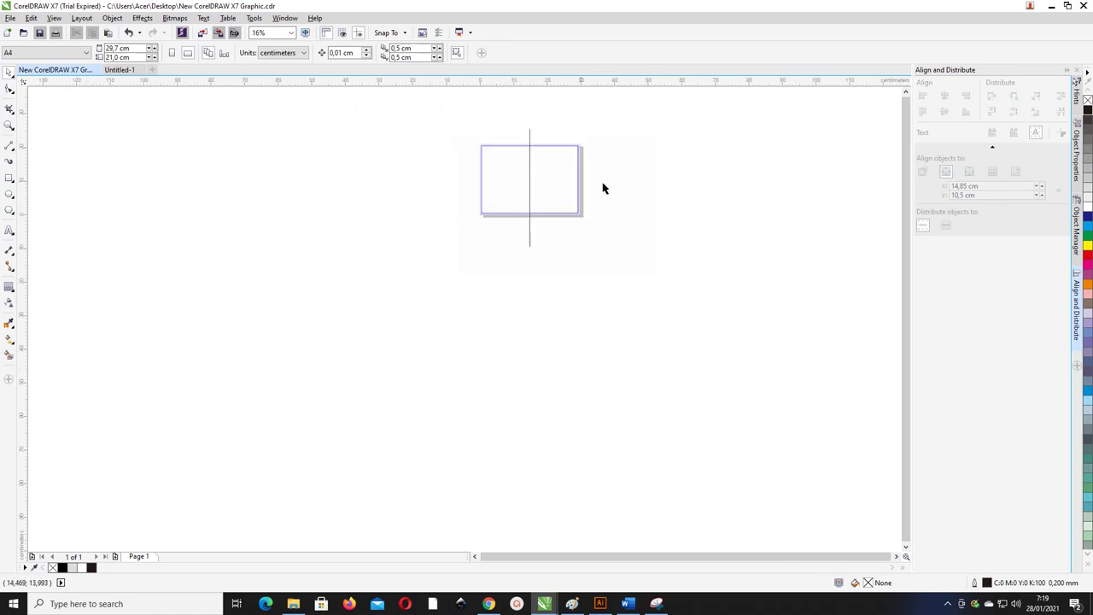
left_click_drag(663, 247, 437, 103)
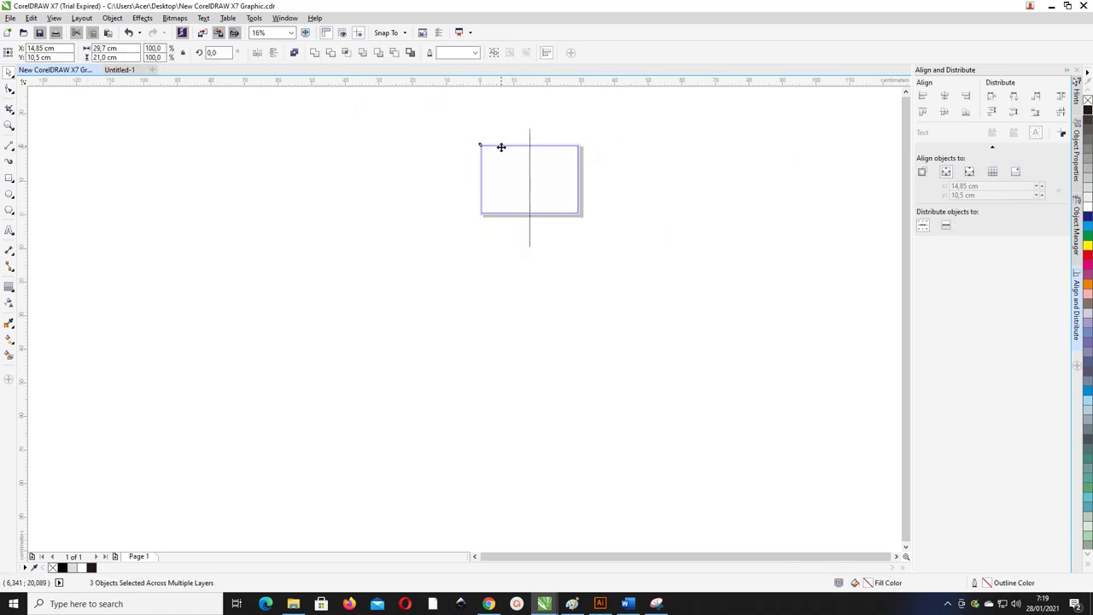
left_click(530, 128)
scroll(530, 127, "up", 1)
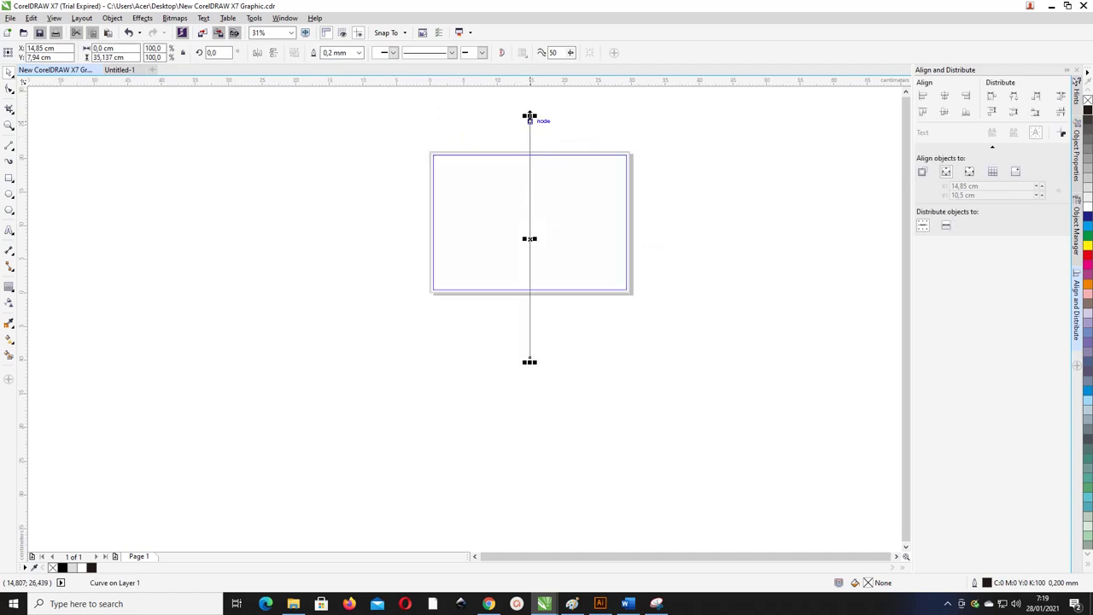
left_click_drag(530, 116, 529, 138)
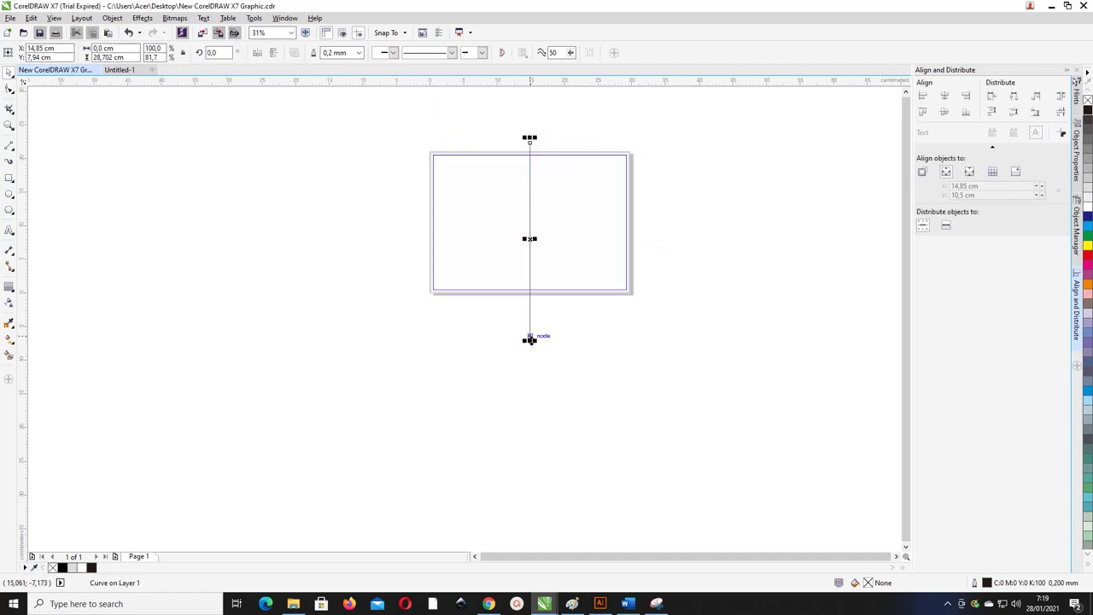
left_click_drag(529, 340, 529, 295)
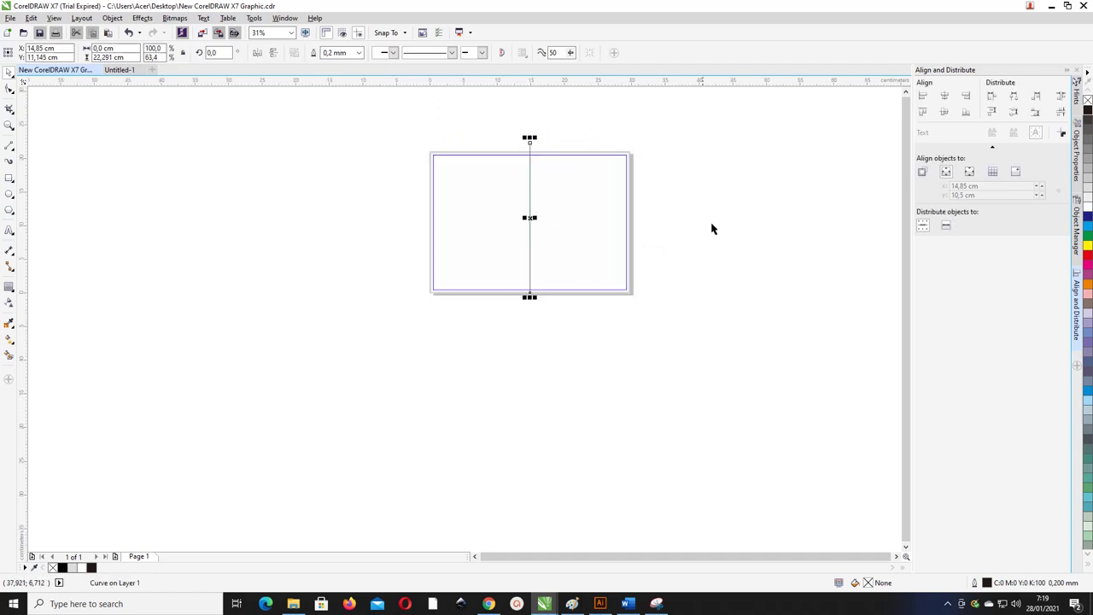
left_click(675, 306)
Duplicate the frame rectangles and the center line into the empty area about 69 cm to the right.
scroll(675, 306, "down", 1)
left_click_drag(742, 329, 374, 115)
left_click_drag(417, 156, 646, 154)
Copy the original page's center line about 5 cm to the right.
key("z")
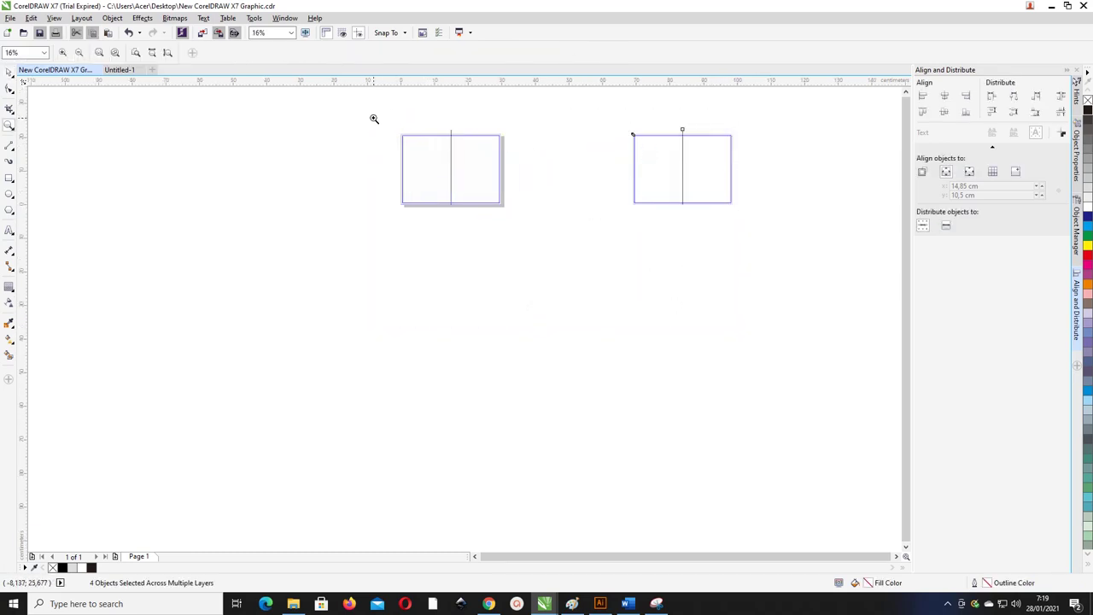
left_click_drag(373, 117, 572, 219)
left_click(10, 72)
scroll(331, 145, "down", 1)
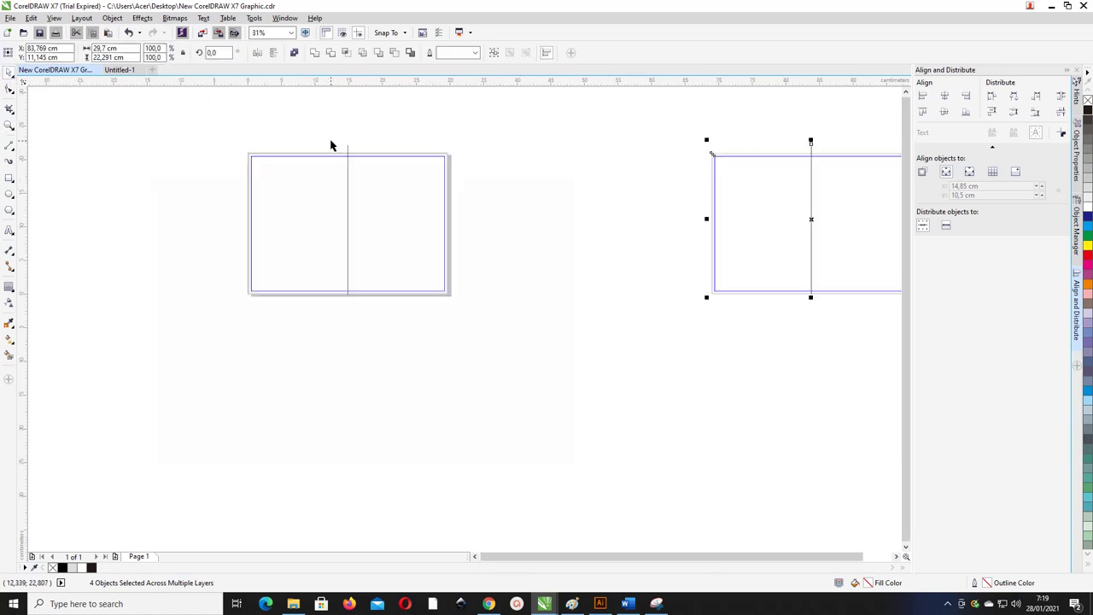
left_click(348, 155)
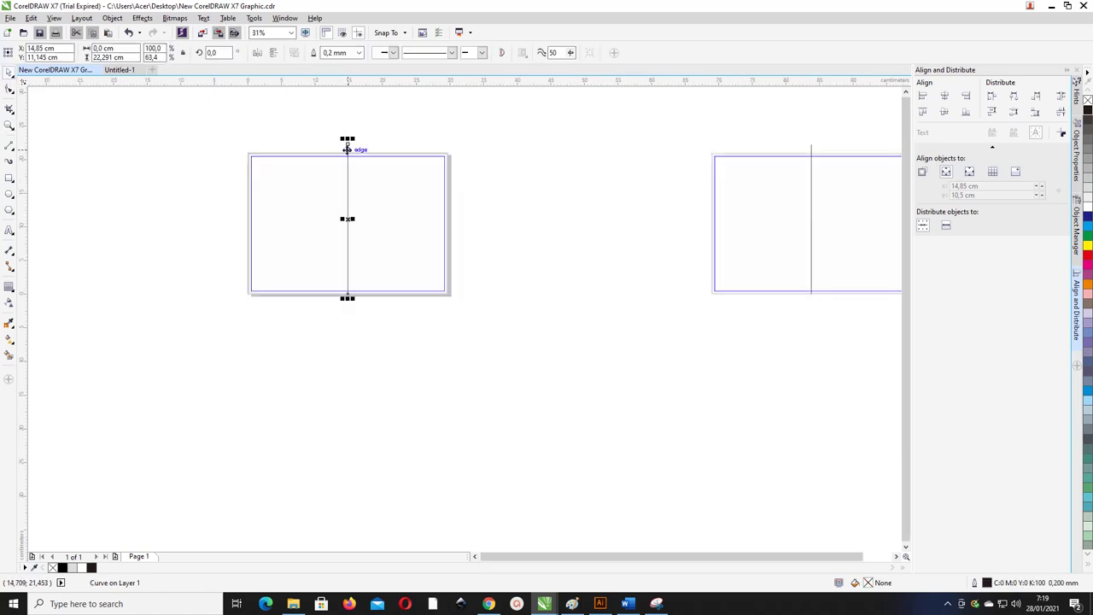
left_click_drag(348, 147, 382, 151)
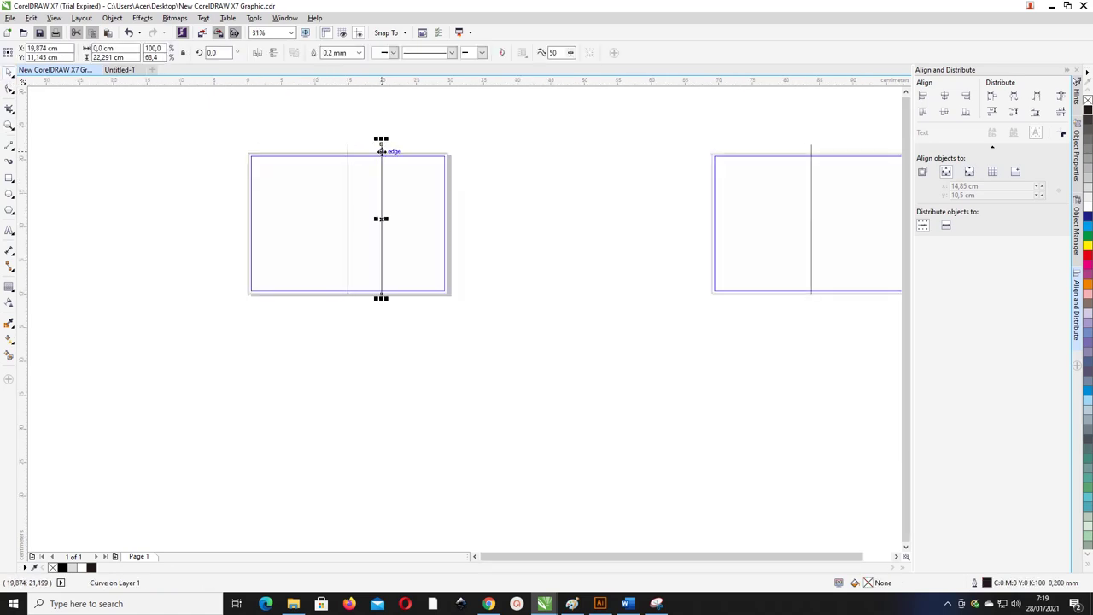
Copy the new line about 5.2 cm farther right and repeat the duplication once with the same offset.
left_click(406, 156)
left_click(380, 156)
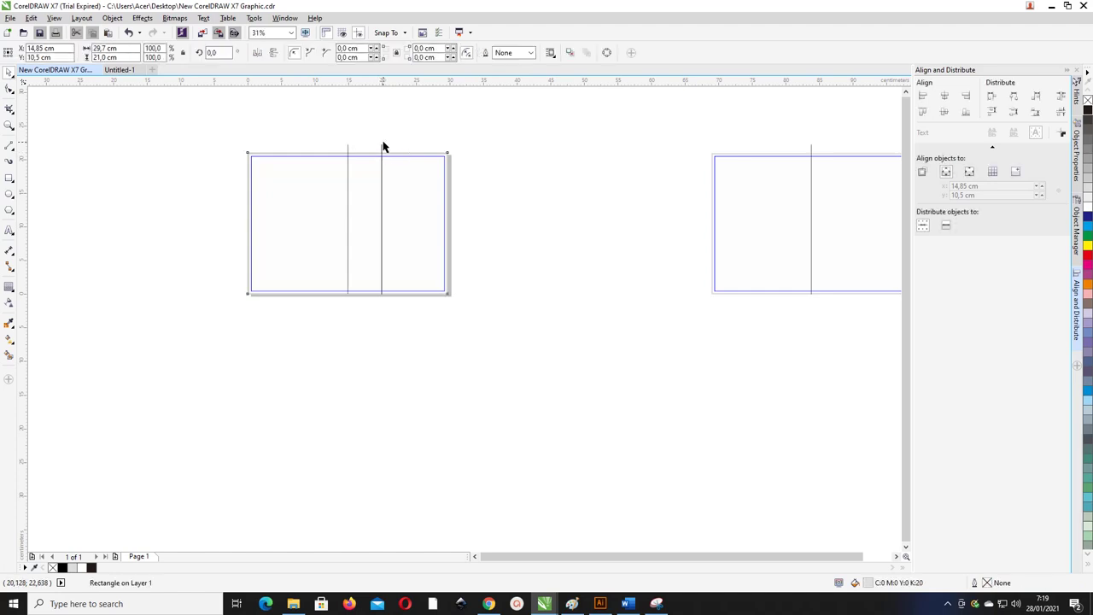
left_click(382, 149)
left_click_drag(381, 147, 416, 144)
key("ctrl+r")
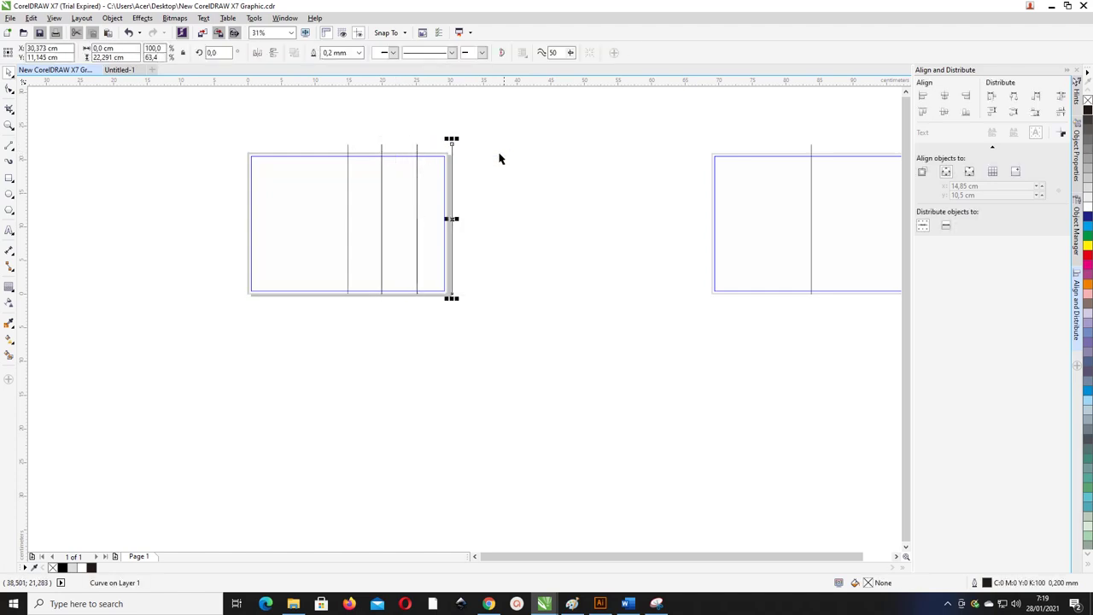
Align the rightmost line with the right edge of the white rectangle.
scroll(449, 158, "up", 5)
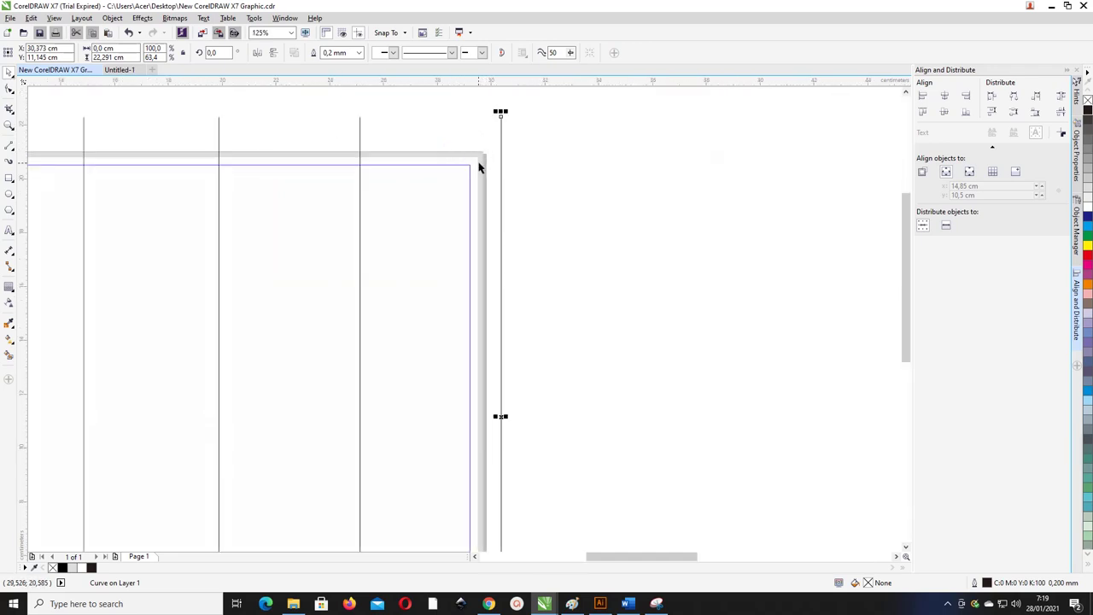
left_click(476, 161, "shift")
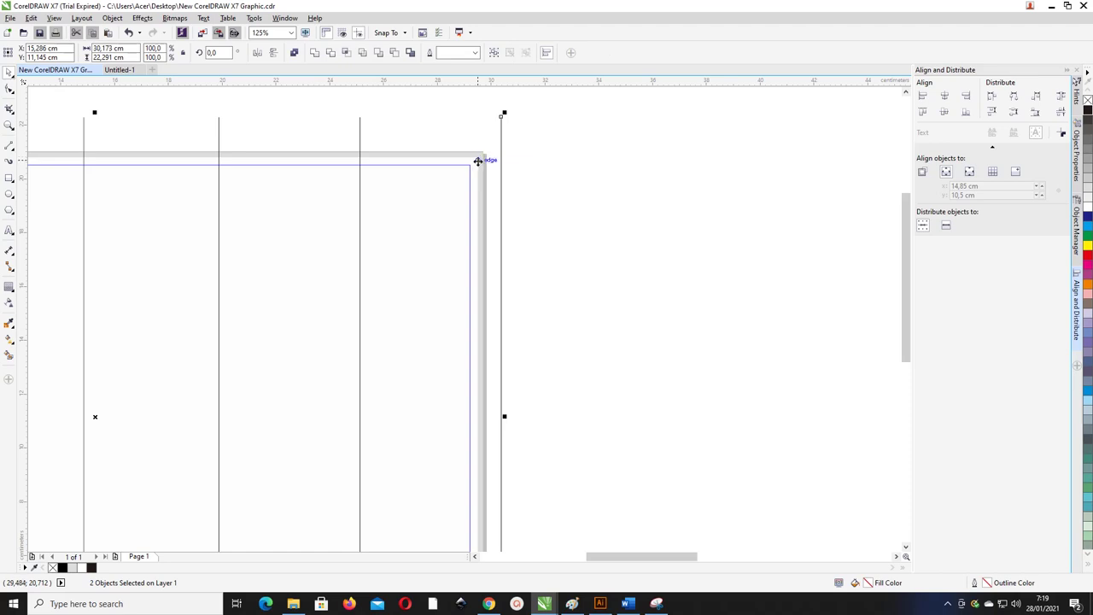
key("r")
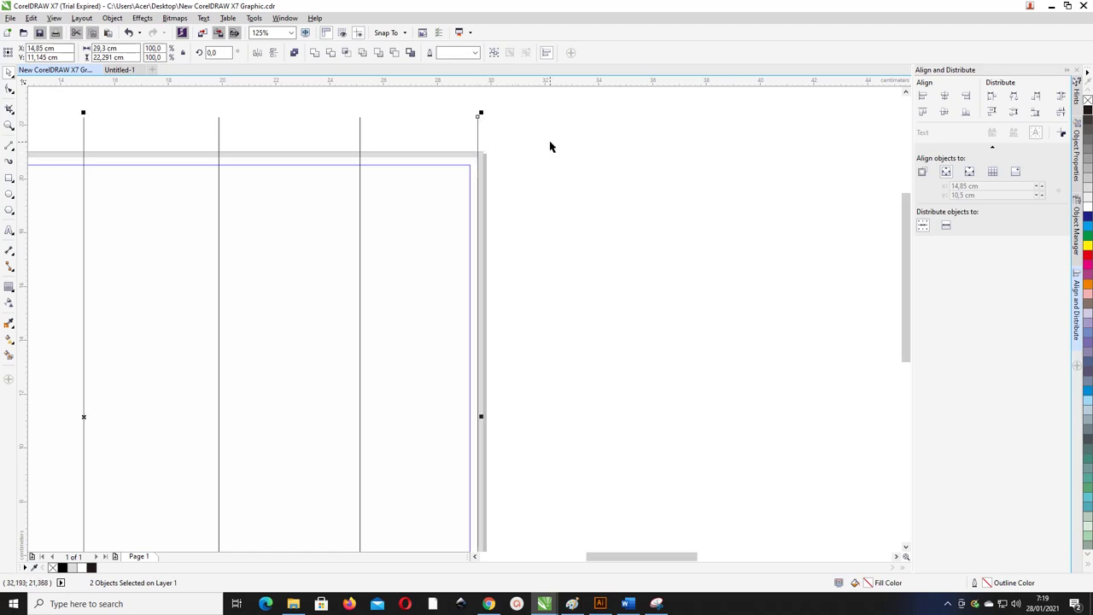
scroll(550, 147, "down", 2)
scroll(495, 151, "up", 3)
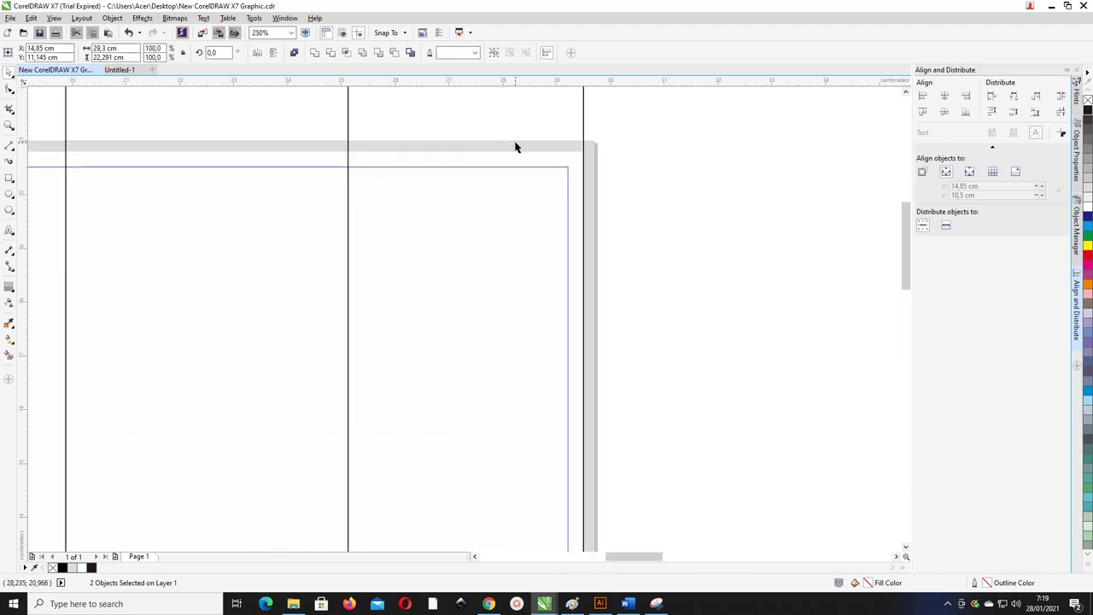
scroll(520, 151, "down", 3)
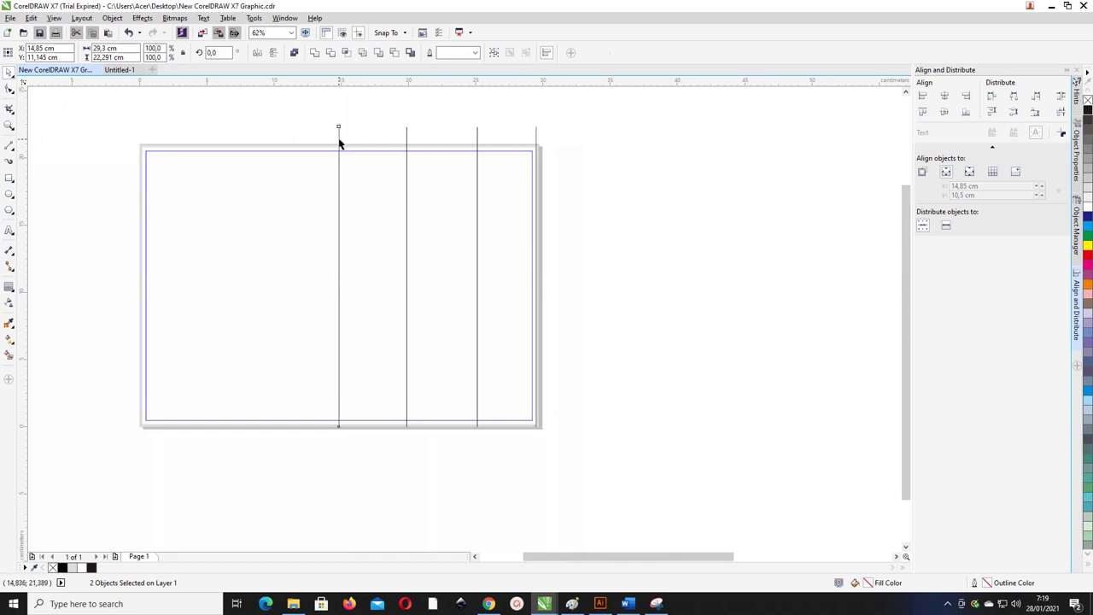
Align the page's center line with the left edge of the outer grey rectangle.
left_click(339, 144)
left_click(284, 145, "shift")
key("l")
left_click(285, 115)
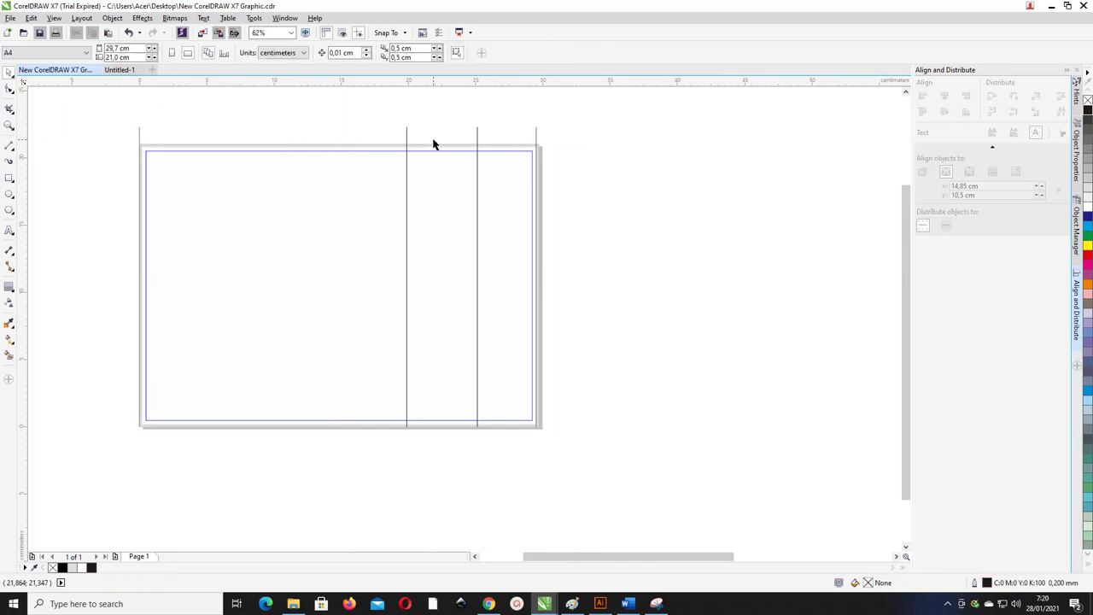
Distribute the four vertical lines on the page with equal horizontal space between them.
left_click(408, 135)
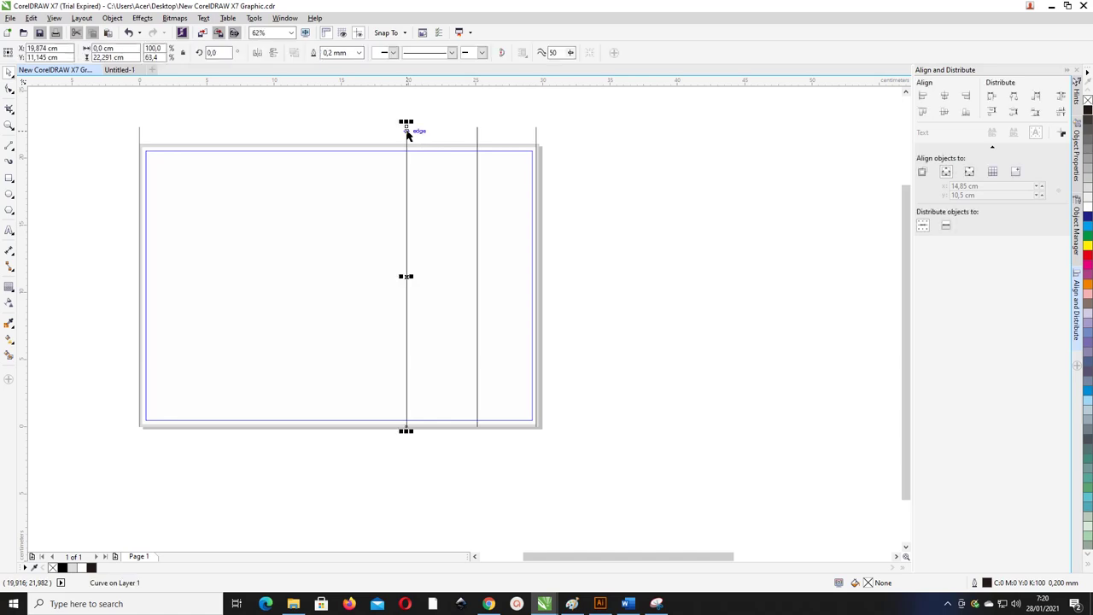
left_click(477, 137, "shift")
left_click(537, 135, "shift")
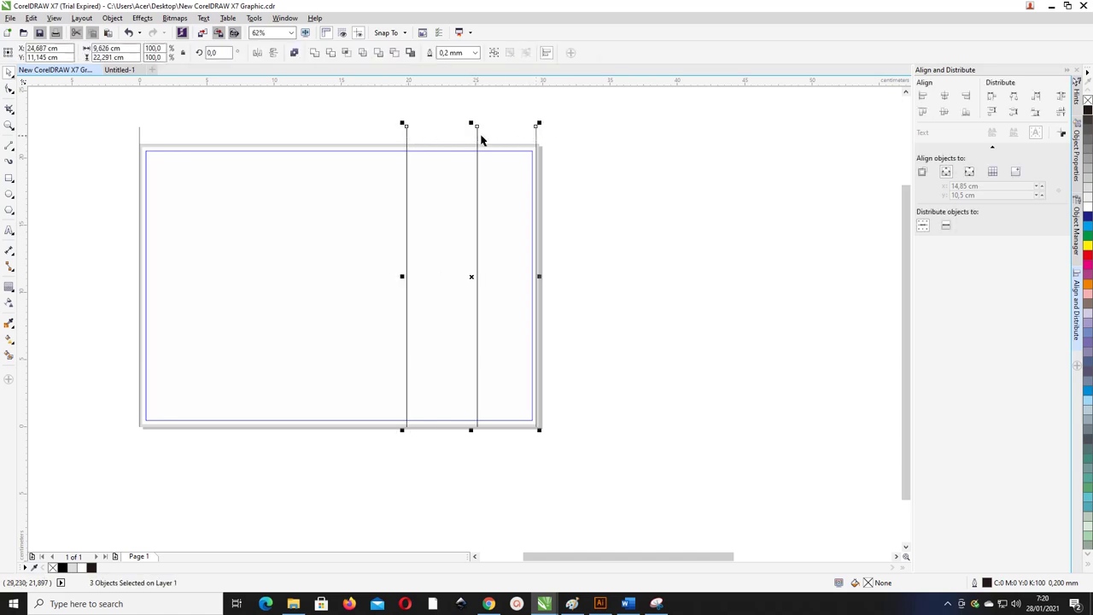
left_click(141, 135, "shift")
left_click(1060, 97)
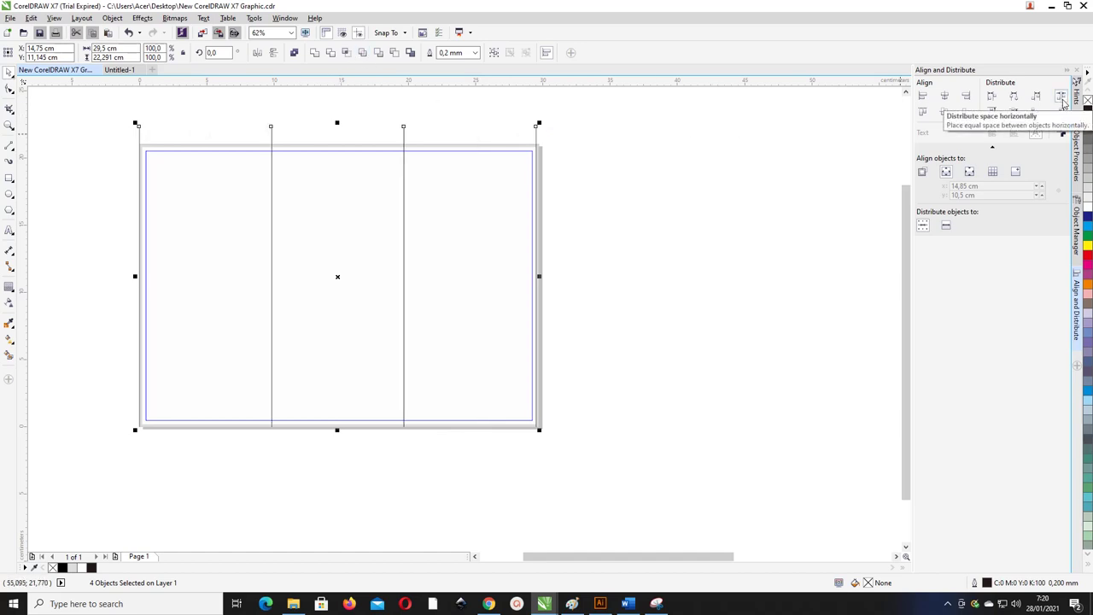
left_click(658, 116)
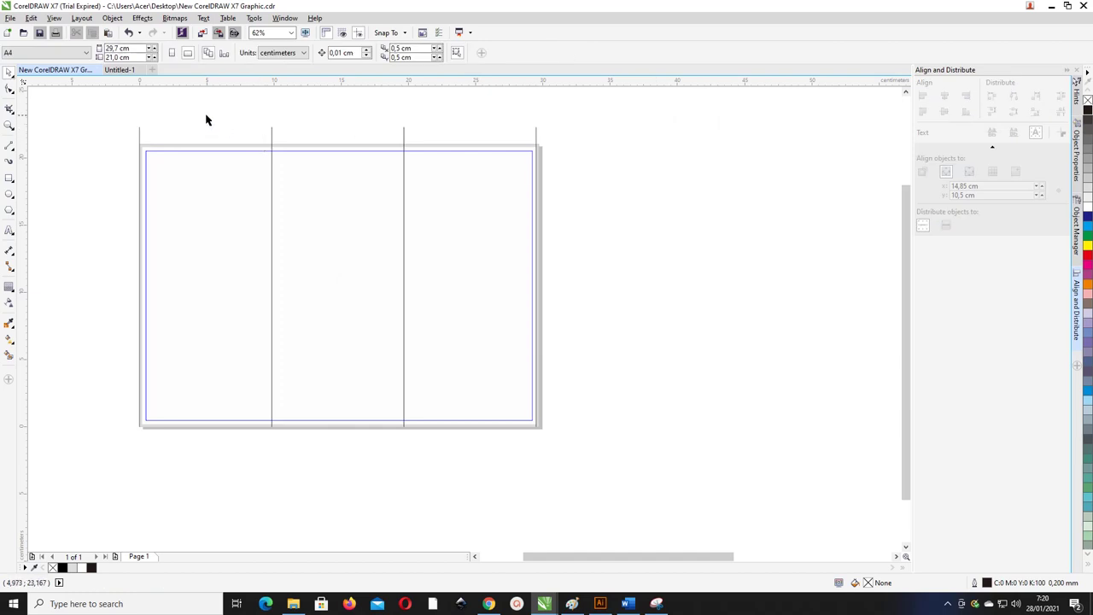
Align the leftmost vertical line with the left edge of the white rectangle.
scroll(132, 127, "up", 4)
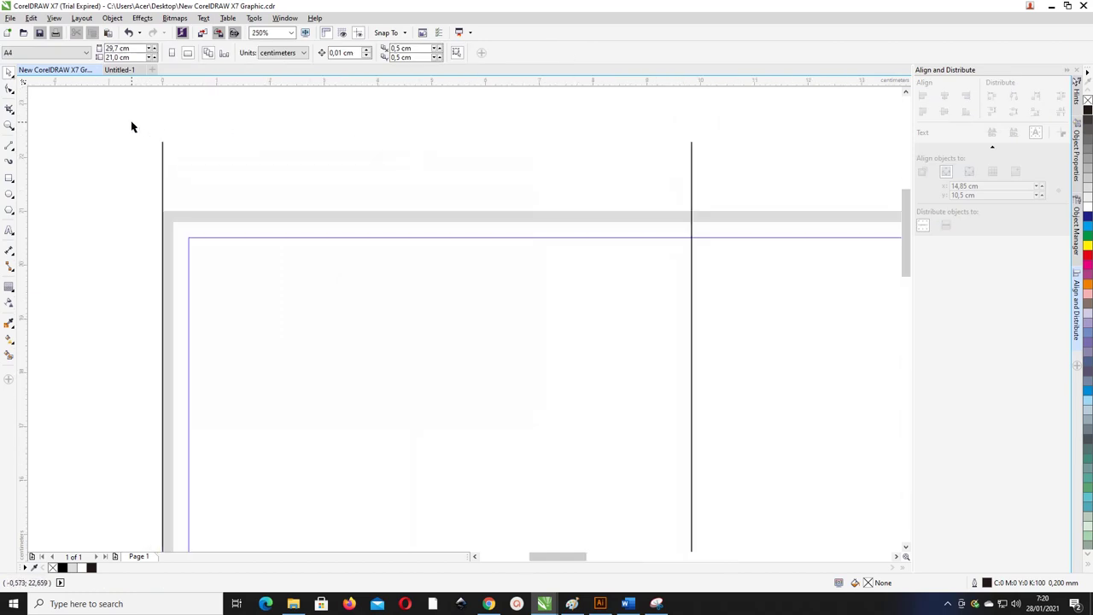
left_click(164, 163)
left_click(189, 223, "shift")
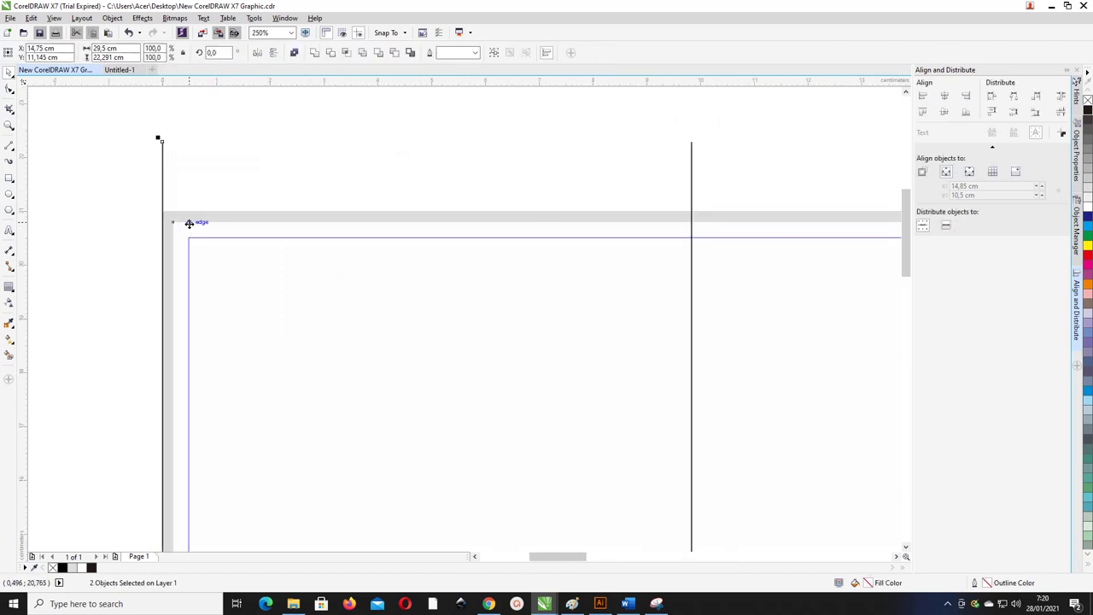
key("l")
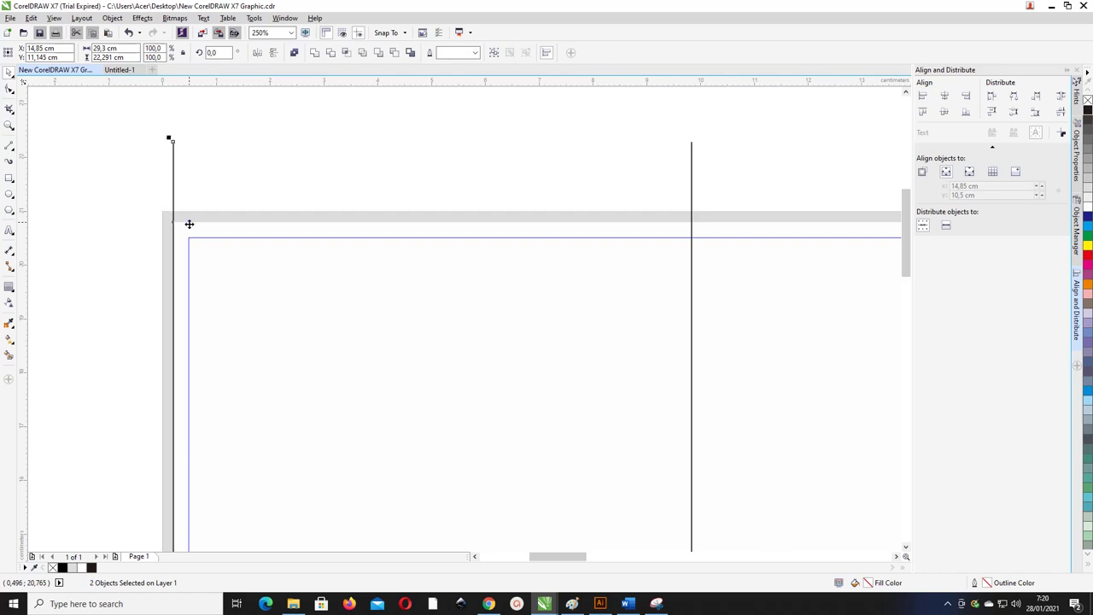
scroll(189, 224, "down", 4)
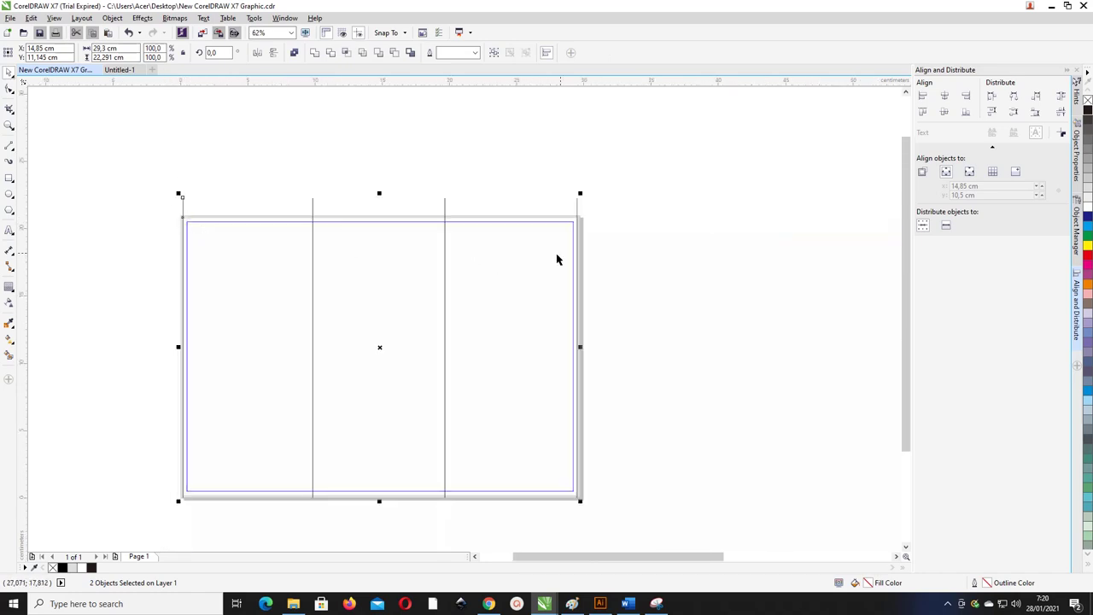
left_click(612, 222)
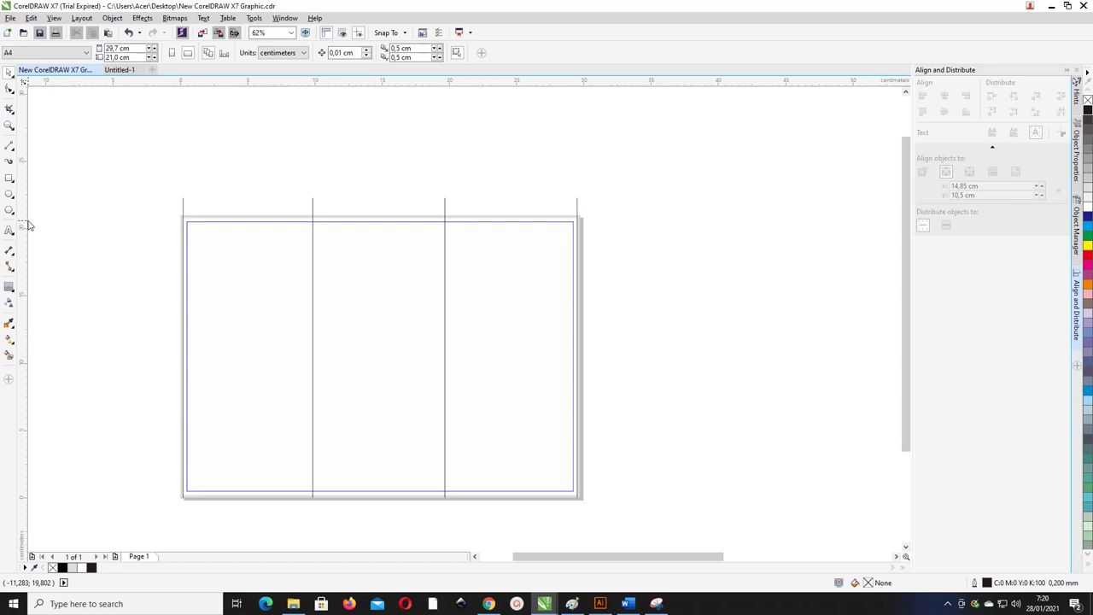
Try a Smart Fill inside the left panel and undo it.
left_click(9, 359)
left_click(212, 297)
key("ctrl+z")
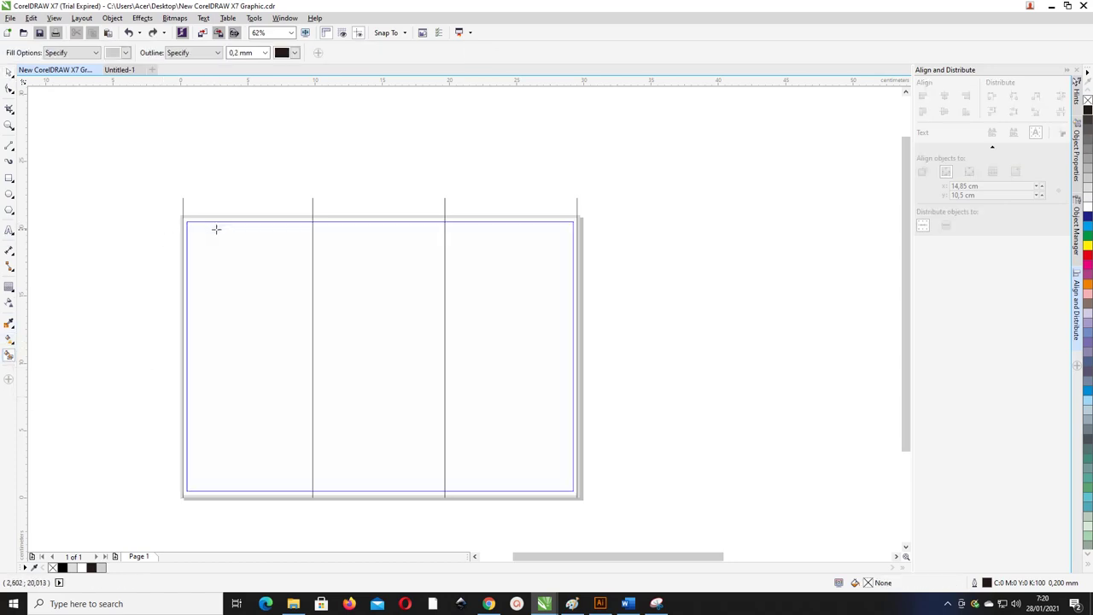
left_click(9, 72)
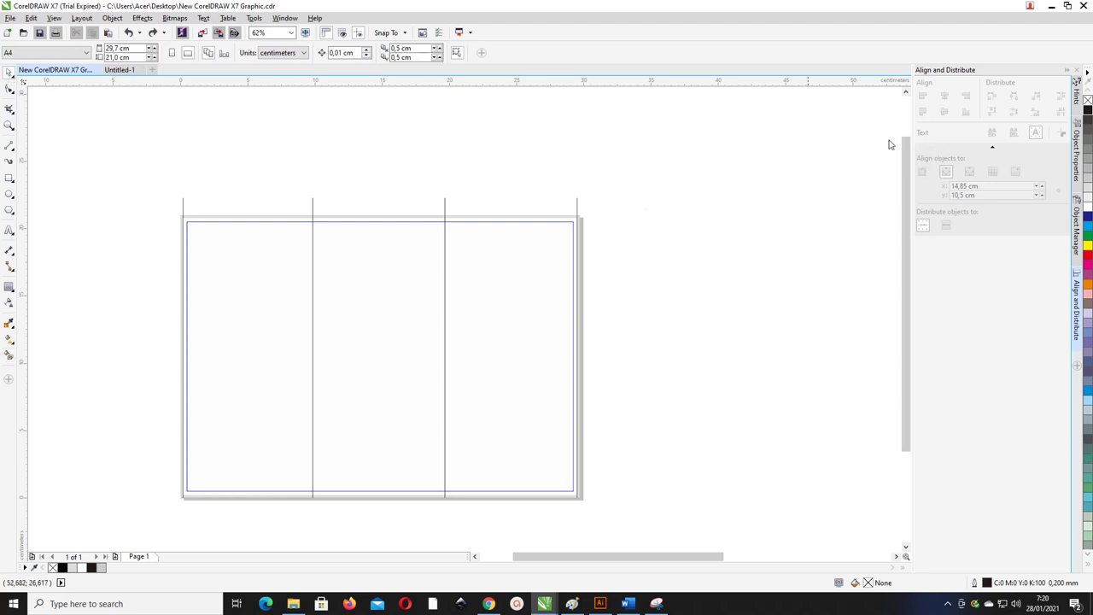
Hide the Guides layer containing the blue guide rectangles.
left_click(550, 223)
left_click(551, 225)
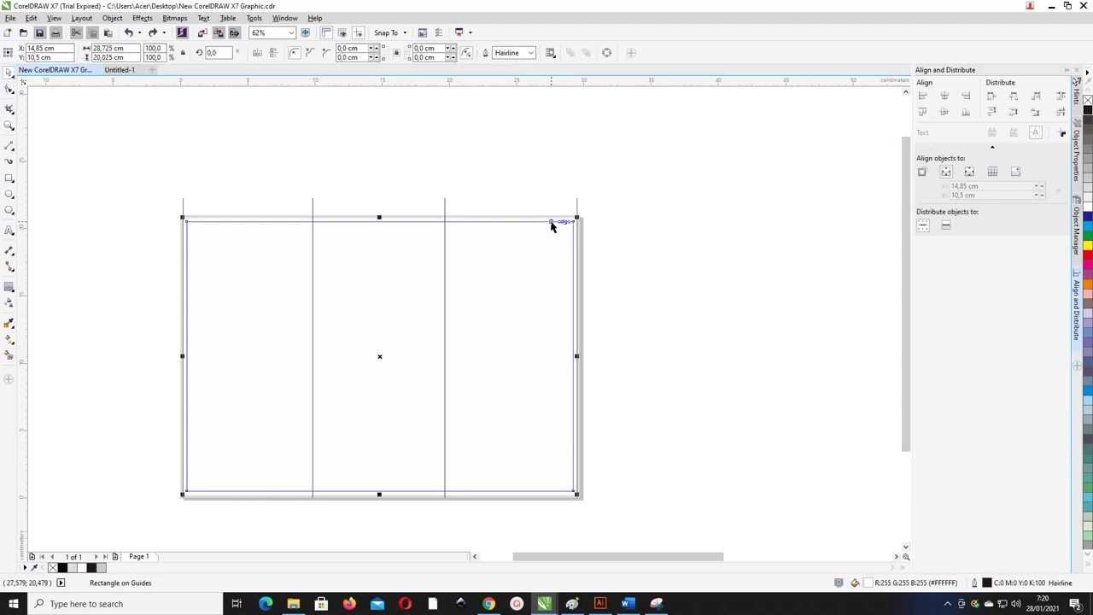
left_click(1076, 222)
key("Escape")
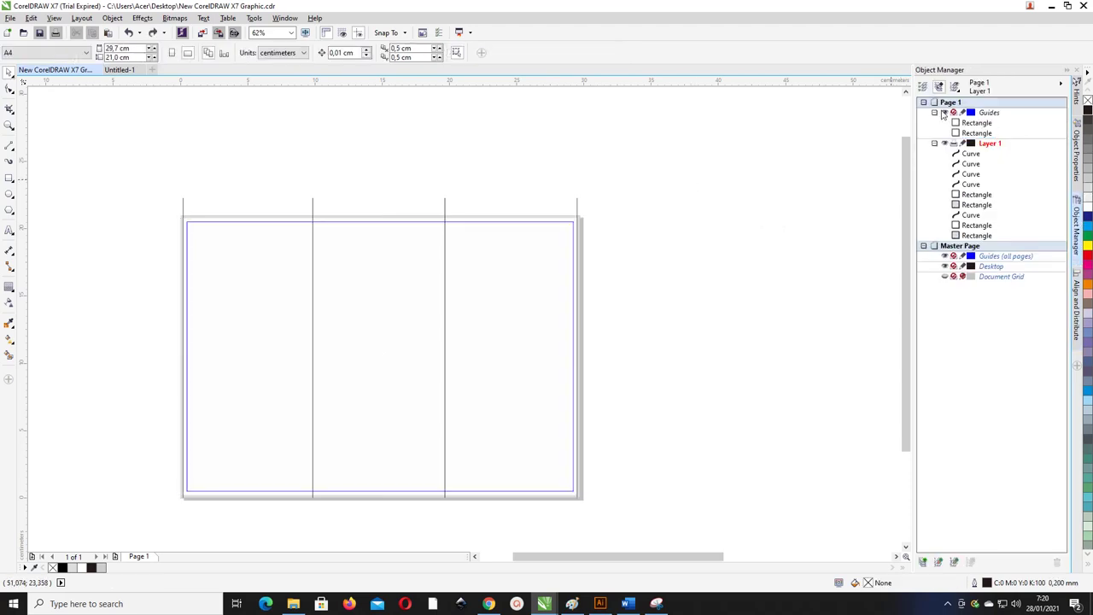
left_click(943, 113)
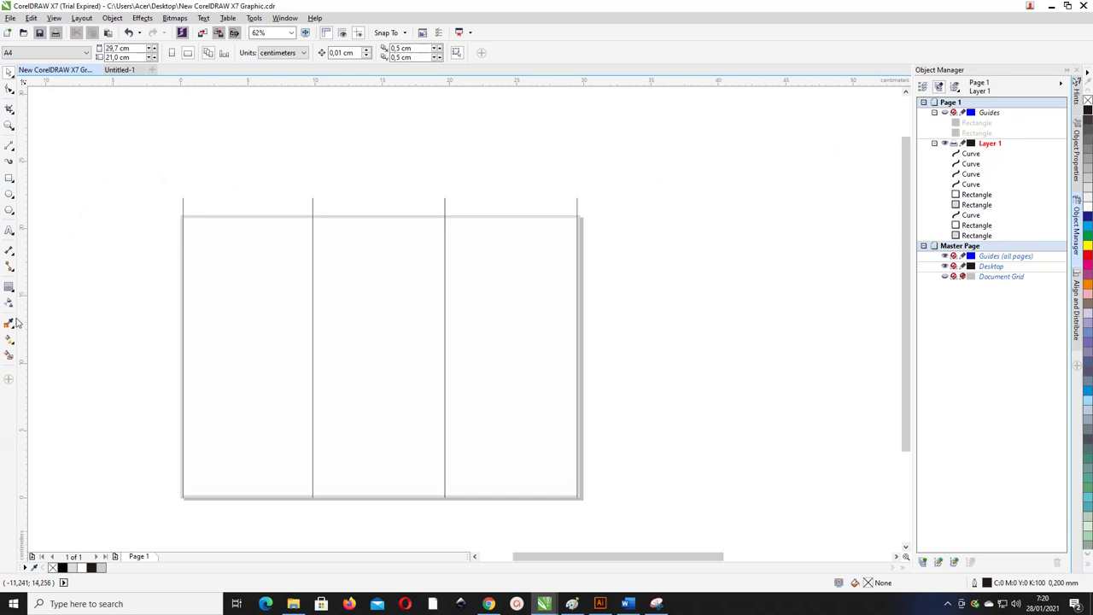
Try to fill only the left panel with grey using Smart Fill, and undo the fill.
left_click(234, 288)
left_click(17, 325)
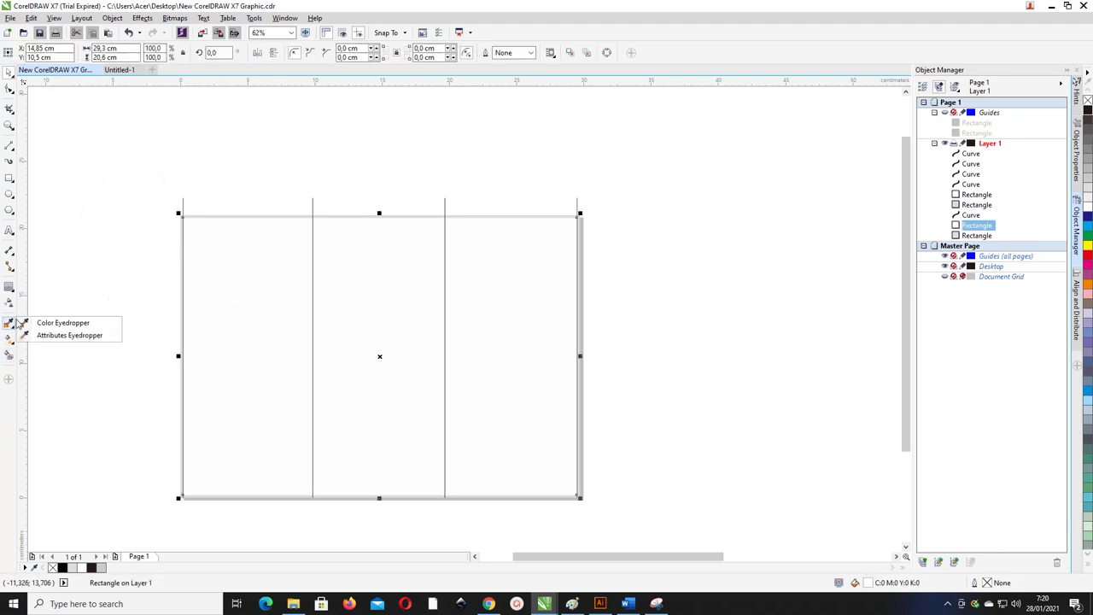
left_click(9, 354)
left_click(235, 275)
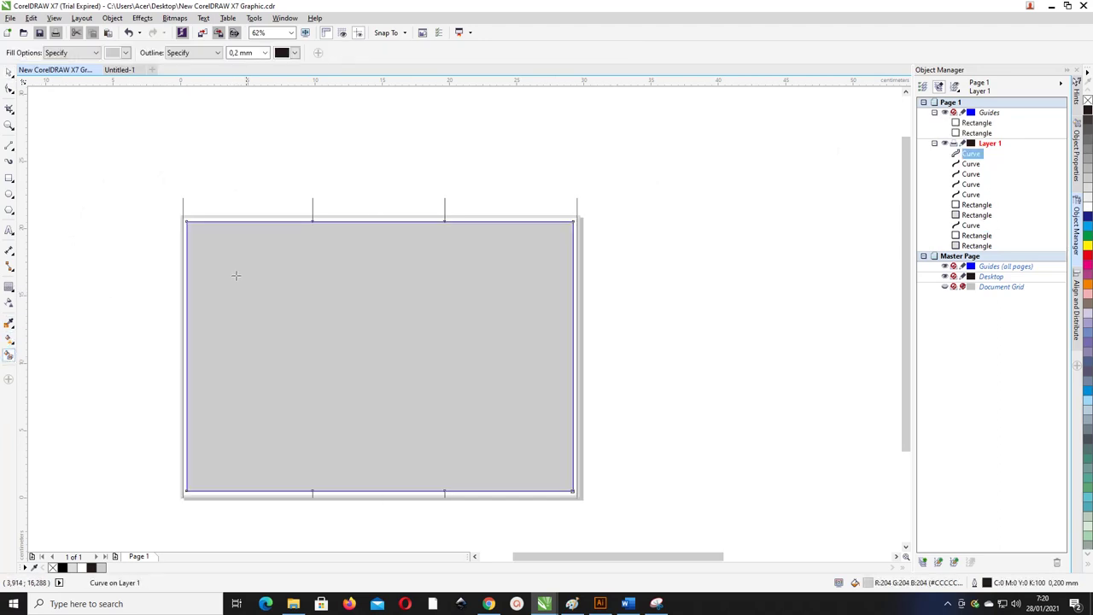
key("space")
scroll(261, 217, "up", 2)
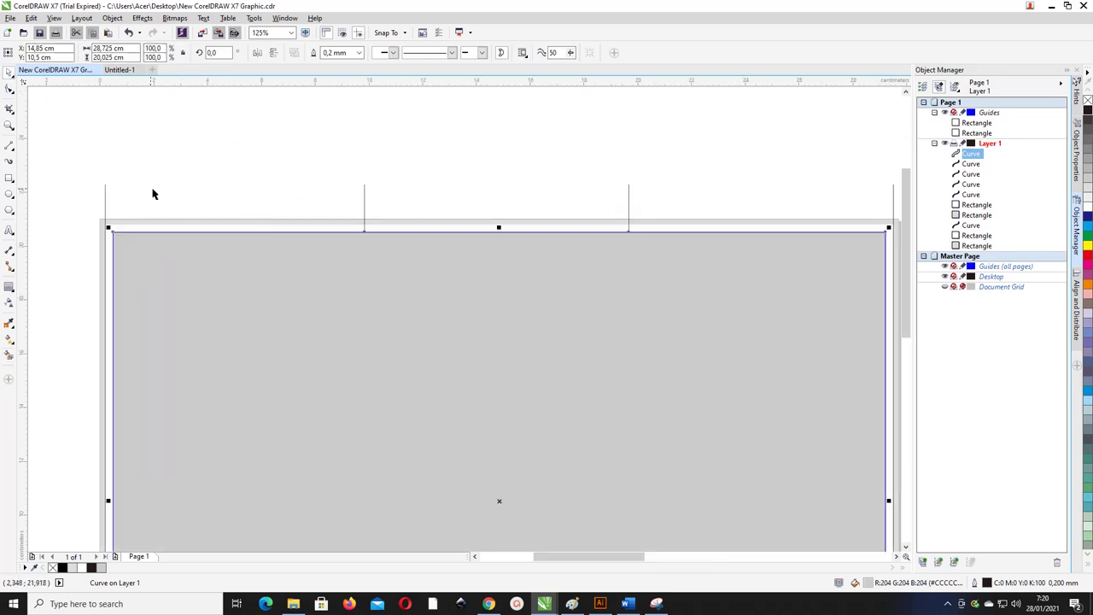
key("ctrl+z")
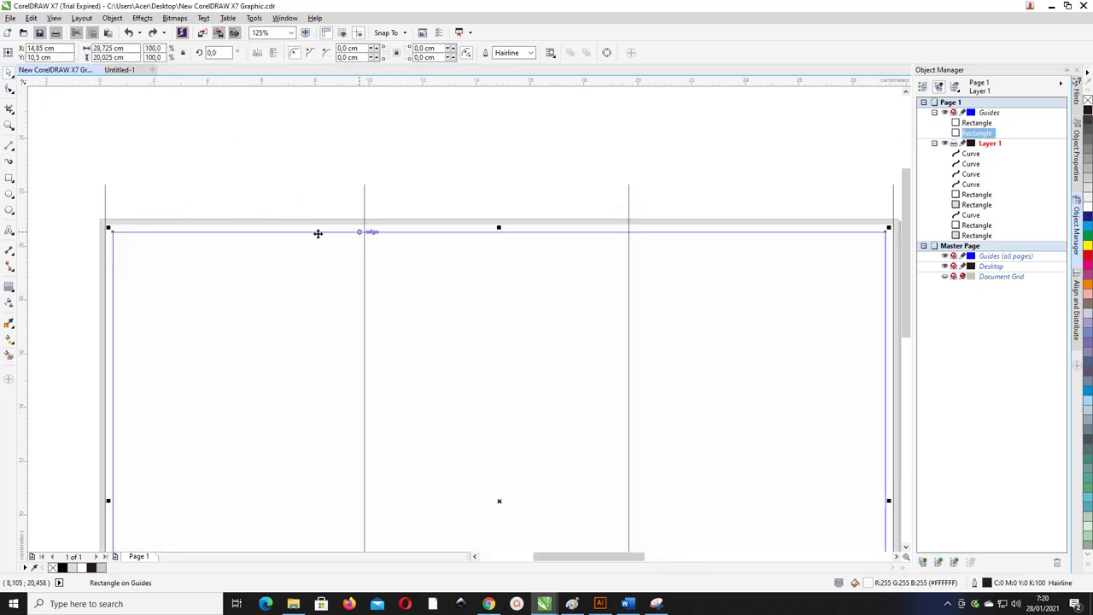
Hide the Guides layer and Smart Fill each of the three panels between the vertical lines with light grey.
left_click(945, 115)
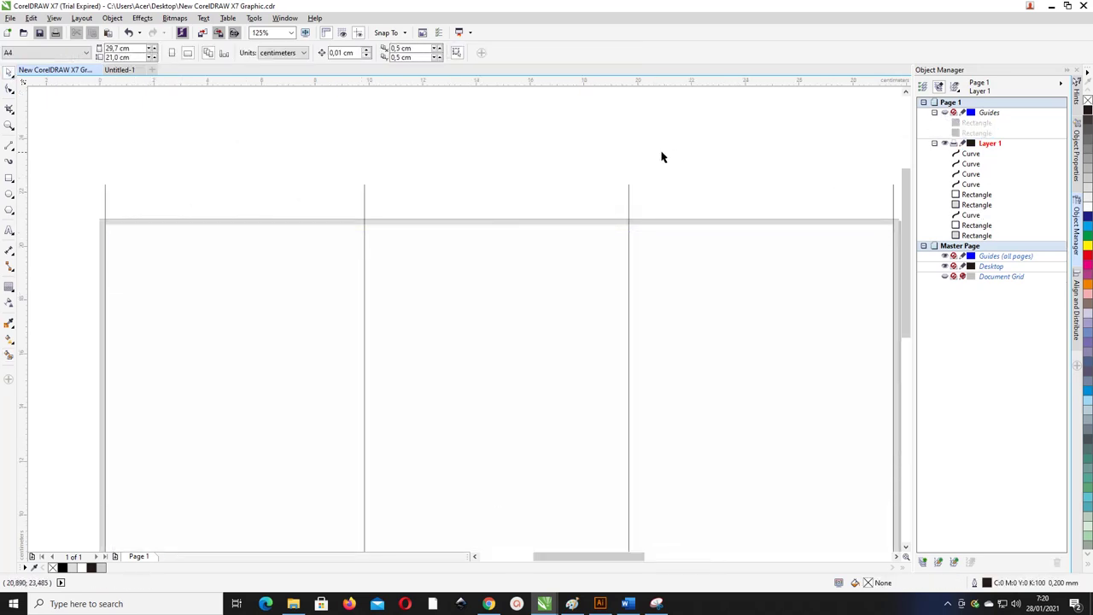
scroll(214, 201, "down", 2)
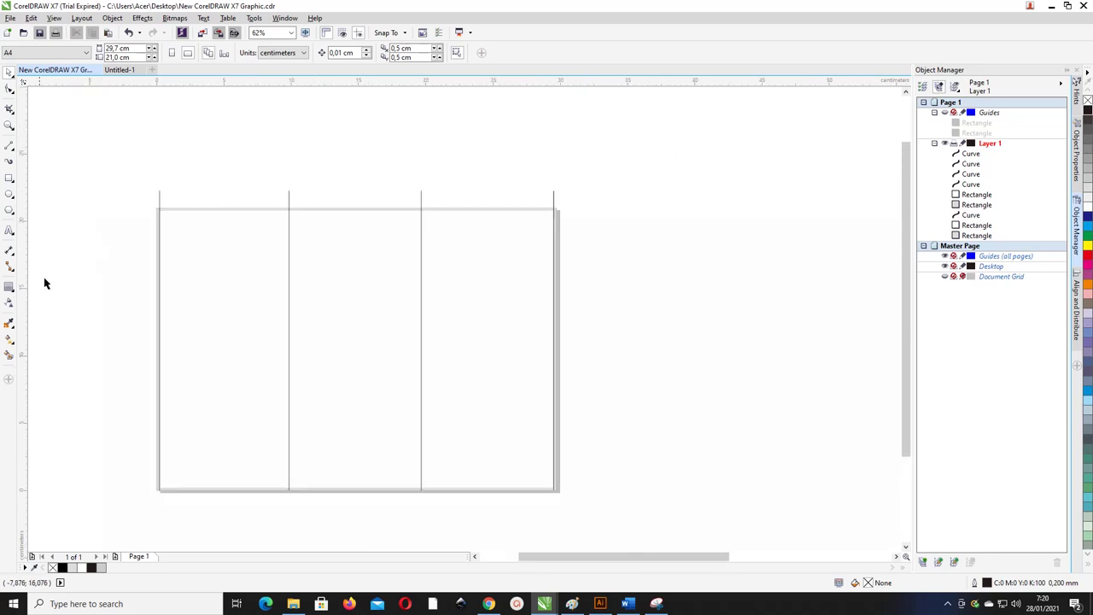
left_click(8, 354)
left_click(206, 234)
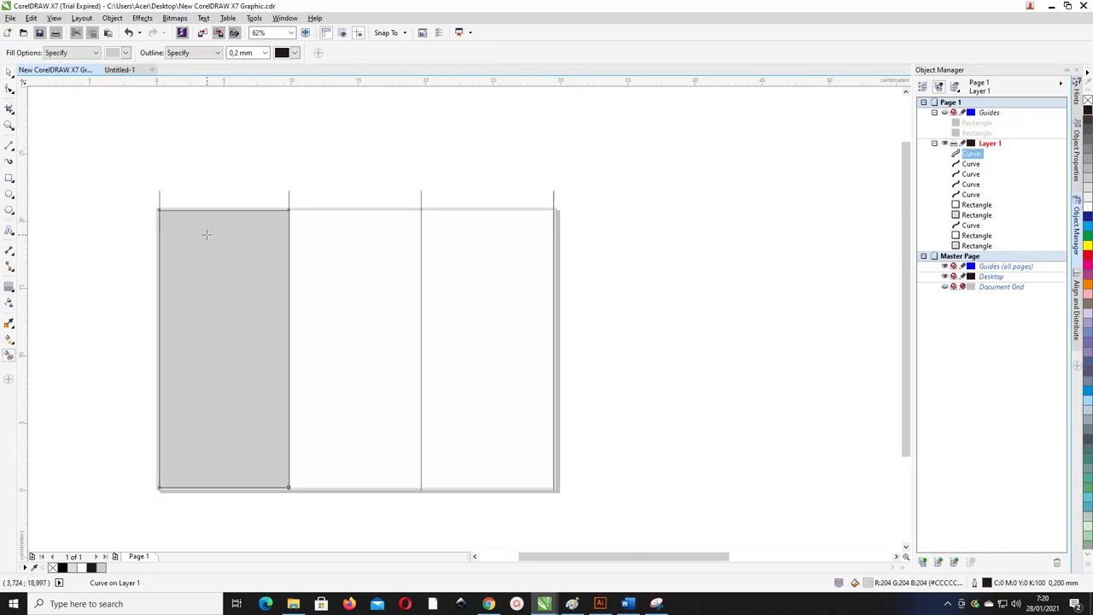
left_click(327, 246)
left_click(486, 251)
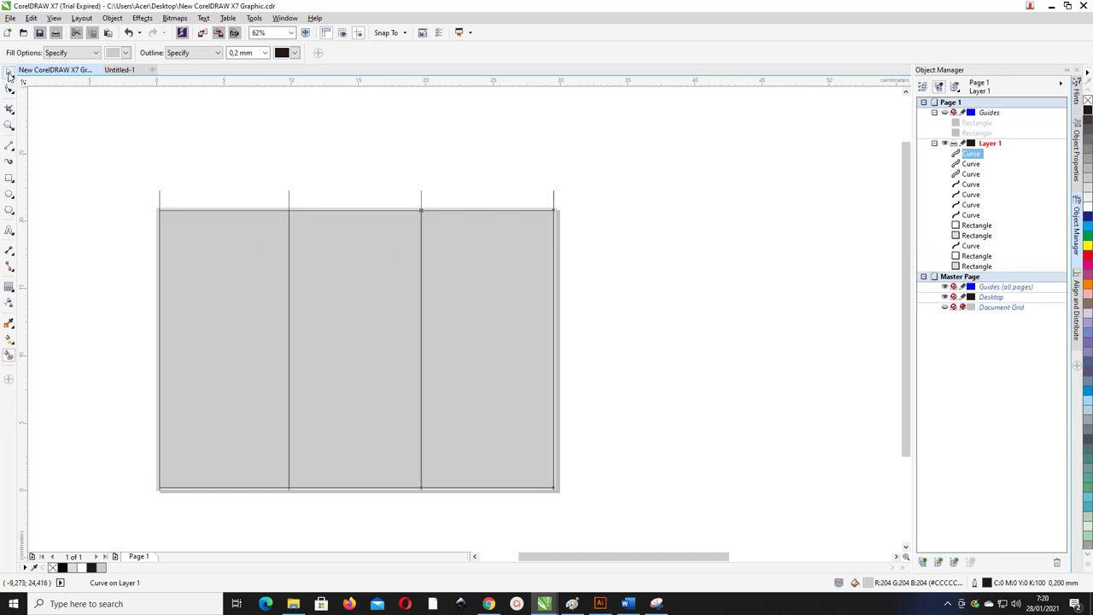
left_click(9, 74)
Recolor the middle panel to 10% black and the right panel to a darker grey.
left_click(219, 251)
left_click(347, 253)
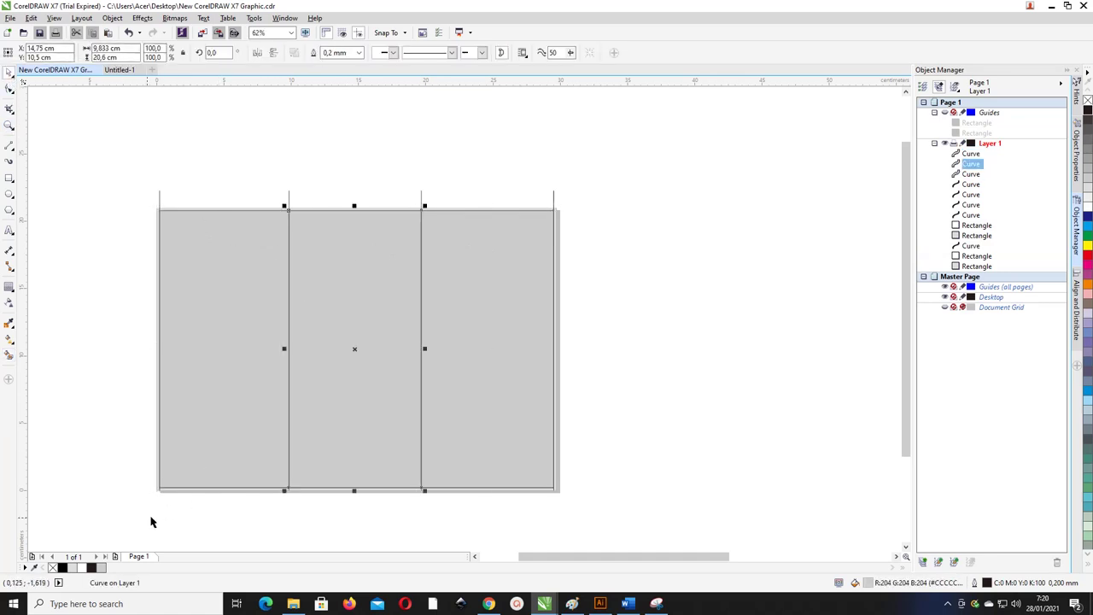
left_click(1086, 197)
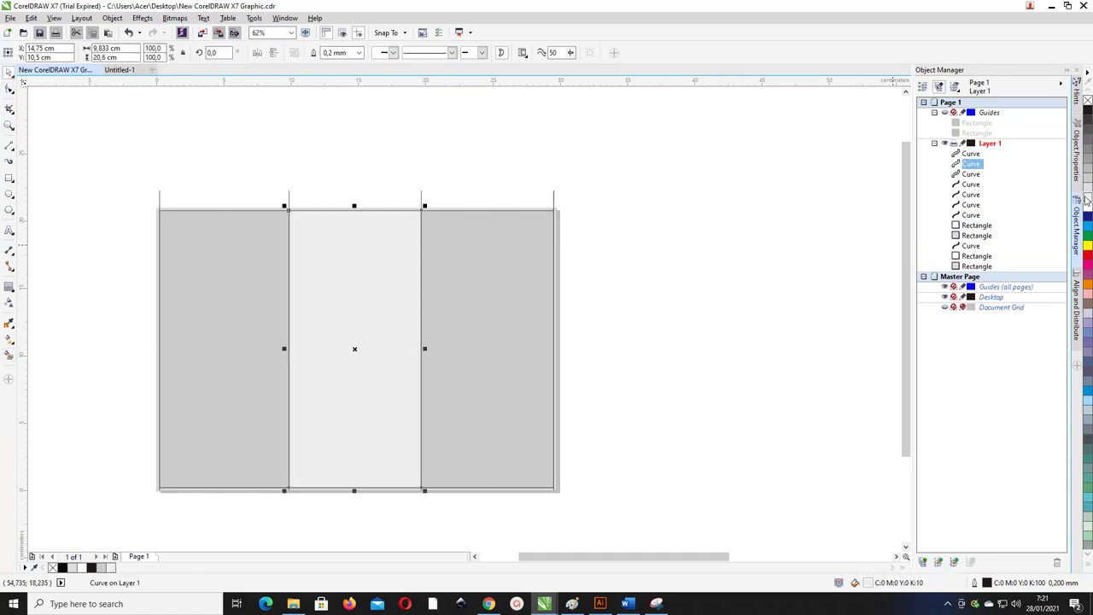
left_click(793, 166)
left_click(436, 256)
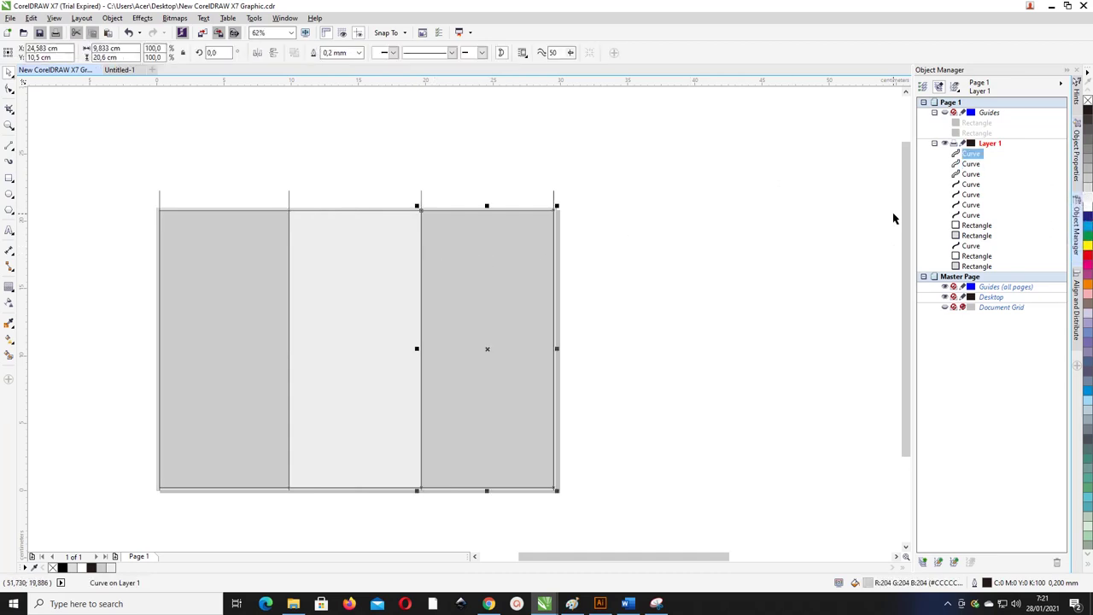
left_click(1088, 154)
left_click(658, 179)
Copy the three-panel layout to the right of the two-panel layout and delete the original from the page.
scroll(454, 136, "down", 2)
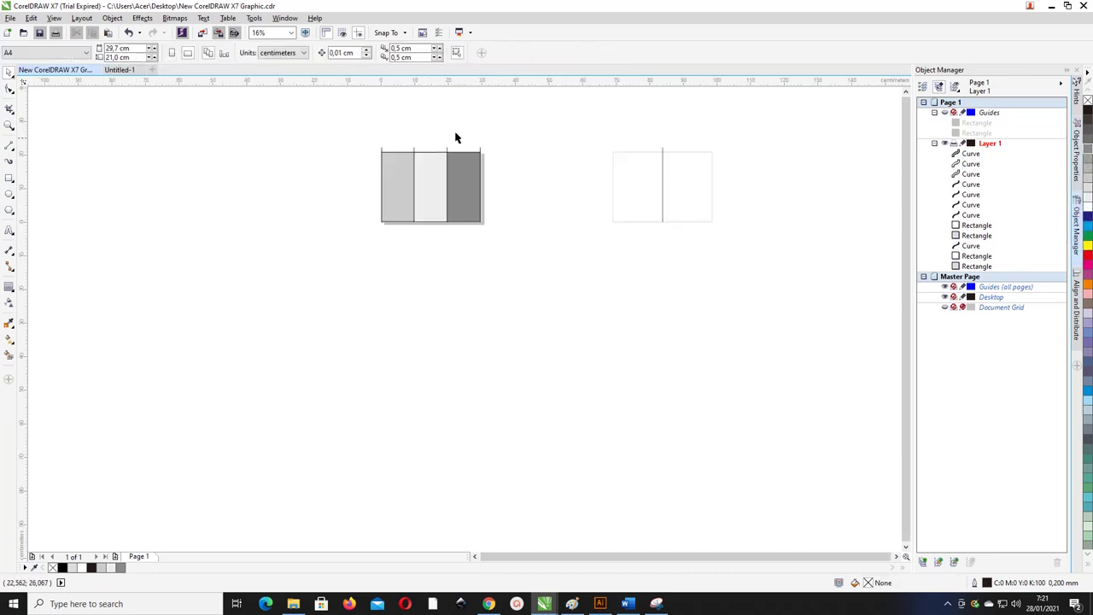
left_click_drag(554, 239, 763, 171)
right_click(764, 171)
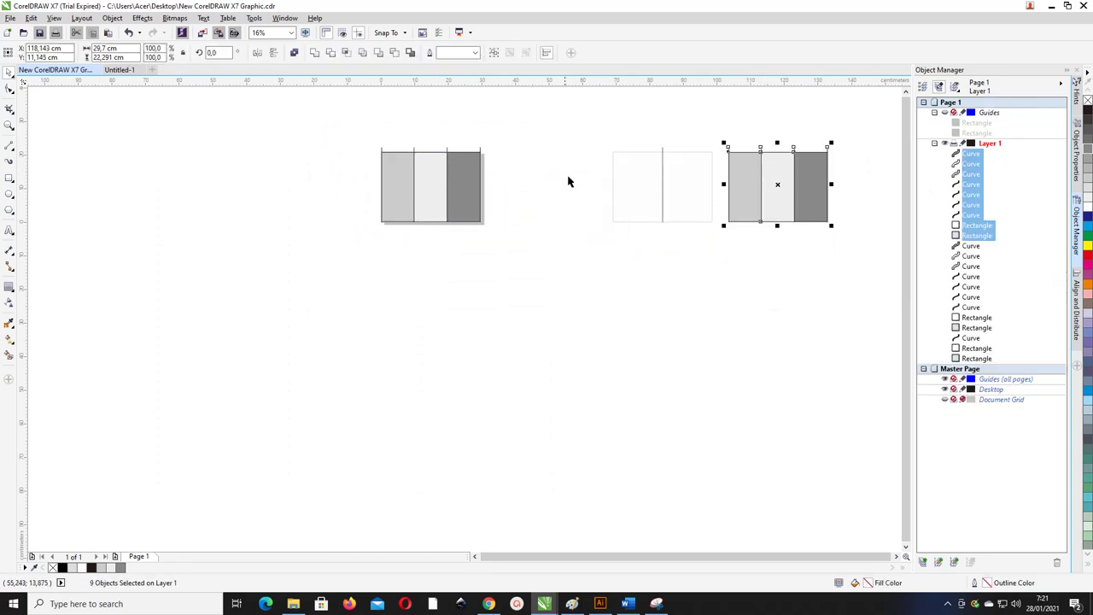
scroll(424, 153, "up", 1)
scroll(423, 165, "down", 1)
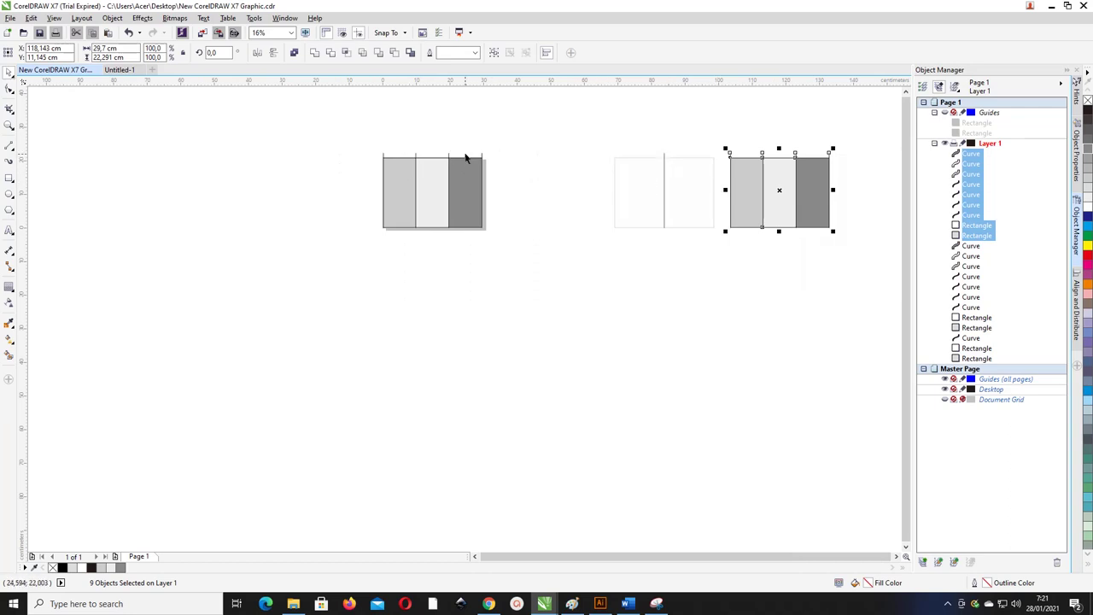
left_click_drag(317, 122, 588, 260)
key("Delete")
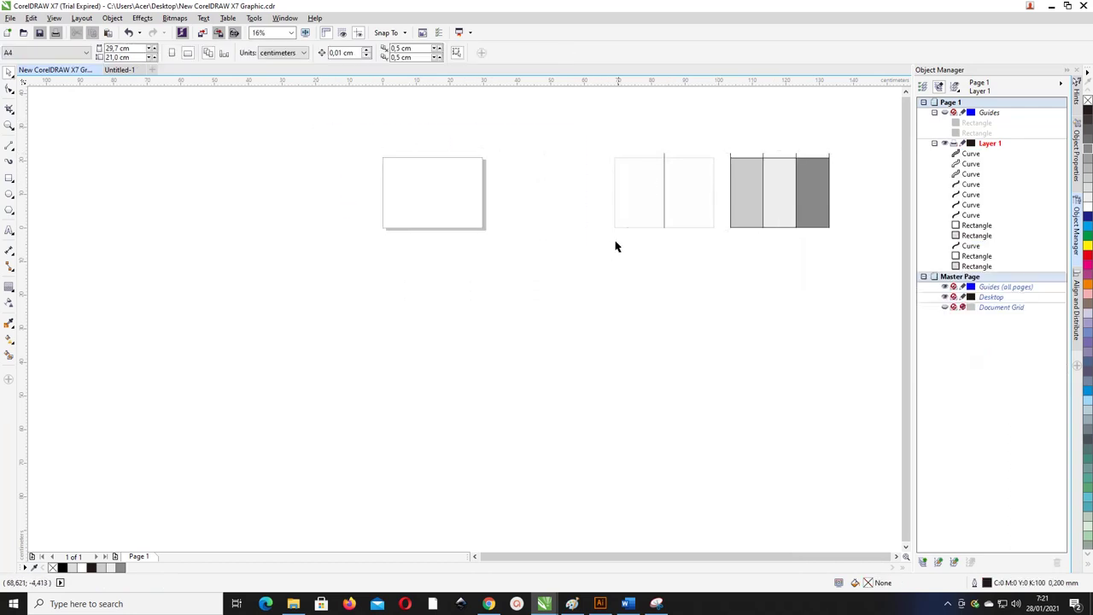
Group the two-panel layout's rectangles and center line, and center the group on the page.
left_click_drag(599, 126, 725, 255)
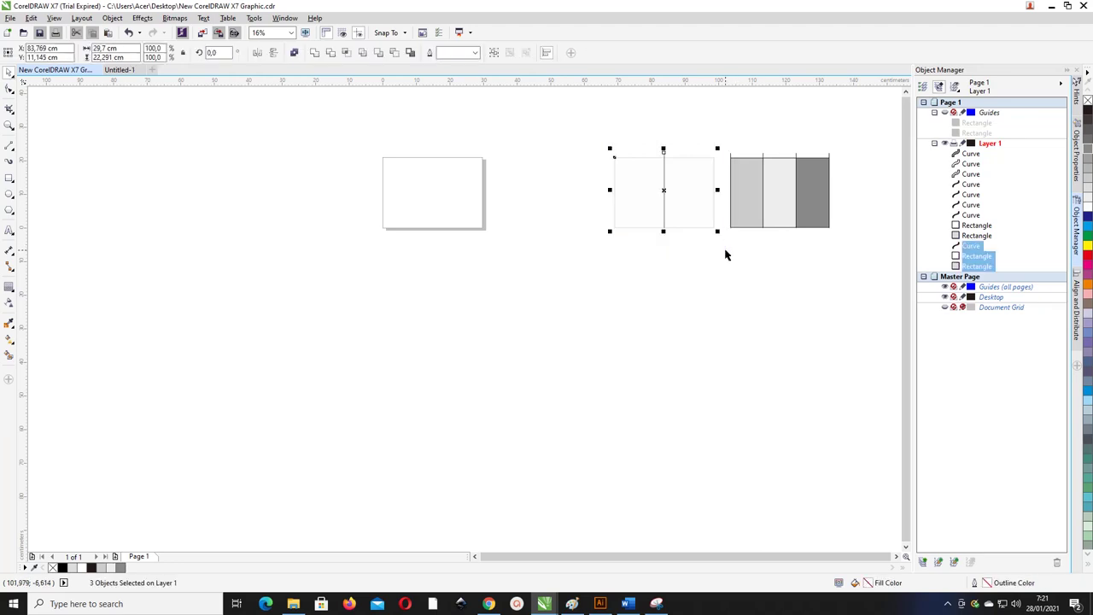
key("ctrl+g")
key("p")
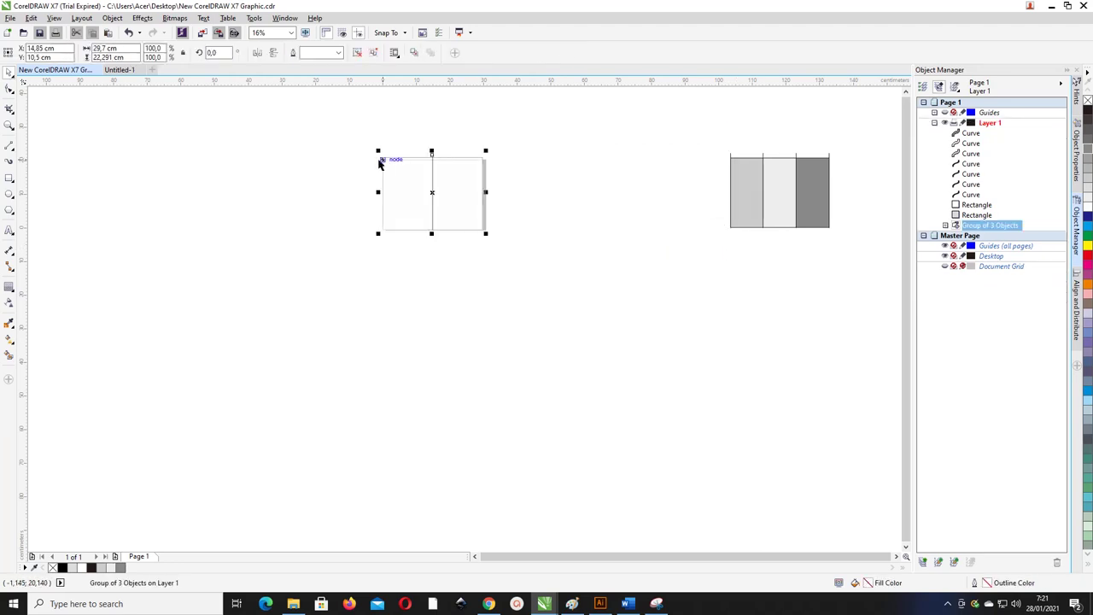
scroll(381, 162, "up", 3)
scroll(428, 168, "down", 2)
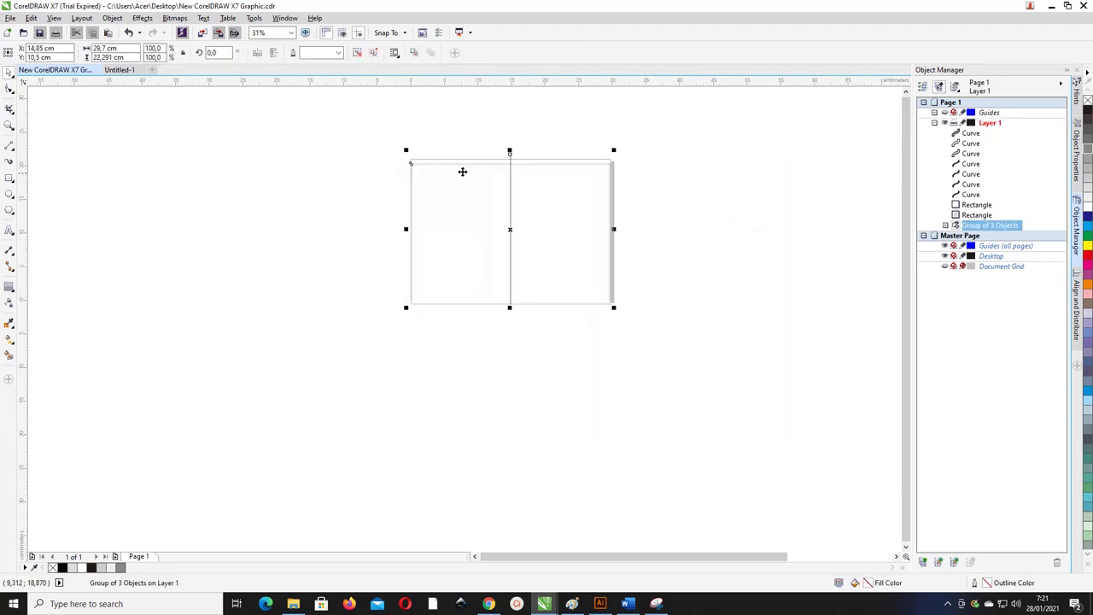
Ungroup the two-panel layout, then group only its two frame rectangles and center them on the page.
right_click(510, 153)
left_click(562, 218)
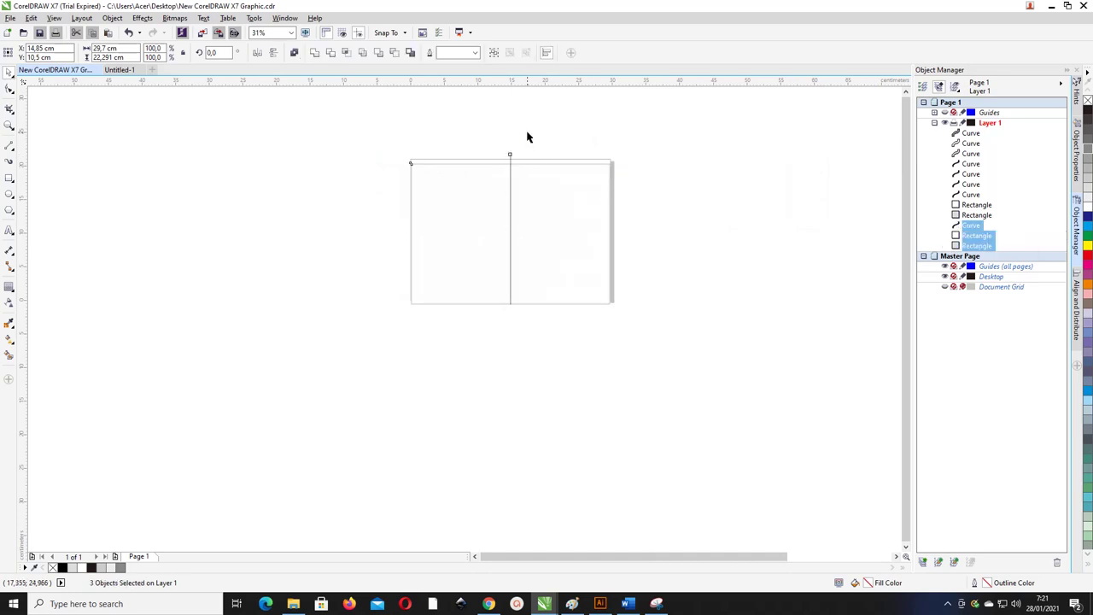
left_click(526, 136)
left_click_drag(662, 345, 348, 166)
key("ctrl+g")
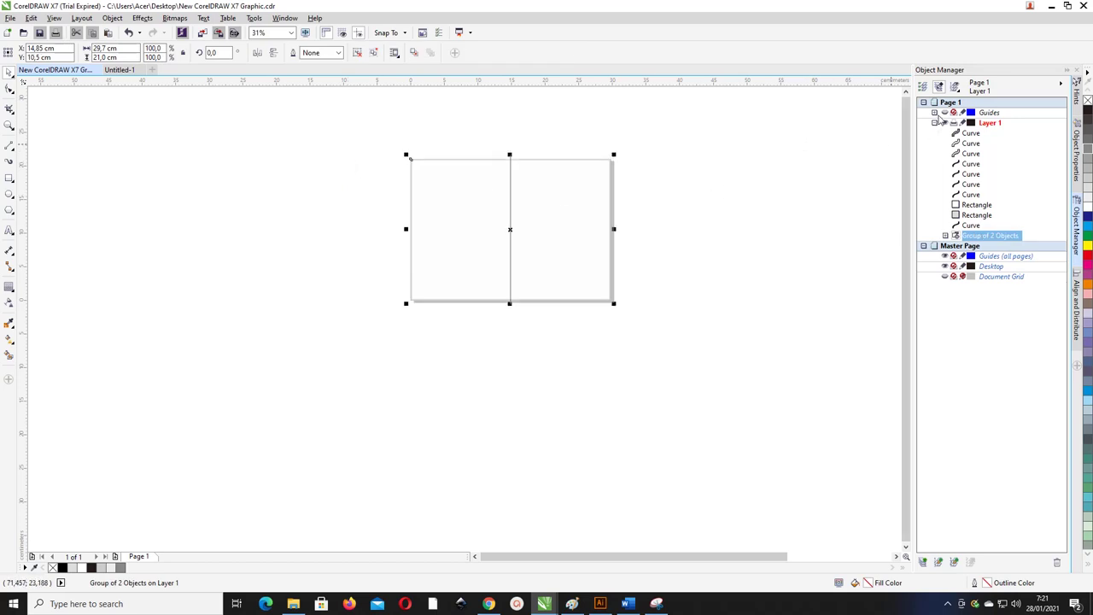
Deselect the grouped rectangles and make the Guides layer visible again.
left_click(693, 145)
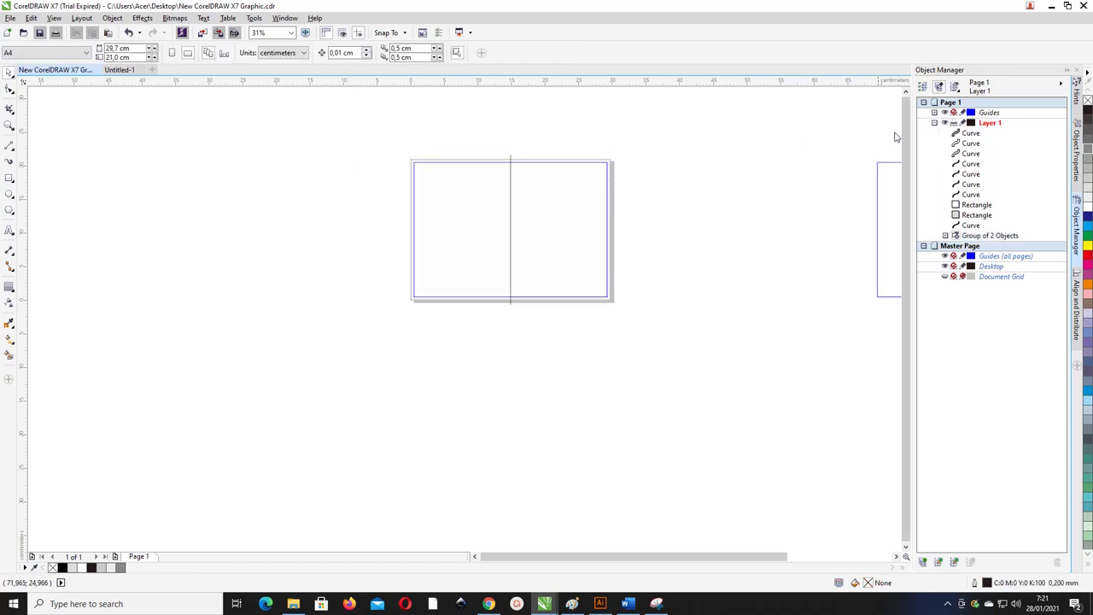
scroll(545, 173, "left", 1)
scroll(574, 174, "up", 2)
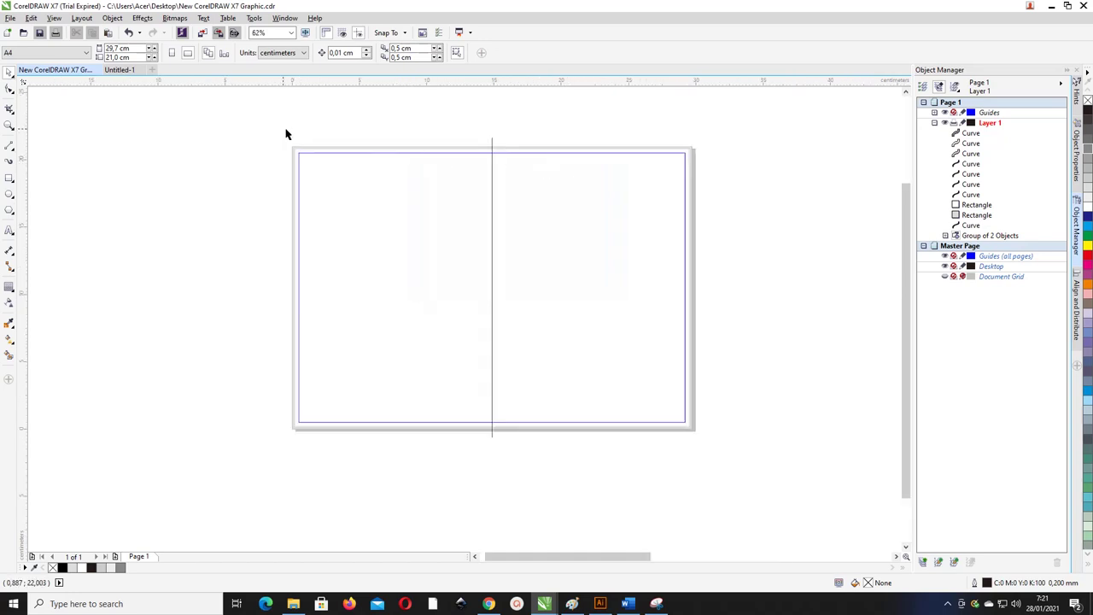
Make the Guides layer printable and lock it against editing.
key("z")
left_click_drag(254, 122, 813, 446)
key("space")
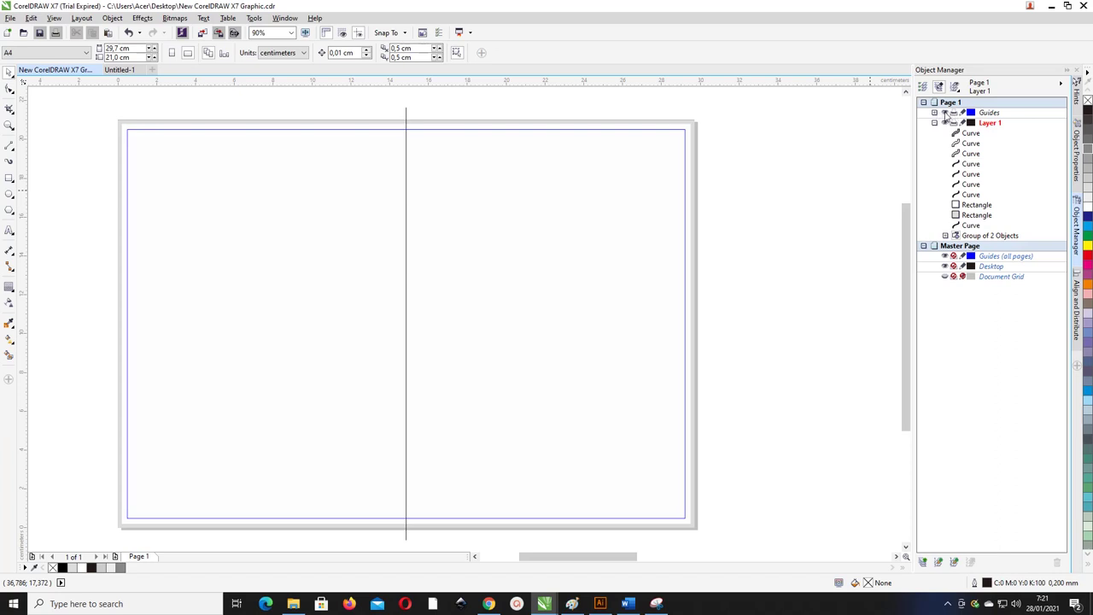
left_click(962, 112)
scroll(732, 137, "down", 2)
scroll(665, 149, "up", 2)
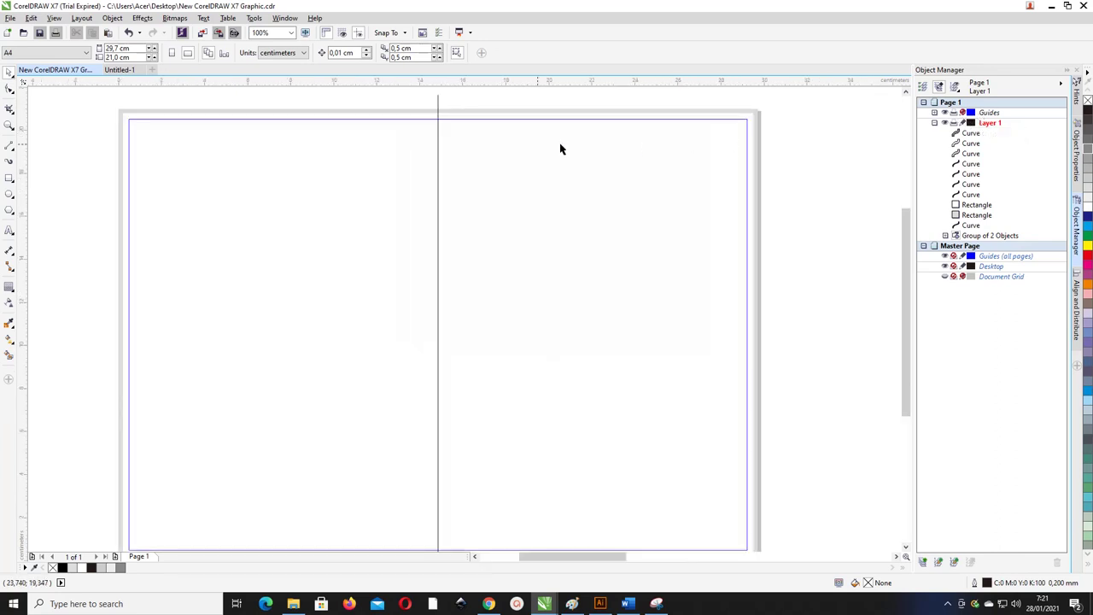
scroll(373, 132, "down", 2)
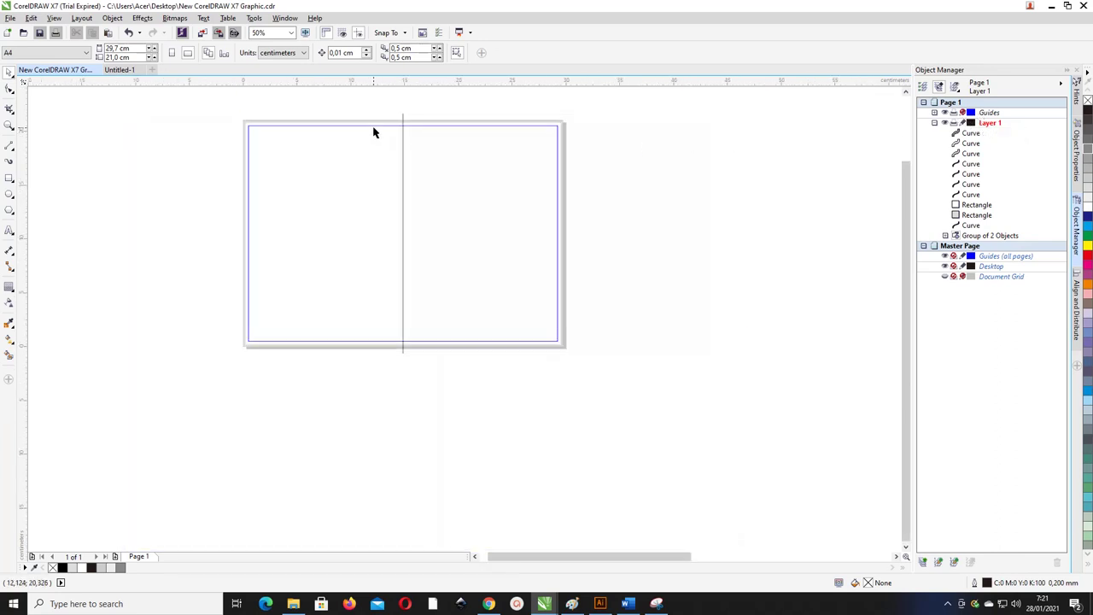
Draw a rectangle about 29 cm by 10.3 cm across the upper half of the page and fill it with cyan.
left_click(9, 178)
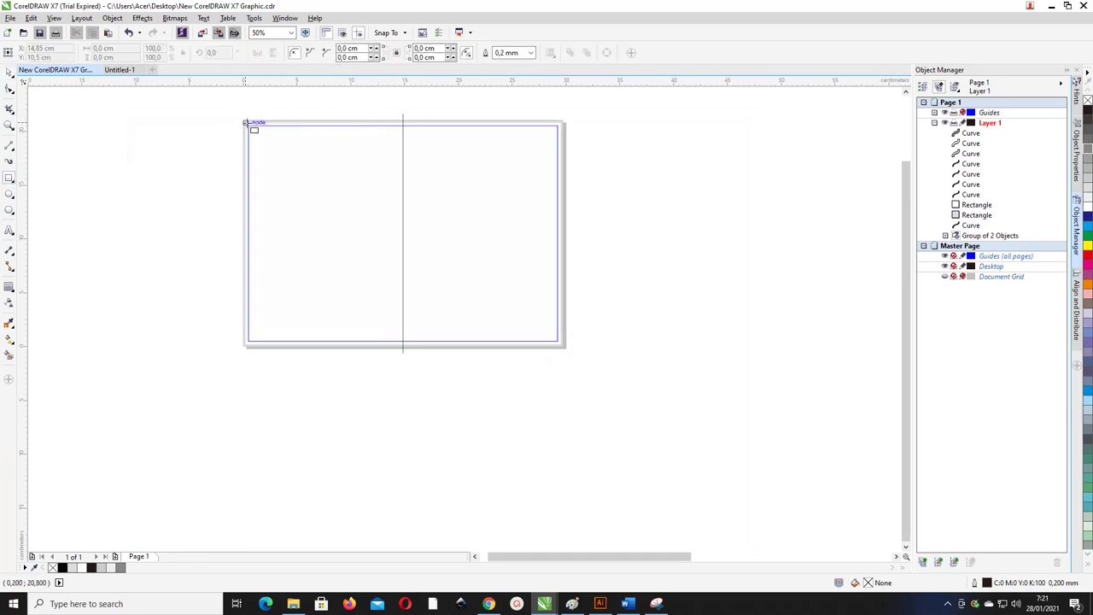
left_click_drag(244, 122, 557, 234)
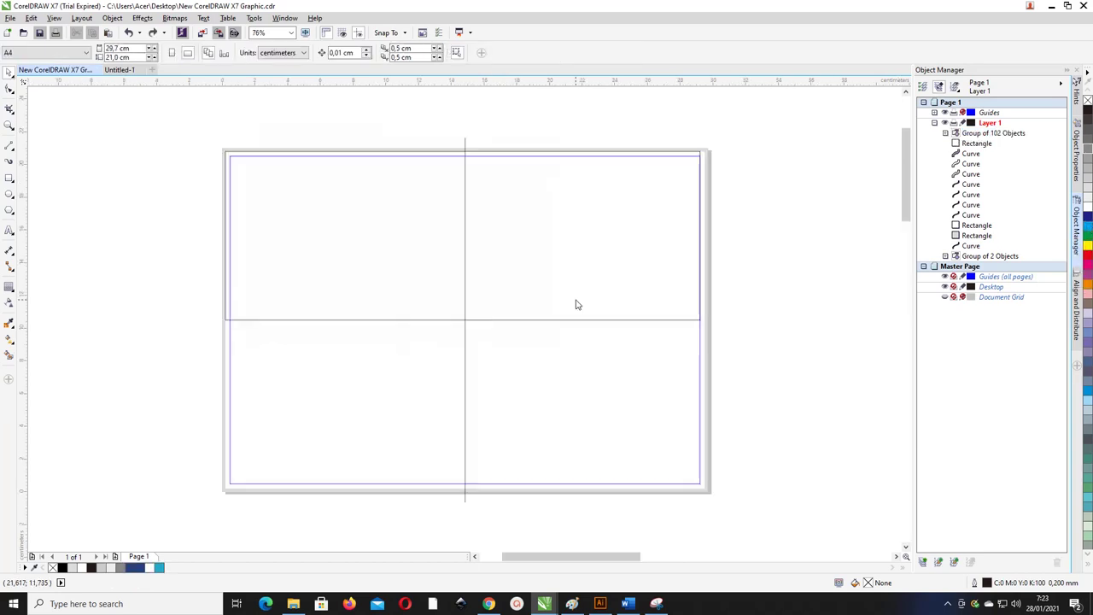
left_click(581, 321)
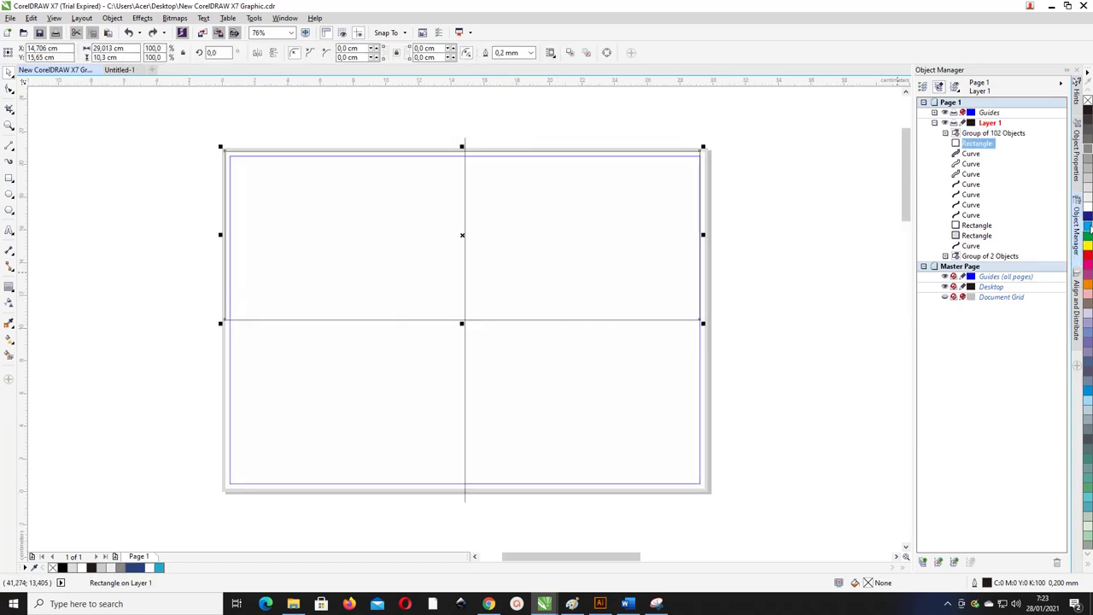
left_click(1088, 224)
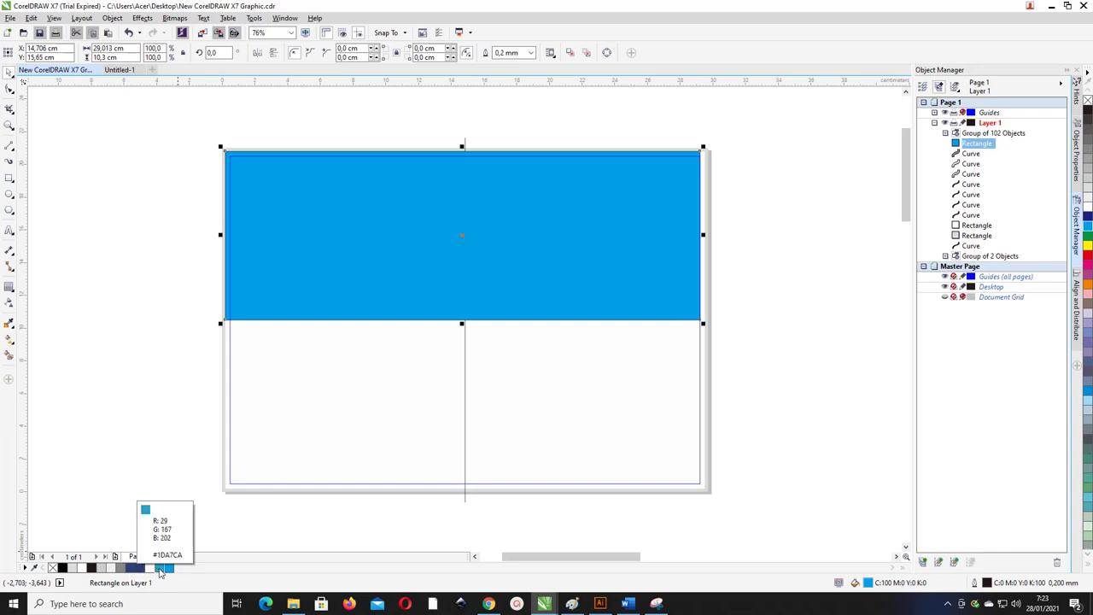
Change the upper rectangle's fill to dark navy with CMYK values 100, 99, 55, 24.
left_click(105, 302)
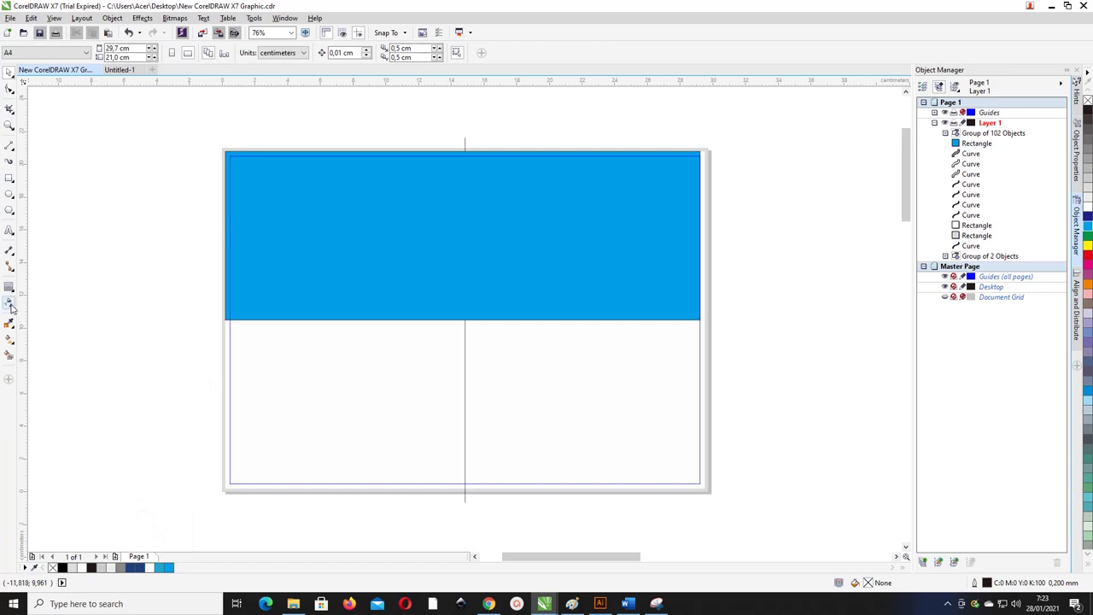
left_click(357, 231)
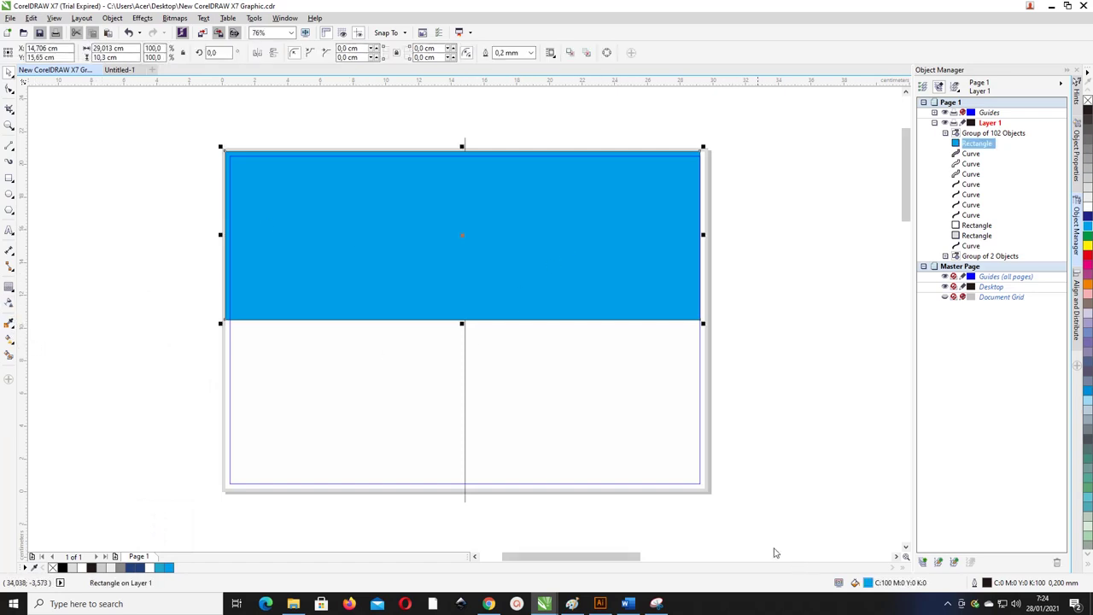
double_click(867, 583)
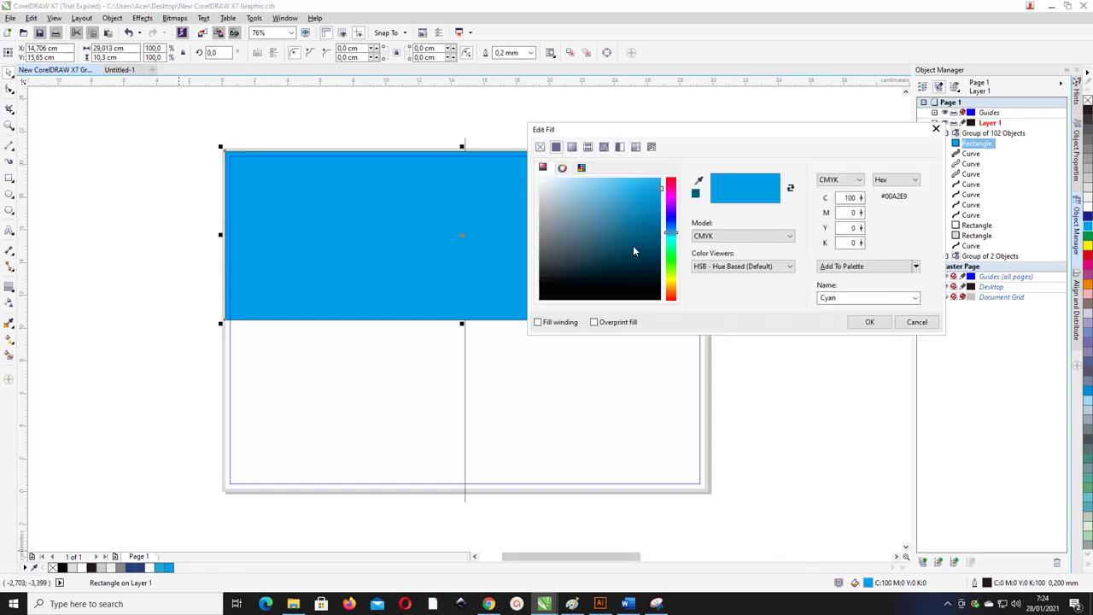
mouse_move(640, 247)
left_mouse_down()
mouse_move(642, 214)
mouse_move(638, 229)
mouse_move(615, 222)
mouse_move(641, 252)
mouse_move(675, 224)
left_mouse_up()
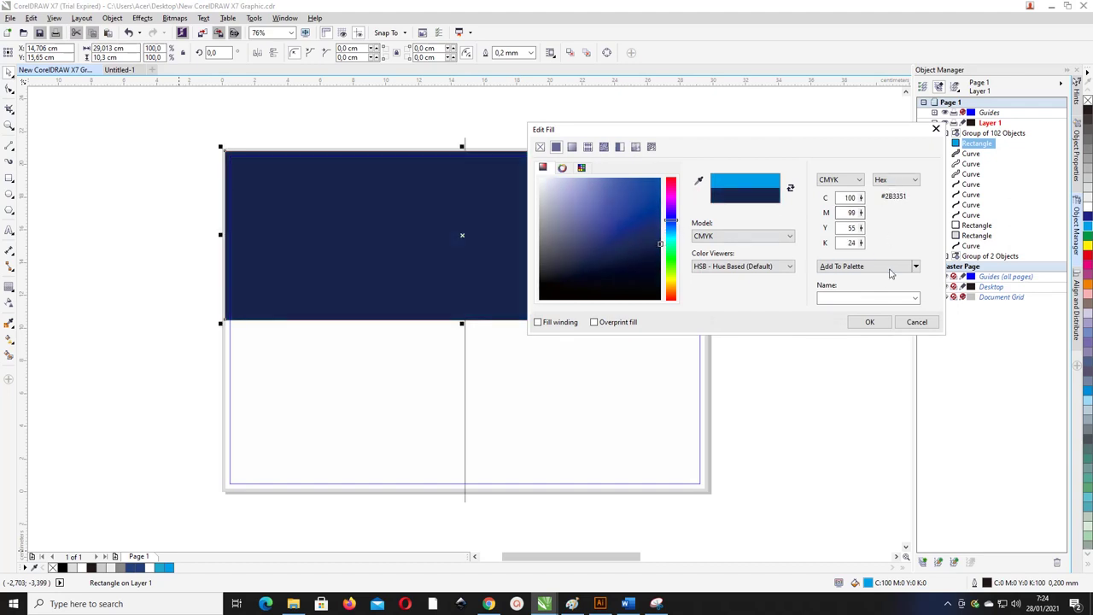
left_click(884, 322)
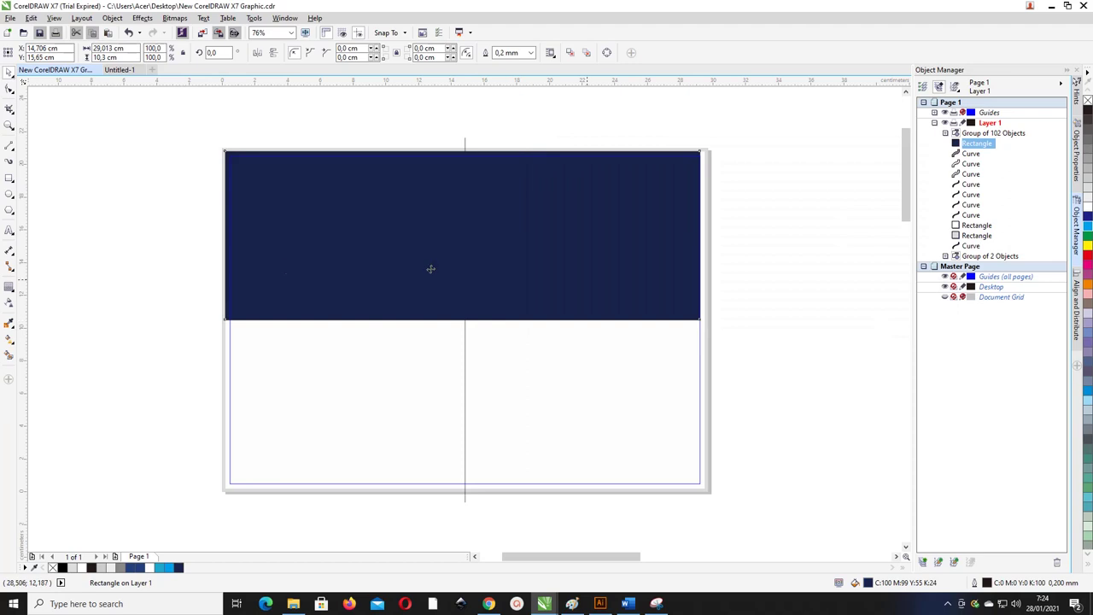
Apply a linear fountain fill to the upper rectangle, running diagonally from its upper-left corner toward its lower-right area.
left_click(9, 339)
left_click_drag(197, 327, 621, 222)
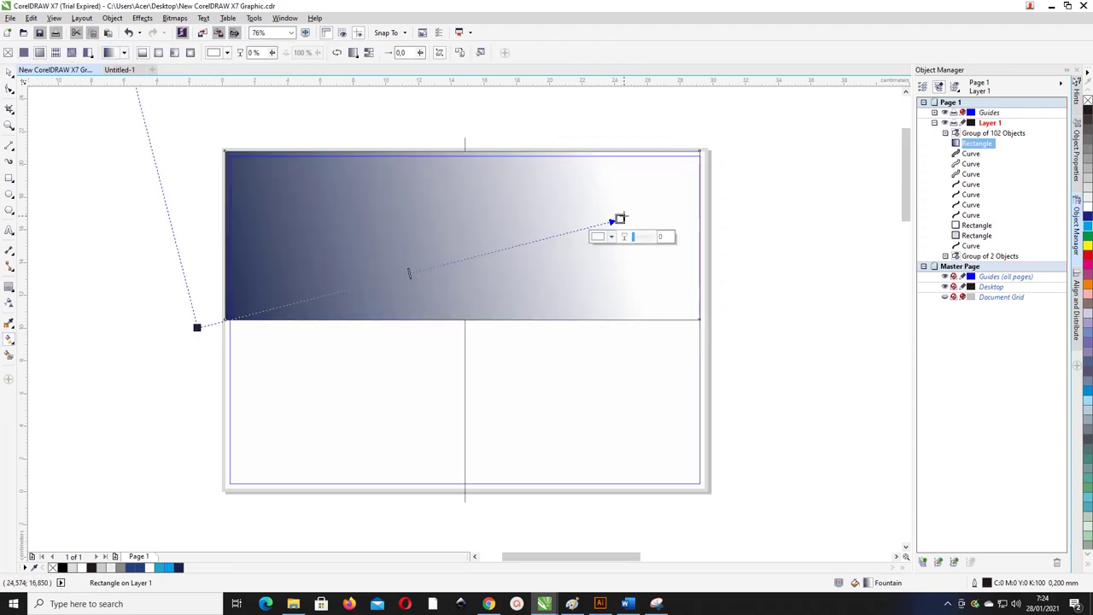
left_click(612, 238)
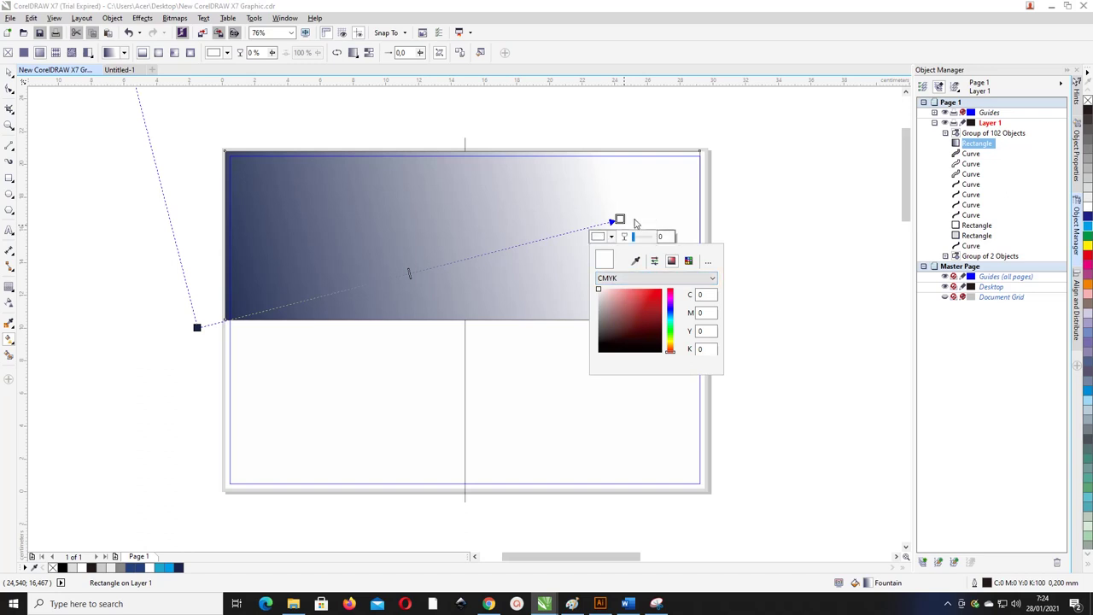
left_click(198, 333)
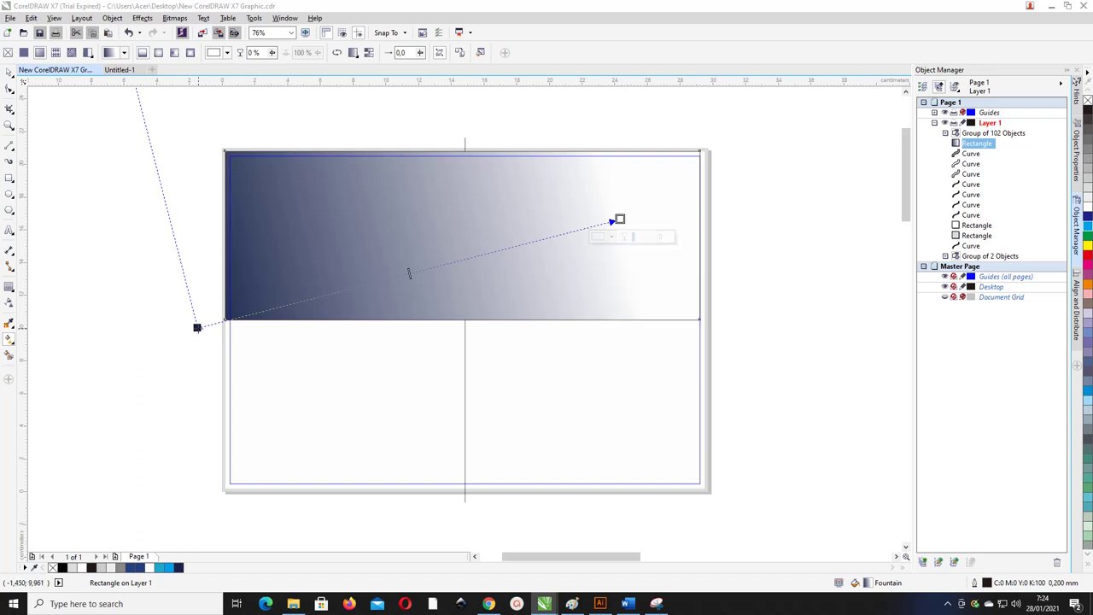
left_click_drag(186, 321, 231, 196)
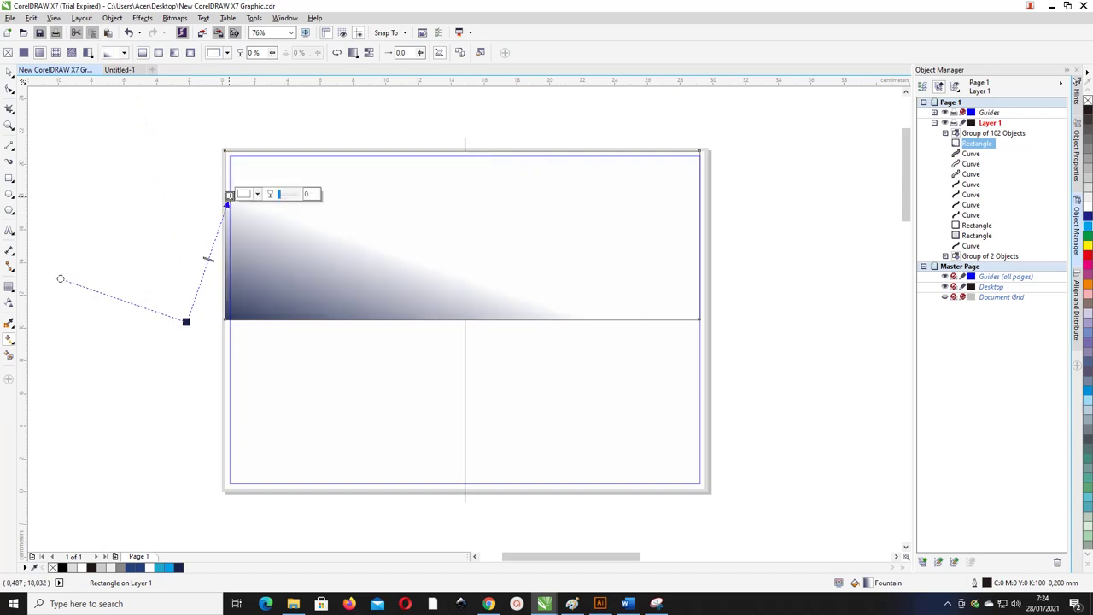
left_click_drag(240, 288, 656, 271)
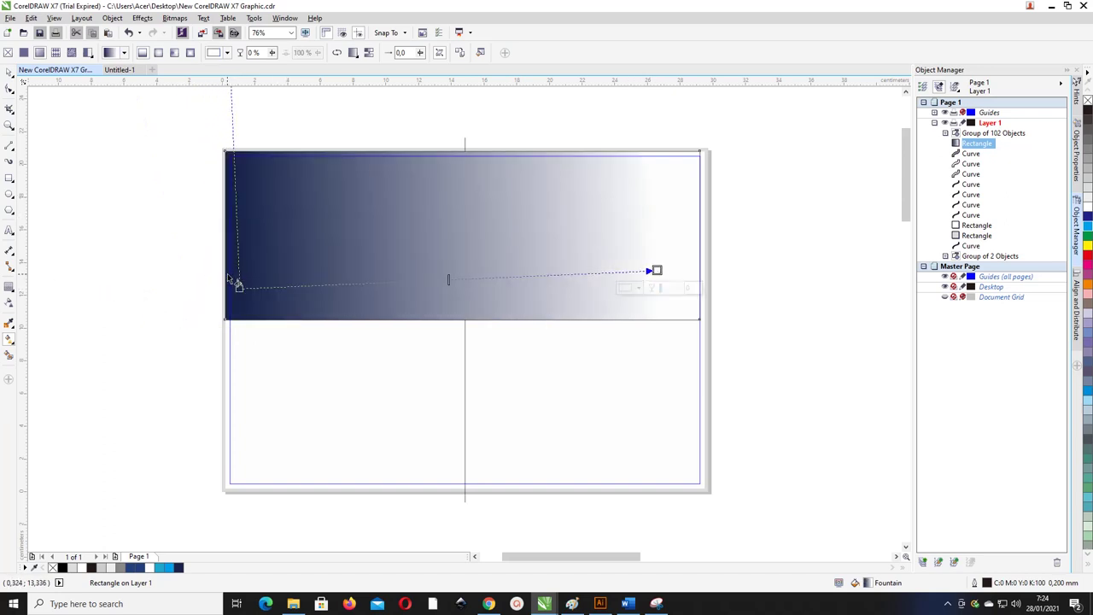
left_click_drag(239, 288, 235, 162)
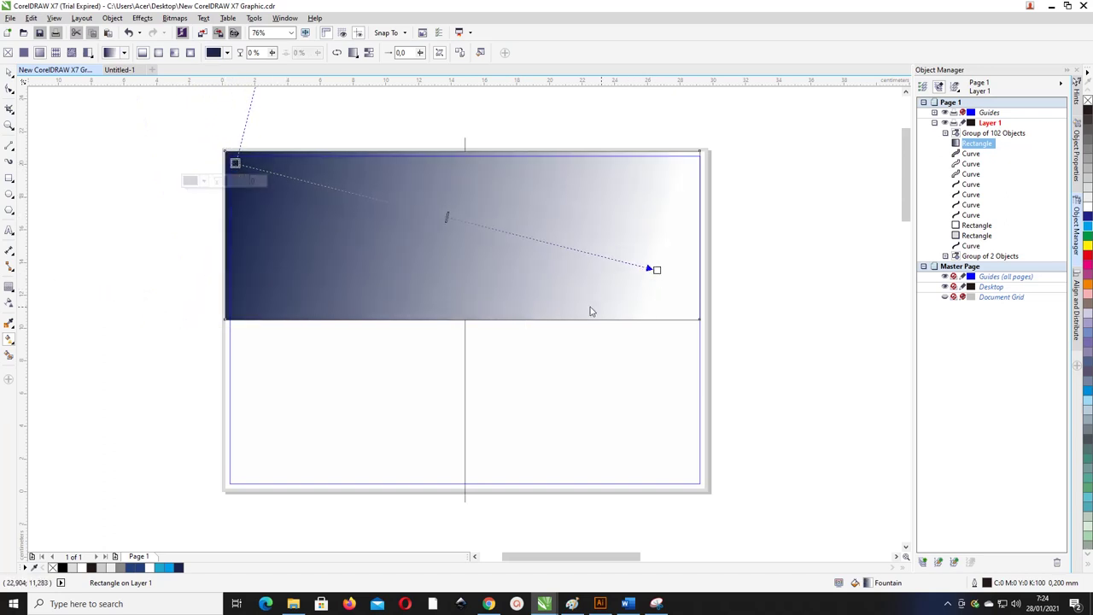
Set the fountain fill's end color to dark blue and its start color to light blue #1DA7CA from the document colors.
left_click(656, 269)
left_click(130, 568)
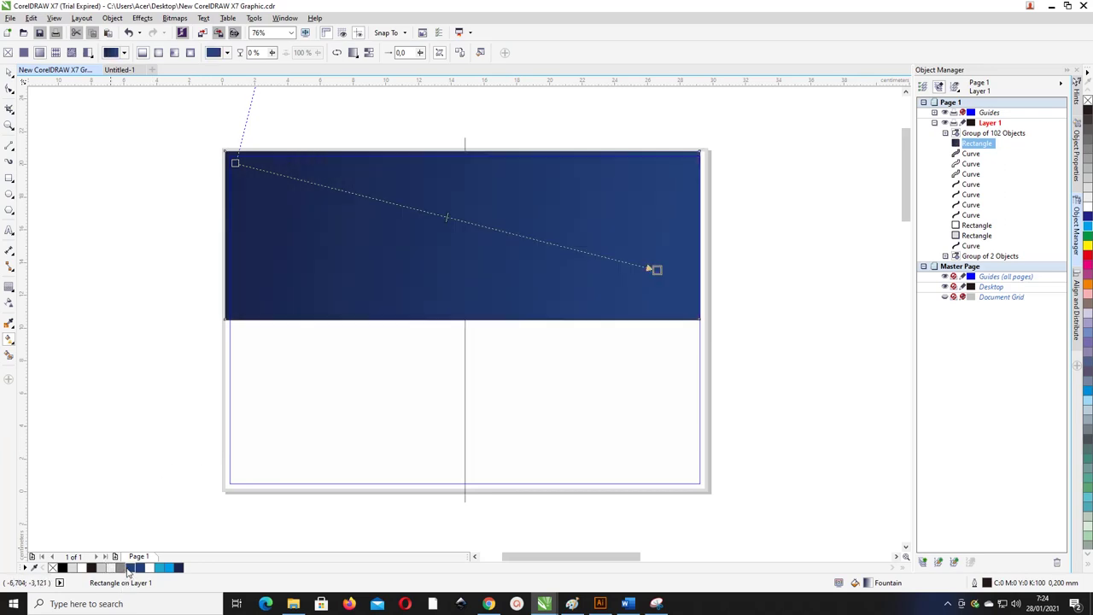
left_click(235, 163)
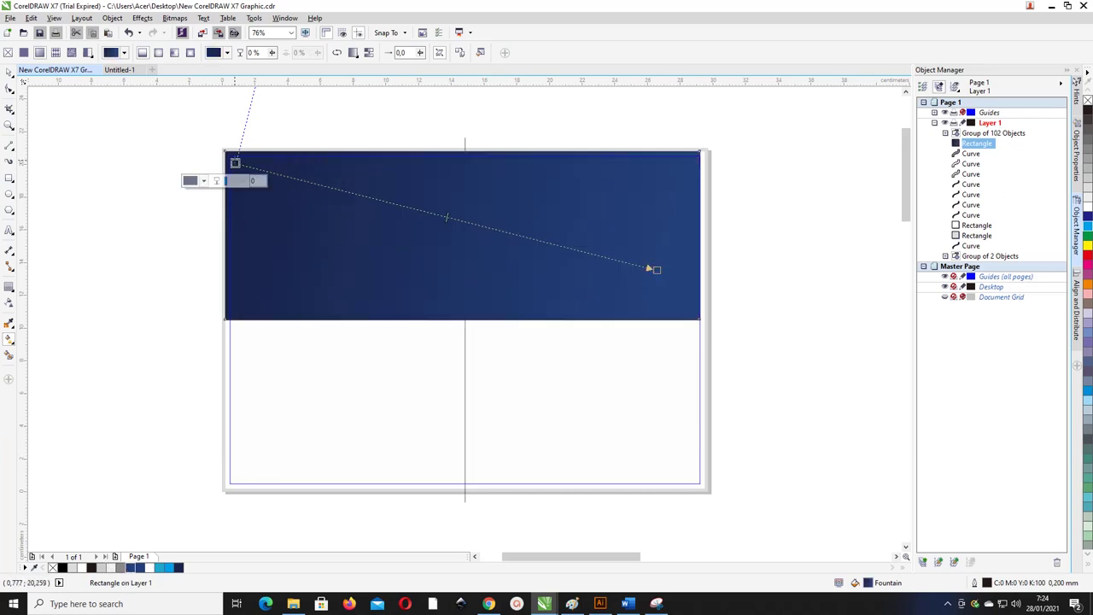
left_click(159, 568)
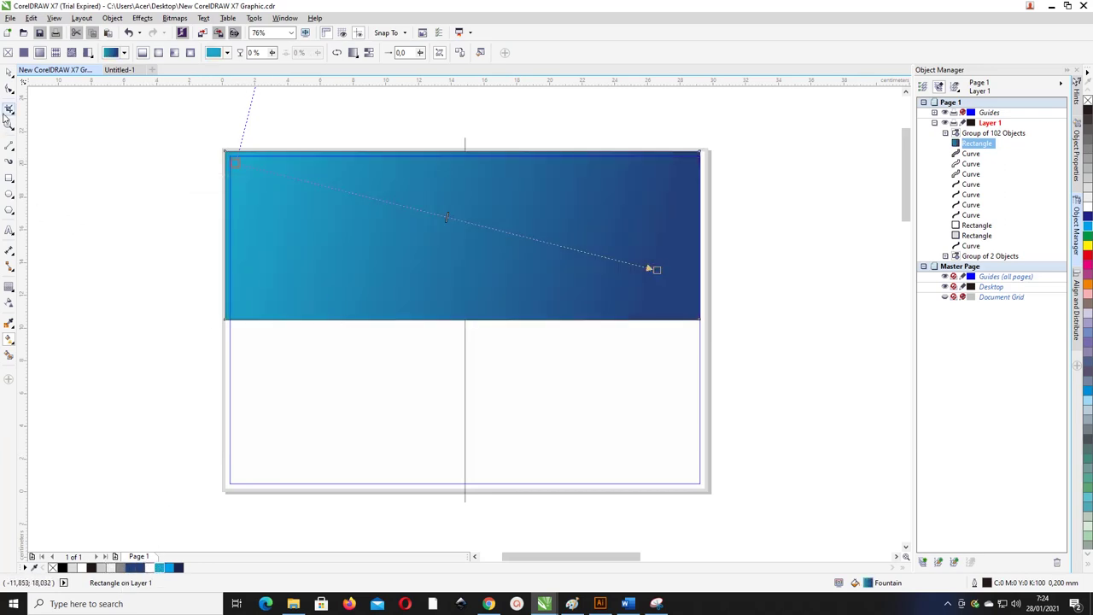
Remove the gradient rectangle's outline and widen it rightward to 29.3 cm.
left_click(8, 73)
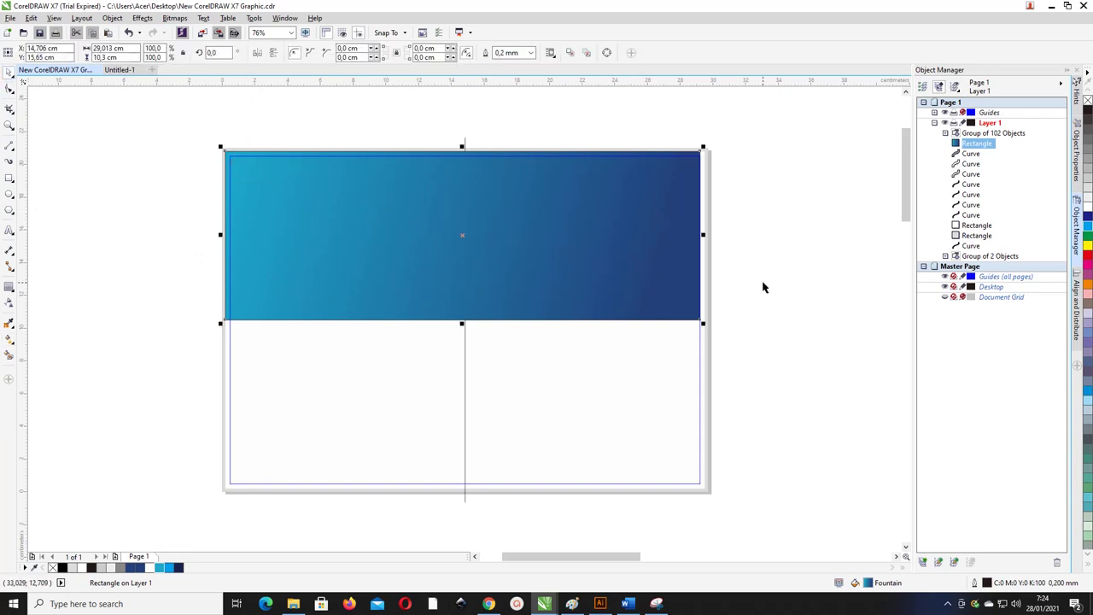
right_click(53, 568)
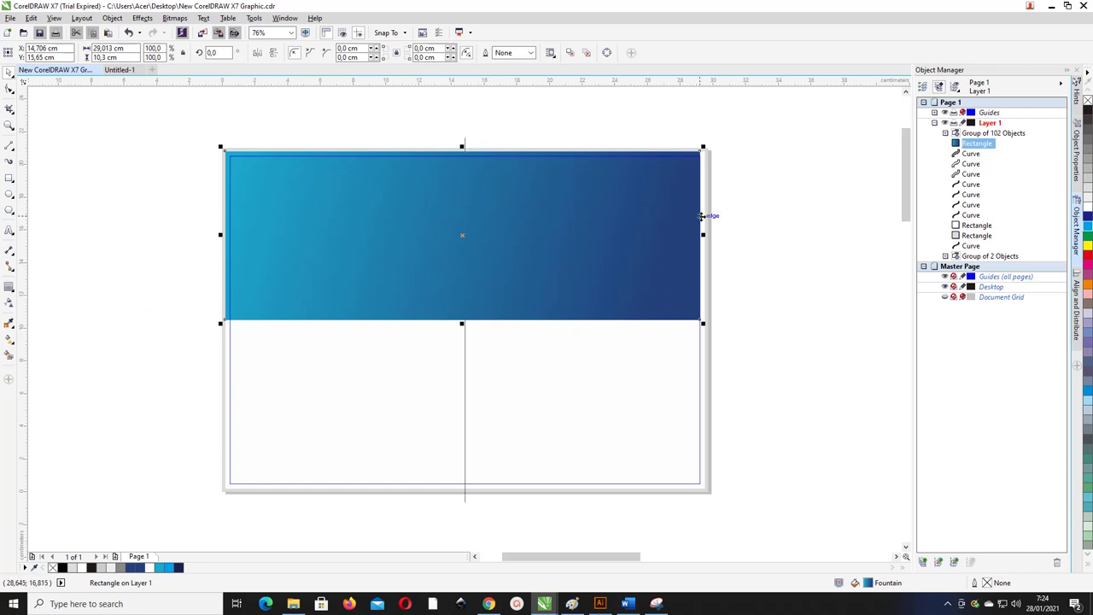
scroll(700, 216, "up", 2)
left_click_drag(699, 265, 708, 267)
left_click(762, 224)
scroll(762, 224, "down", 2)
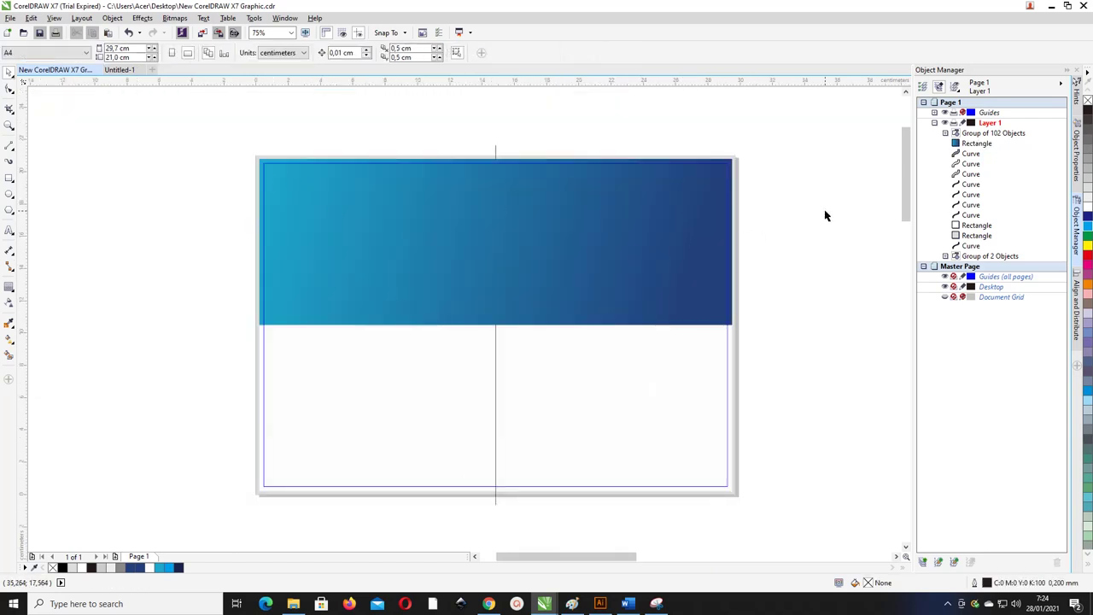
Create a squashed copy of the gradient rectangle as a strip about 0.4 cm high along its lower edge.
left_click(483, 240)
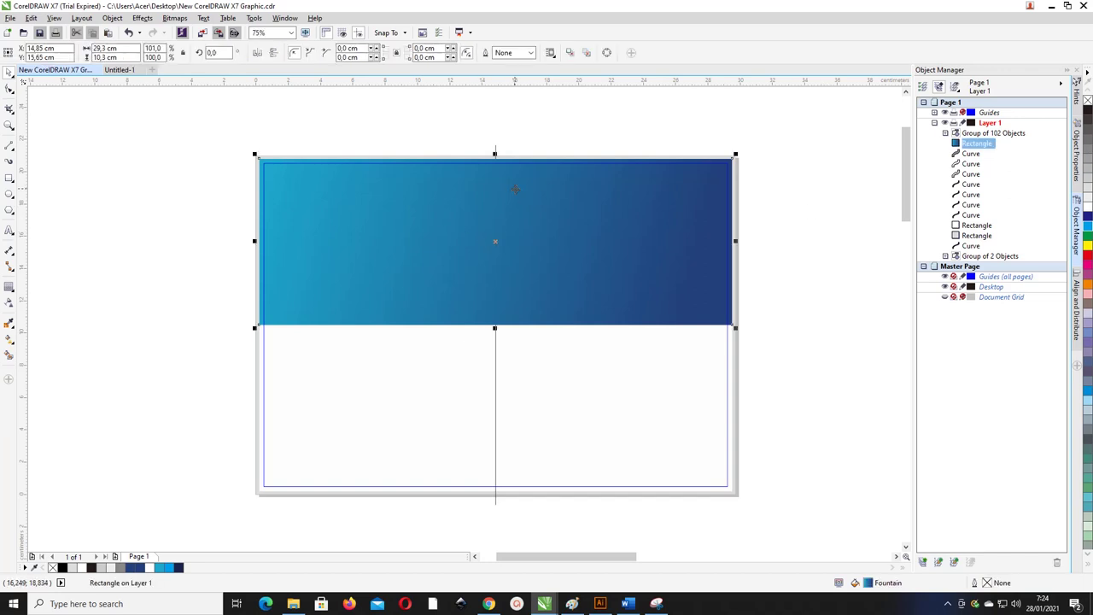
left_click_drag(496, 154, 482, 317)
right_click(483, 317)
scroll(516, 329, "up", 1)
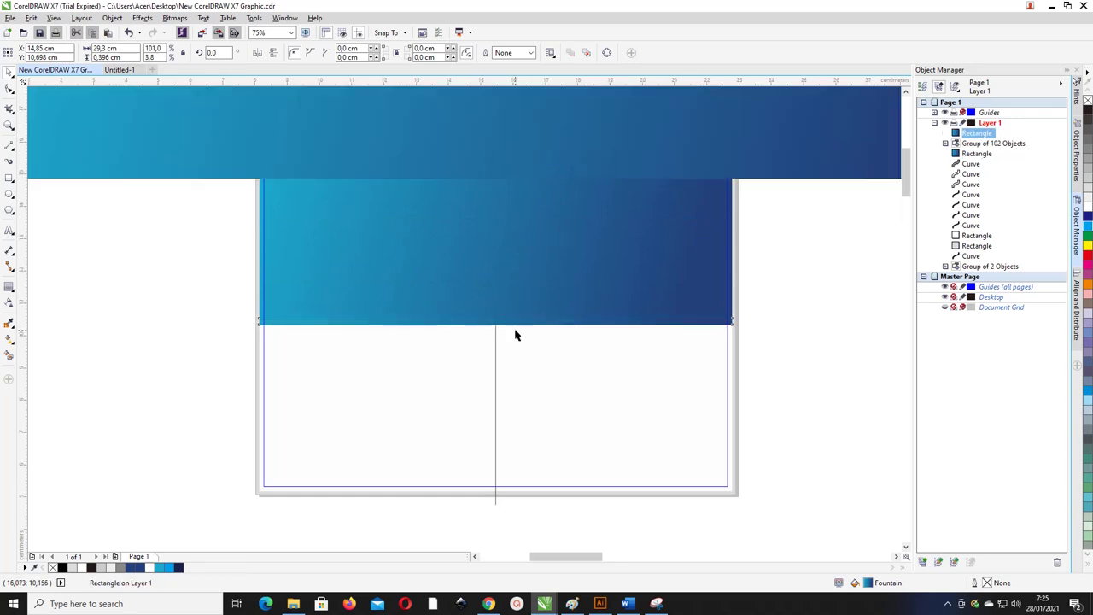
scroll(487, 322, "down", 1)
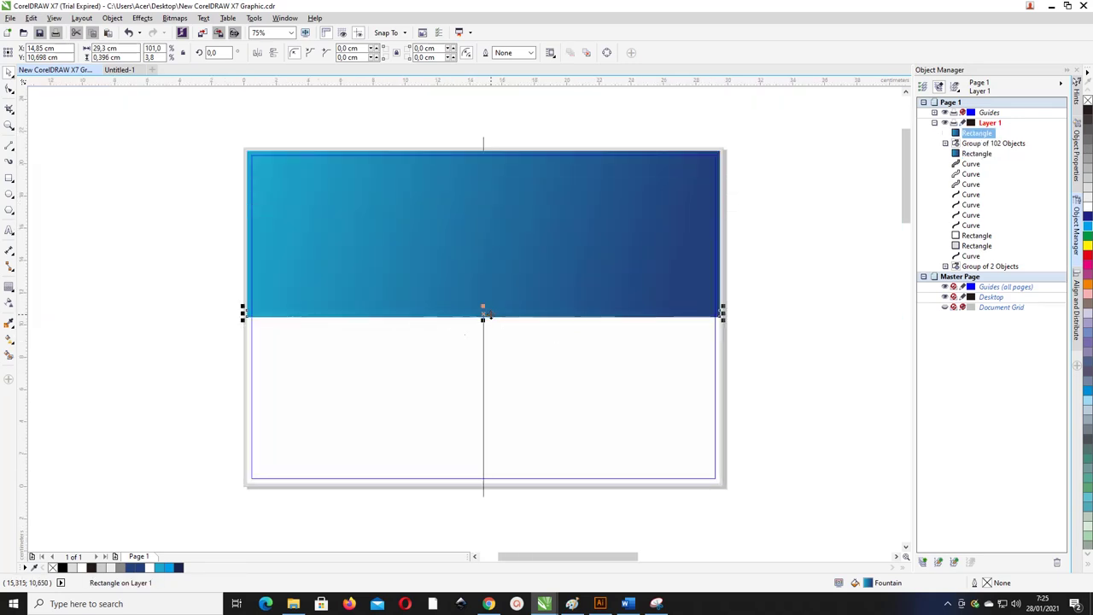
Try a solid dark blue #22407B fill on the thin strip.
left_click(142, 568)
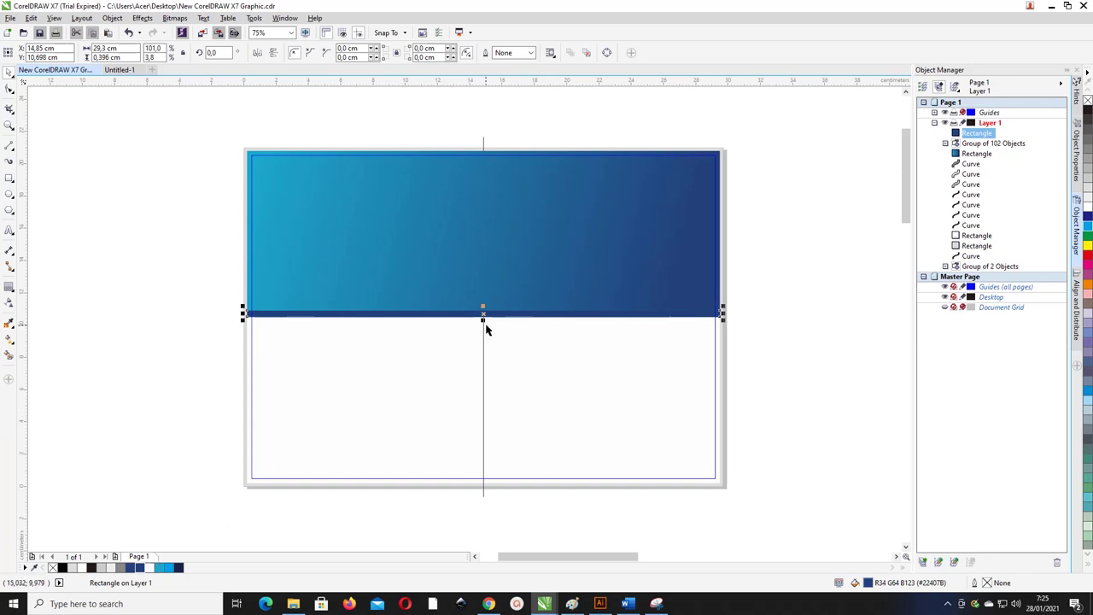
key("ctrl+z")
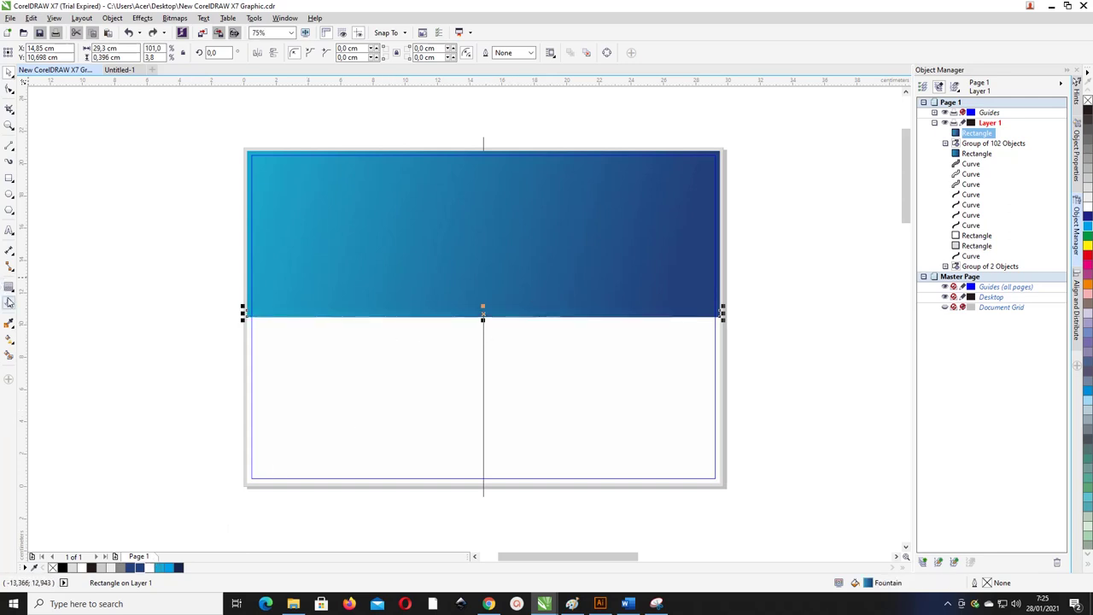
Reverse the thin strip's fountain fill so it runs from dark blue to light blue, and deselect it.
left_click(8, 340)
left_click_drag(673, 315, 608, 274)
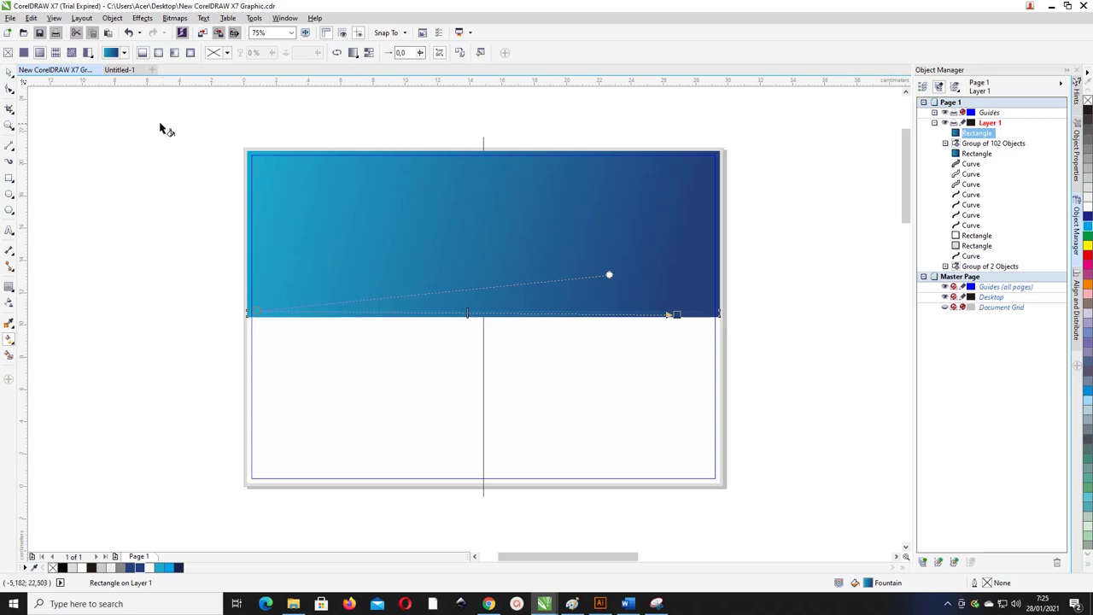
left_click(335, 53)
key("space")
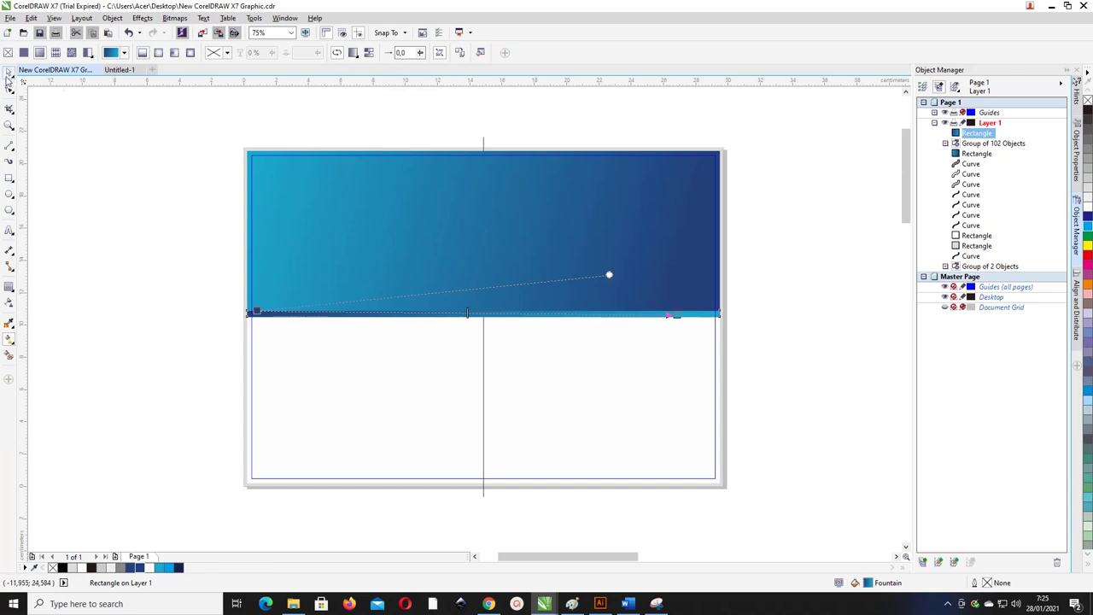
left_click(64, 182)
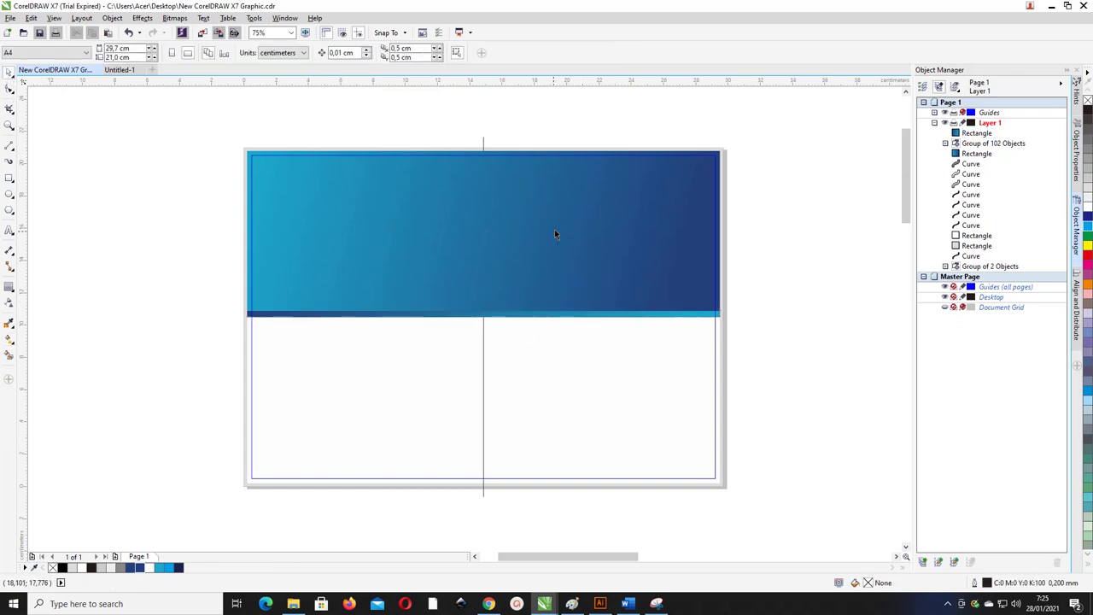
Bring the building photo danist-O6uy-Xe1Kec-unsplash from File Explorer's Pictures folder into the CorelDRAW document.
left_click(293, 604)
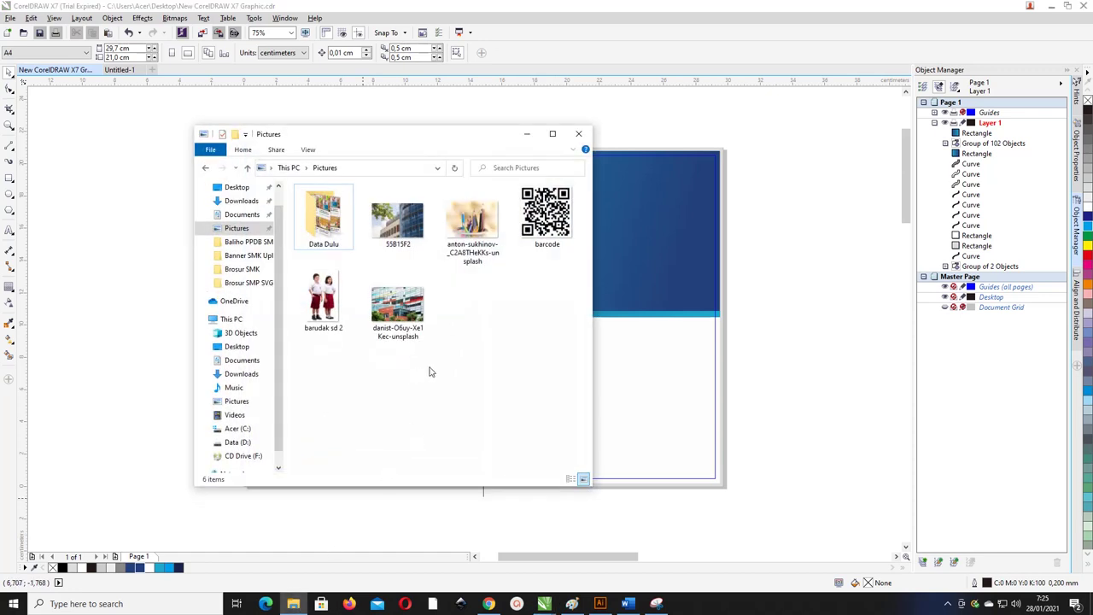
left_click_drag(461, 139, 392, 149)
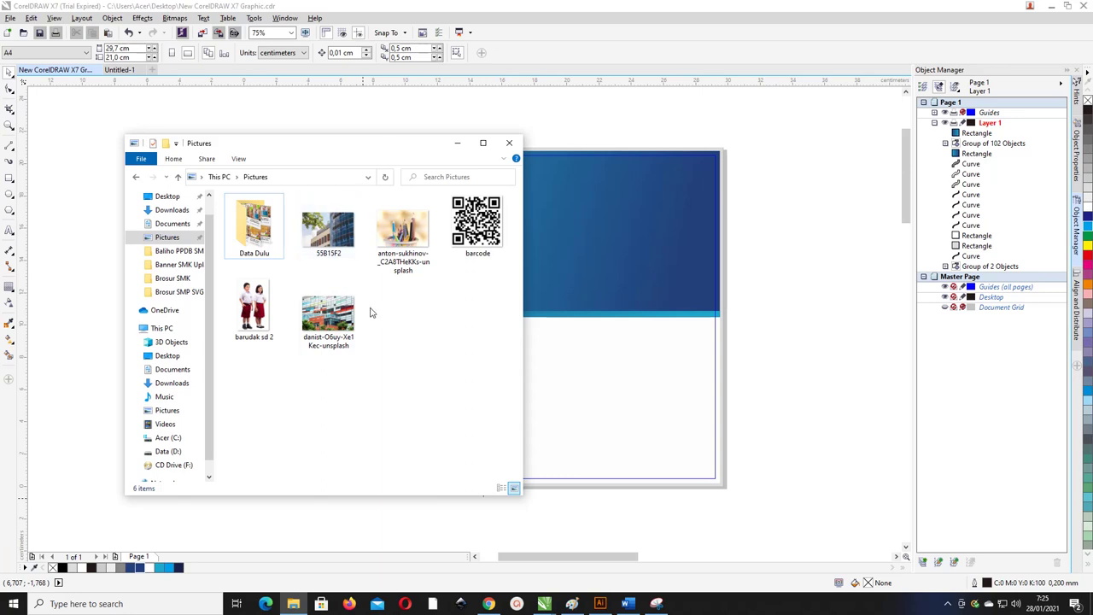
left_click(344, 327)
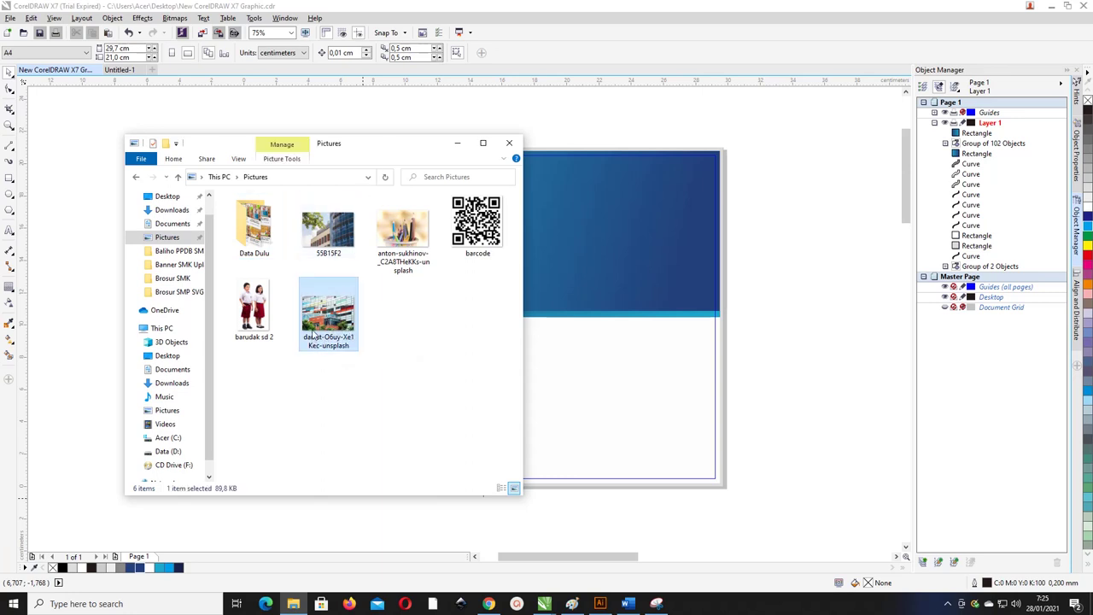
left_click_drag(315, 335, 802, 279)
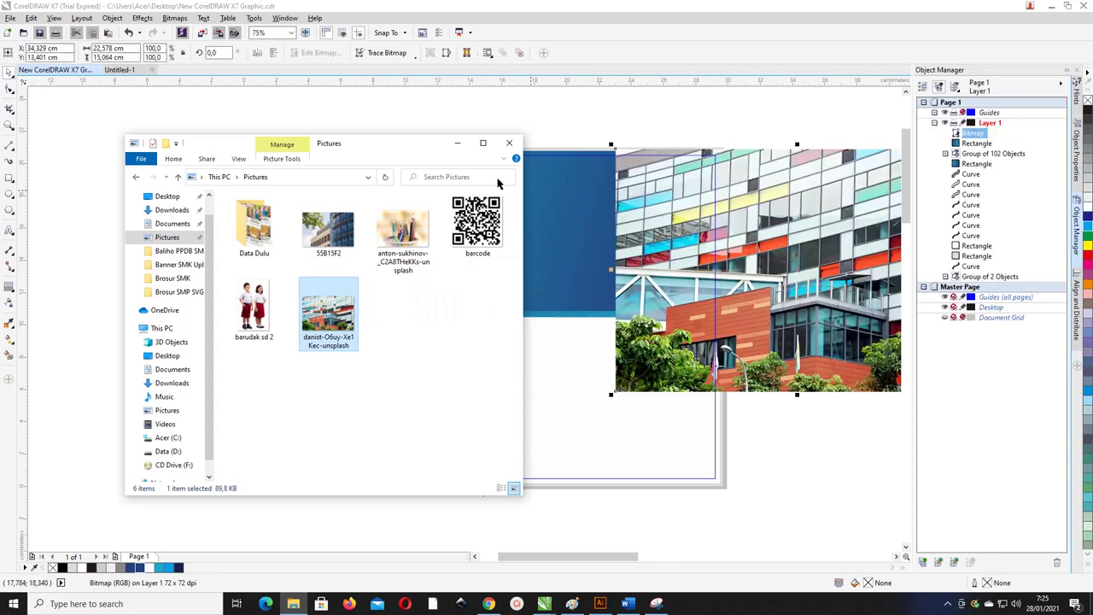
left_click(457, 143)
Position the building photo over the page, place a copy outside the page, and select the photo on the page.
scroll(308, 211, "down", 2)
left_click_drag(514, 255, 727, 230)
left_click(556, 237)
left_click(350, 241)
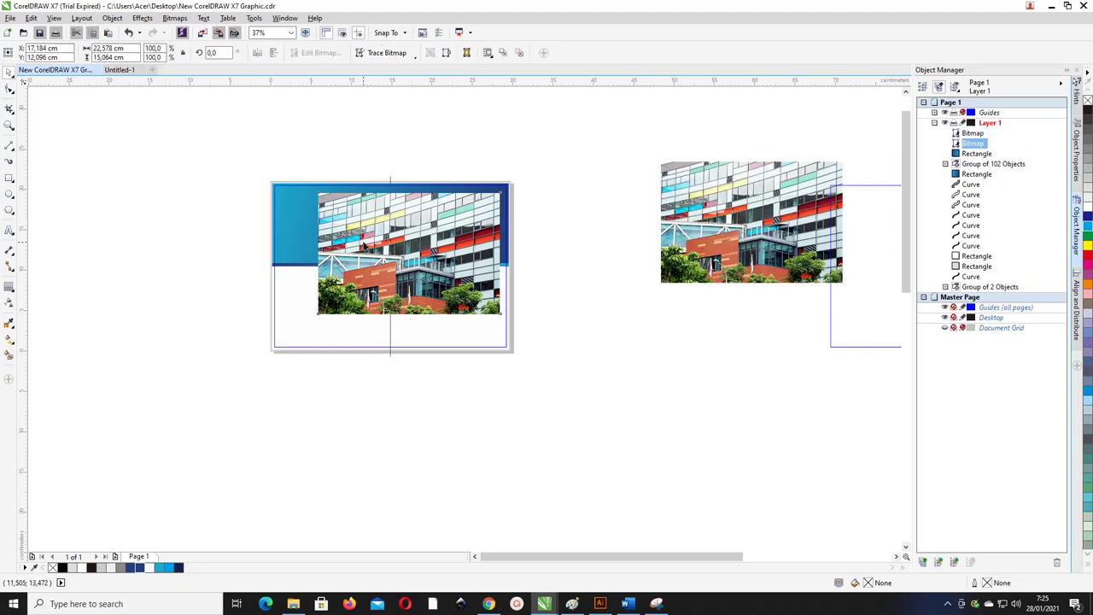
scroll(329, 231, "up", 2)
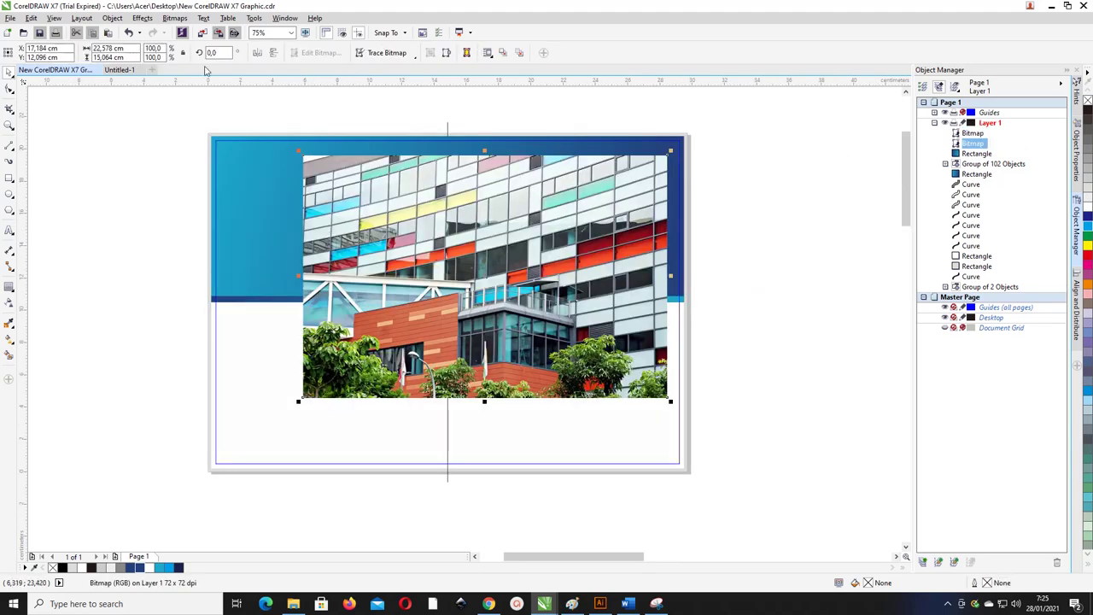
Match the building photo's width to the gradient header rectangle by setting it to 29,3 cm.
left_click_drag(307, 196, 329, 221)
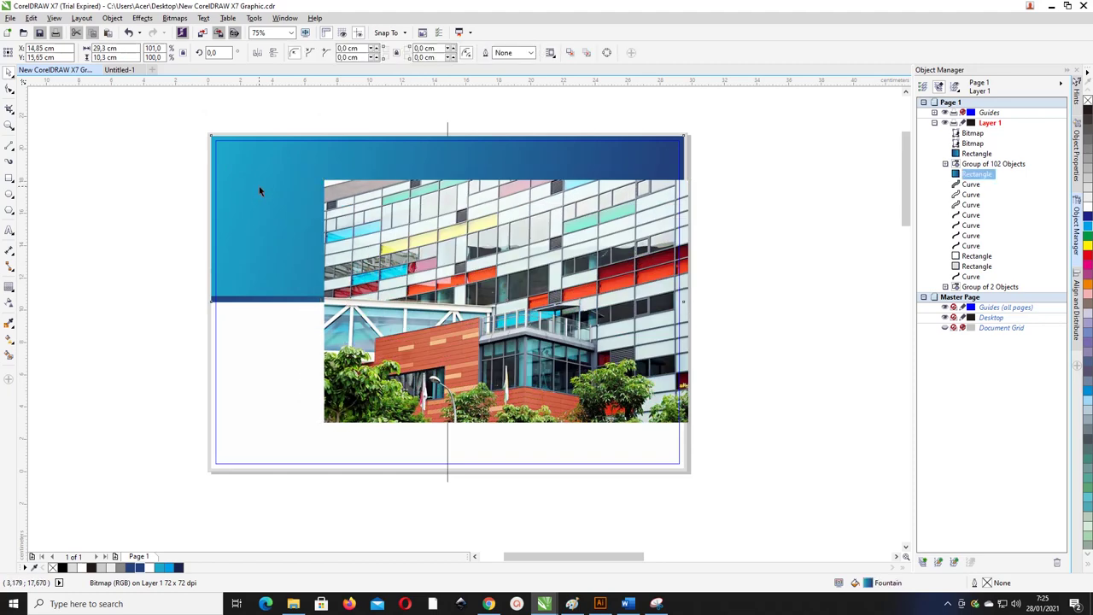
left_click(261, 189)
mouse_move(261, 190)
left_mouse_down()
mouse_move(243, 178)
mouse_move(231, 195)
mouse_move(269, 181)
left_mouse_up()
left_click(119, 49)
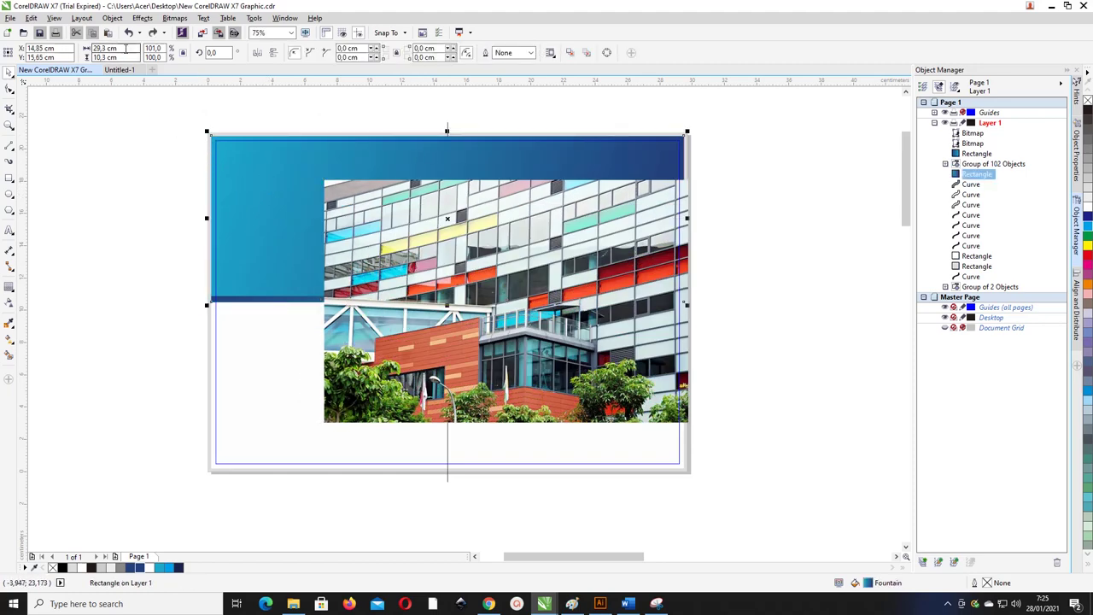
left_click(112, 136)
left_click(393, 209)
type("29,3")
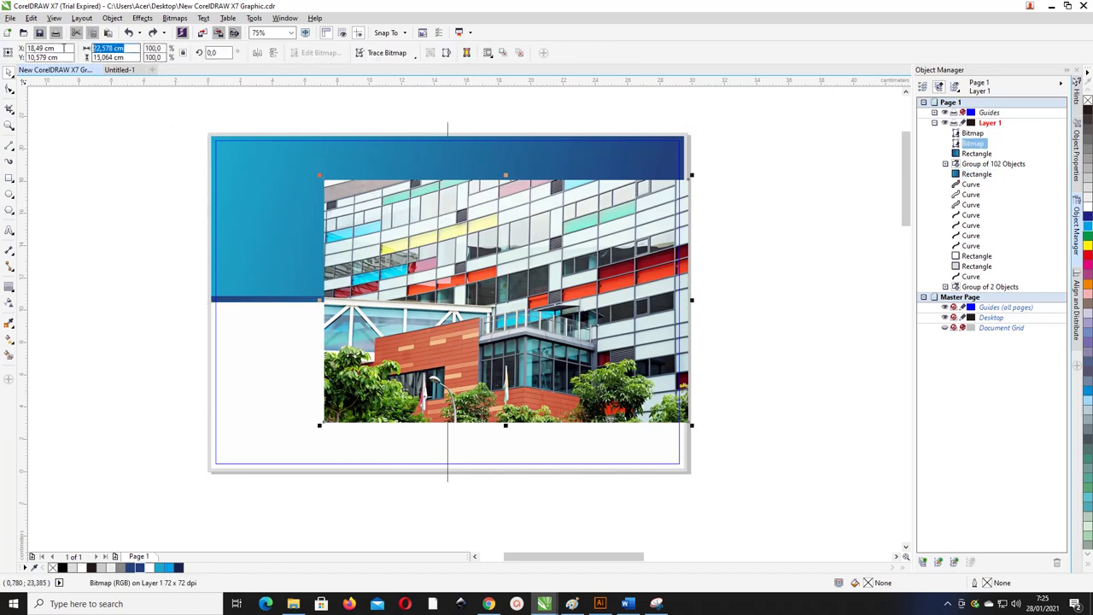
key("Return")
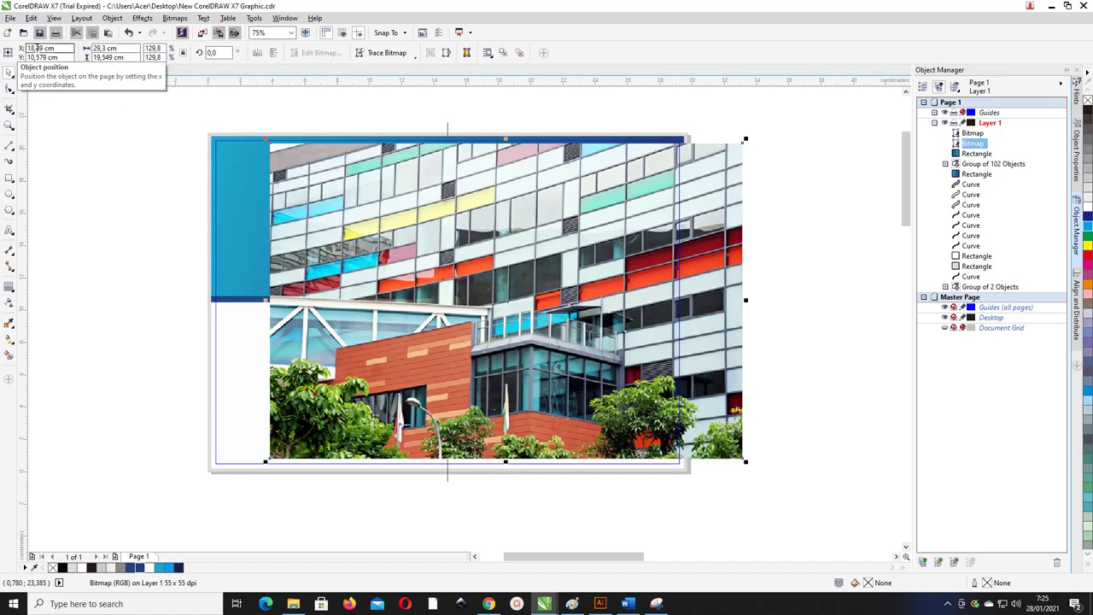
Align the photo to the header rectangle's left and top edges, and move the photo straight down about 3.35 cm.
left_click(233, 175, "shift")
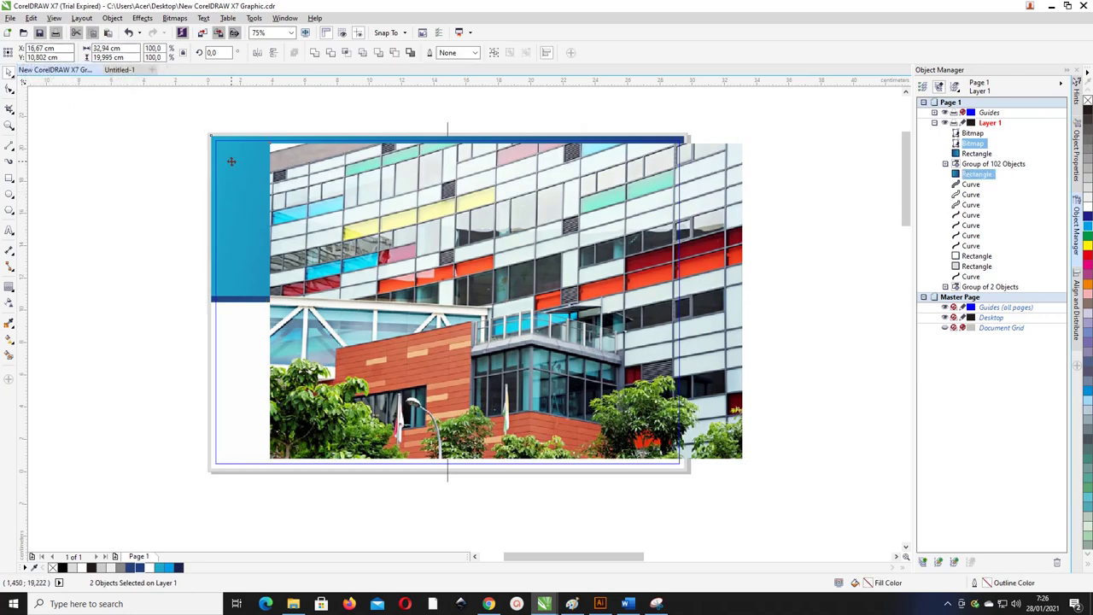
key("l")
key("t")
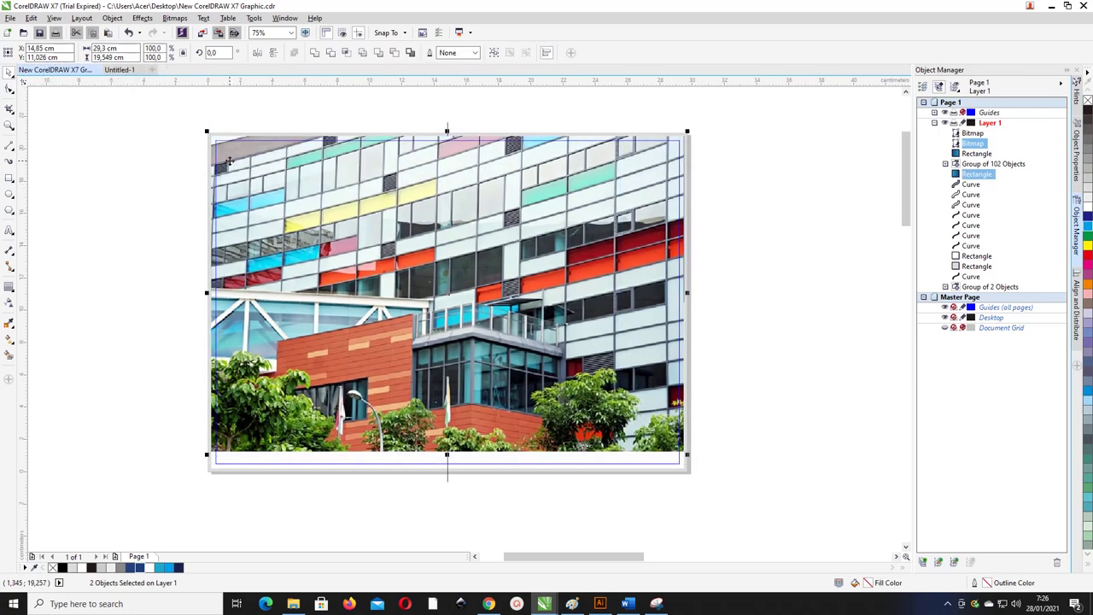
left_click(395, 114)
left_click(451, 216)
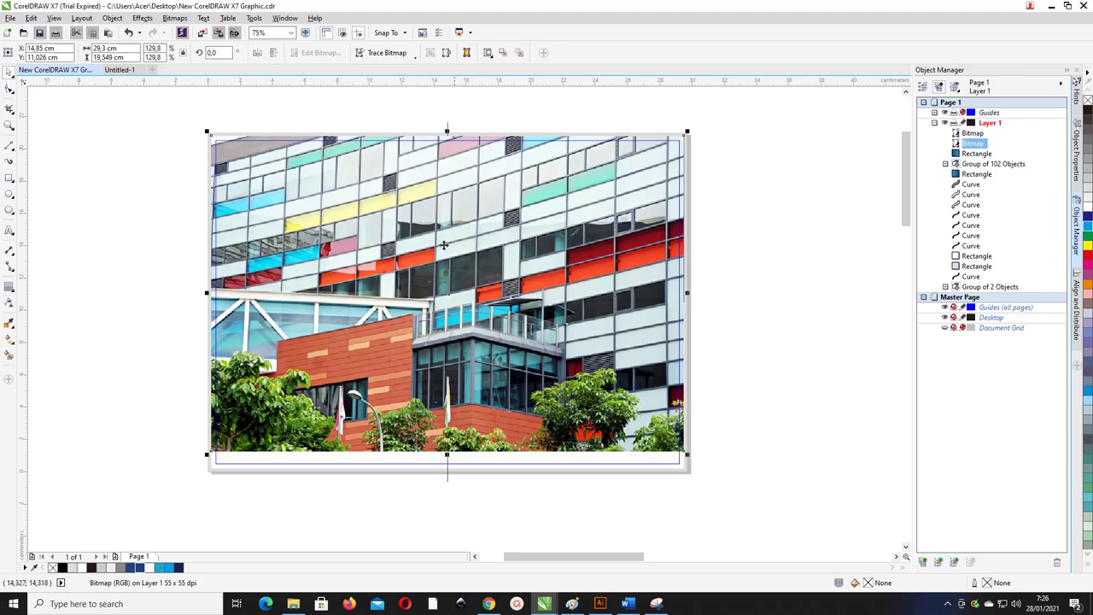
scroll(507, 255, "down", 1)
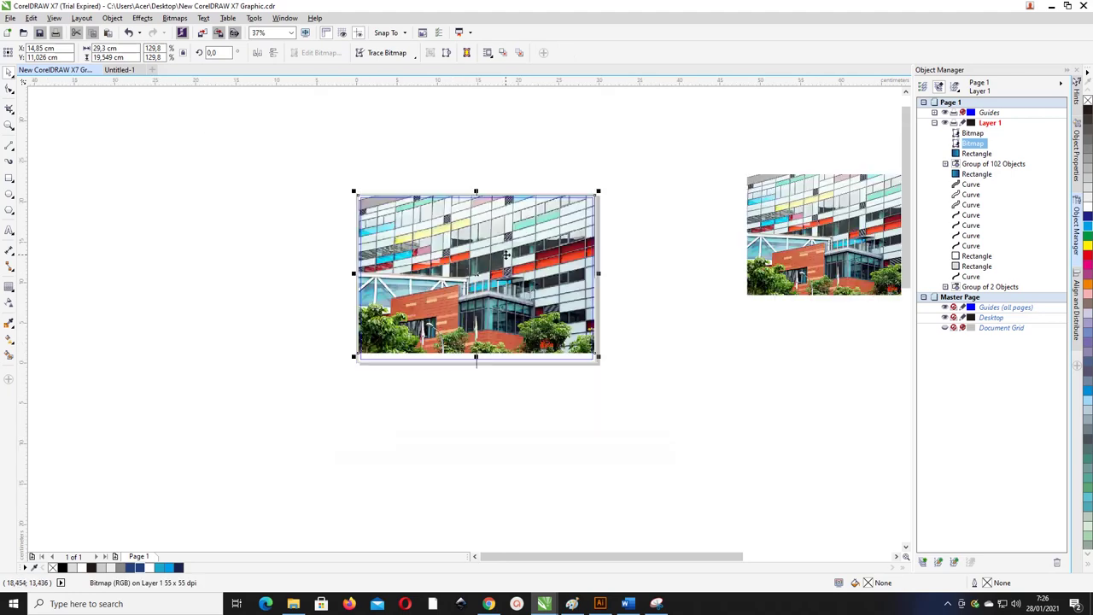
scroll(417, 232, "up", 1)
left_click_drag(454, 213, 452, 265)
Try placing the building photo inside the gradient header rectangle with PowerClip, and undo the placement.
right_click(454, 258)
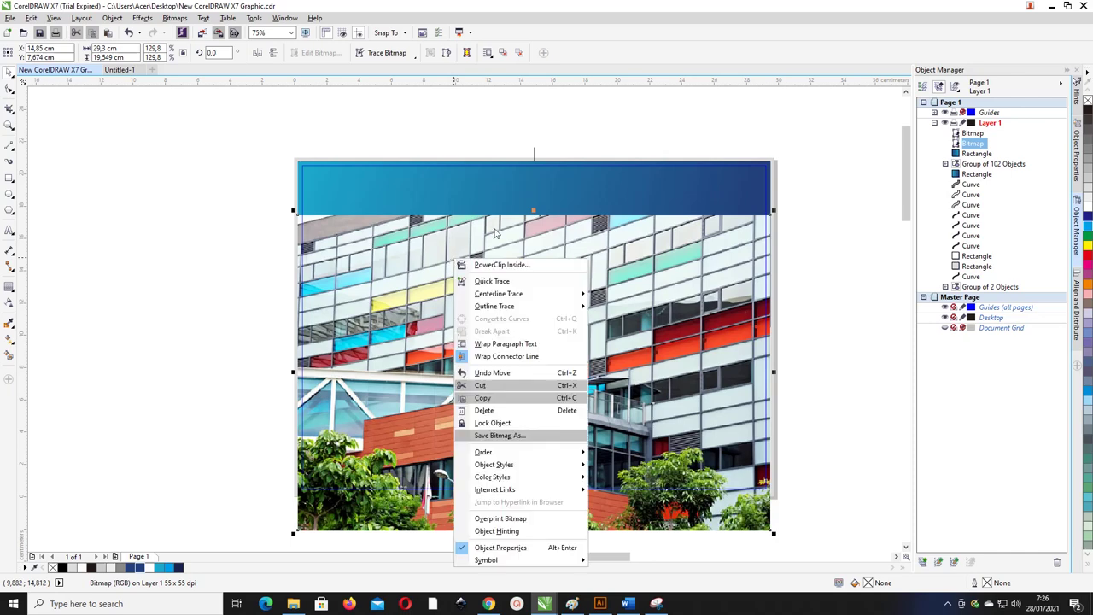
left_click(502, 264)
left_click(499, 191)
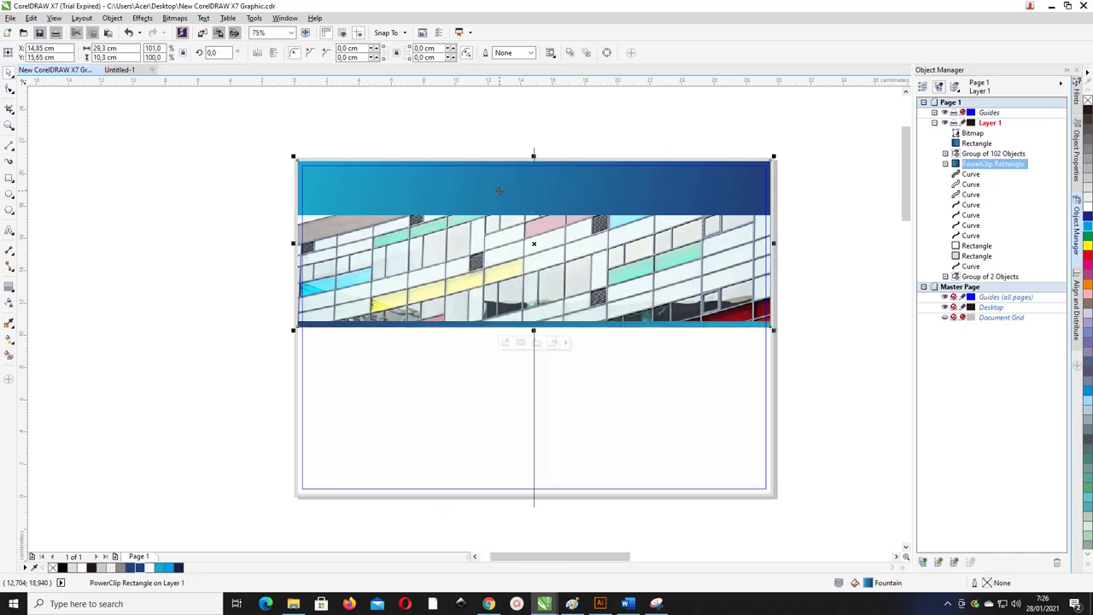
right_click(507, 227)
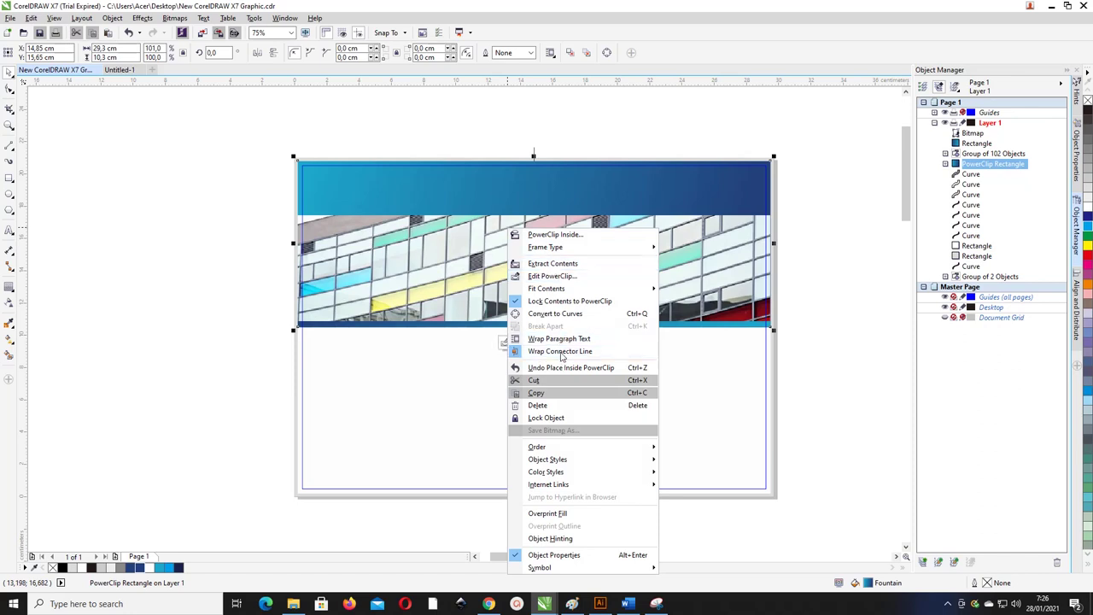
key("Escape")
key("ctrl+z")
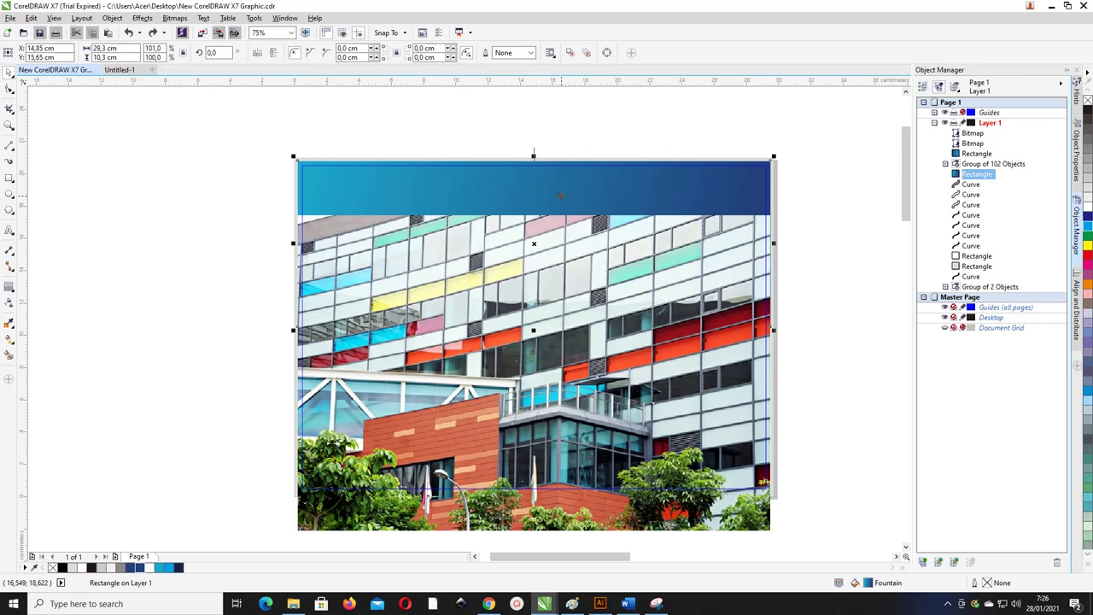
Place a copy of the gradient header rectangle outside the page, level with the original.
left_click_drag(581, 192, 75, 187)
left_click(534, 197)
left_click(534, 197)
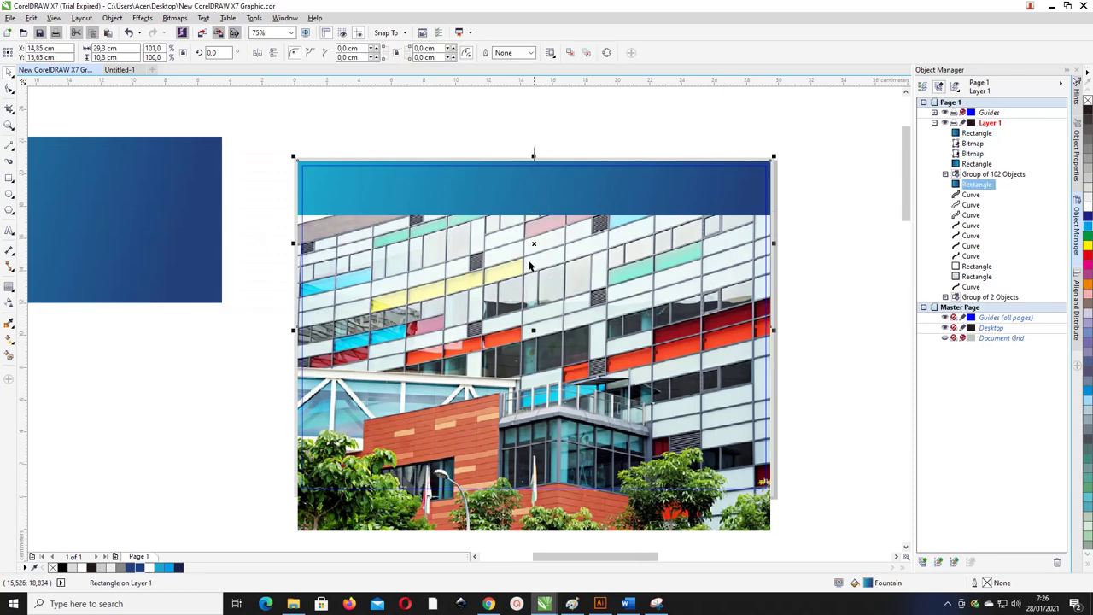
PowerClip the building photo inside the header rectangle on the page and fit the contents with Fill Frame Proportionally.
left_click(532, 267)
right_click(556, 315)
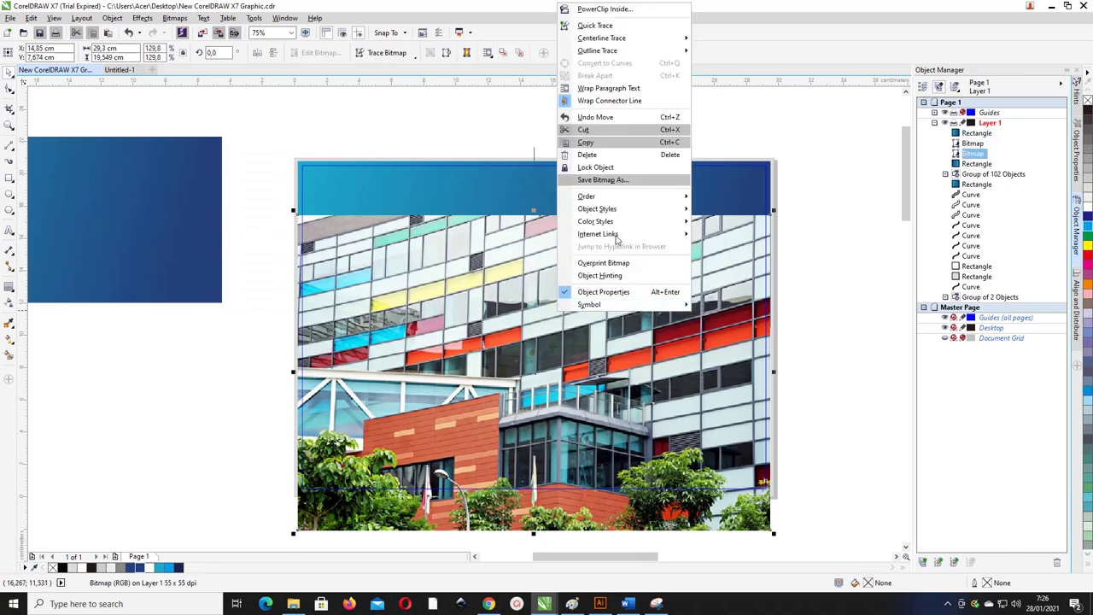
left_click(605, 9)
left_click(534, 171)
right_click(534, 179)
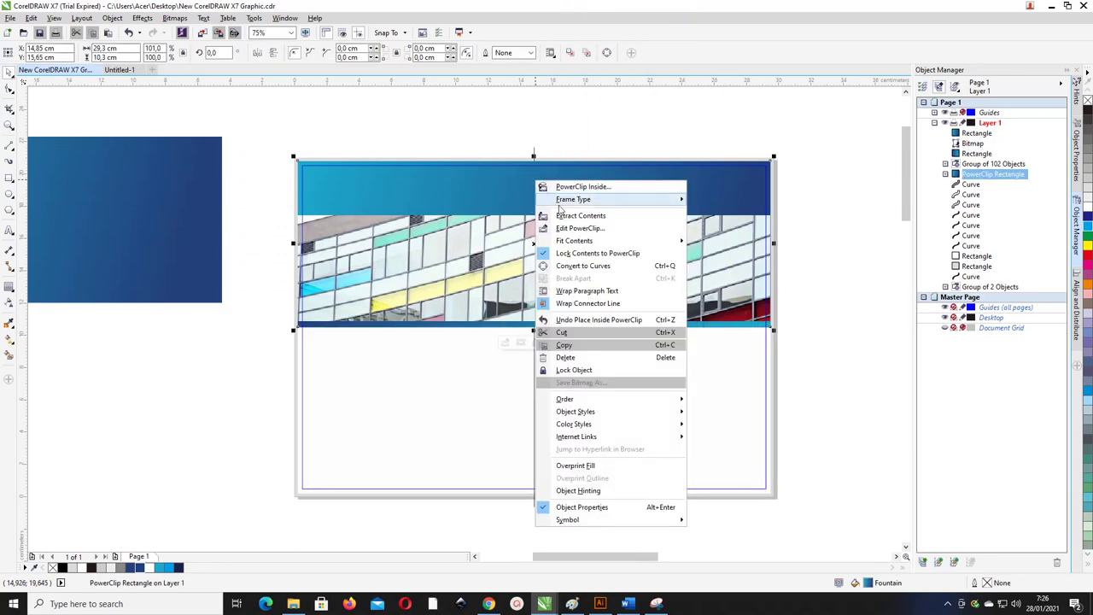
mouse_move(598, 242)
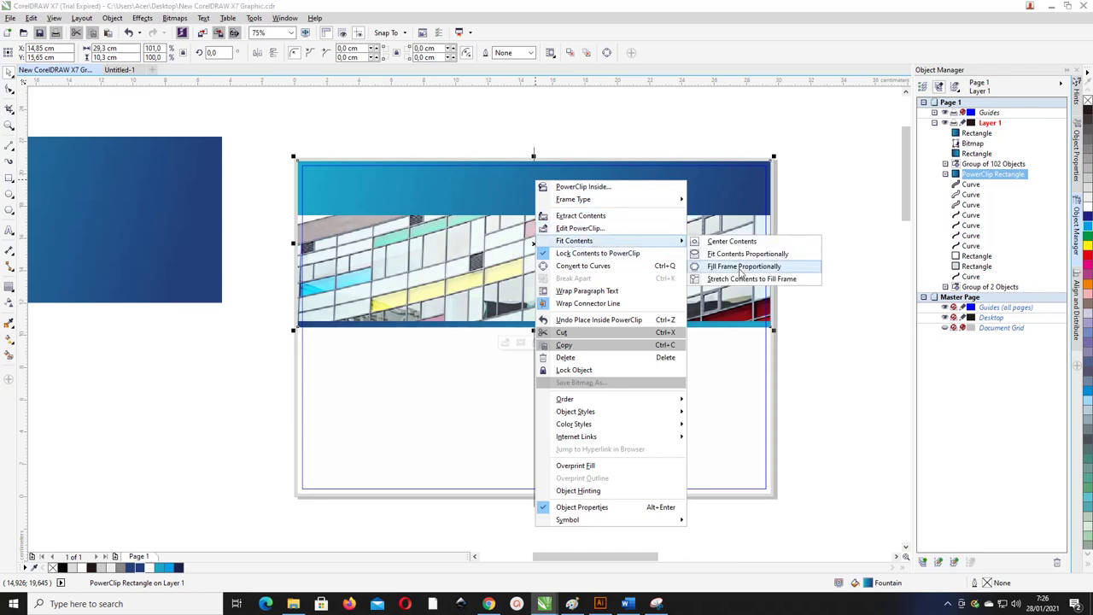
left_click(741, 267)
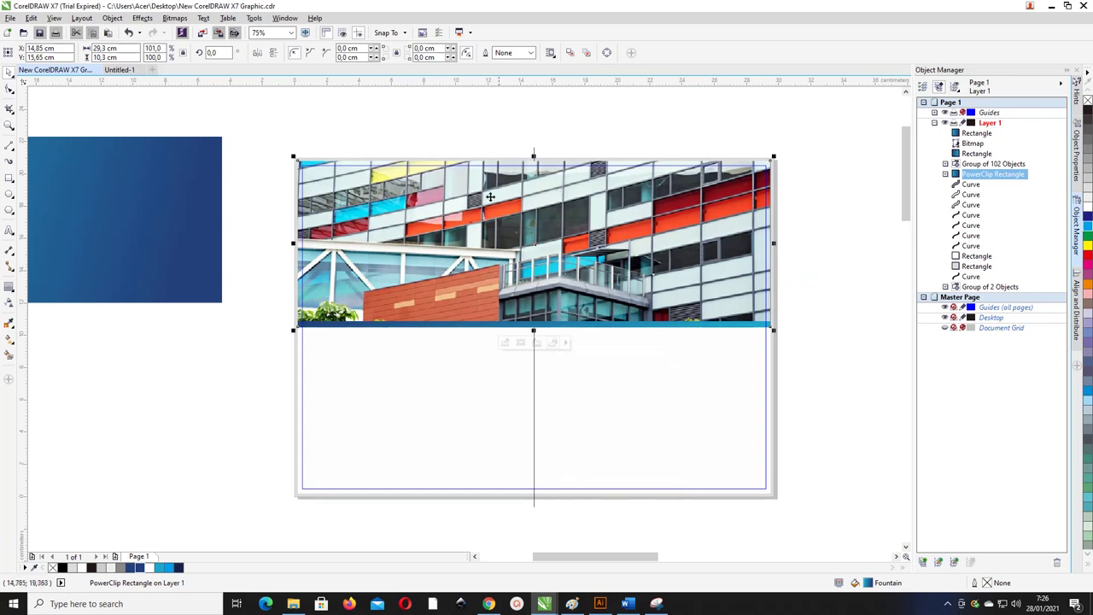
Edit the PowerClip contents, move the photo down until its upper edge meets the frame's, and finish editing.
right_click(562, 227)
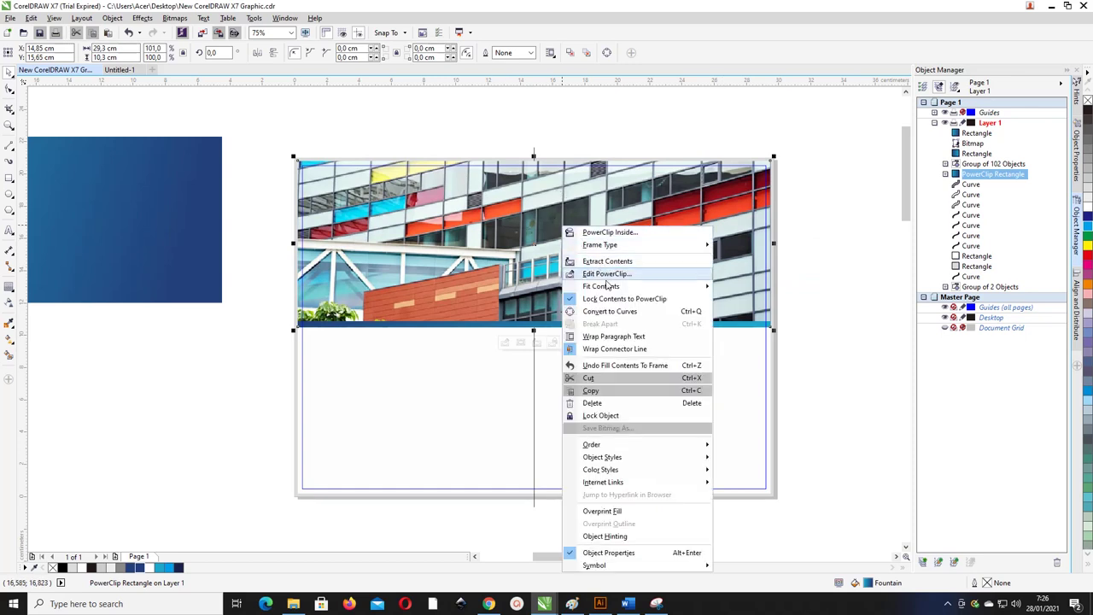
key("Escape")
double_click(564, 281)
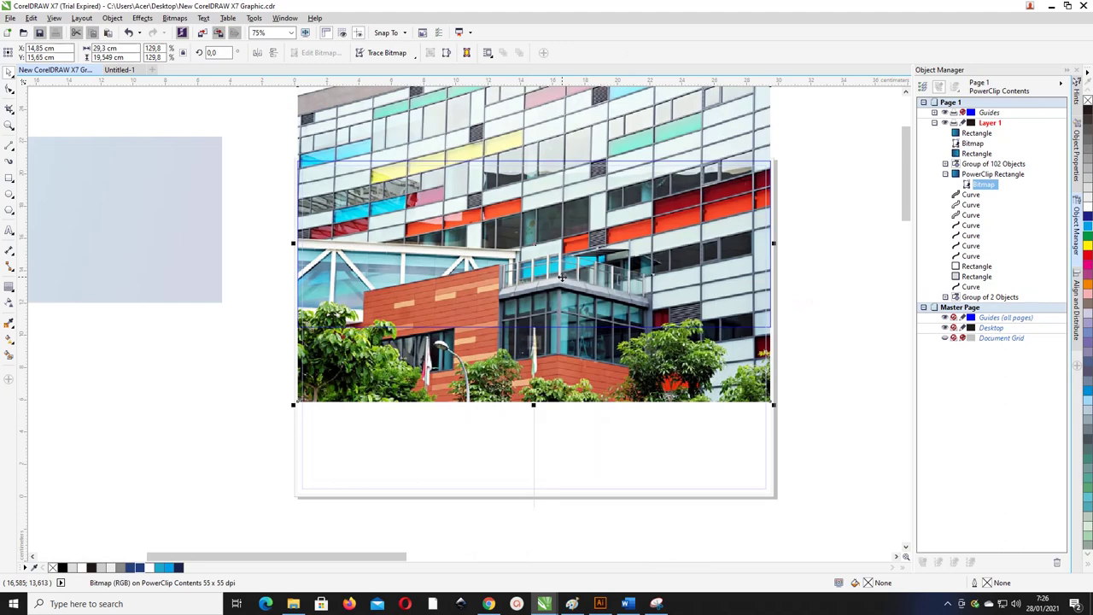
left_click_drag(548, 241, 549, 307)
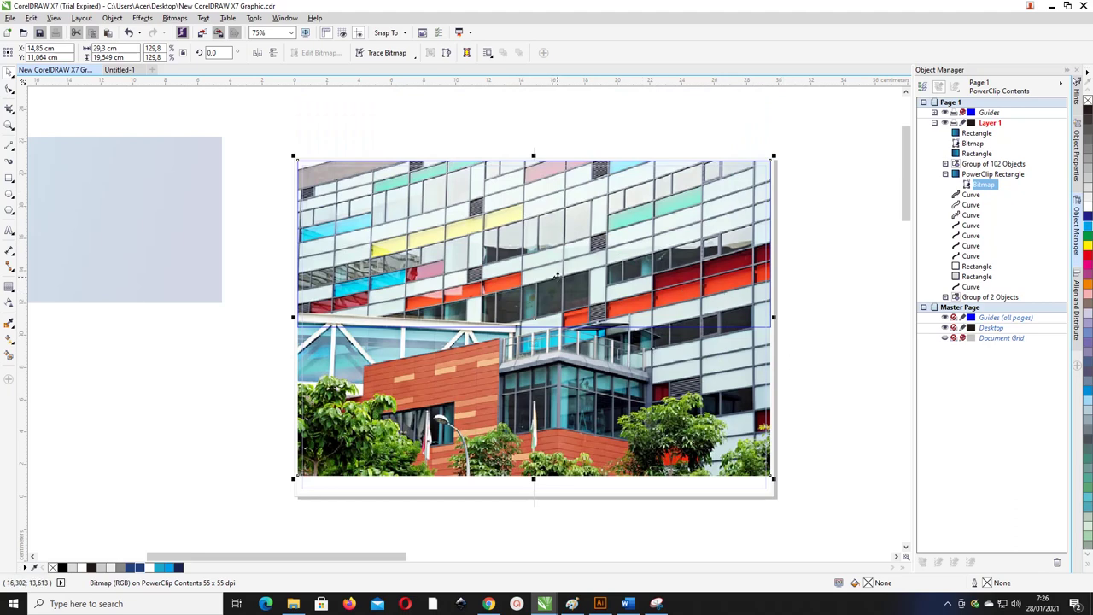
left_click(349, 139)
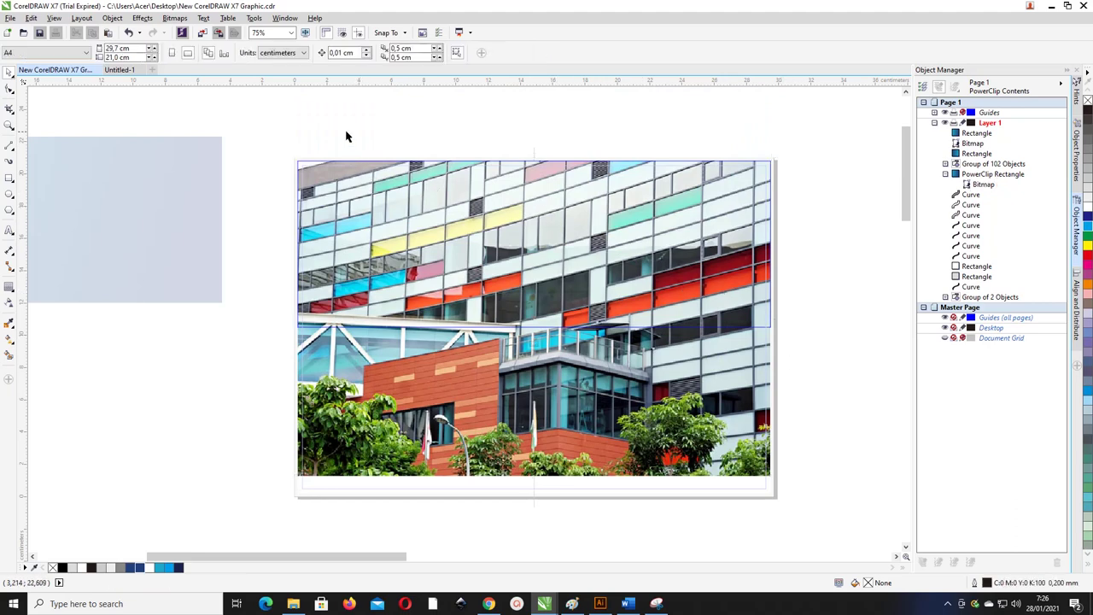
right_click(364, 204)
left_click(423, 263)
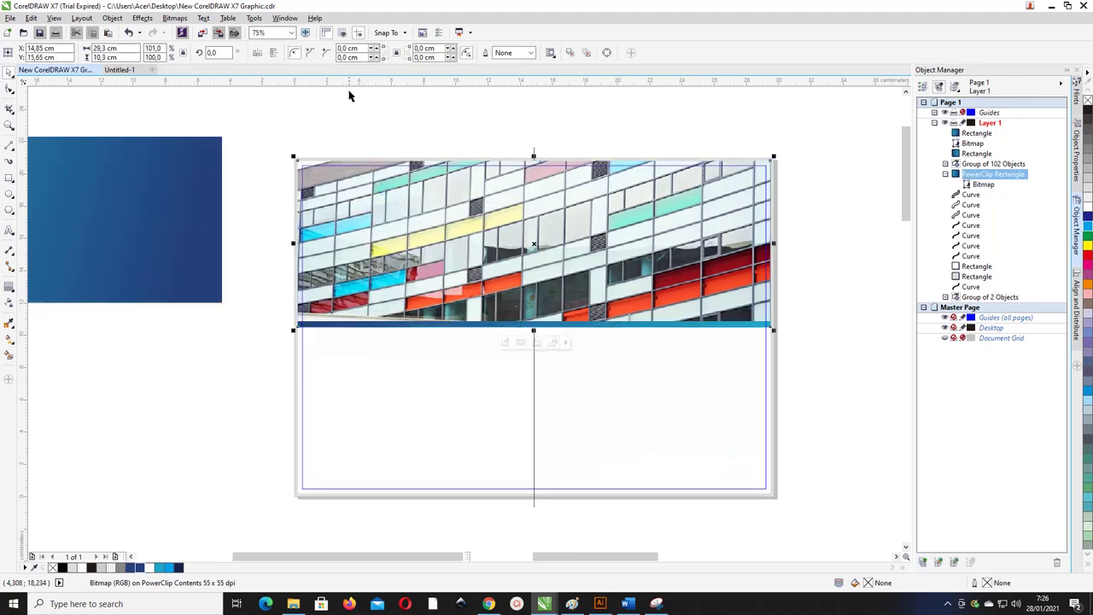
Center the gradient rectangle copy horizontally and vertically on the PowerClip header so it covers the photo.
left_click(200, 164)
left_click(391, 213, "shift")
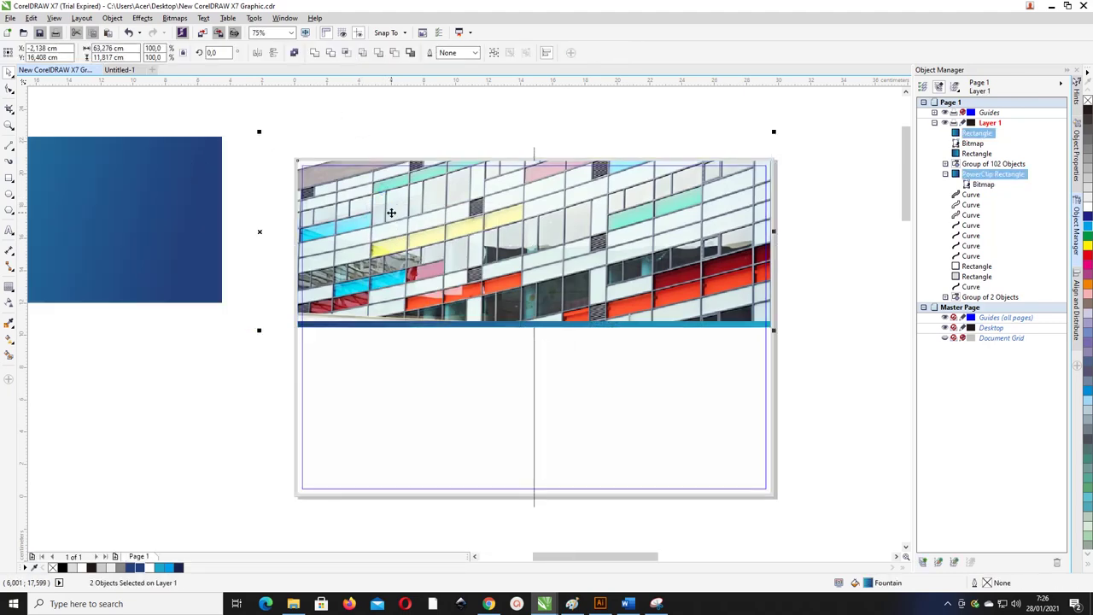
key("c")
key("e")
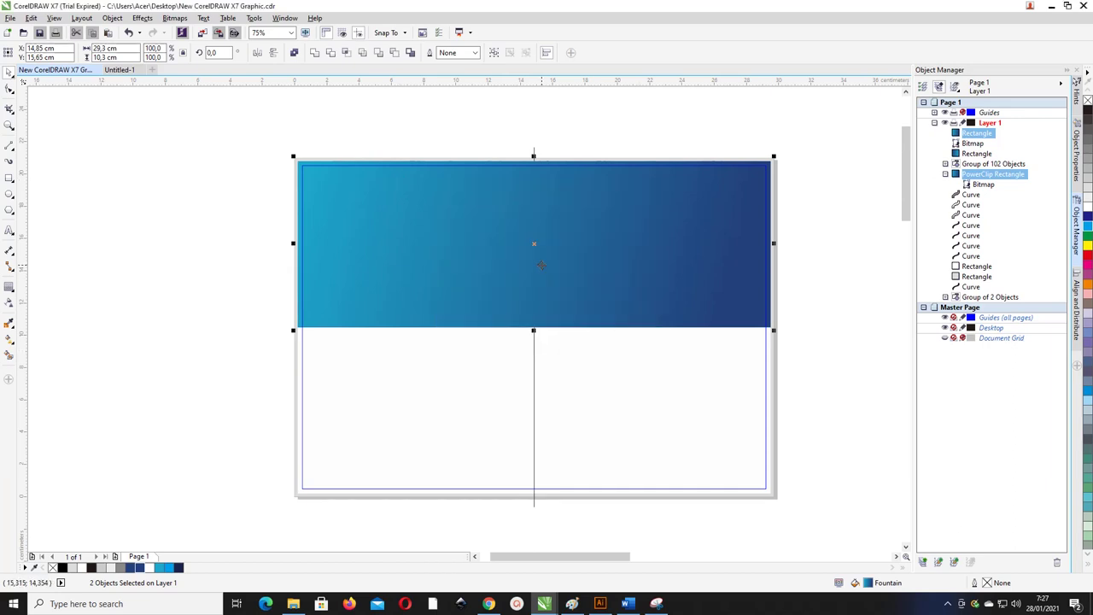
Select the thin accent strip hidden under the gradient copy and bring it to the front of the layer.
left_click(843, 356)
left_click_drag(844, 356, 246, 292)
key("shift+Page_Up")
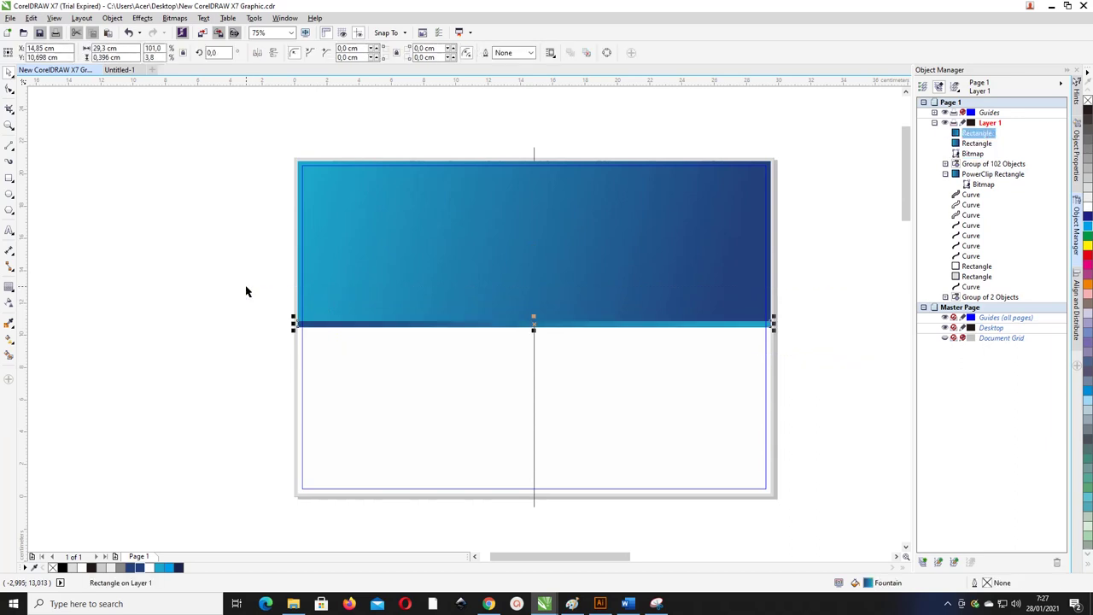
Set the transparency of the dark blue end node in the gradient copy's fountain fill to 10%.
left_click(677, 234)
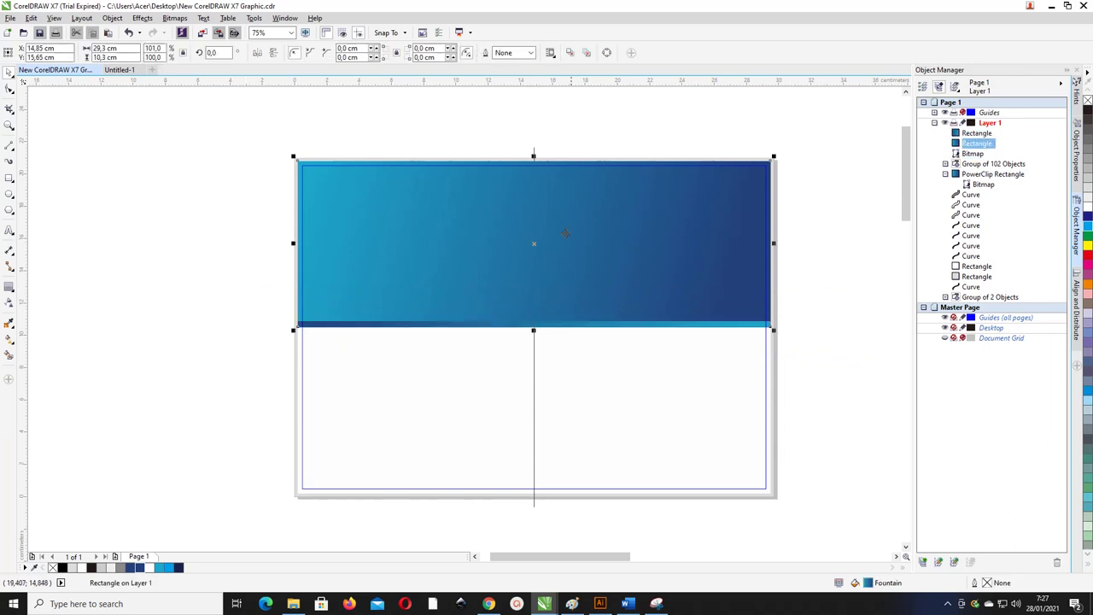
left_click(10, 340)
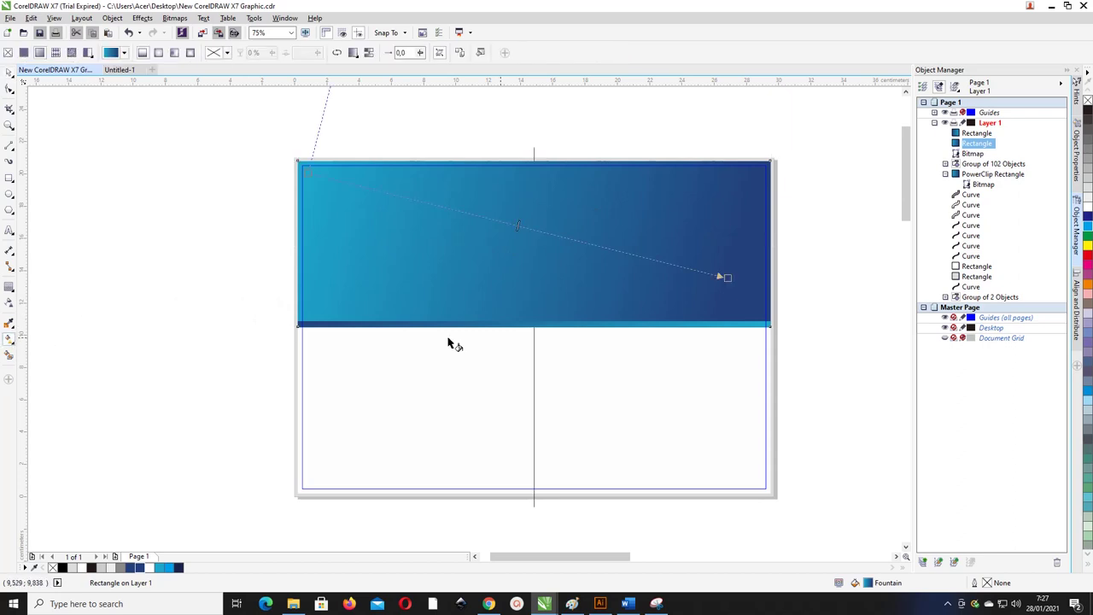
left_click(726, 277)
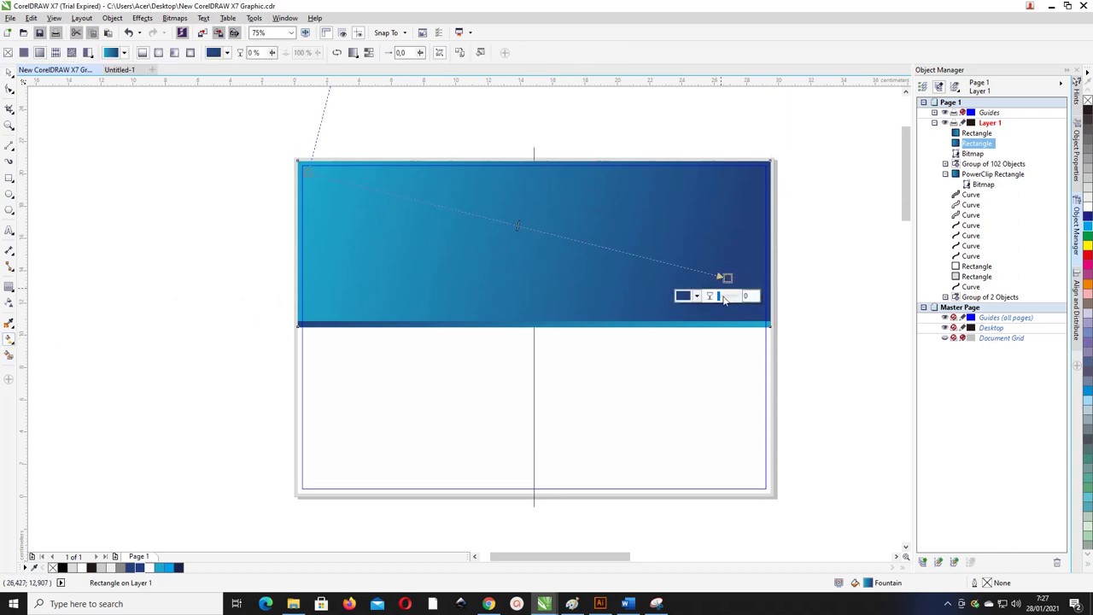
left_click(726, 298)
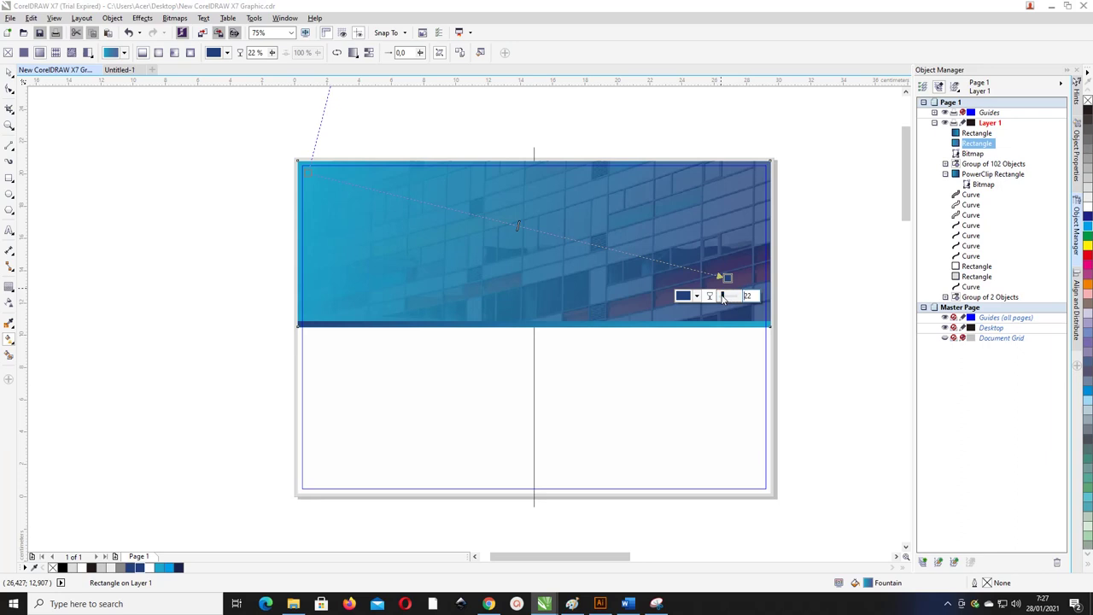
left_click_drag(722, 298, 720, 298)
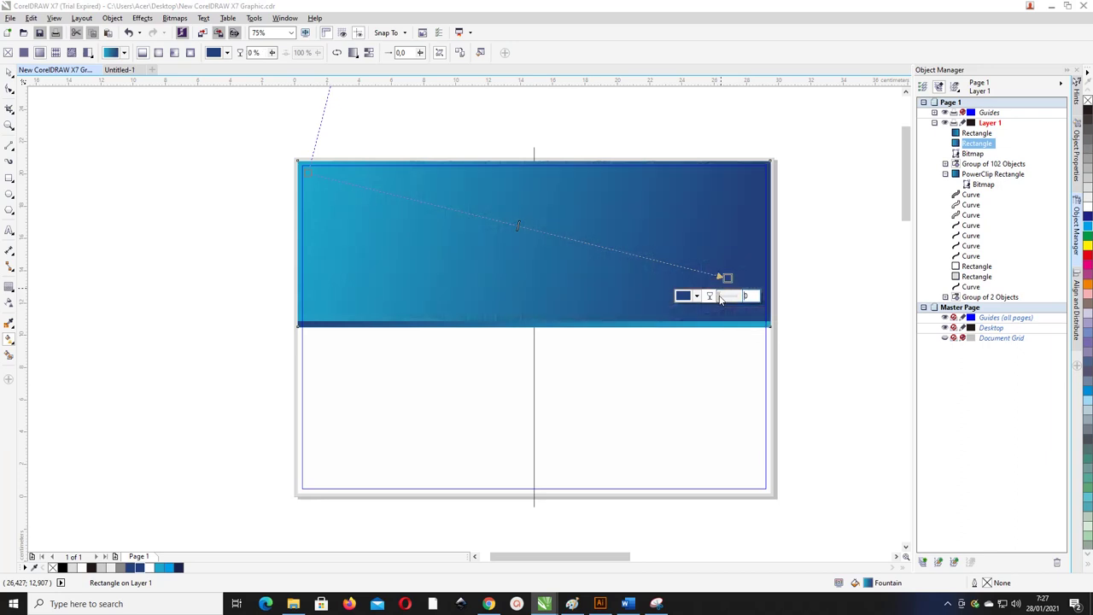
left_click(737, 298)
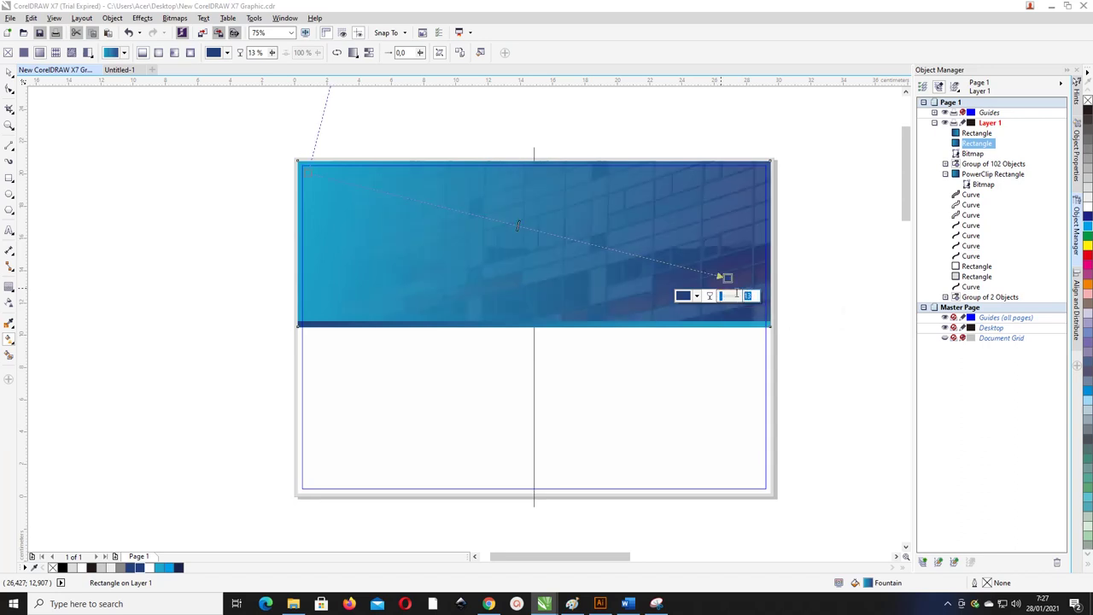
type("10")
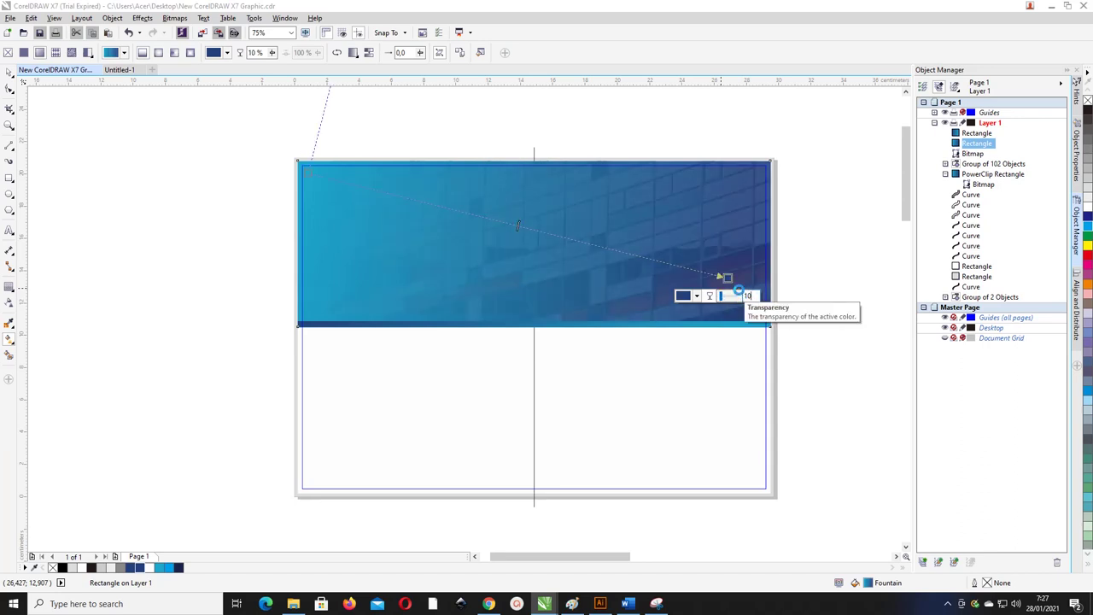
key("Return")
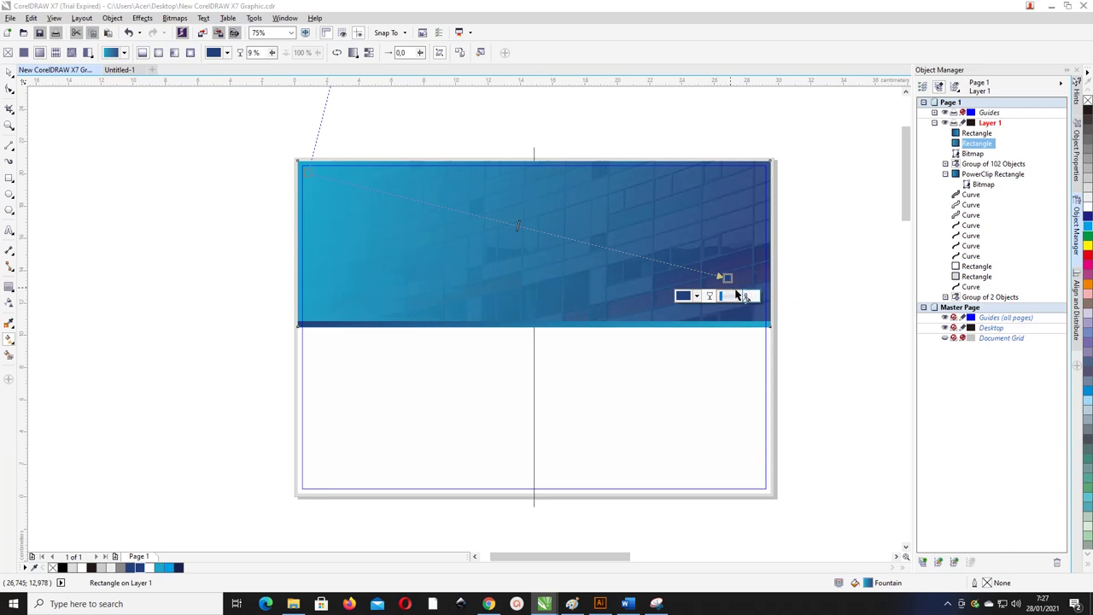
Set the transparency of the dark blue end node in the gradient copy's fountain fill to 5% and deselect the rectangle.
left_click(724, 278)
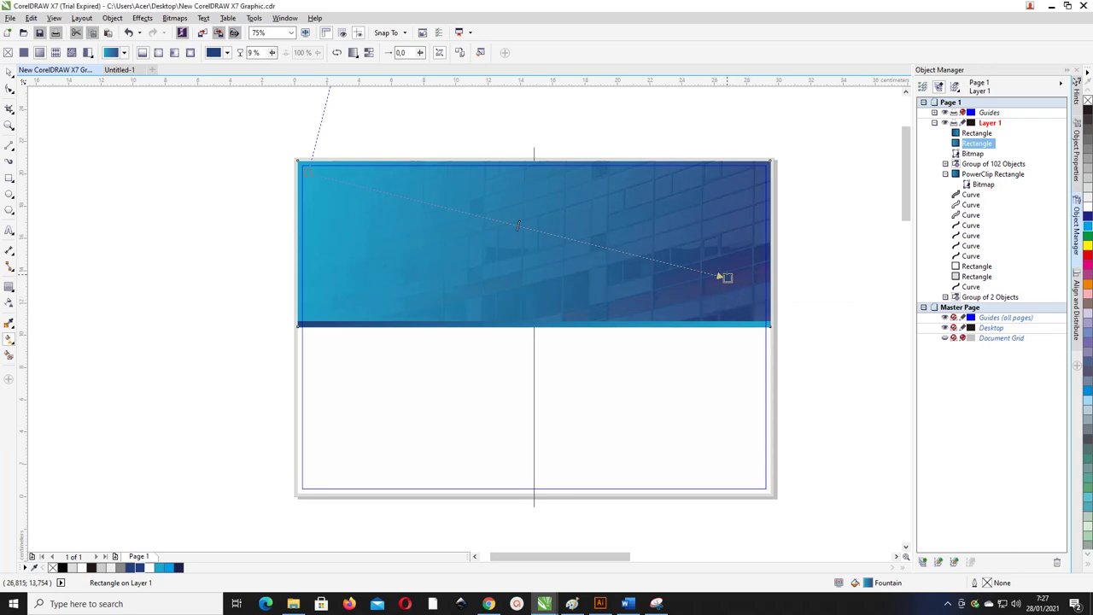
left_click(725, 277)
left_click(720, 295)
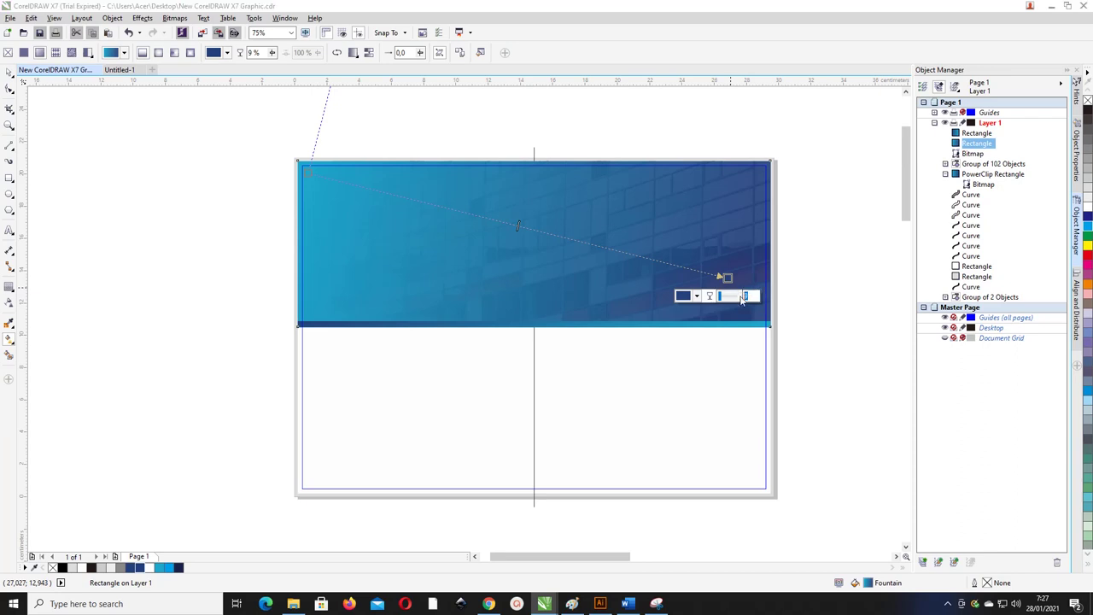
type("5")
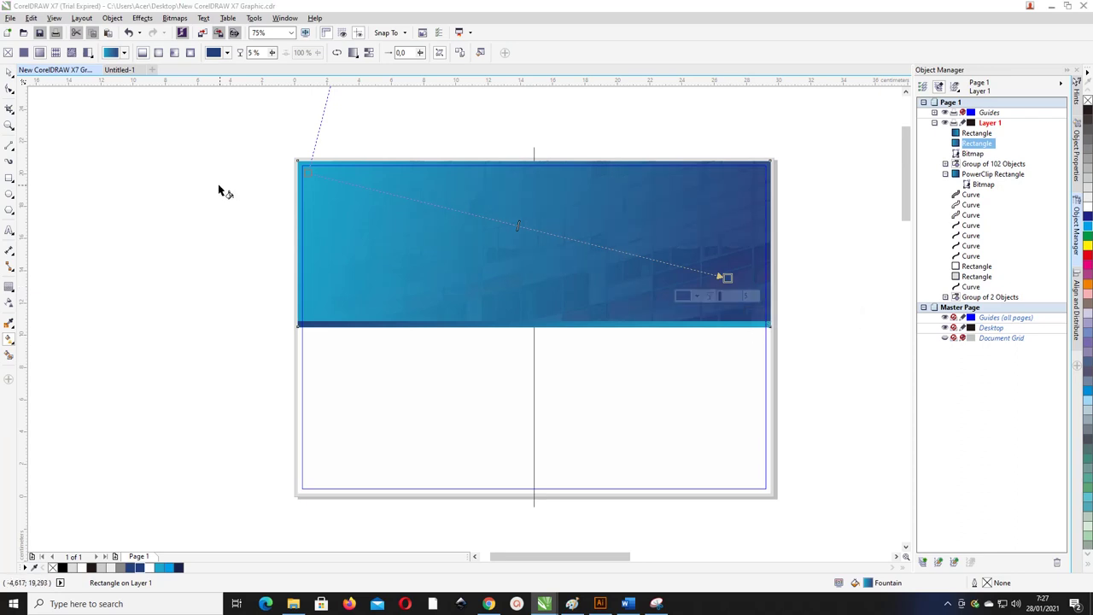
left_click(8, 73)
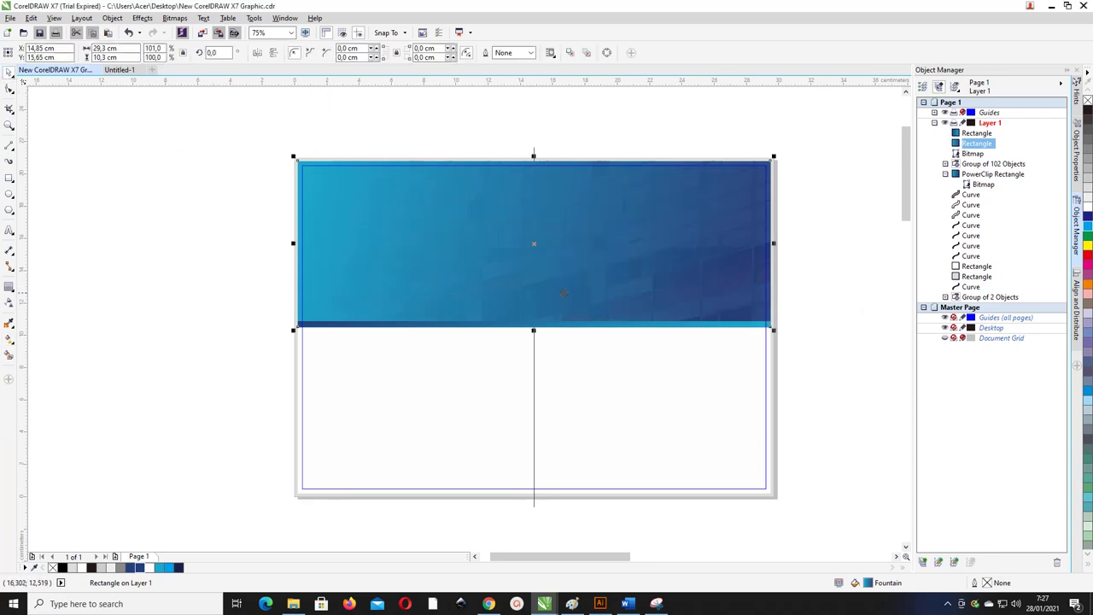
key("Escape")
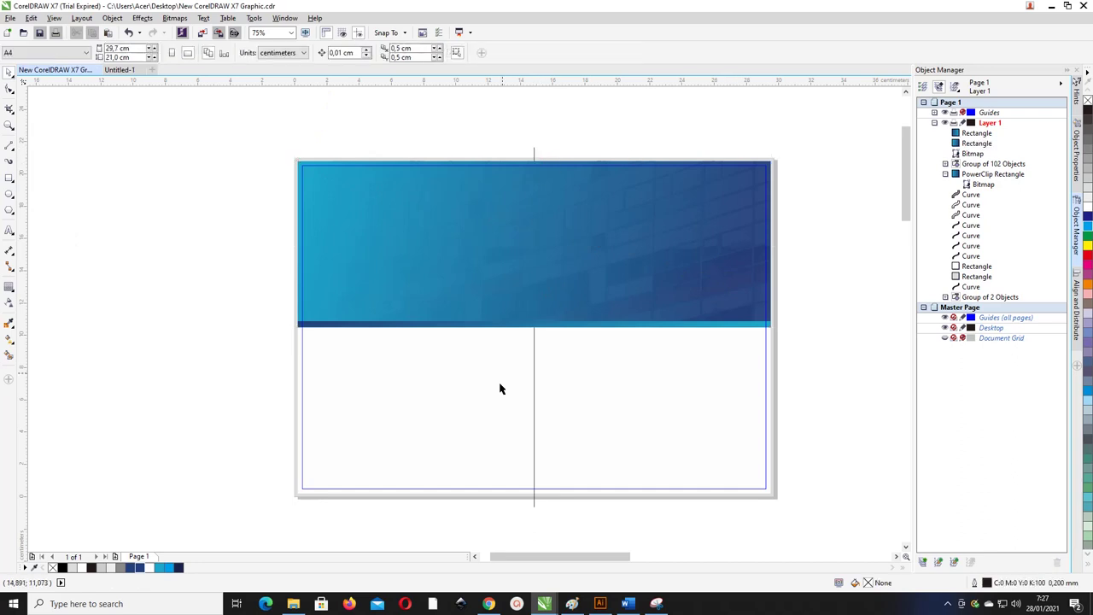
scroll(512, 357, "down", 2)
scroll(525, 357, "up", 2)
scroll(520, 353, "down", 2)
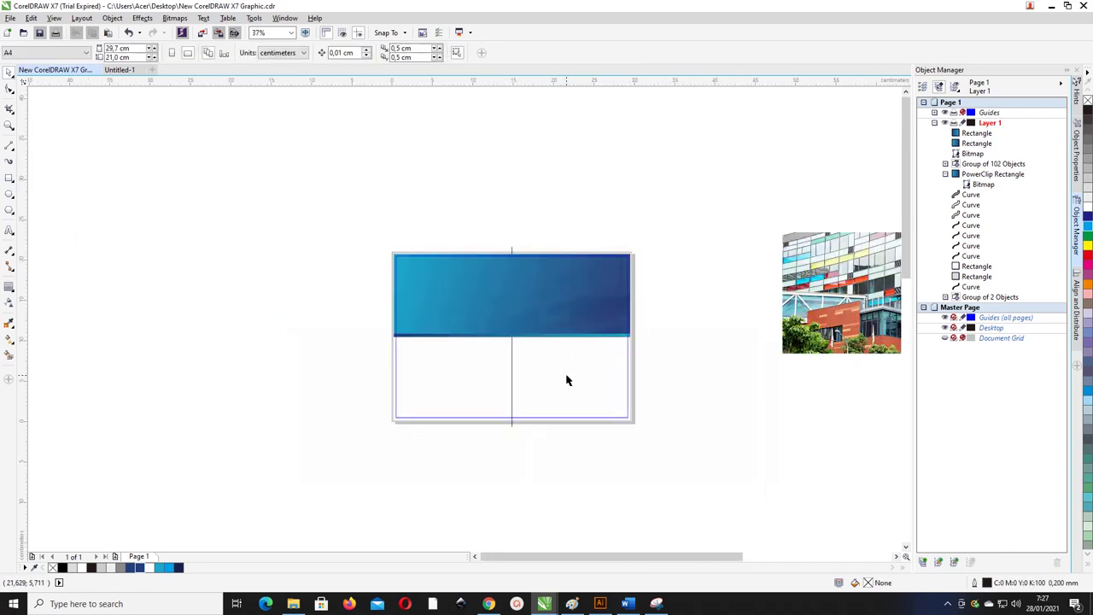
left_click(568, 379)
scroll(528, 391, "up", 2)
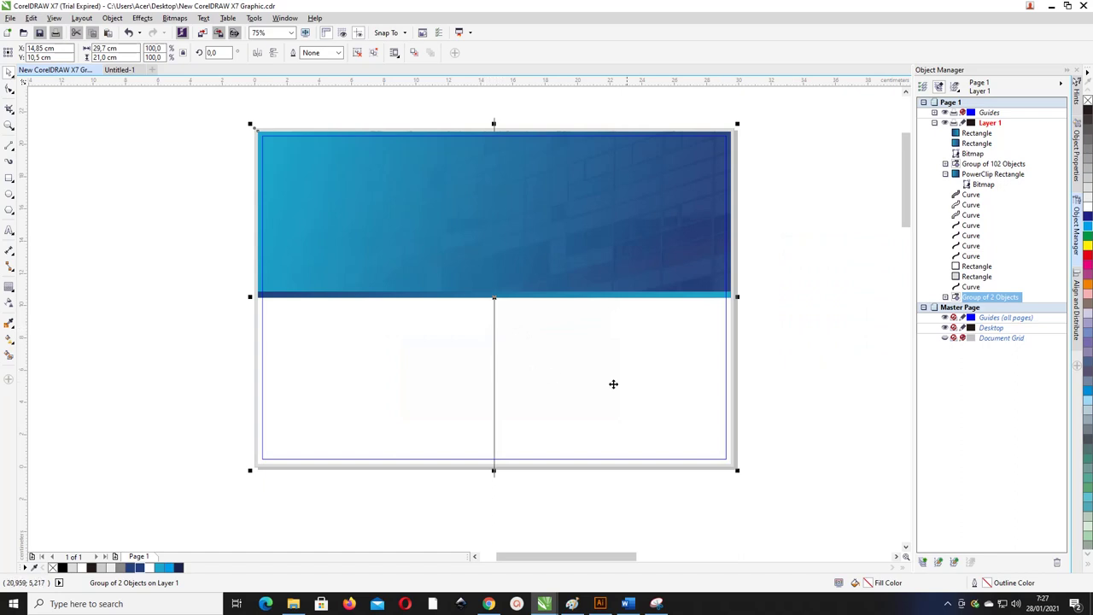
key("Escape")
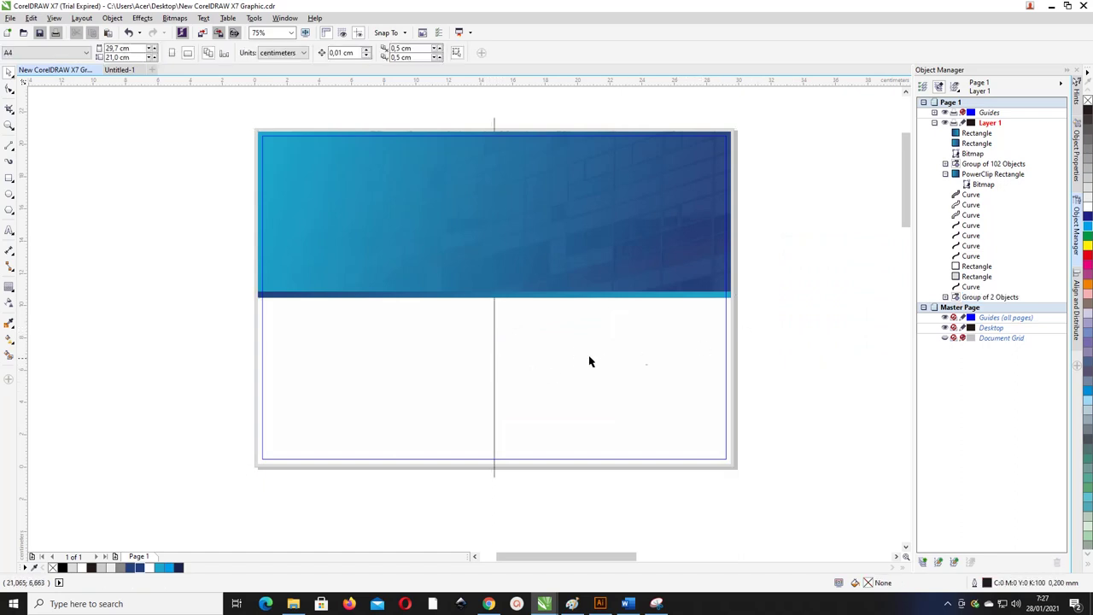
left_click(495, 340)
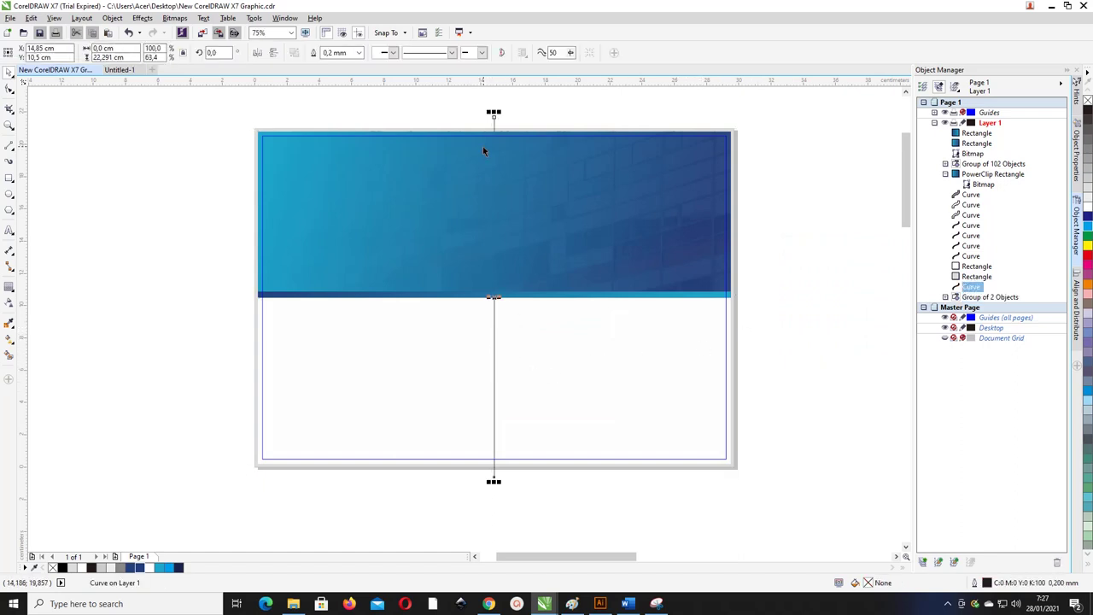
left_click(548, 350, "shift")
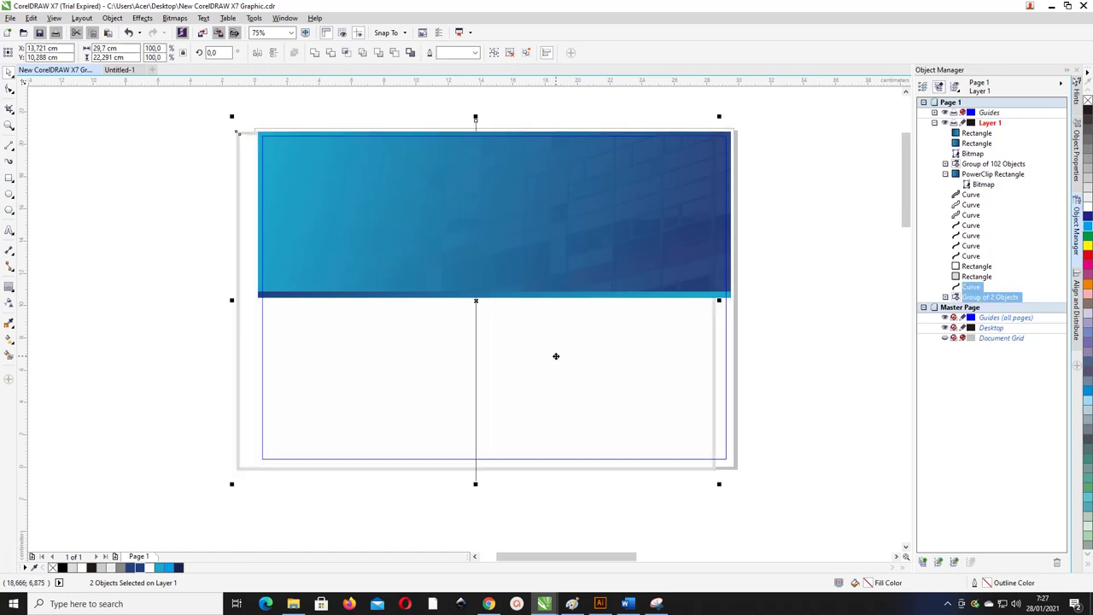
Ungroup the page background group into its separate rectangles.
left_click(732, 367)
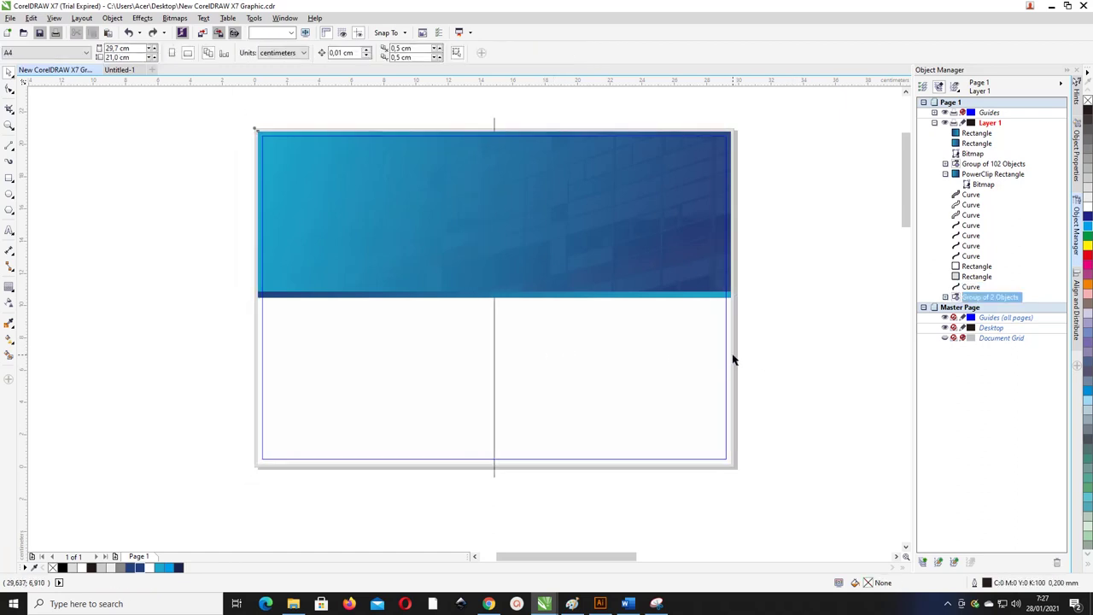
right_click(733, 357)
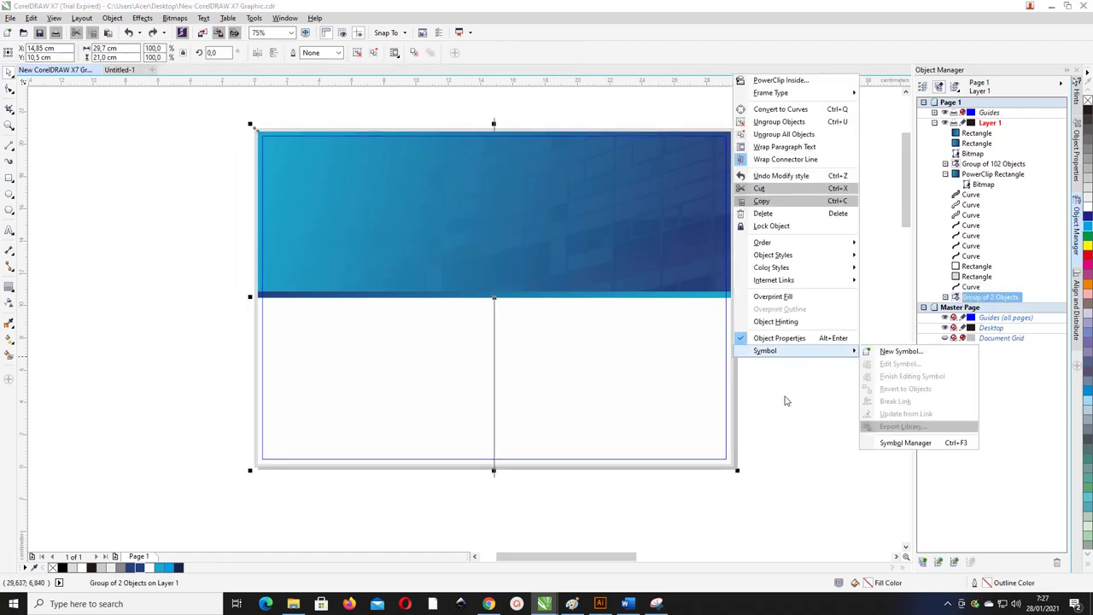
left_click(764, 143)
key("ctrl+u")
Trim the white page rectangle with the vertical center line and break the result apart into two halves.
left_click(493, 343)
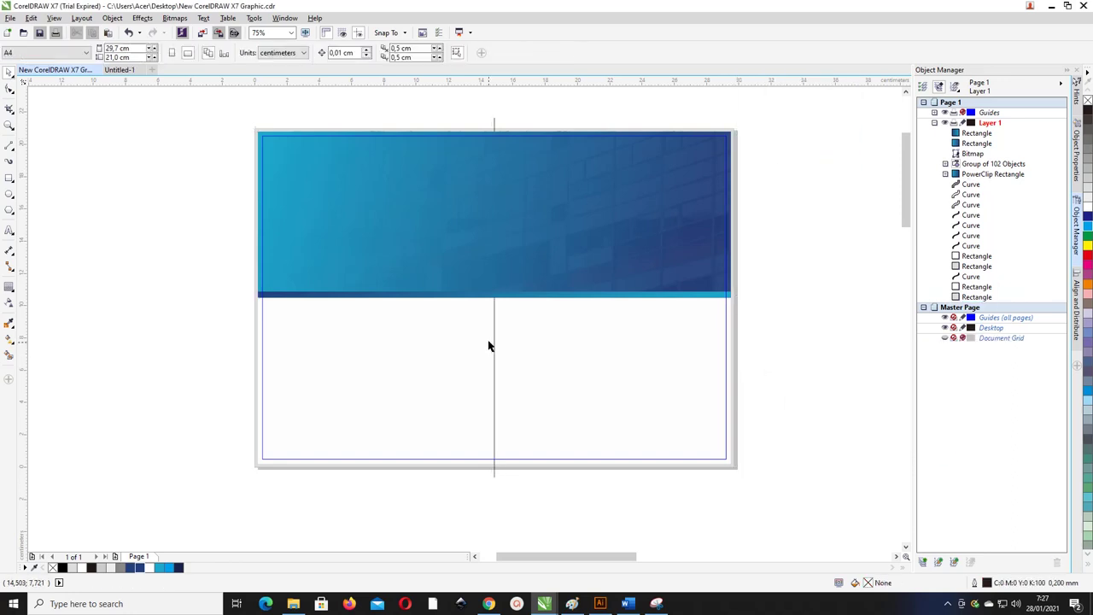
left_click(555, 354, "shift")
left_click_drag(566, 354, 532, 359)
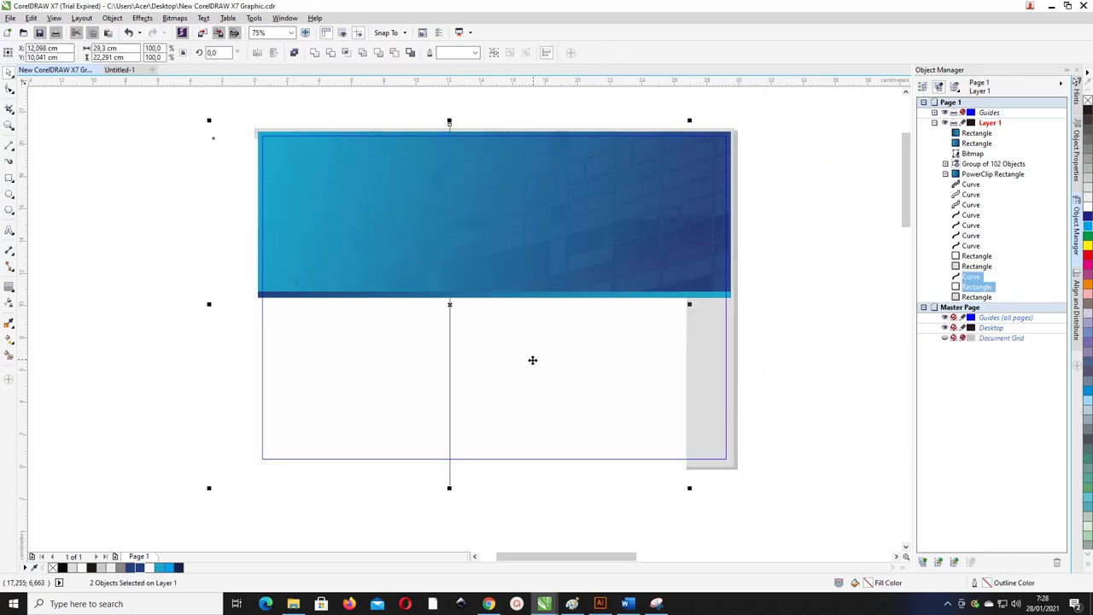
key("ctrl+z")
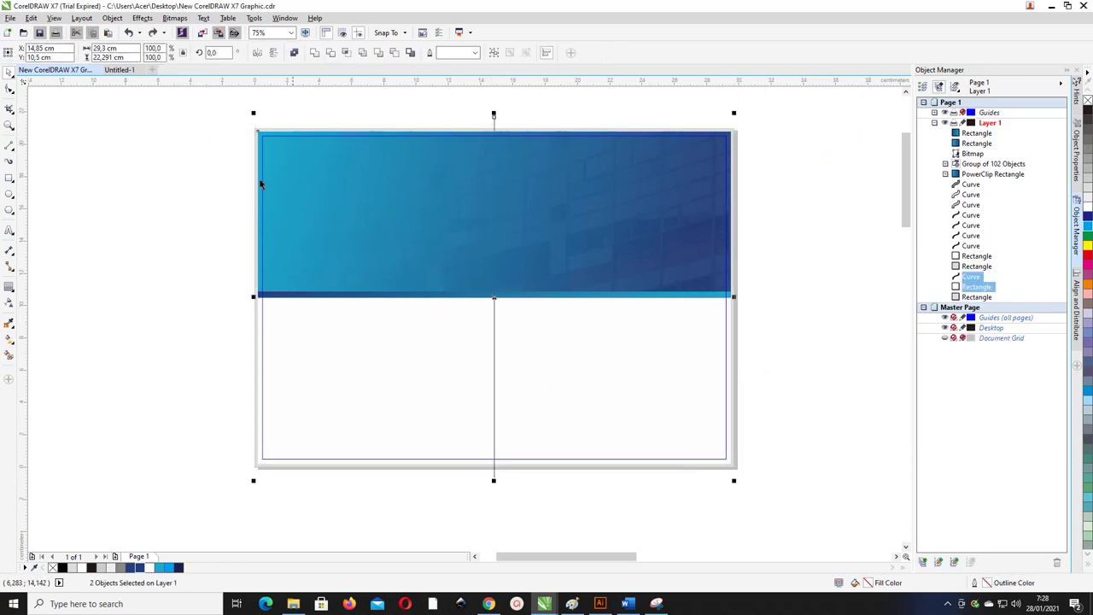
left_click(331, 53)
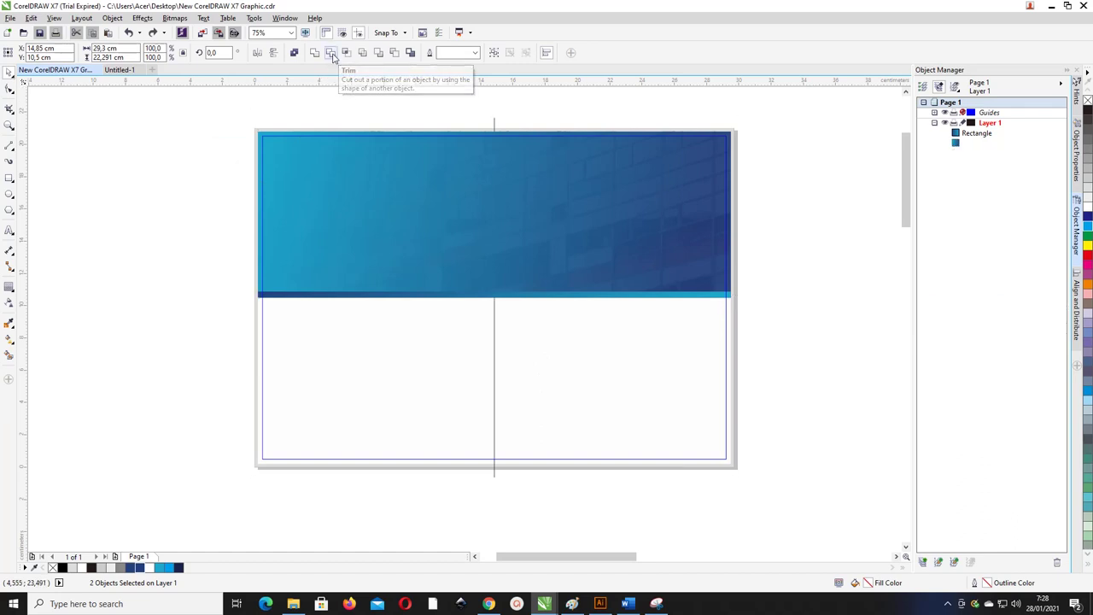
right_click(596, 339)
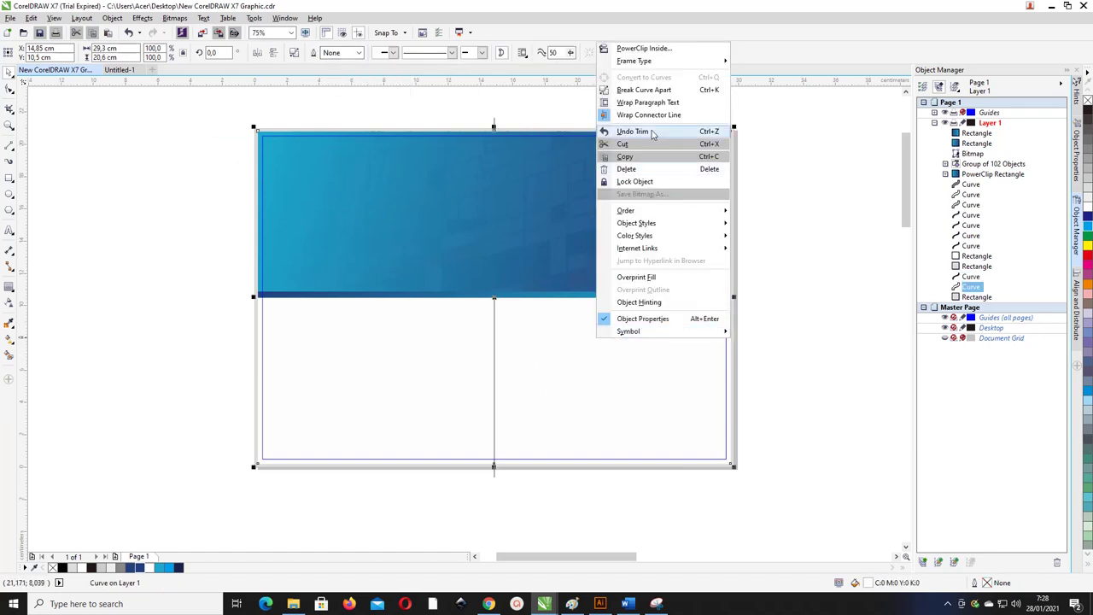
left_click(653, 89)
Fill the right half of the page background with 10% black and move the vertical center line off the page to its left.
left_click(703, 324)
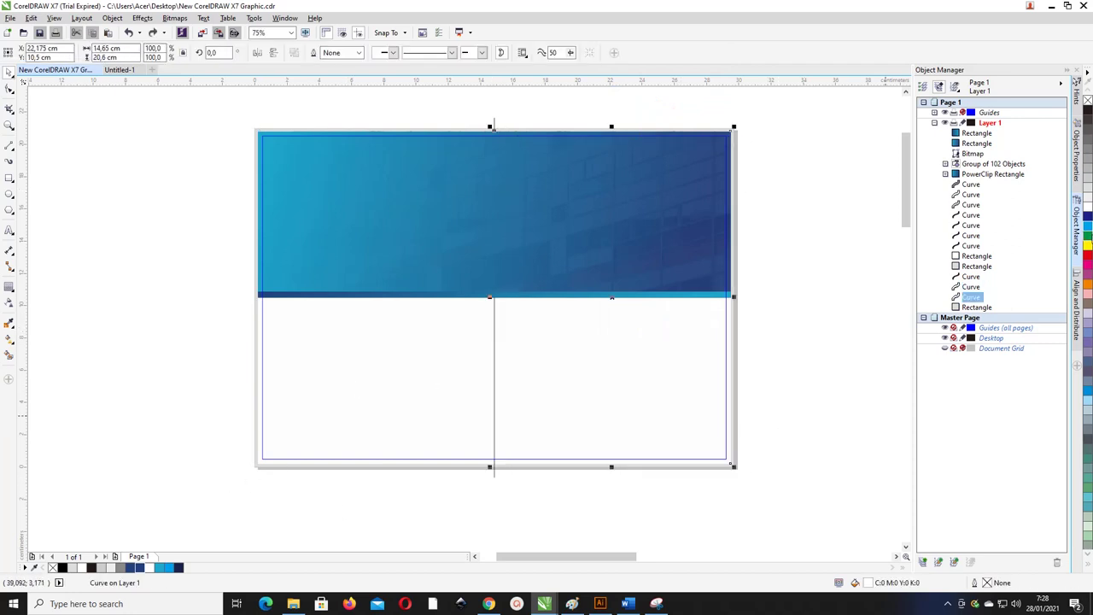
left_click(1077, 205)
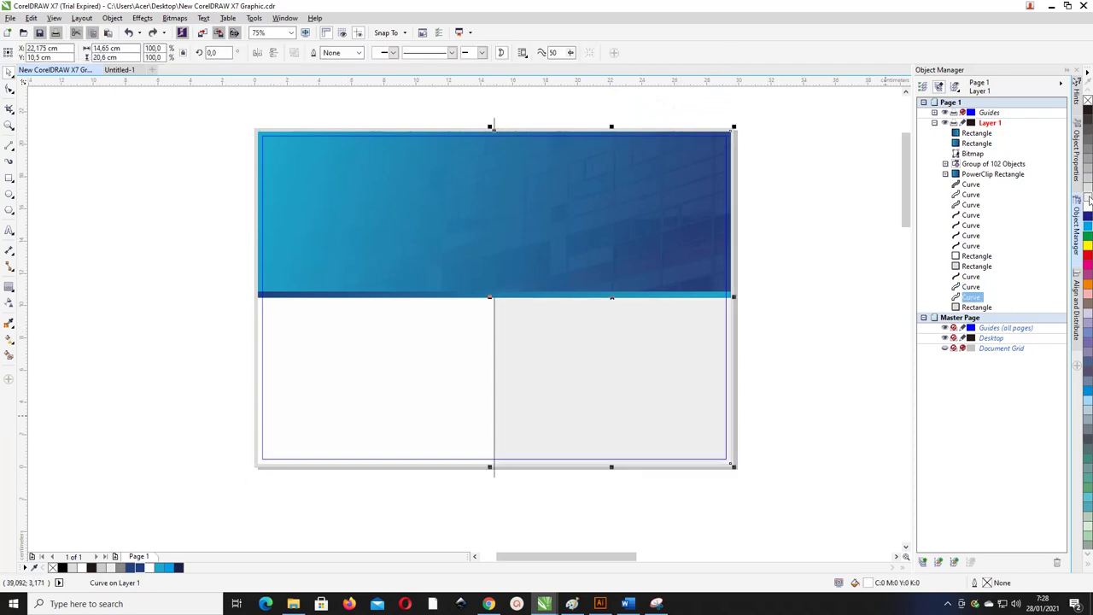
left_click(879, 219)
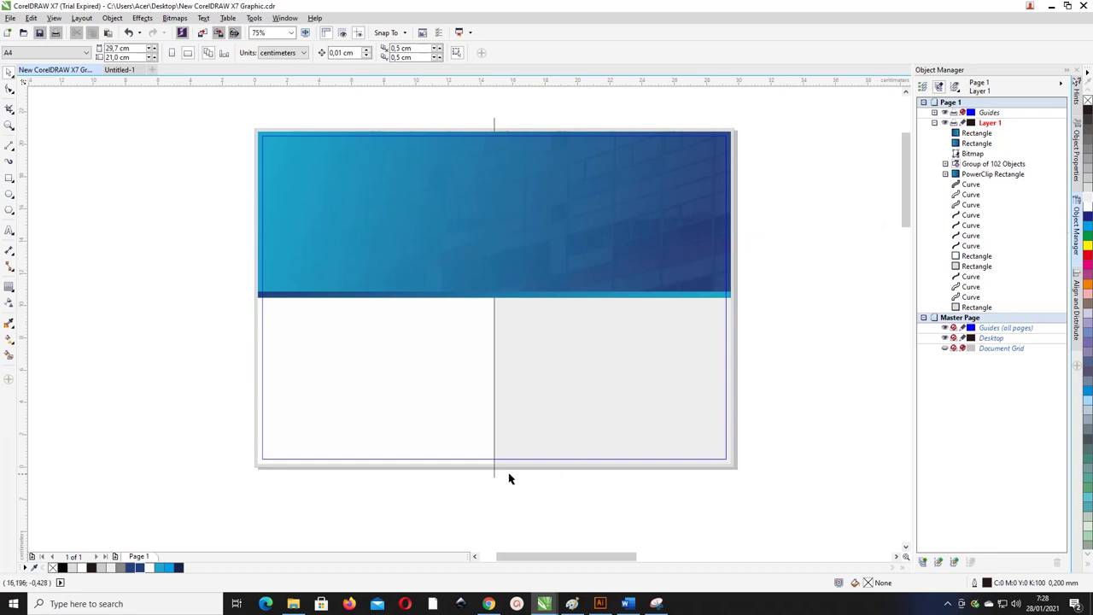
left_click_drag(495, 477, 216, 444)
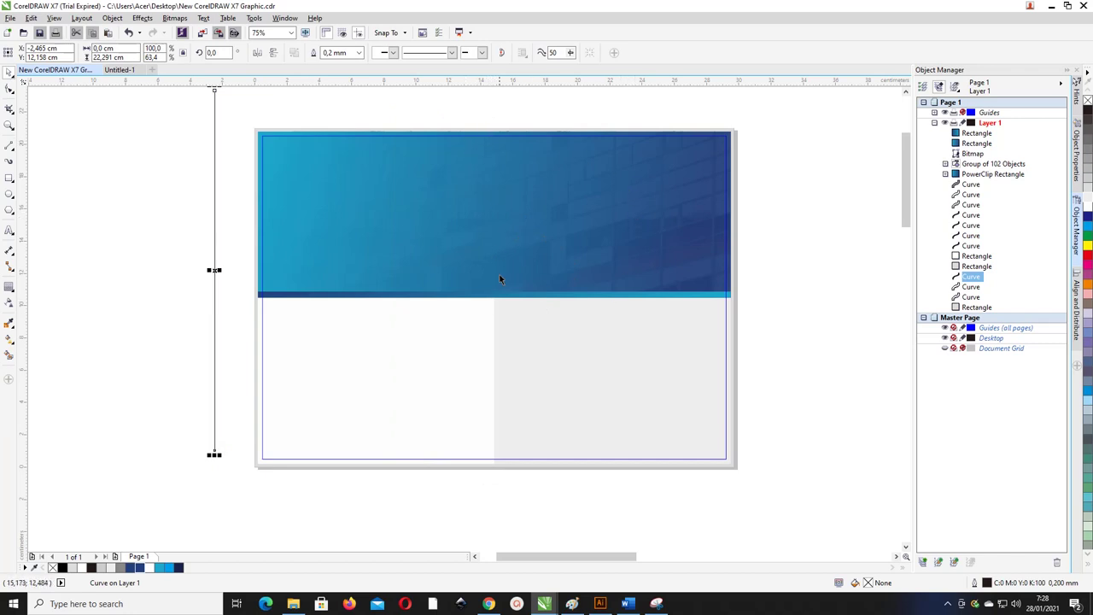
Duplicate the light grey right half and fill the copy with black.
left_click(546, 334)
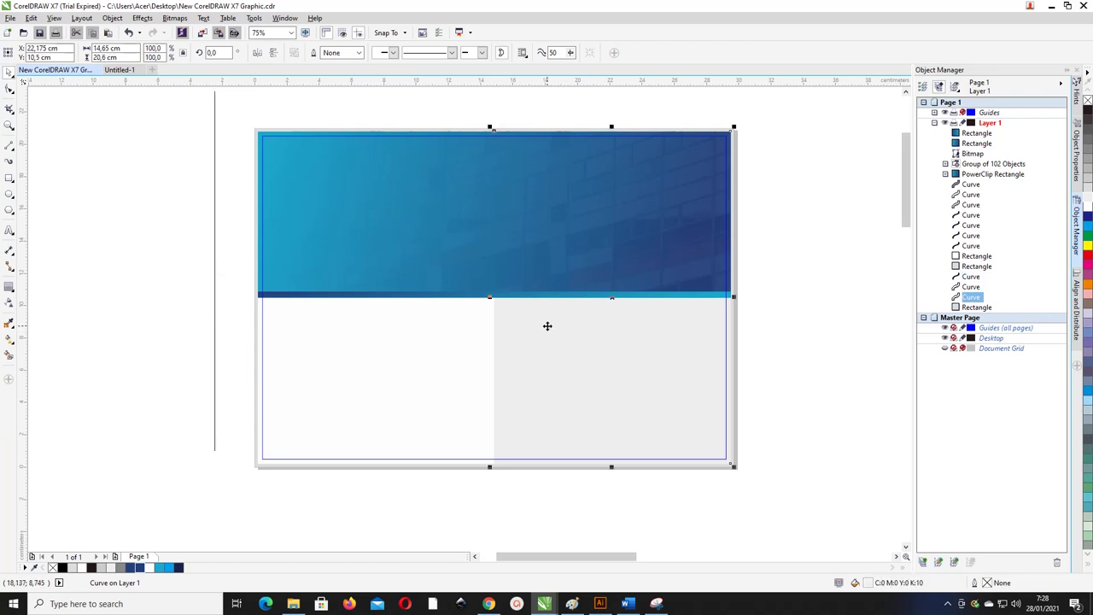
left_click(548, 325)
right_click(547, 325)
key("Escape")
key("ctrl+d")
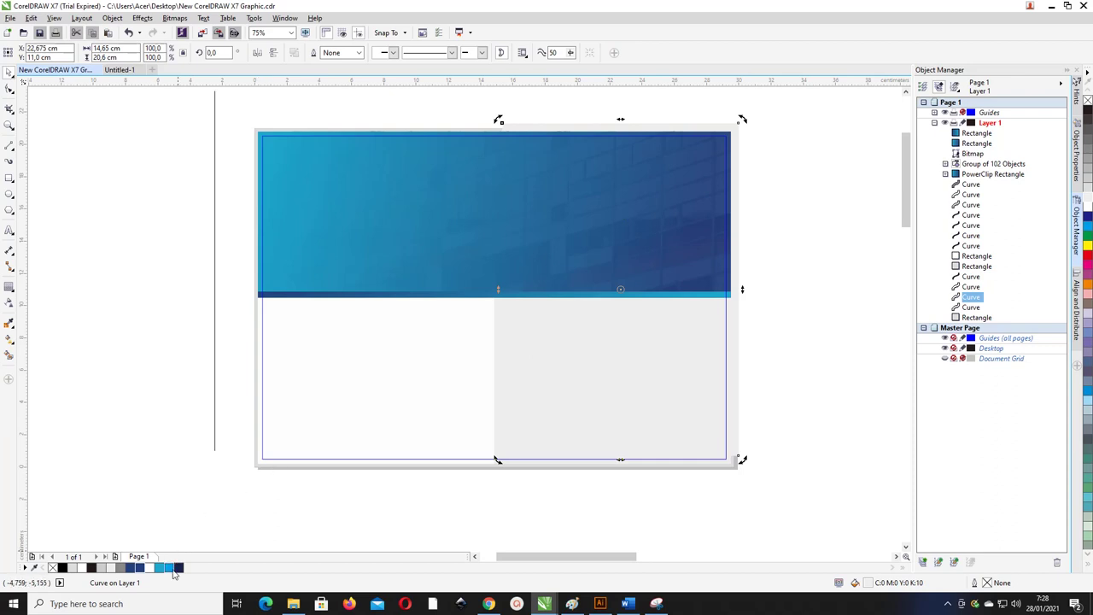
left_click(61, 567)
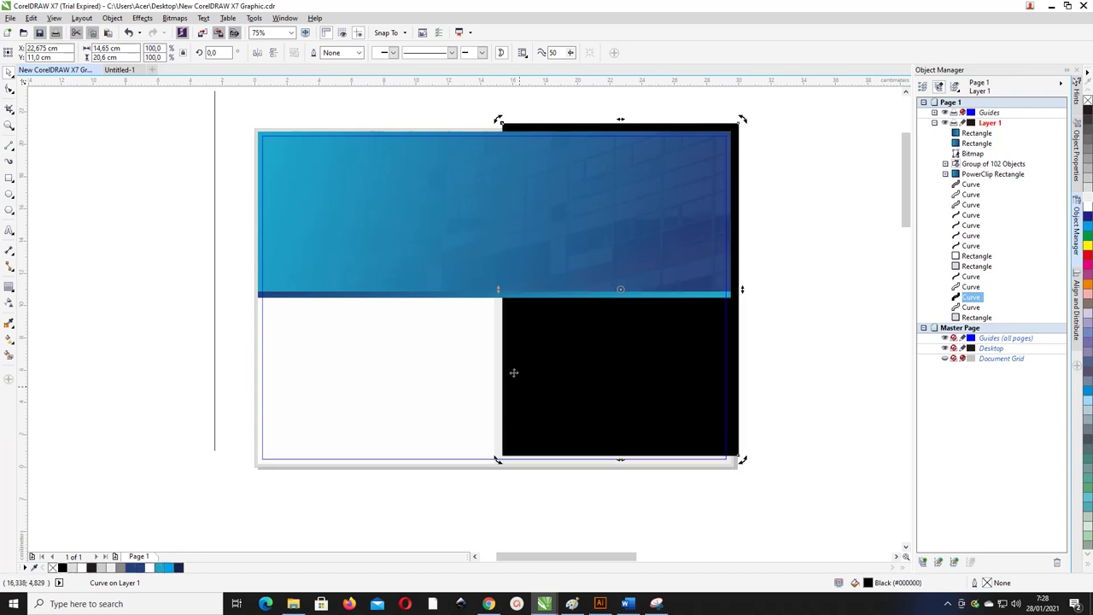
Align the black copy to the top and right edges of the header's gradient rectangle.
left_click(586, 203, "shift")
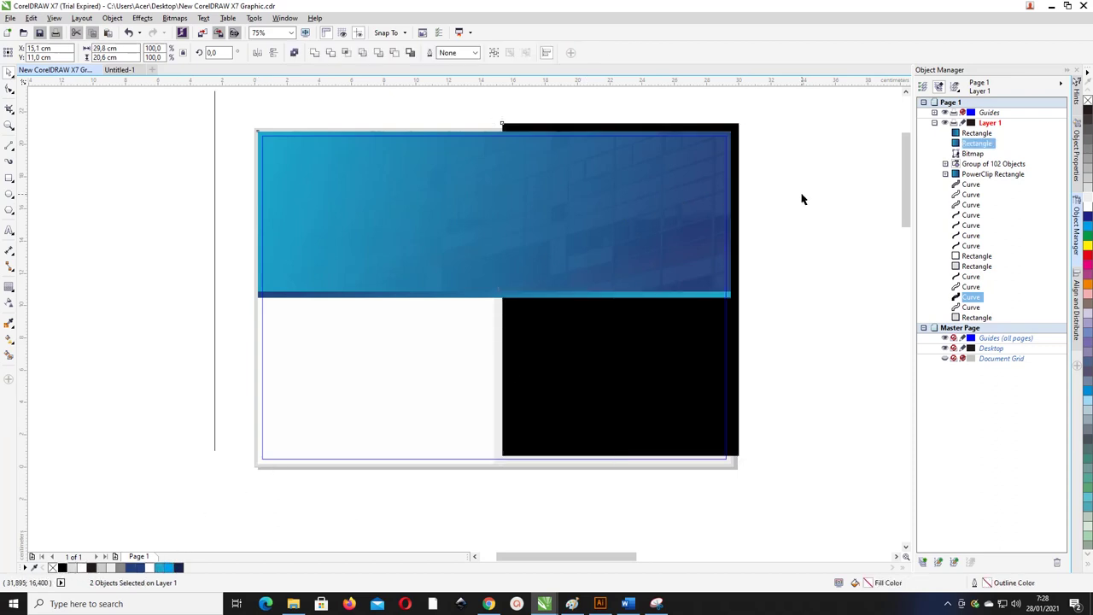
left_click(678, 342)
left_click(609, 205, "shift")
key("Down")
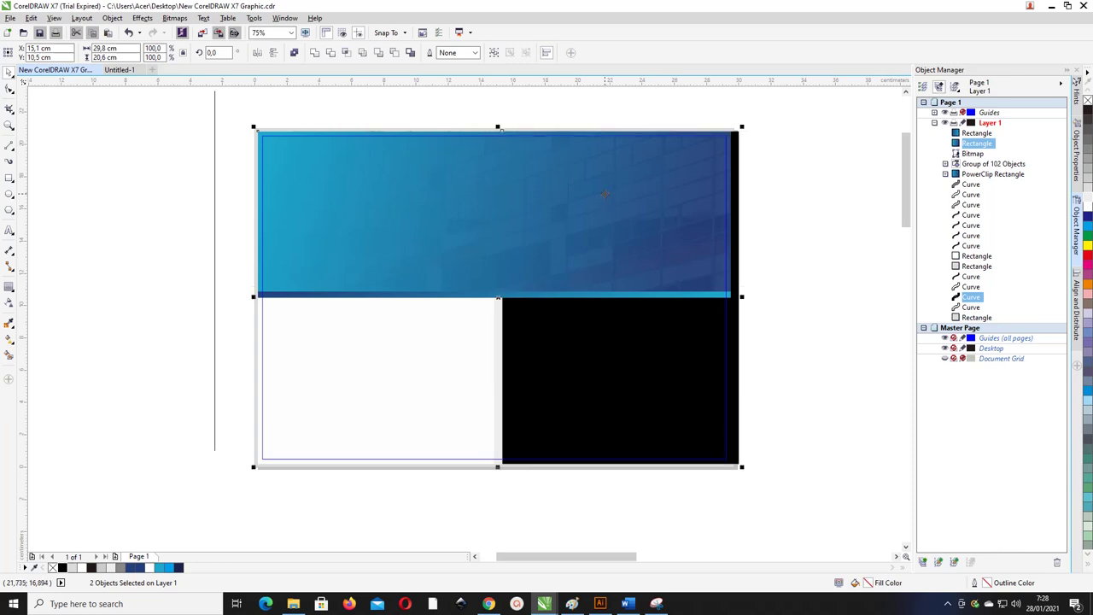
key("Left")
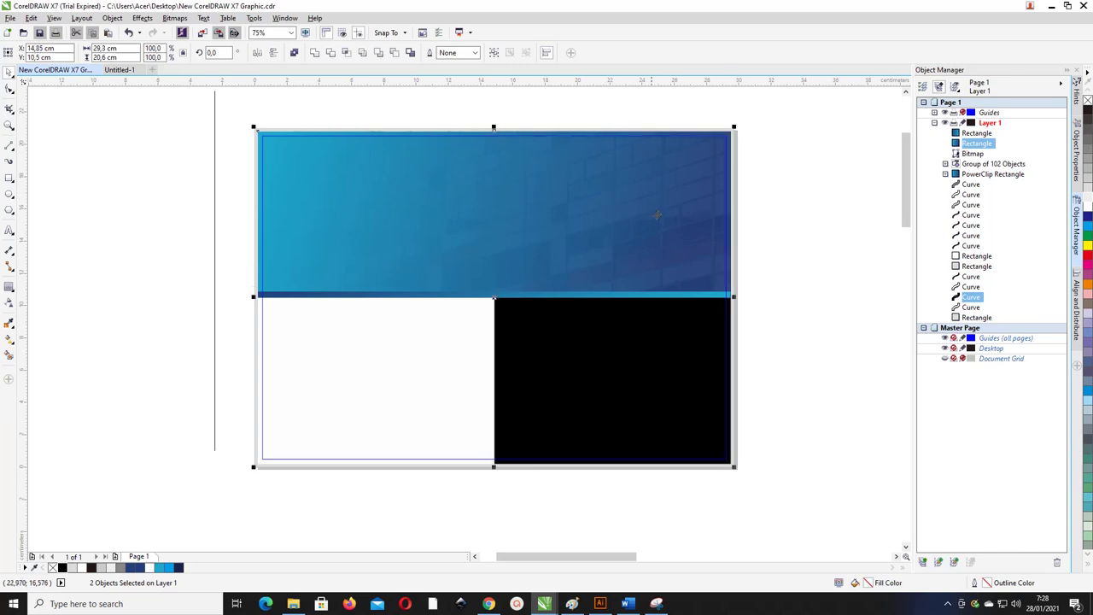
Bring the black copy to the front and shrink it beside the fold to about 8.5 cm wide and 9.9 cm high, above the accent strip.
left_click(541, 379)
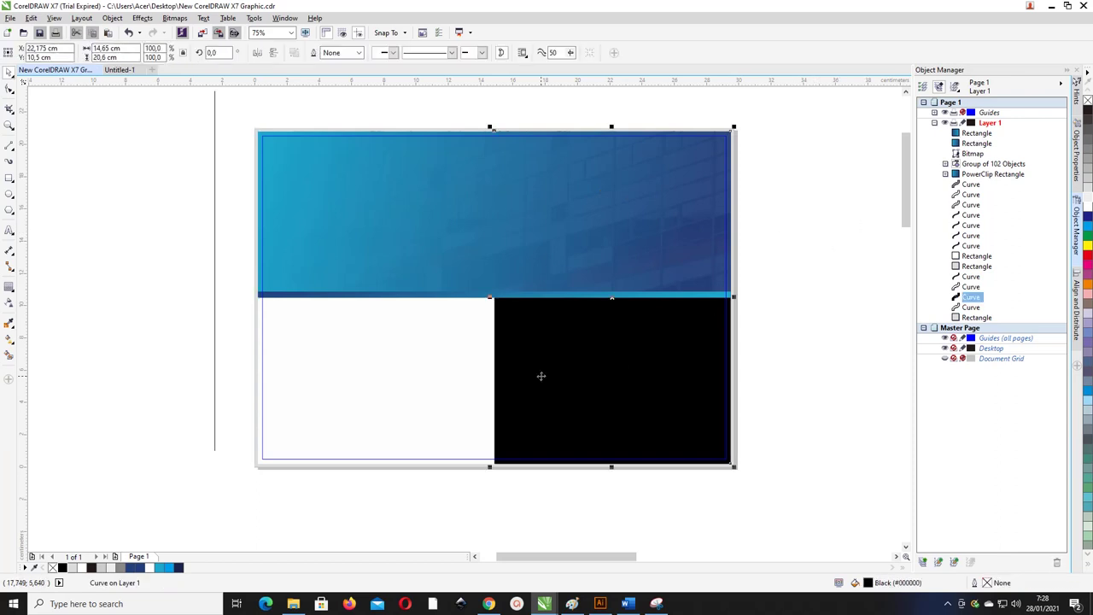
key("shift+Page_Up")
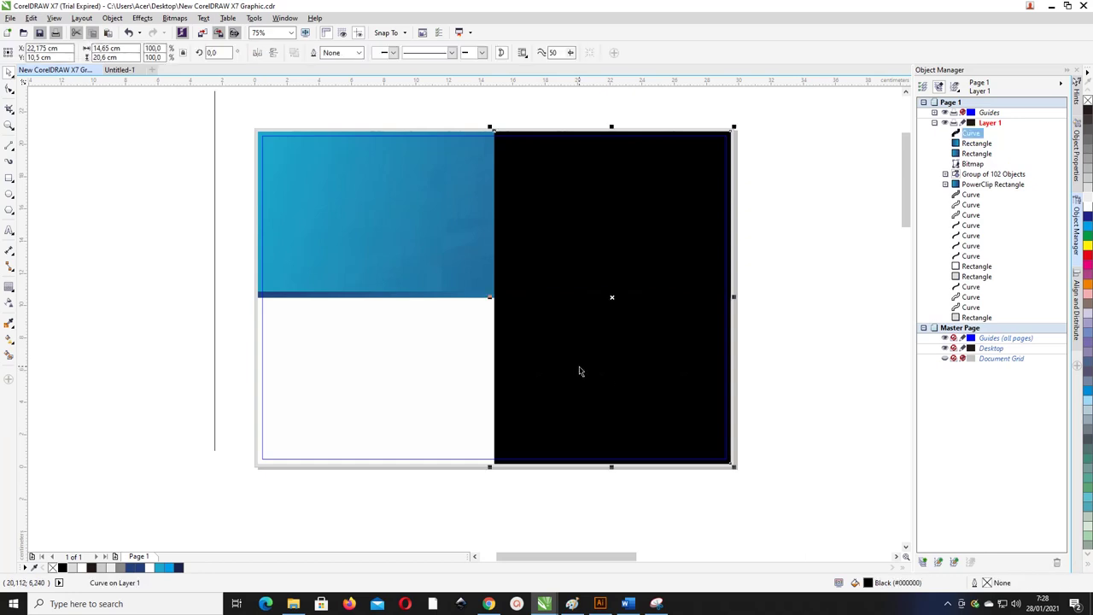
left_click_drag(612, 466, 613, 297)
left_click(799, 253)
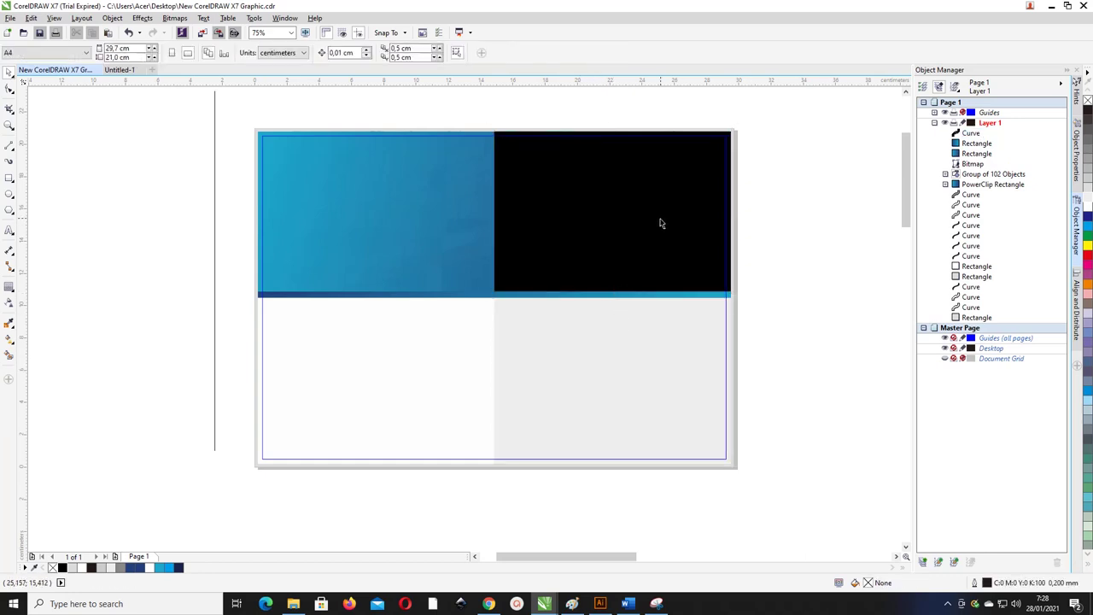
left_click(615, 191)
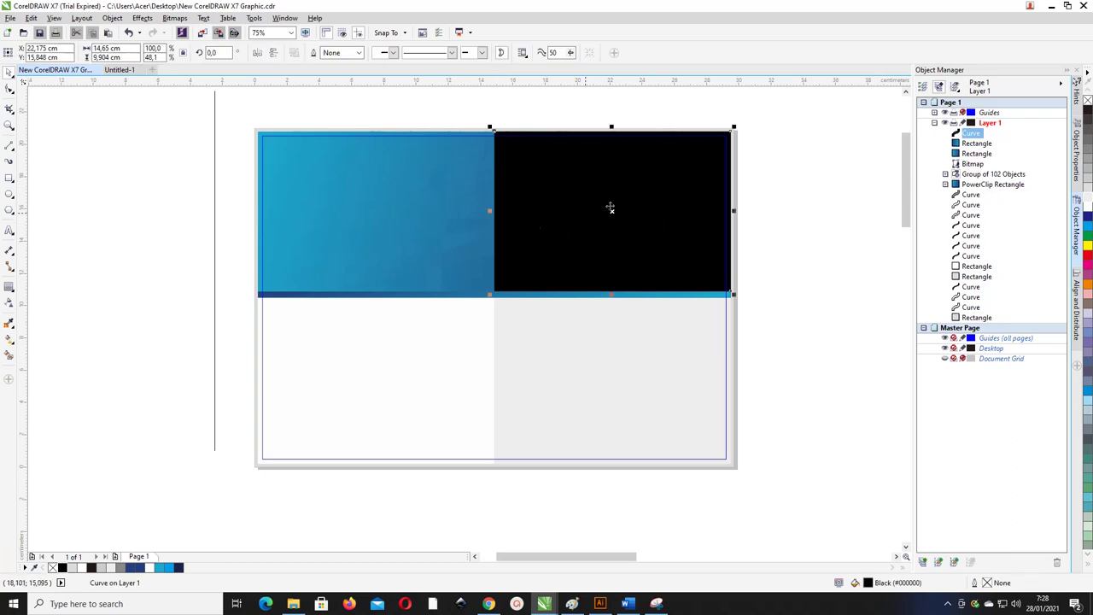
left_click_drag(734, 212, 632, 212)
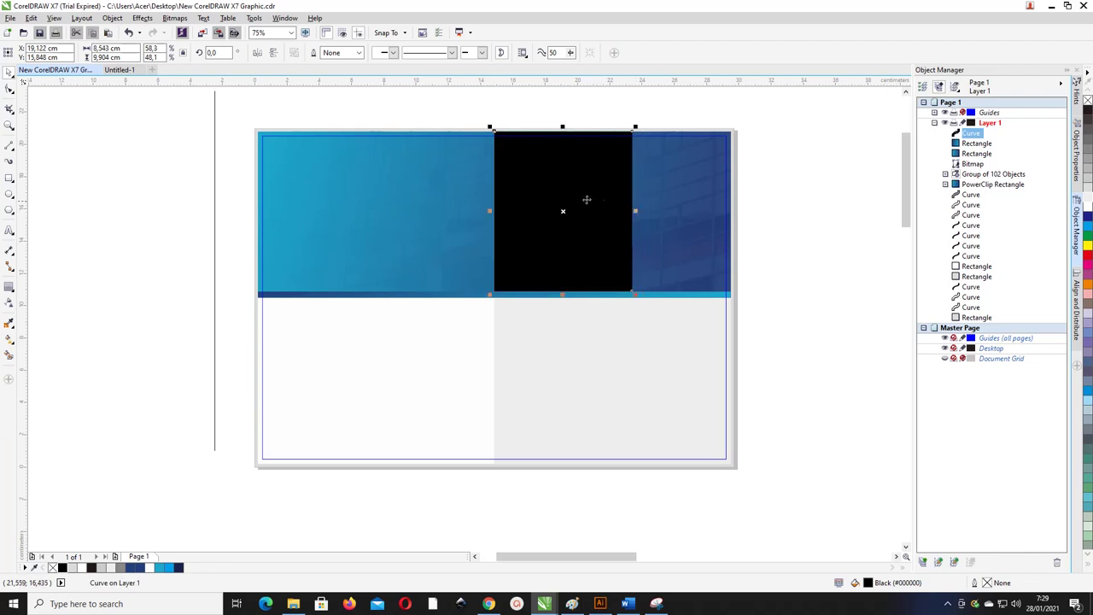
Apply a horizontal linear transparency fading the black shape away from the fold, set its start node to 88%, and deselect it.
left_click(8, 305)
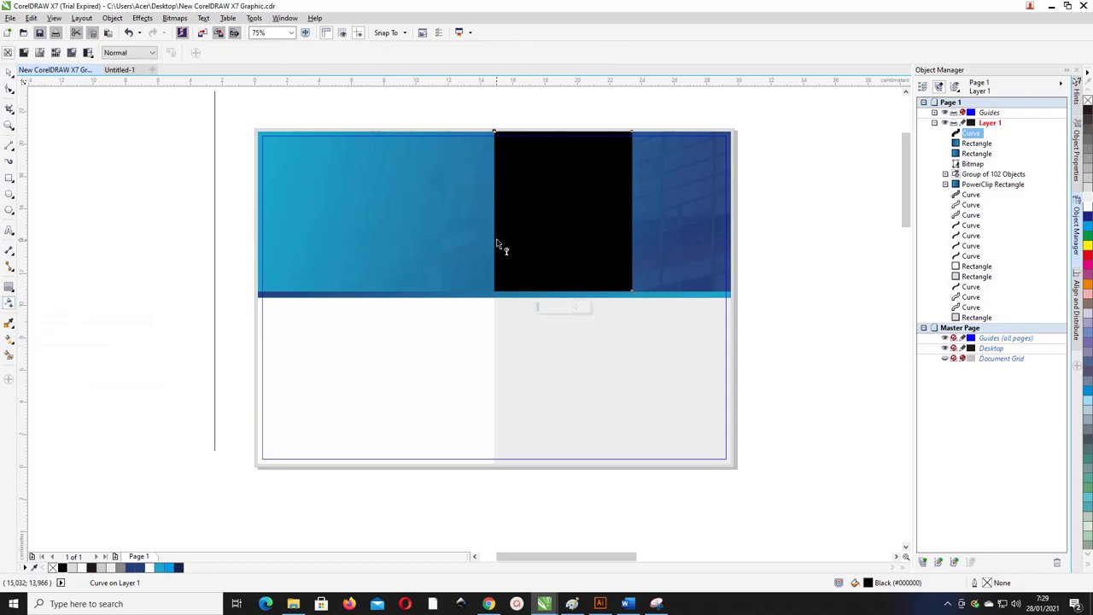
left_click_drag(495, 238, 620, 237)
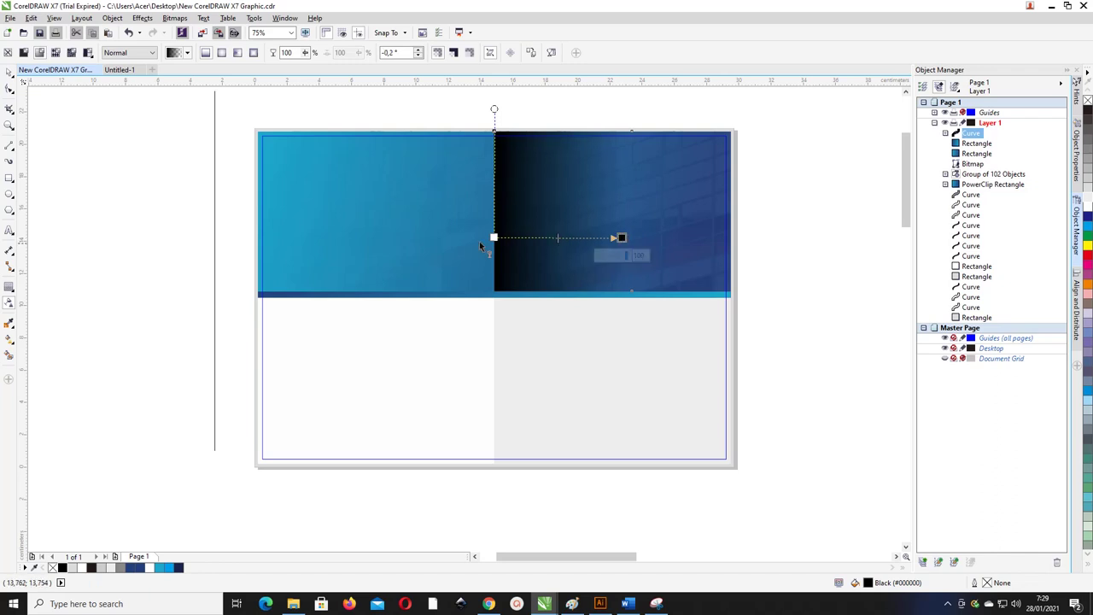
left_click(494, 238)
left_click_drag(490, 259, 498, 259)
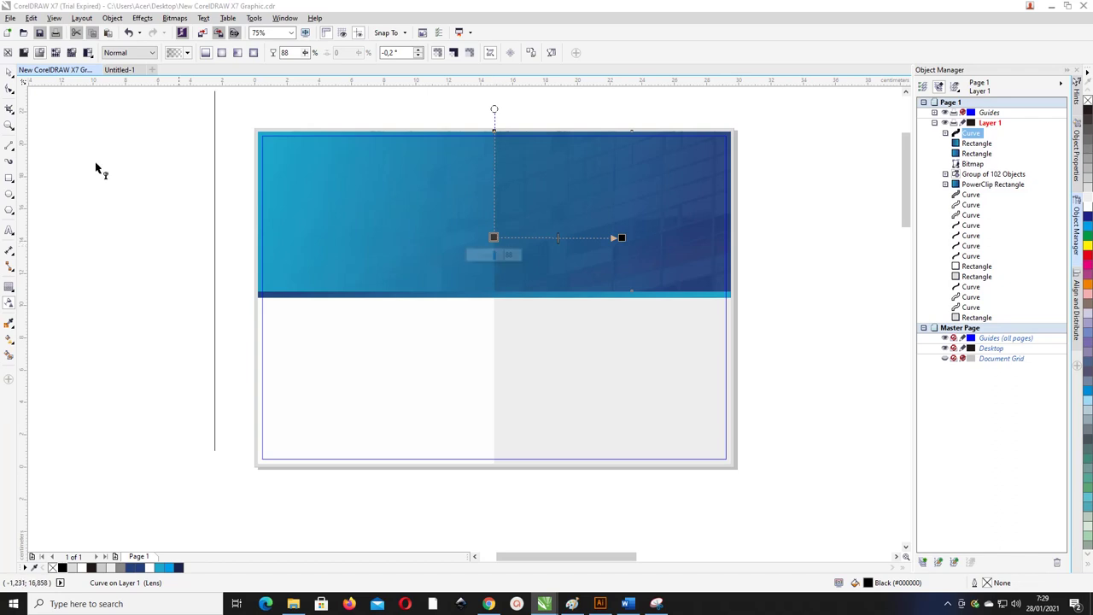
left_click(9, 86)
left_click(140, 147)
scroll(576, 209, "right", 1)
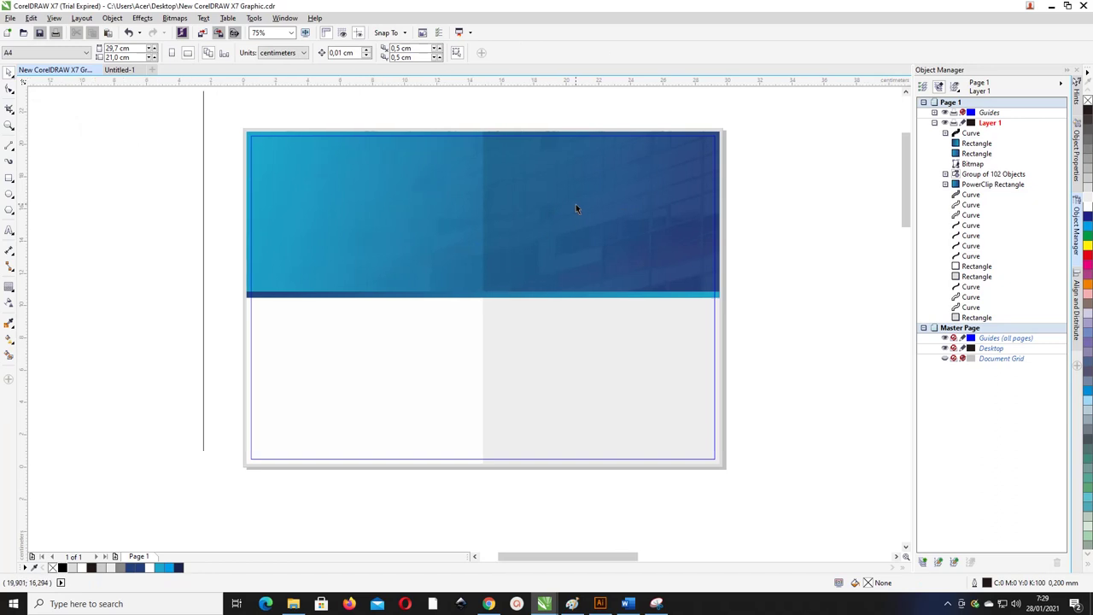
scroll(492, 213, "right", 1)
scroll(490, 211, "down", 1)
scroll(486, 205, "left", 2)
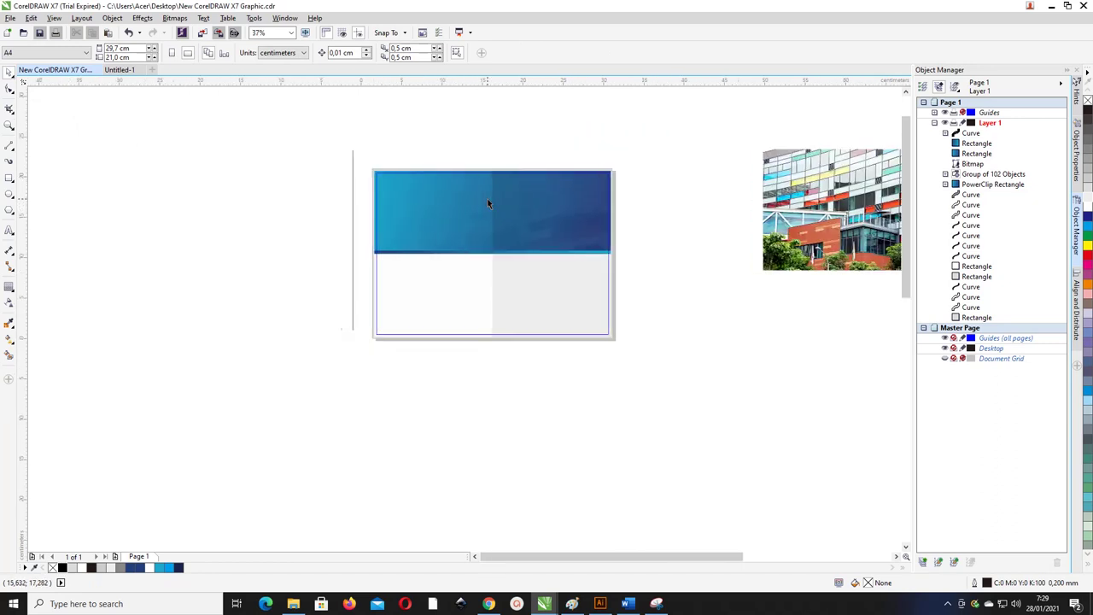
scroll(517, 239, "up", 2)
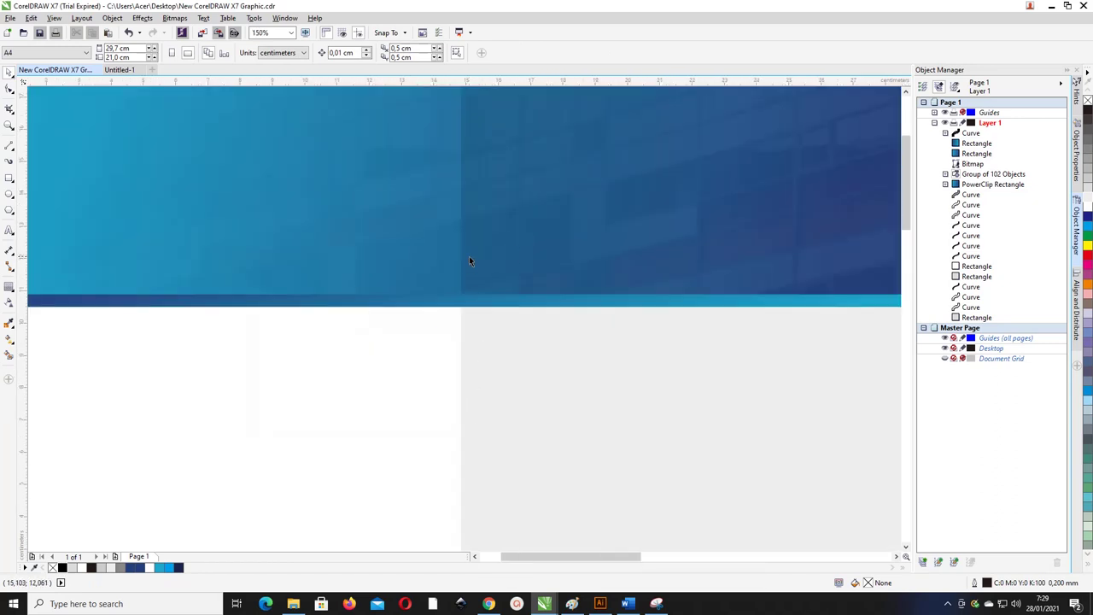
scroll(469, 261, "down", 1)
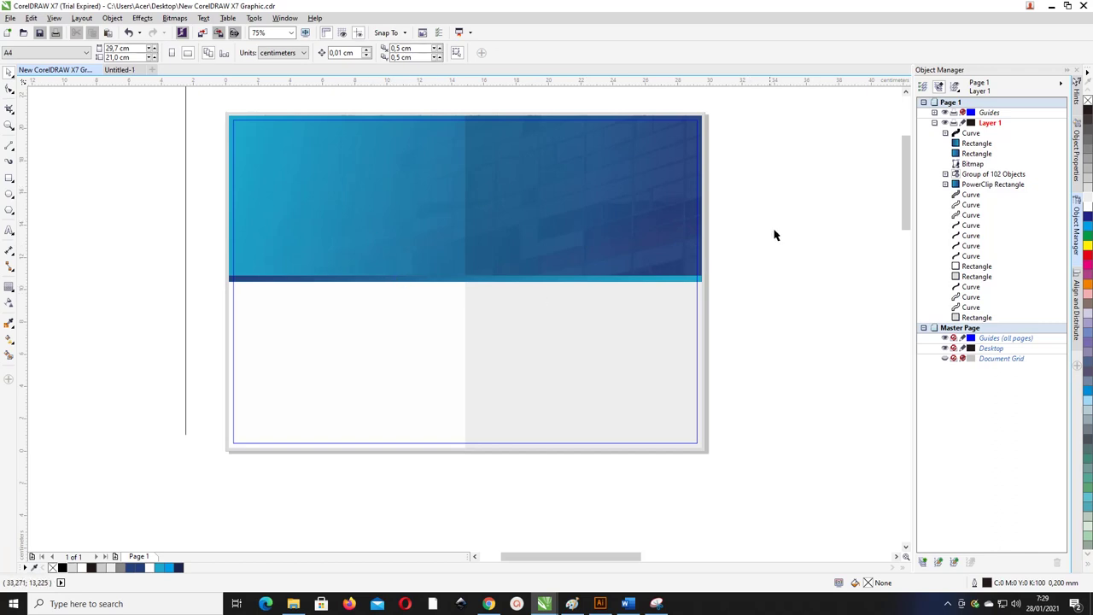
scroll(907, 186, "up", 1)
scroll(908, 186, "down", 1)
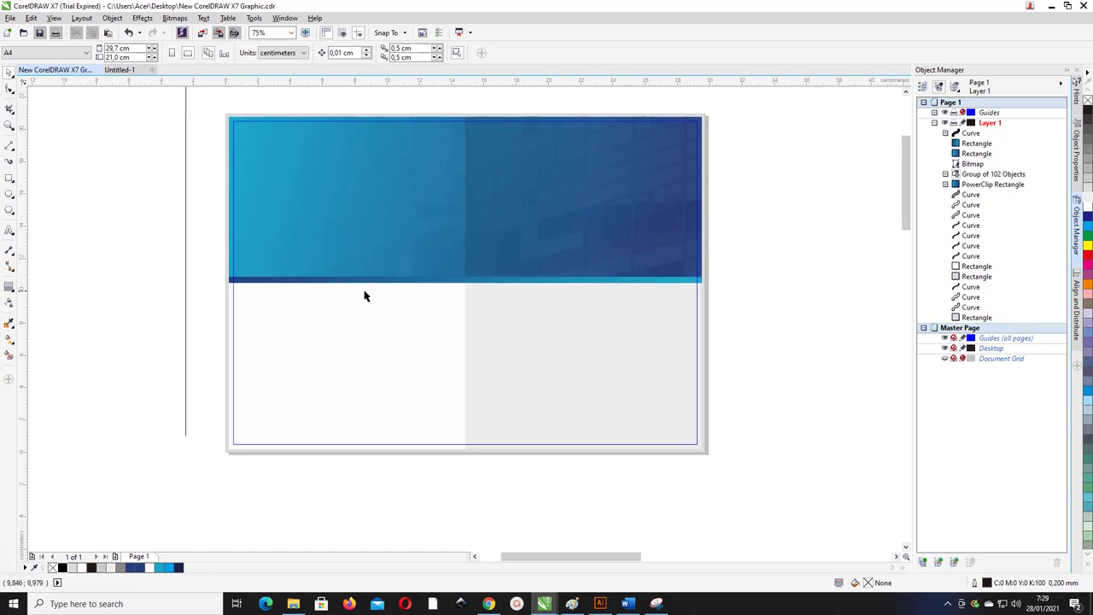
Draw a flat horizontal ellipse about 11.25 cm wide and 2.65 cm high across the thin gradient strip near the page's middle.
left_click(8, 195)
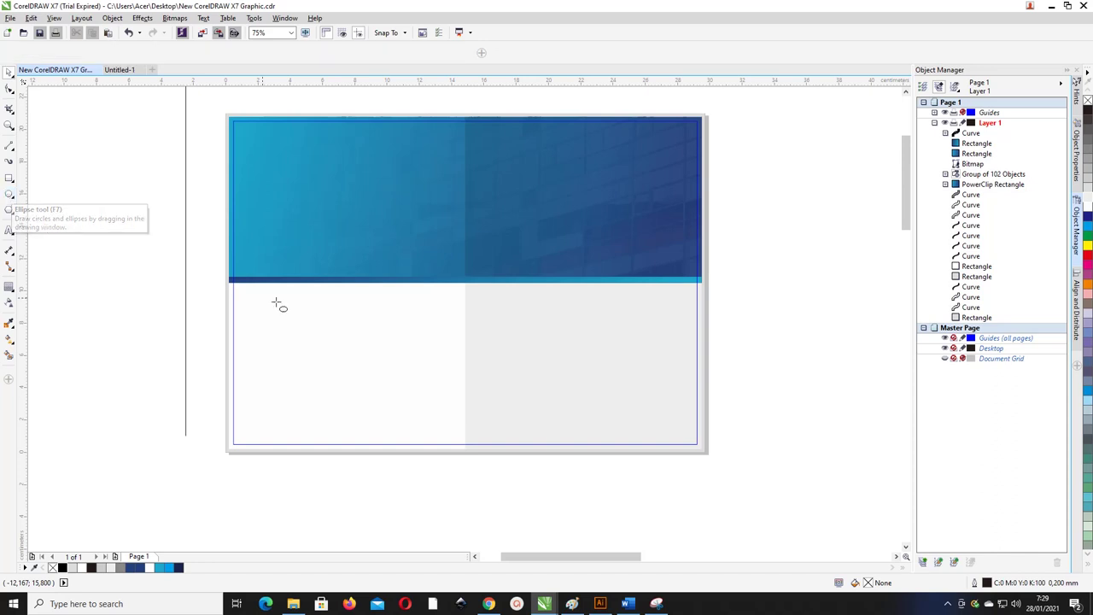
left_click_drag(393, 247, 578, 294)
left_click(8, 72)
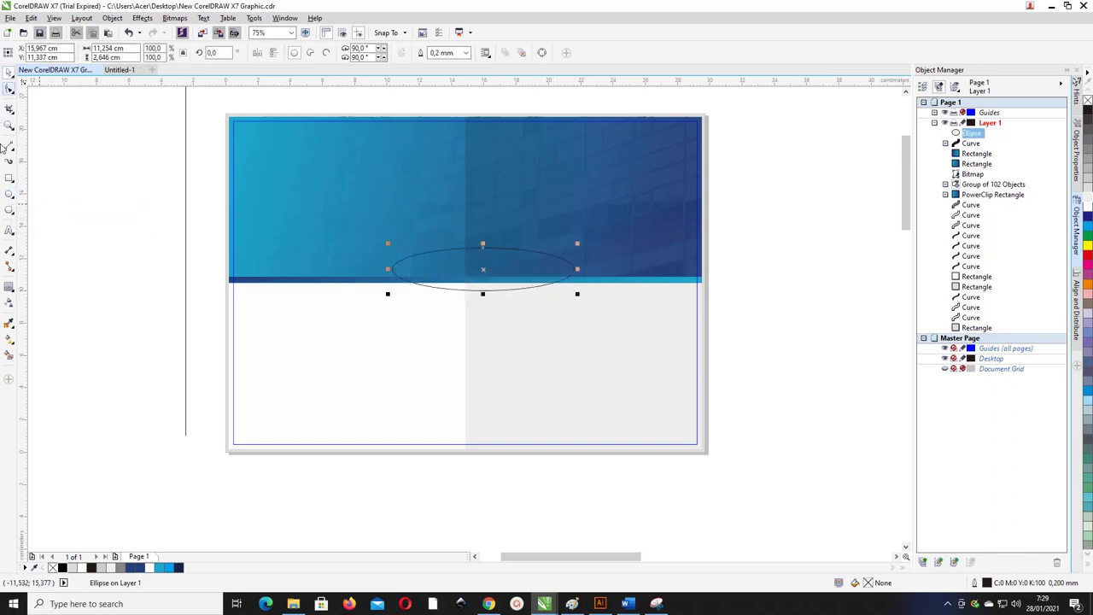
Fill the ellipse with black, remove its outline, and shift it horizontally to sit roughly over the page's vertical centre line.
left_click(63, 568)
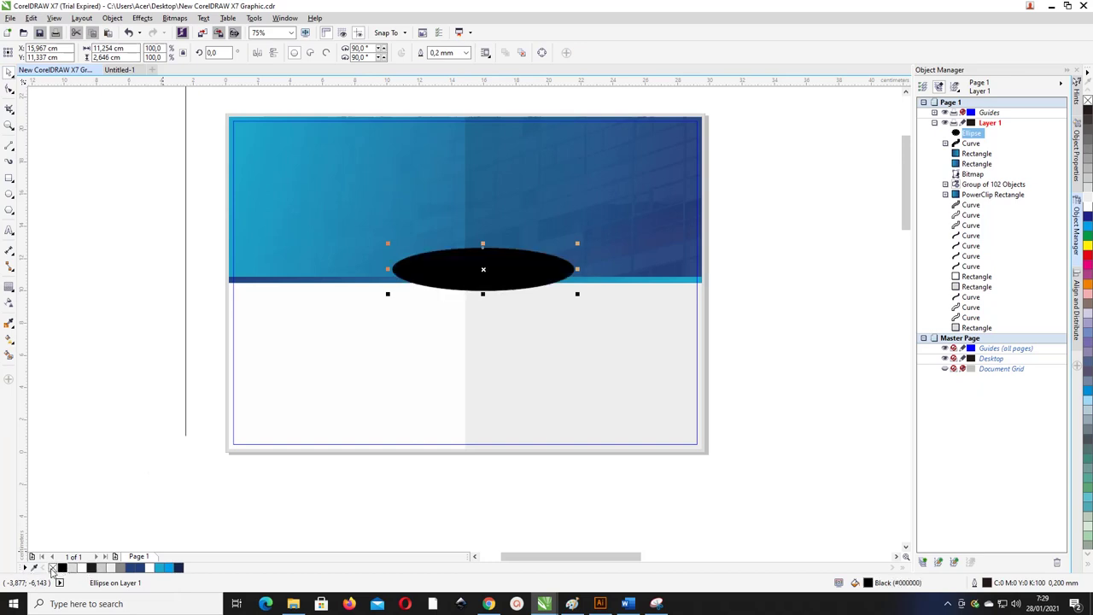
right_click(52, 568)
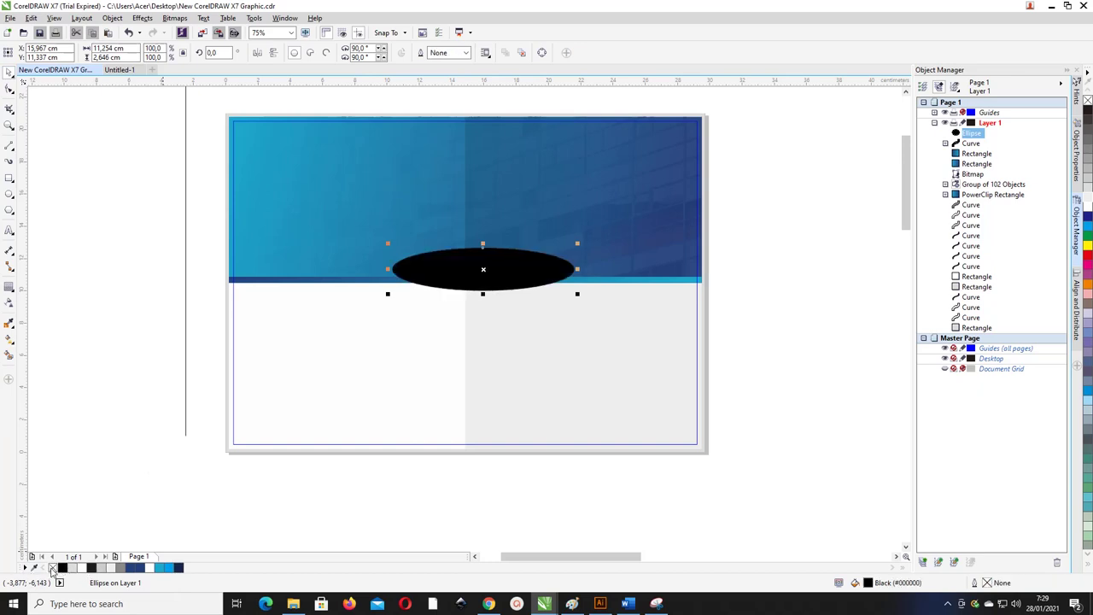
left_click_drag(482, 270, 472, 278)
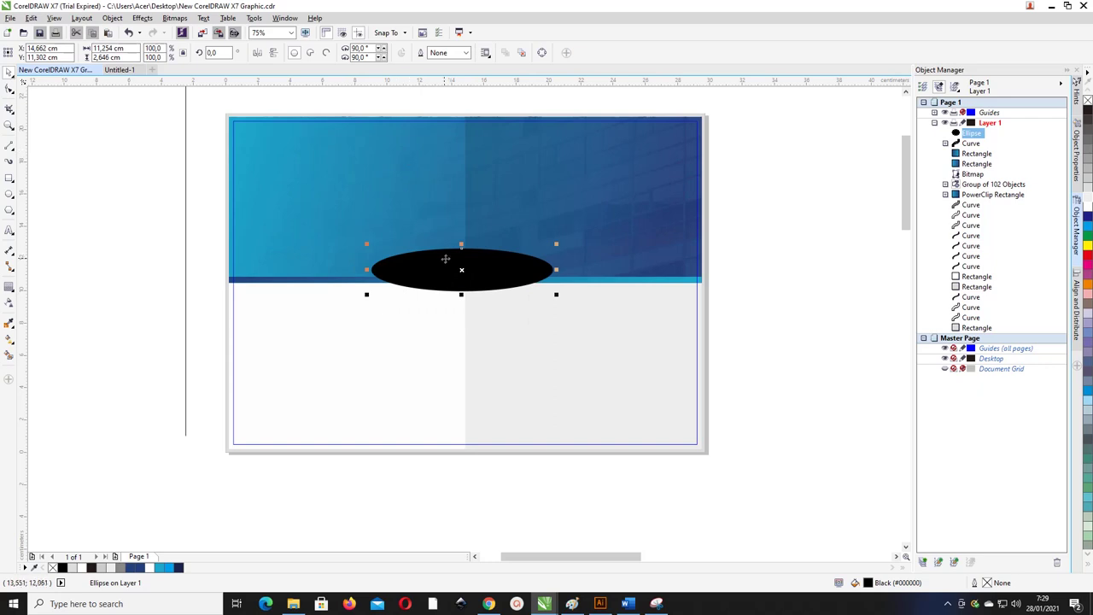
Convert the black ellipse to a 72 dpi CMYK bitmap with anti-aliasing and a transparent background.
left_click(176, 18)
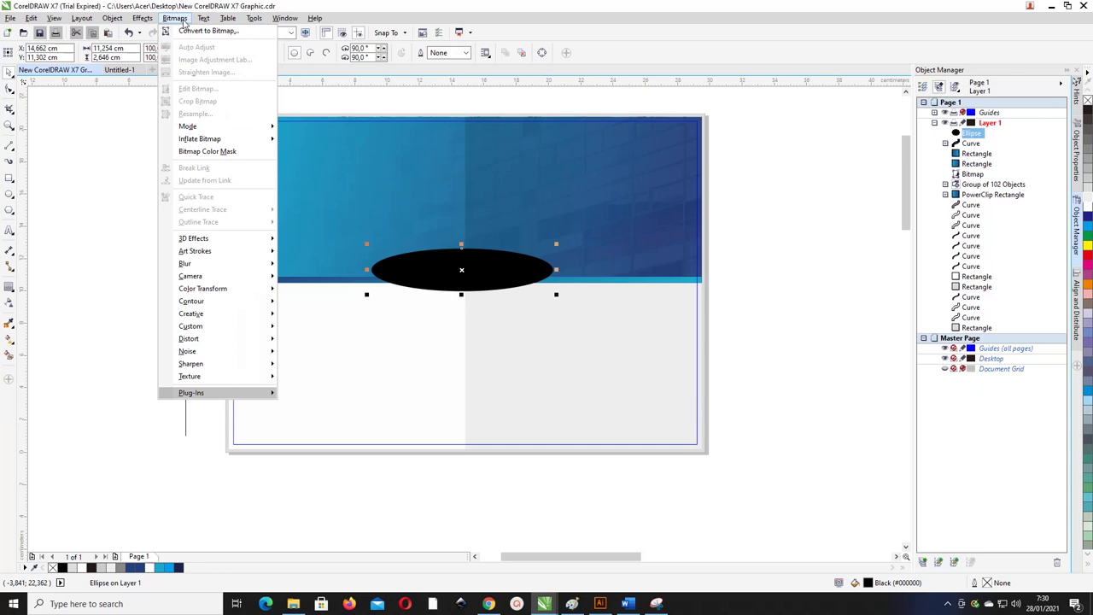
left_click(187, 32)
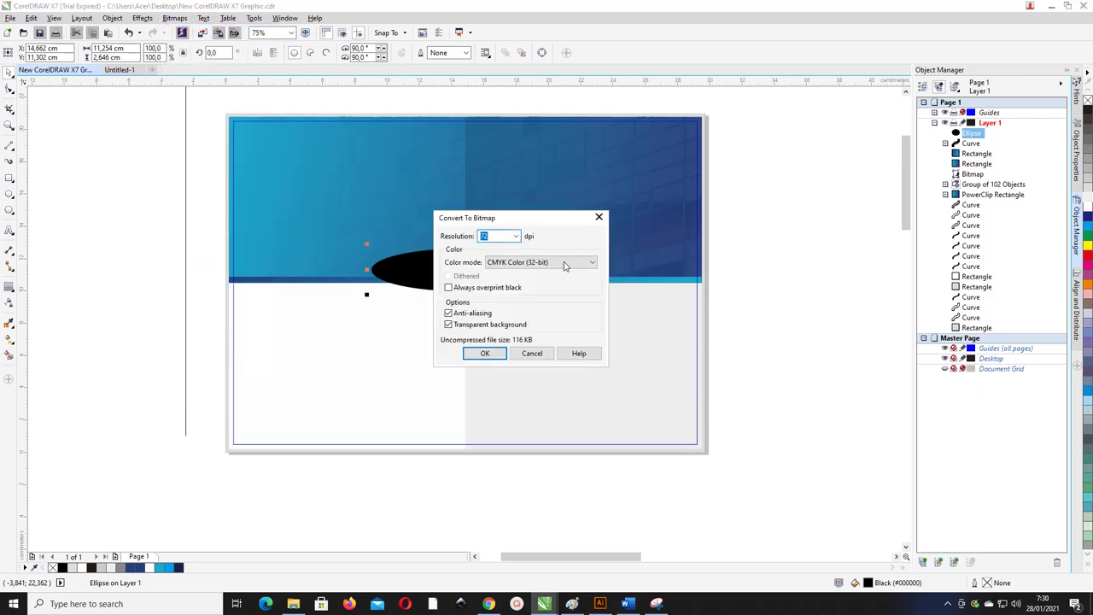
left_click(484, 353)
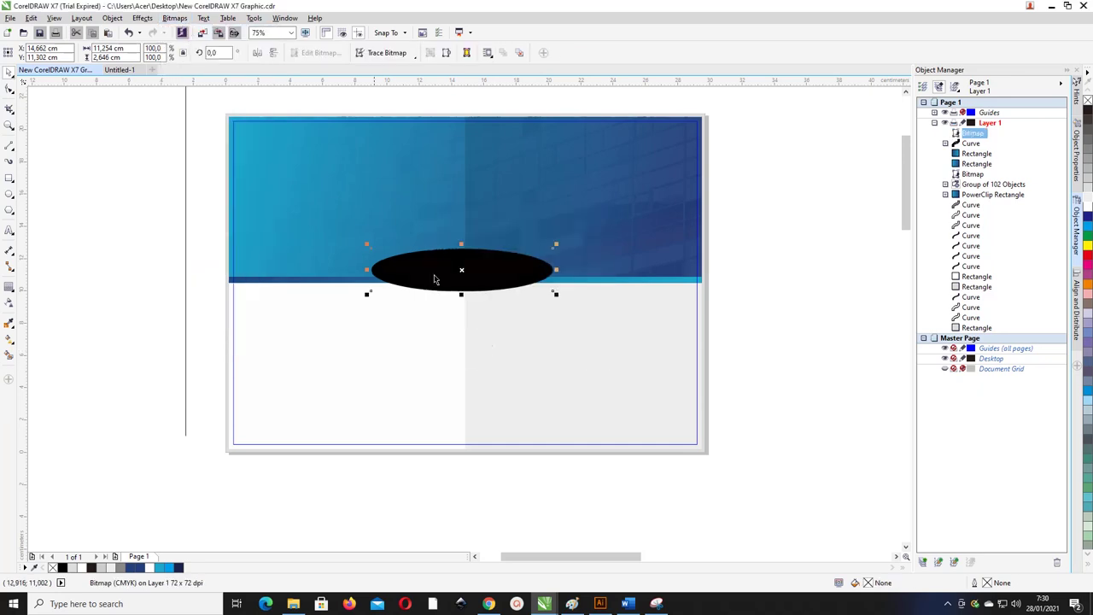
left_click(174, 19)
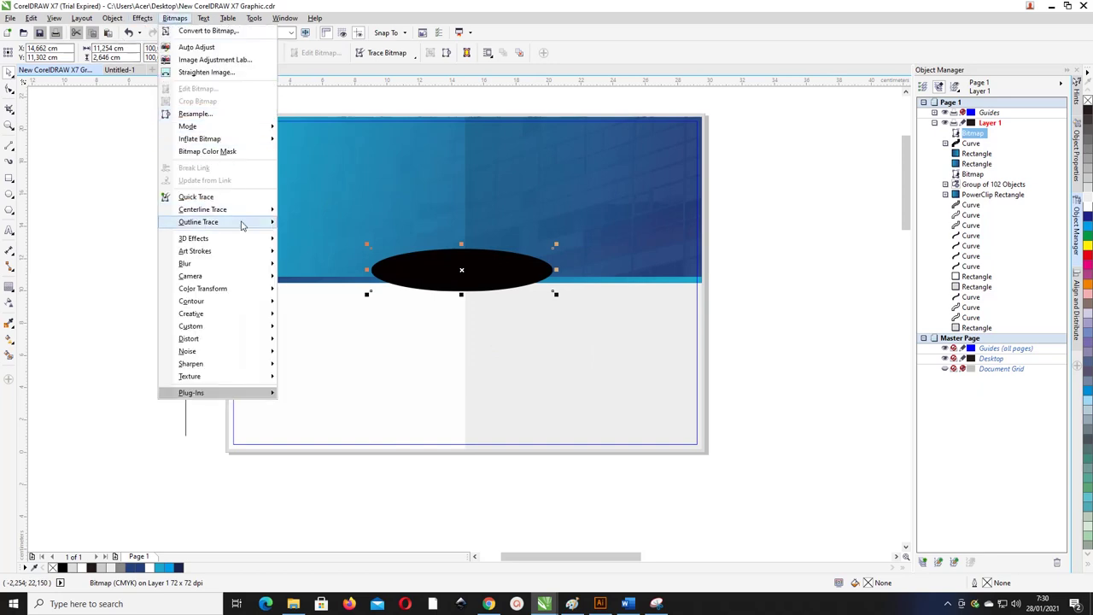
mouse_move(239, 264)
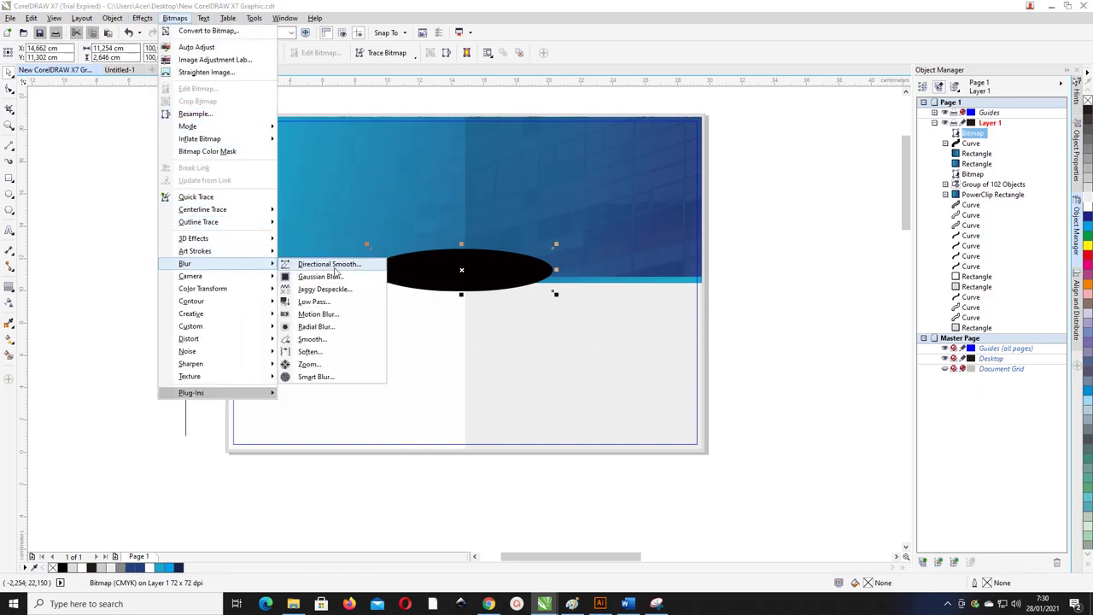
left_click(321, 276)
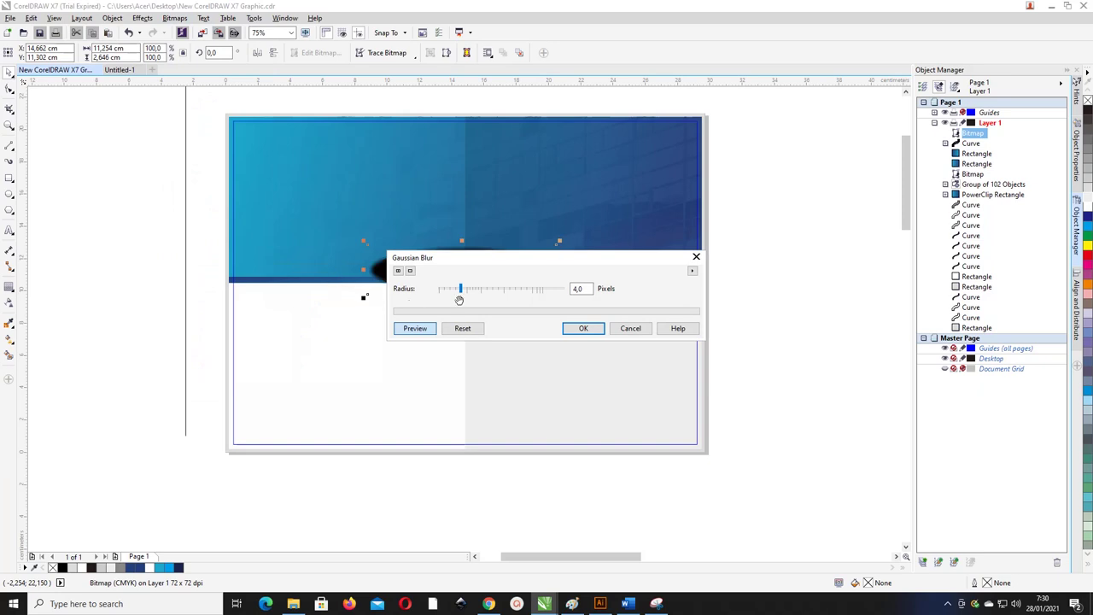
left_click_drag(476, 268, 696, 174)
left_click(702, 193)
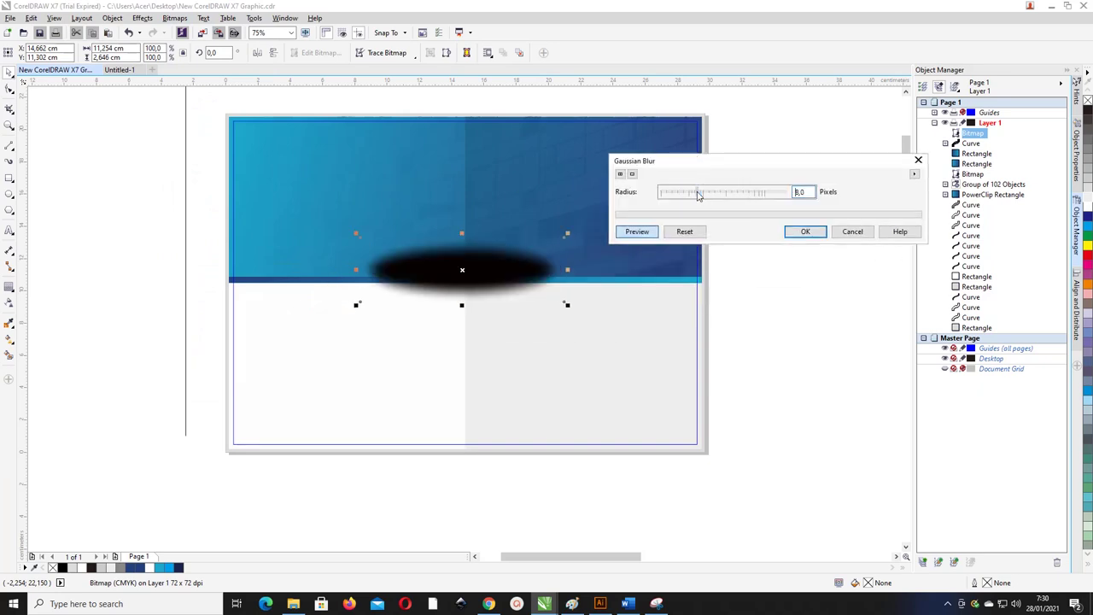
mouse_move(700, 193)
left_mouse_down()
mouse_move(714, 193)
mouse_move(694, 195)
mouse_move(704, 191)
left_mouse_up()
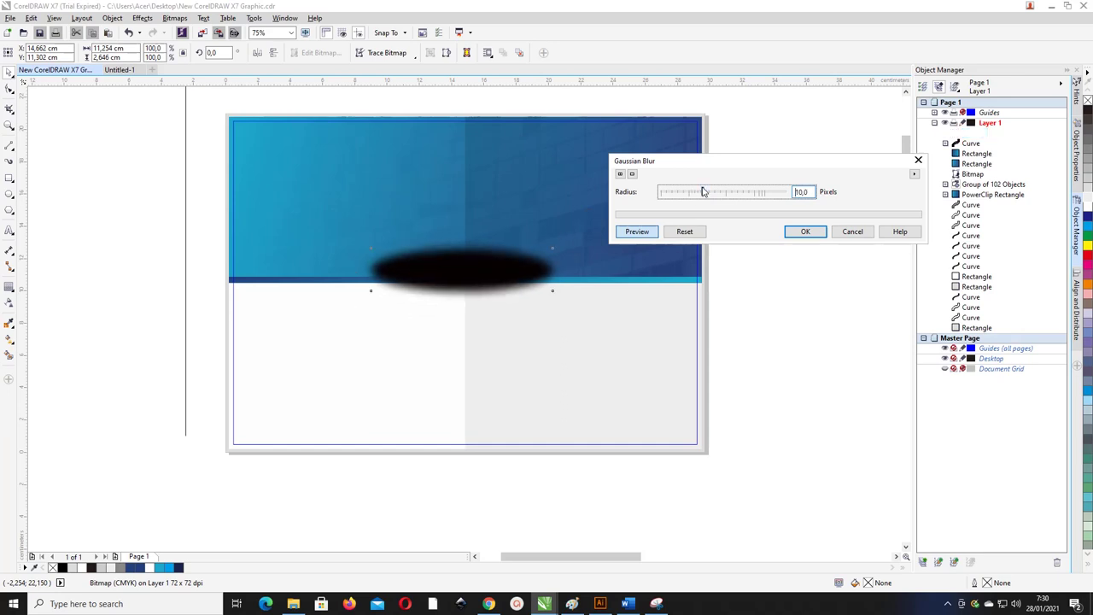
left_click(864, 233)
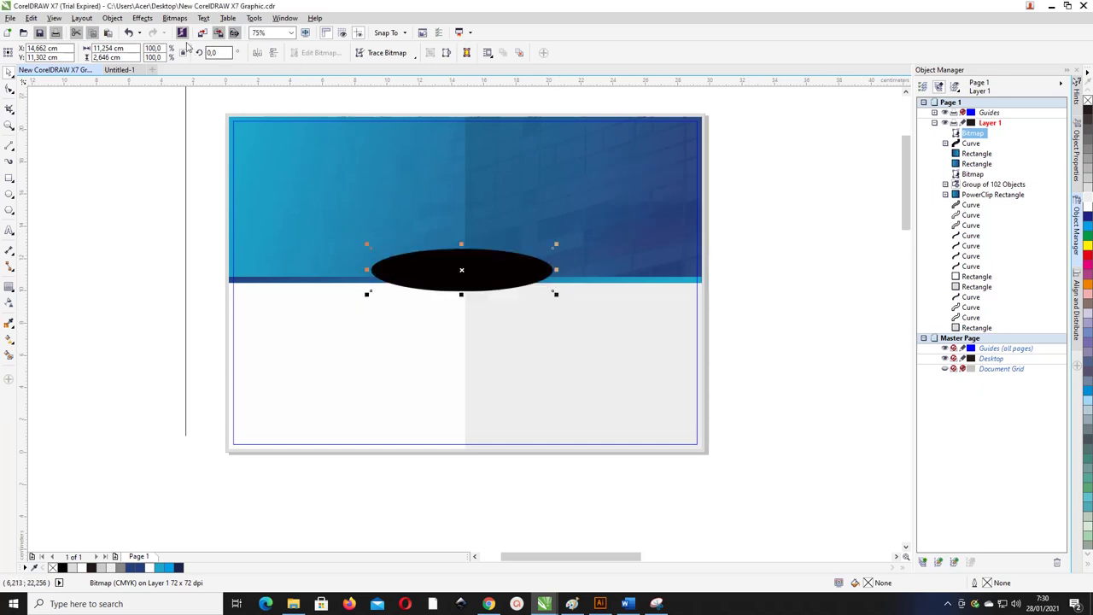
Apply a Gaussian Blur with an 8-pixel radius to the black ellipse bitmap.
left_click(175, 18)
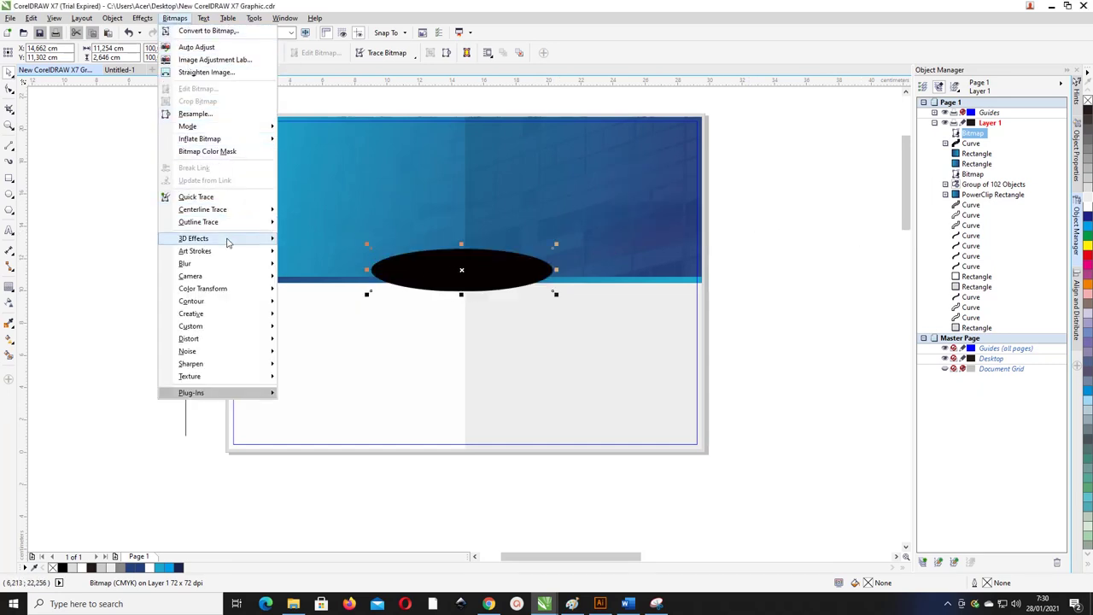
mouse_move(232, 270)
left_click(321, 277)
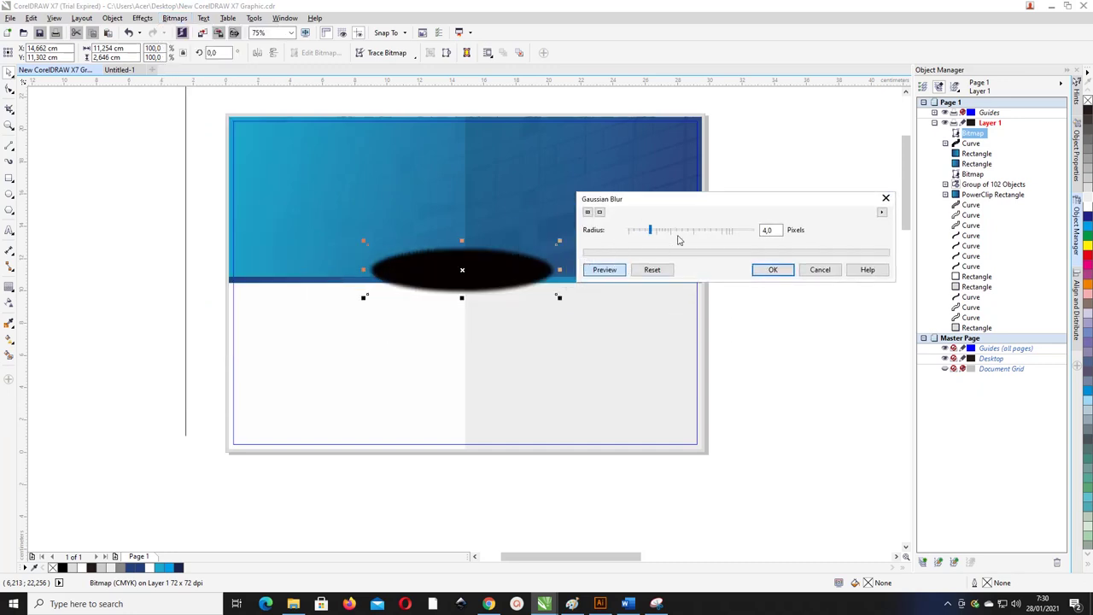
left_click_drag(650, 229, 664, 230)
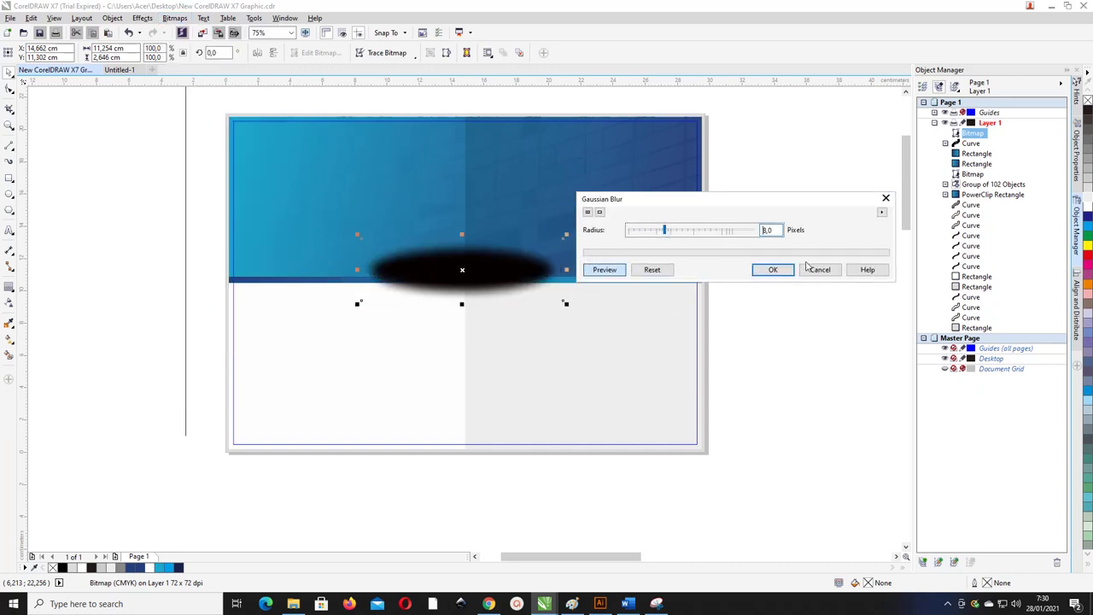
left_click(774, 270)
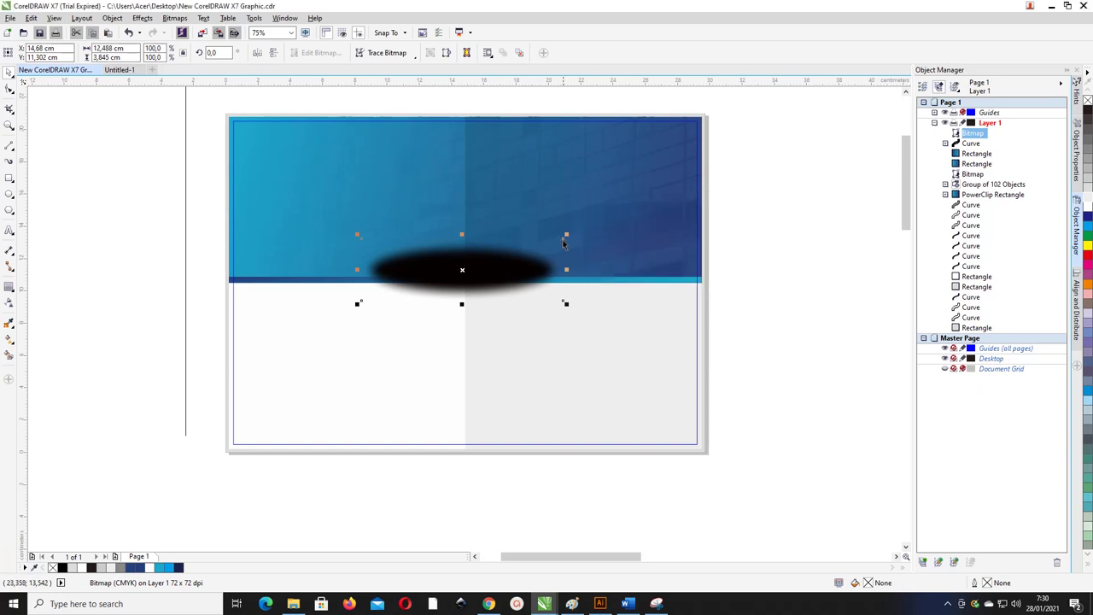
Send the blurred ellipse back three positions so it lies behind the thin gradient strip and the blue header rectangle.
key("ctrl+Page_Down")
key("ctrl+Page_Down")
key("ctrl+Page_Down")
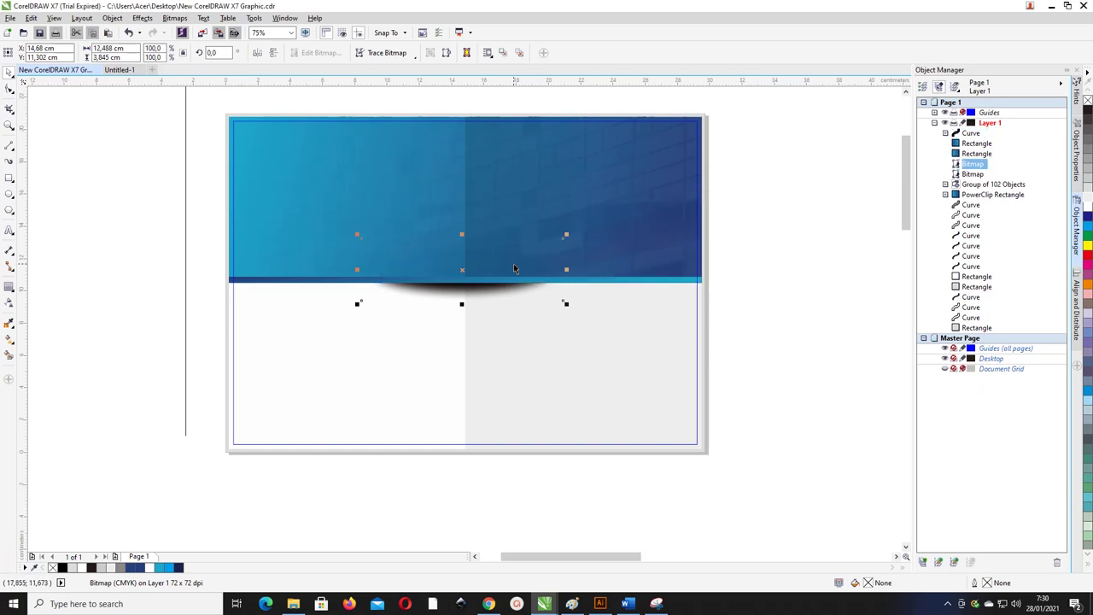
Apply a uniform transparency of 15 to the blurred ellipse shadow.
left_click(8, 303)
left_click(24, 52)
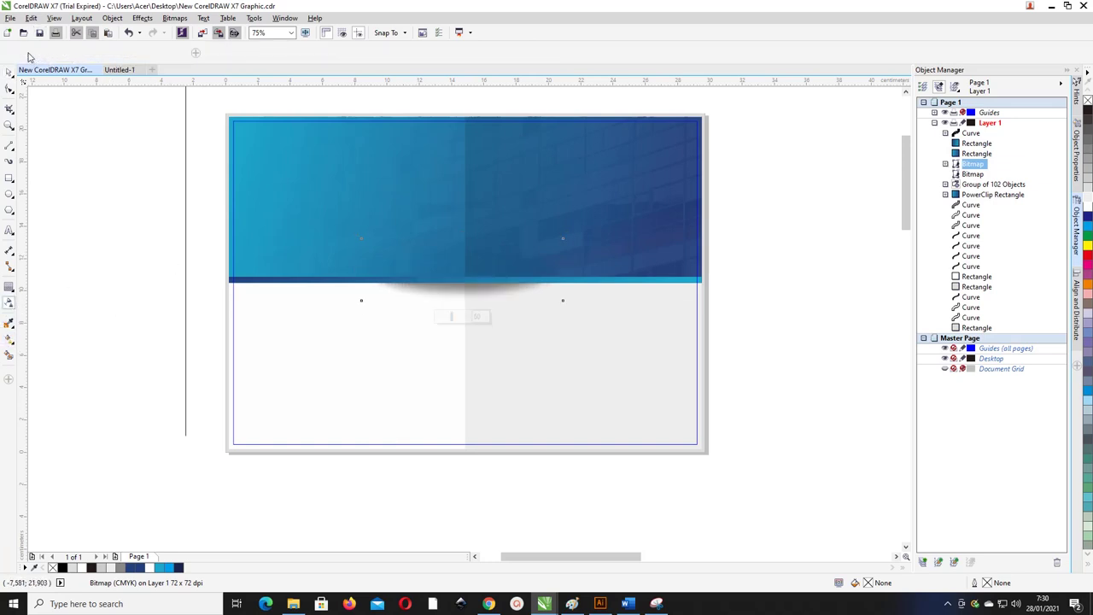
left_click(197, 53)
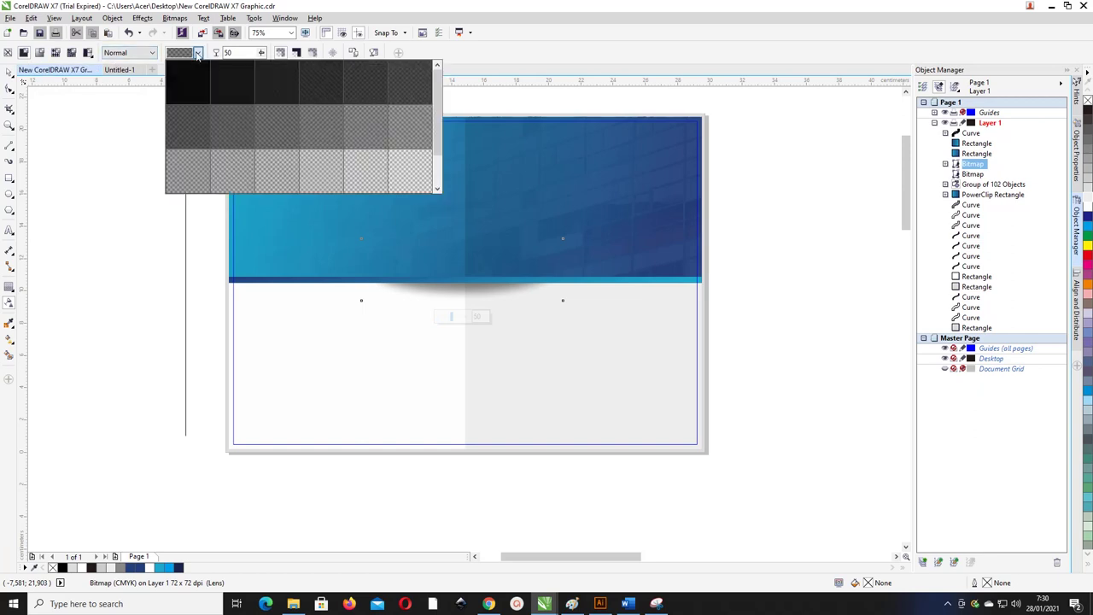
left_click(276, 79)
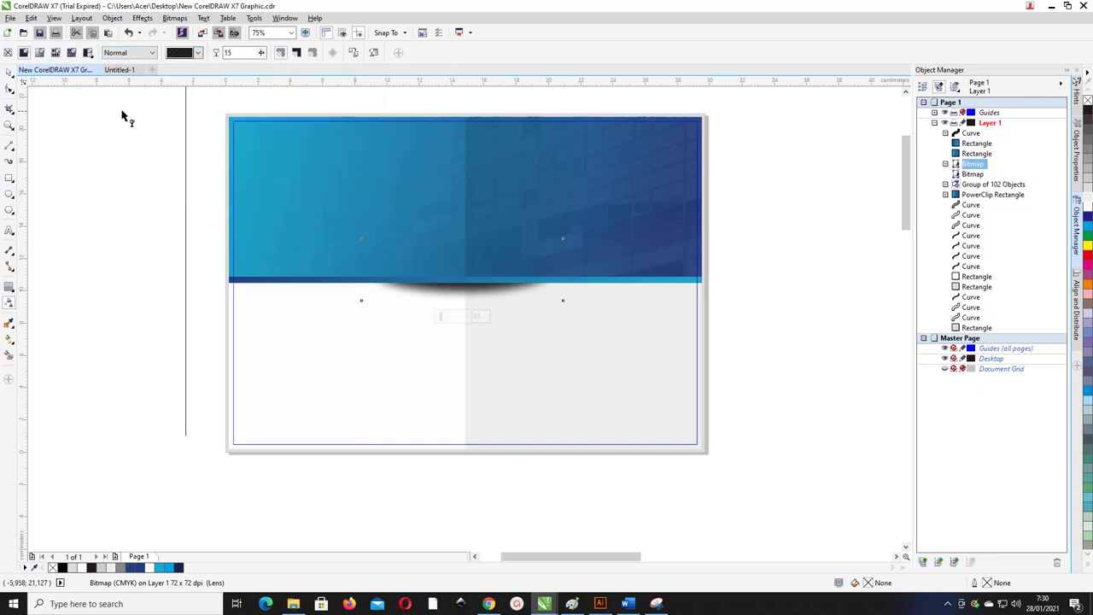
Nudge the shadow up to a Y position of about 11.65 cm and widen it symmetrically to about 15.9 cm.
left_click(10, 77)
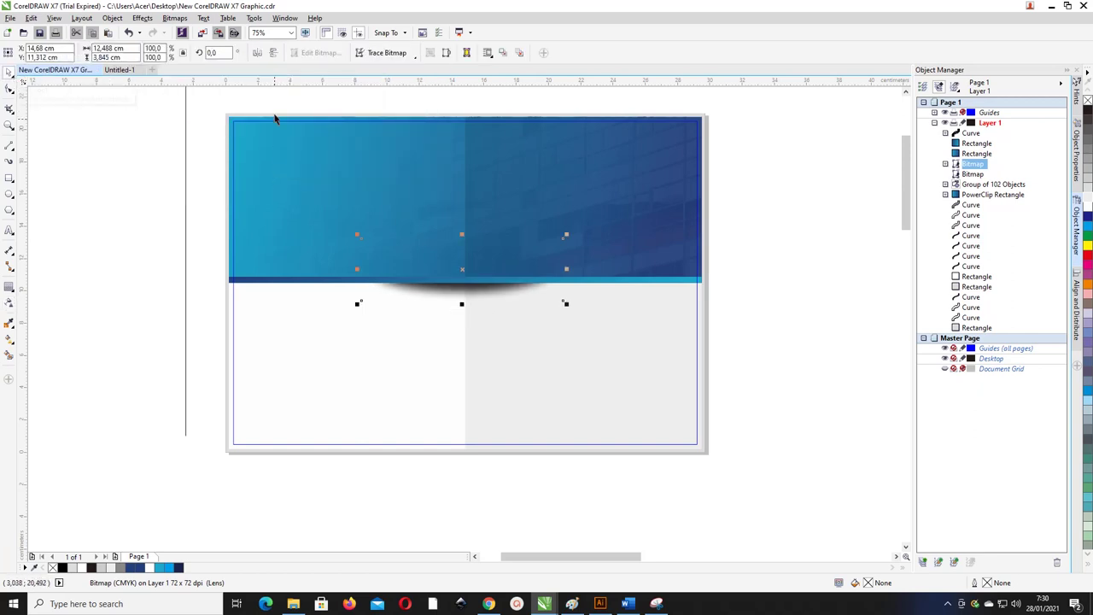
key("Up")
key("Up")
key("Up")
key("Up")
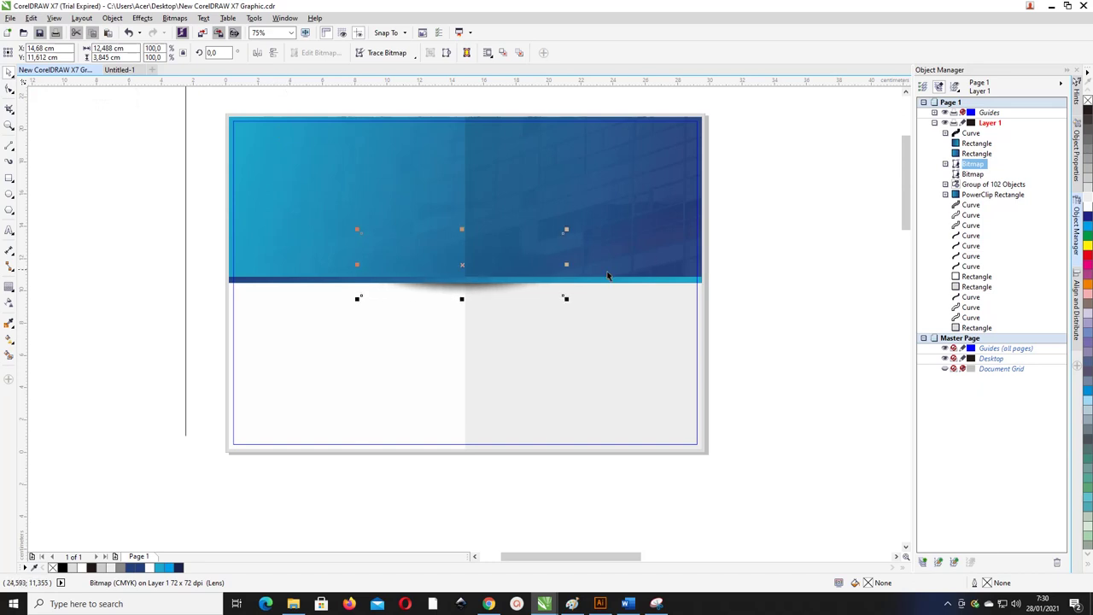
left_click_drag(566, 264, 593, 265)
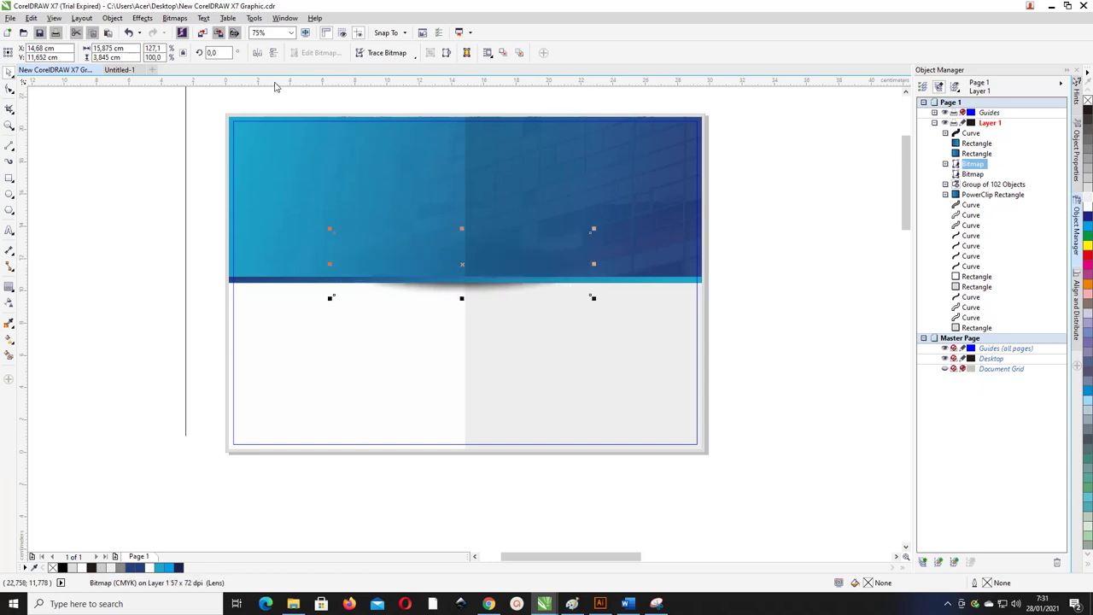
Set the shadow bitmap's transparency merge mode to Multiply and deselect it.
left_click(9, 302)
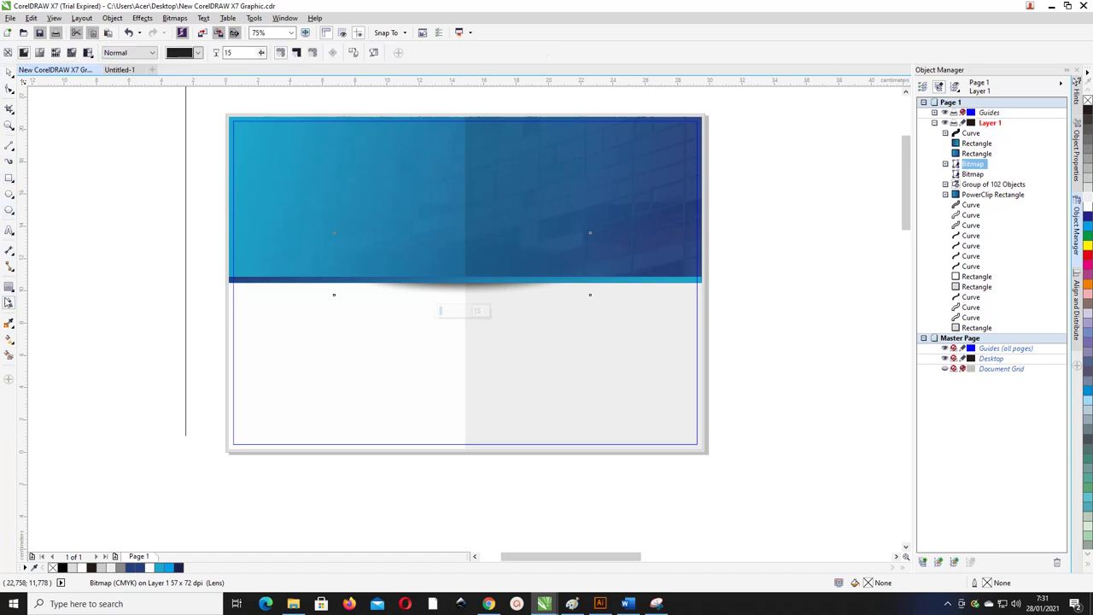
left_click(128, 52)
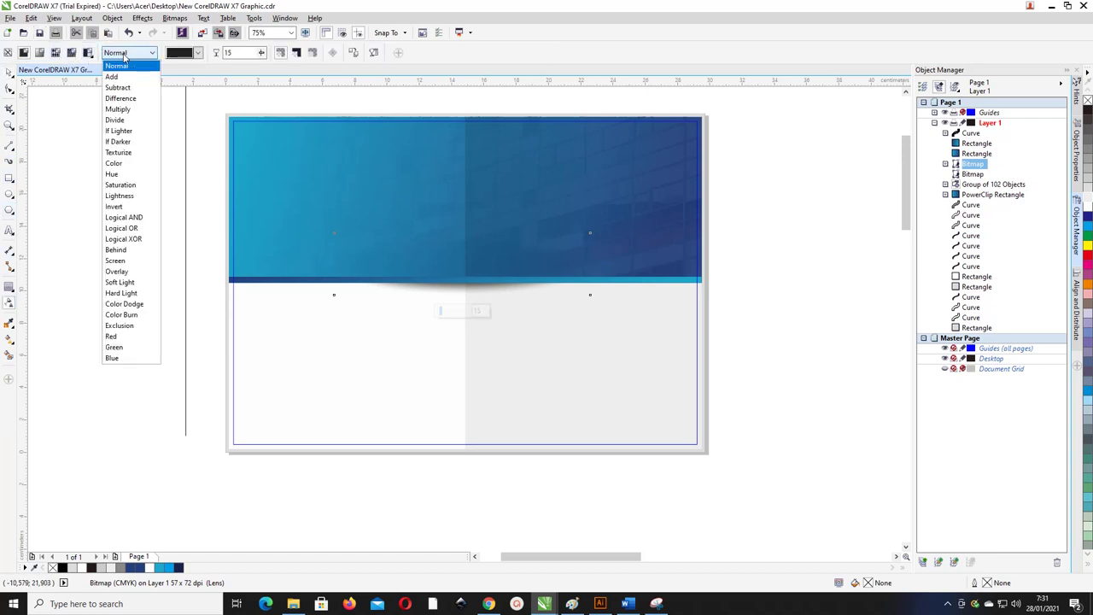
left_click(120, 109)
left_click(134, 127)
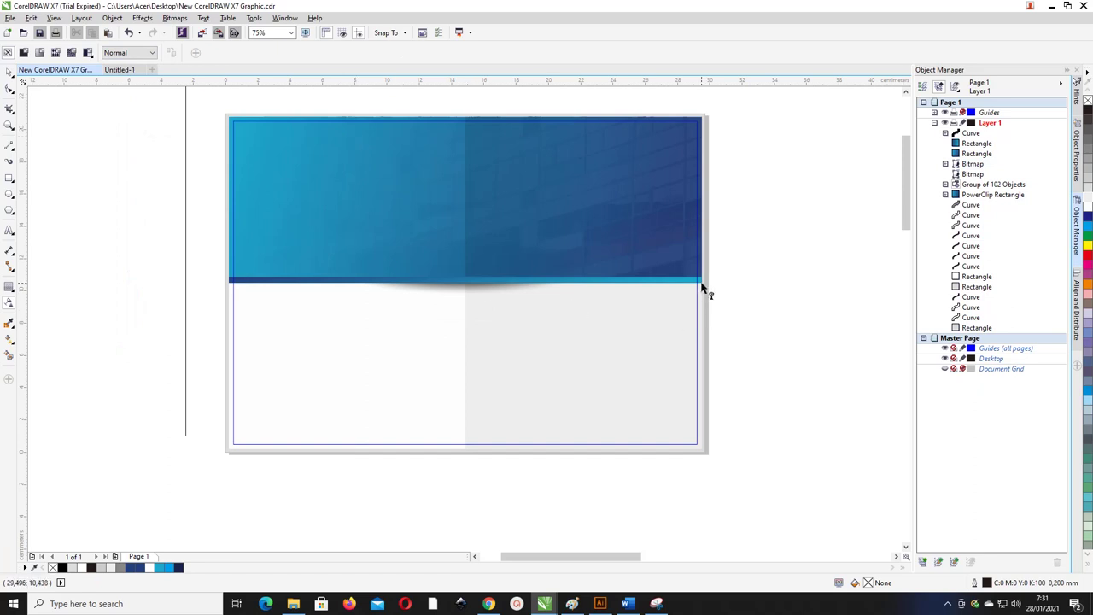
Duplicate the thin gradient strip below the header, align the copy exactly over the original, and select only the top copy.
left_click(9, 72)
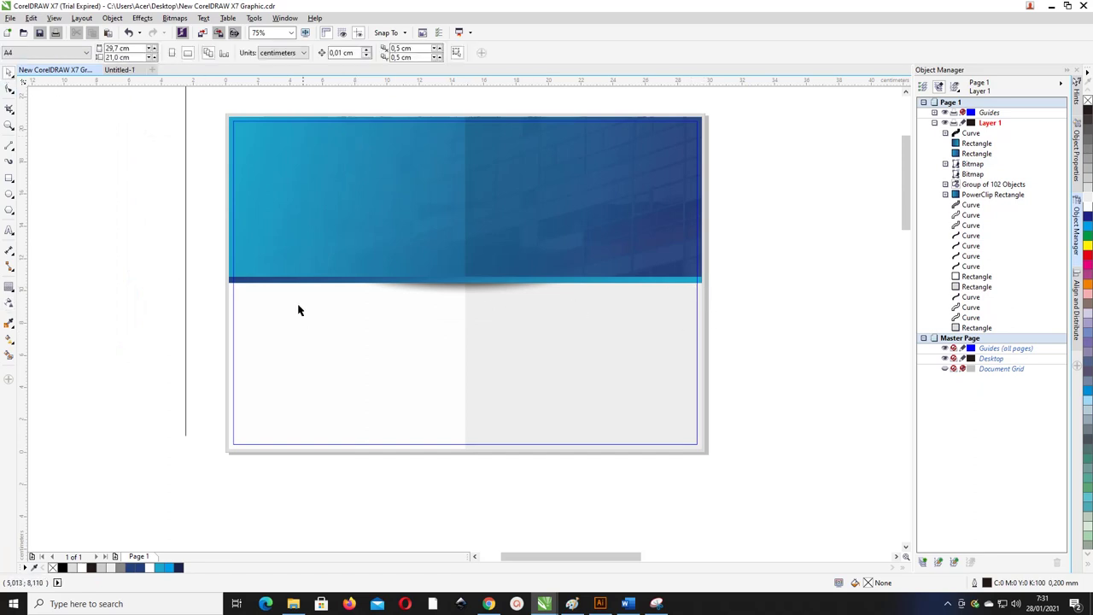
left_click(347, 342)
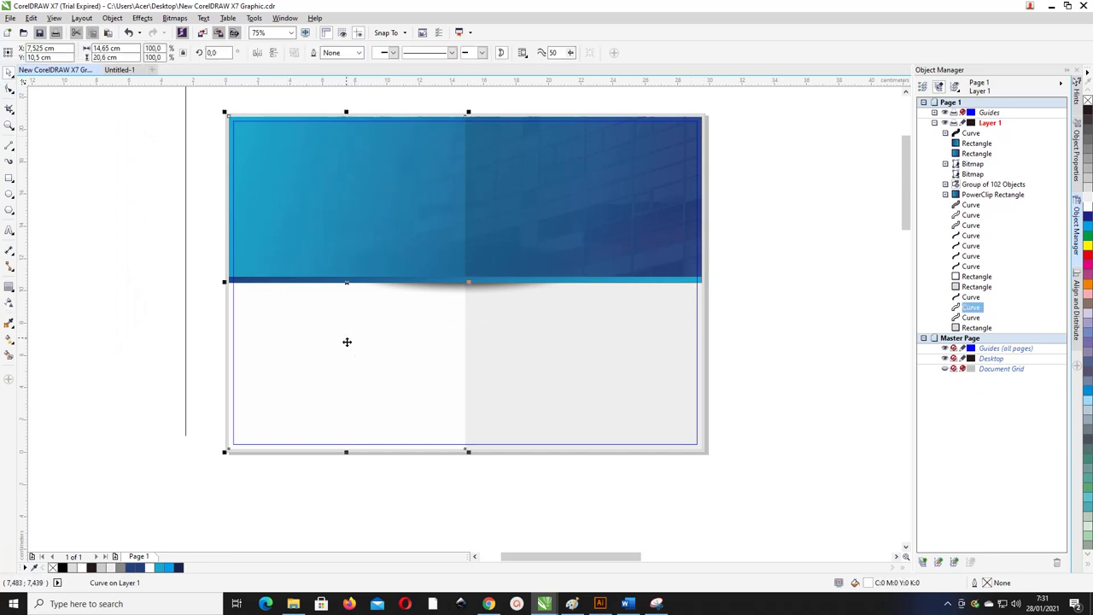
left_click(662, 279)
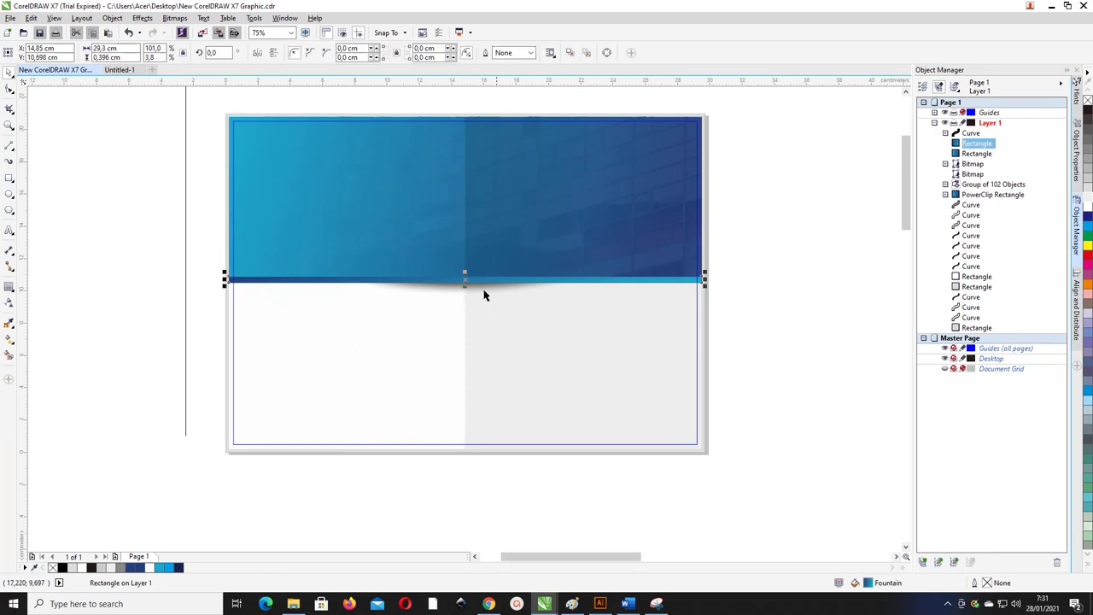
scroll(465, 287, "up", 2)
scroll(466, 287, "down", 2)
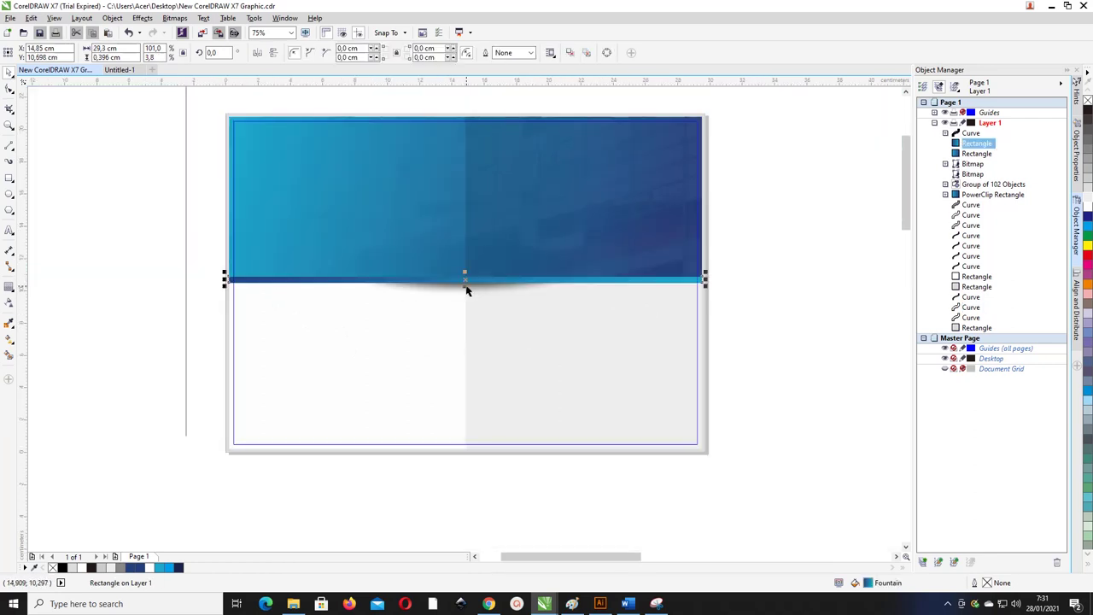
key("ctrl+d")
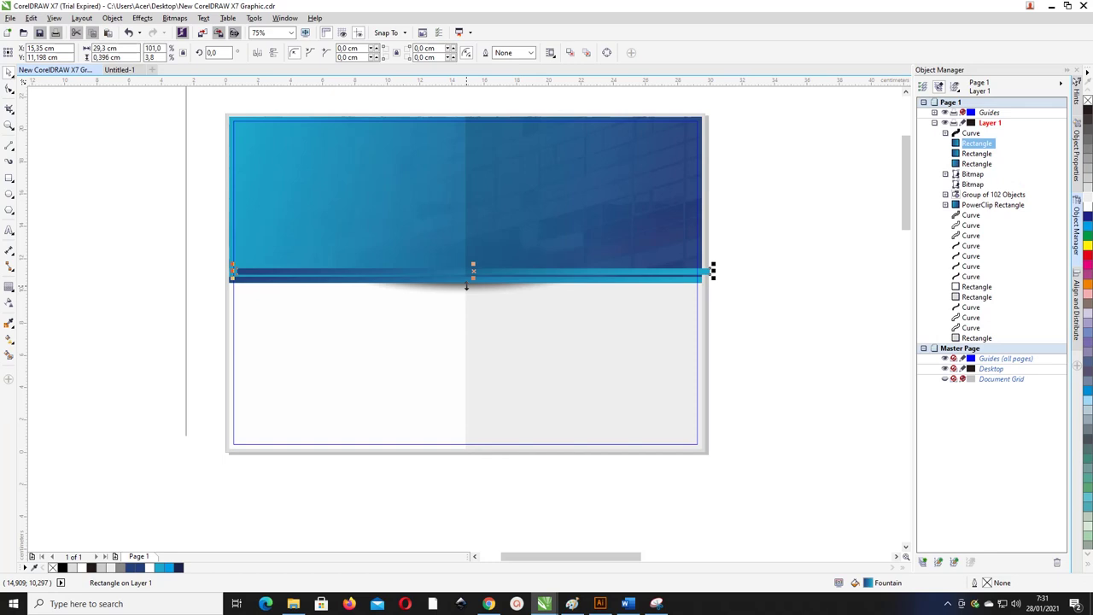
left_click(426, 276, "shift")
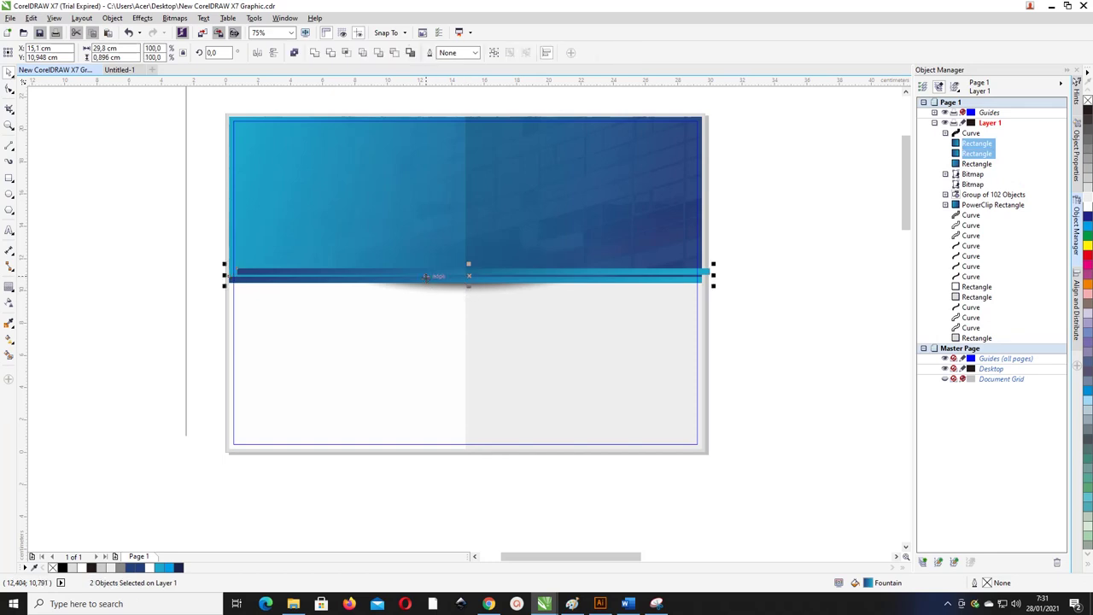
key("l")
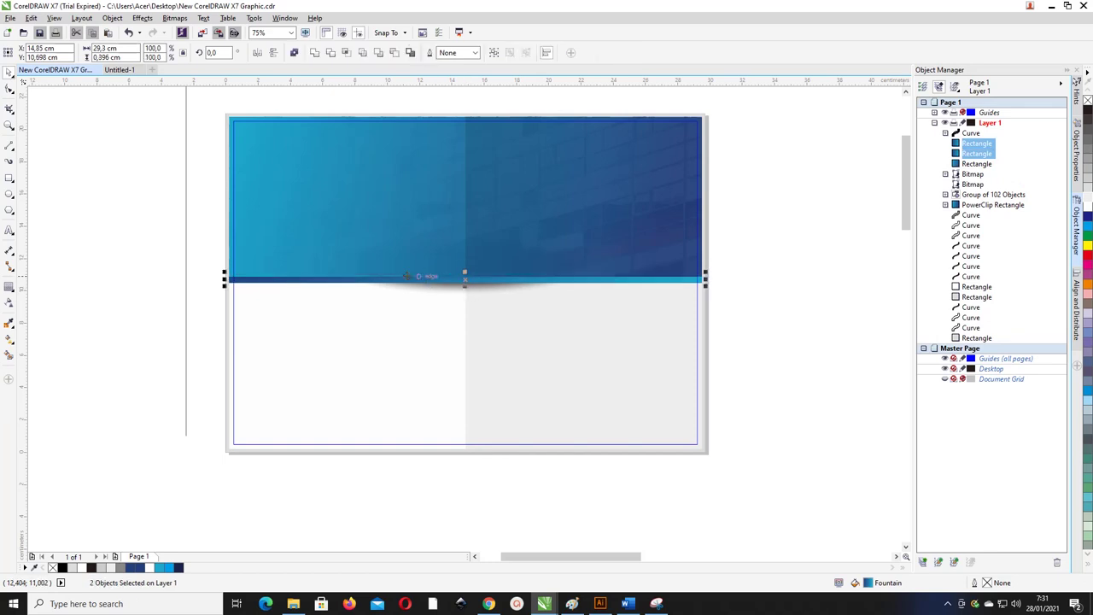
left_click(184, 213)
left_click(266, 280)
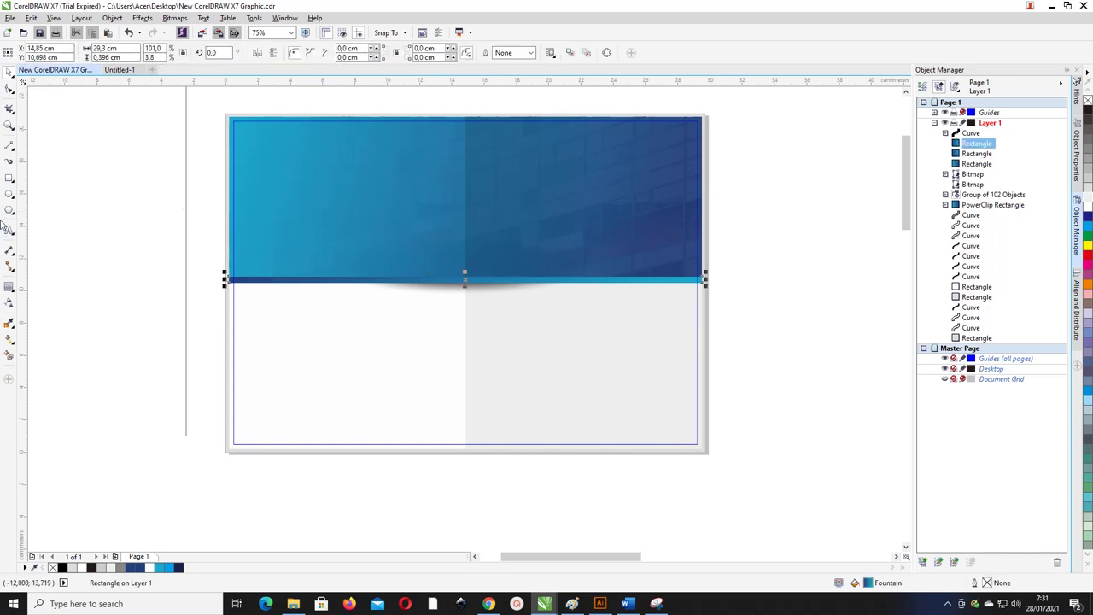
Fill the duplicate strip with black and stretch it downward to a height of about 1.7 cm.
left_click(60, 568)
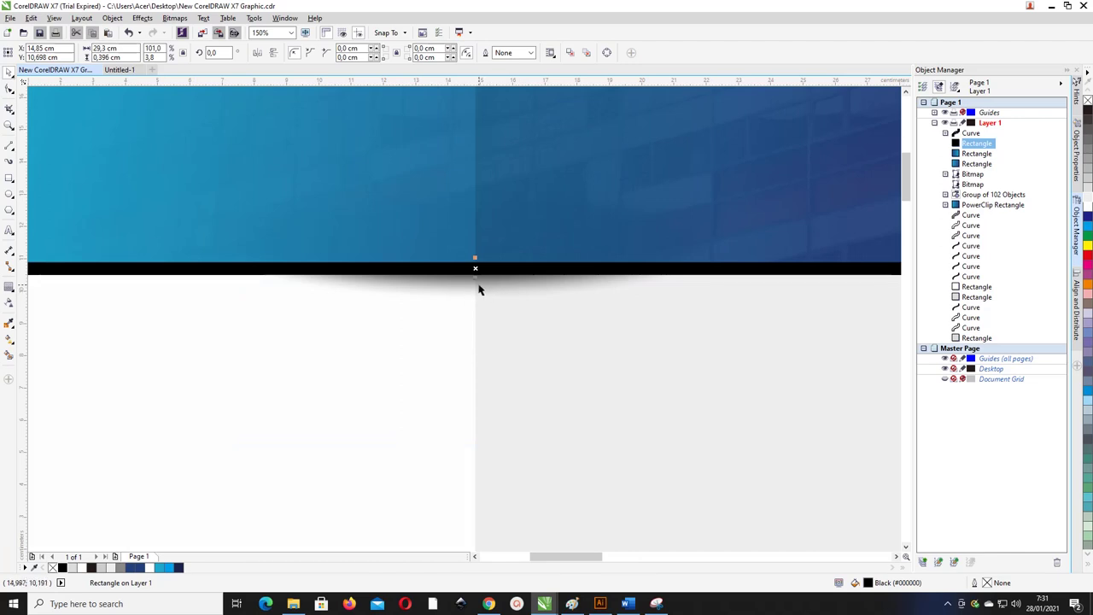
left_click_drag(476, 288, 476, 317)
scroll(470, 296, "down", 2)
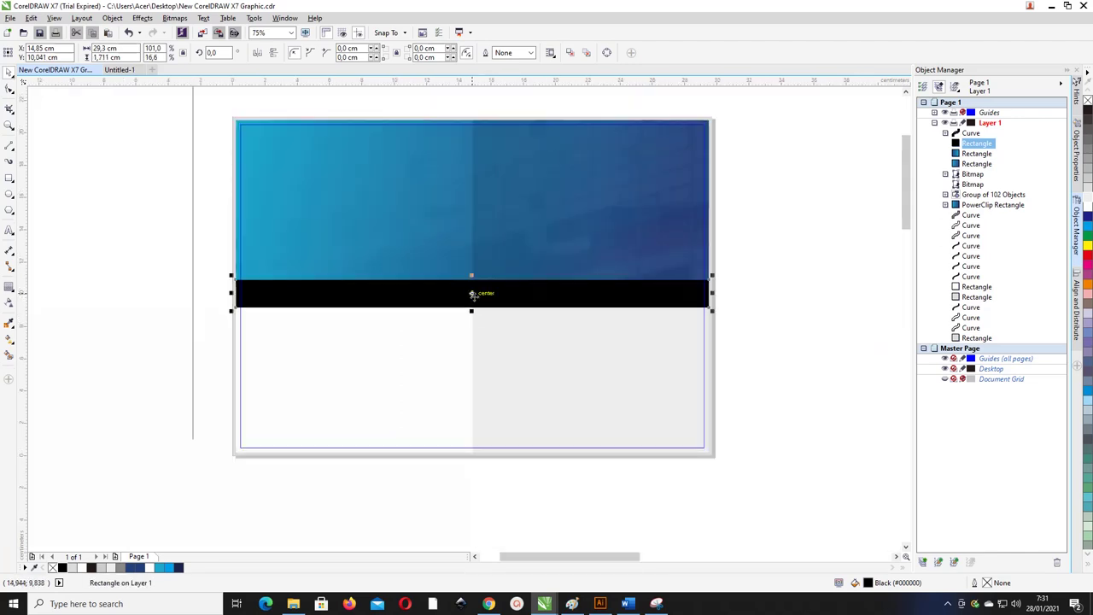
Convert the black rectangle to curves and bend its bottom edge upward into a shallow arch.
left_click(9, 89)
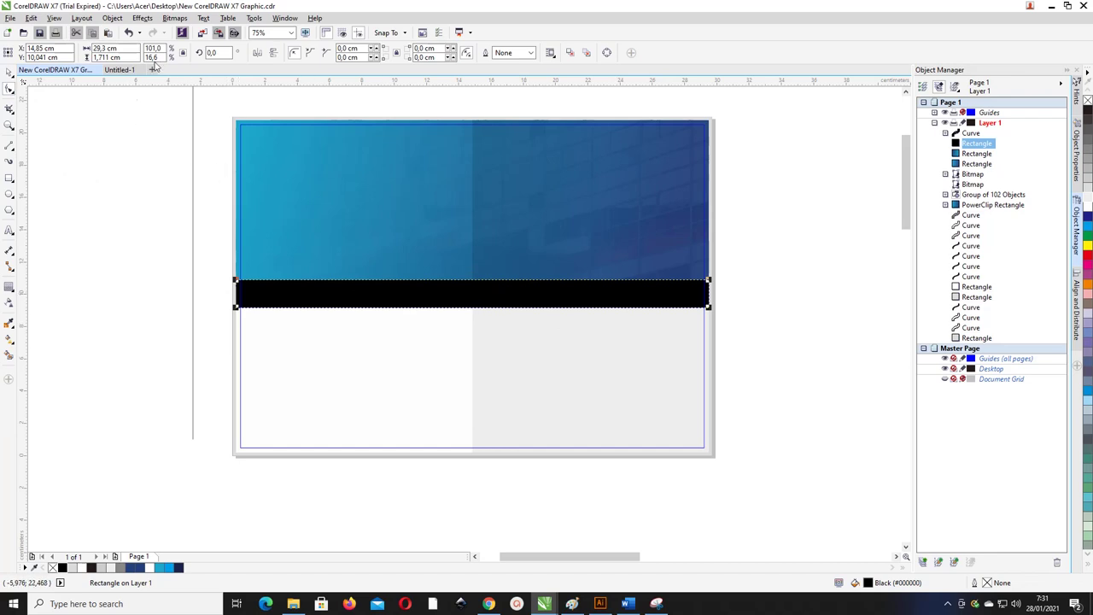
left_click(114, 19)
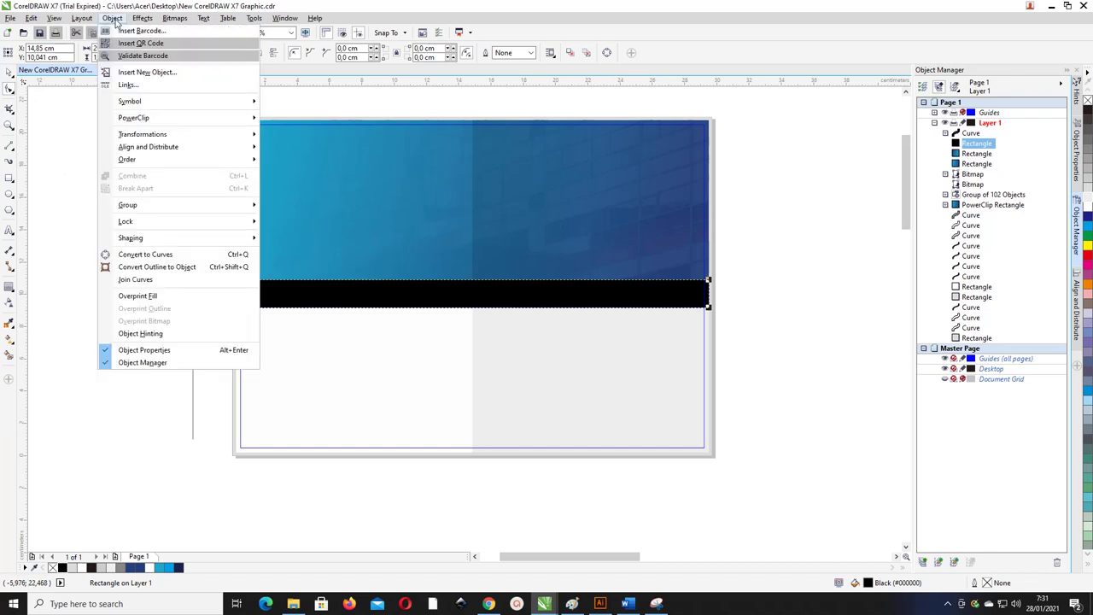
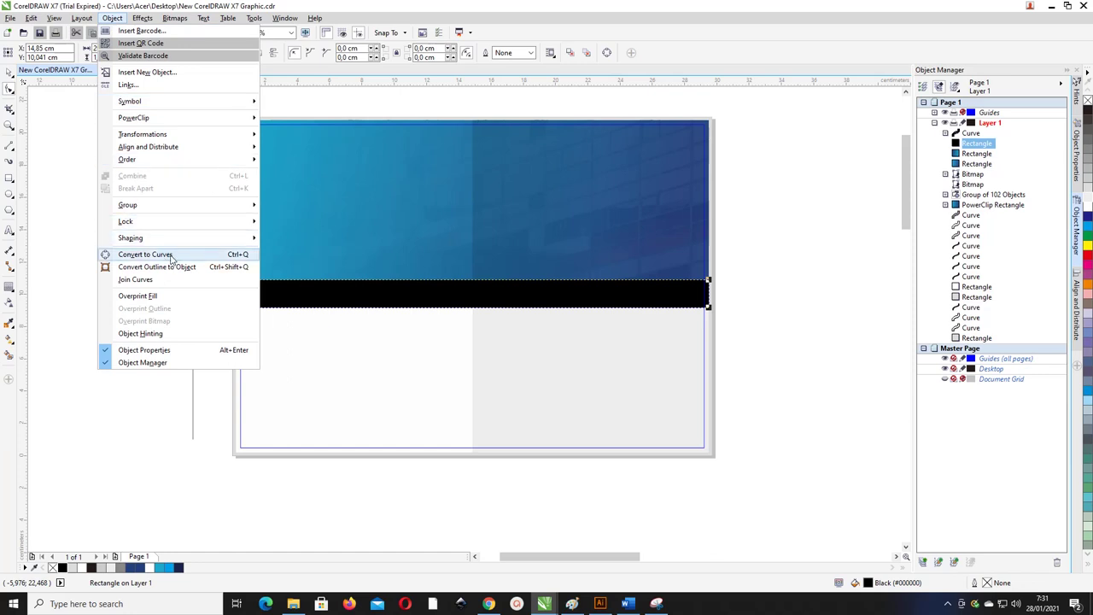
left_click(145, 254)
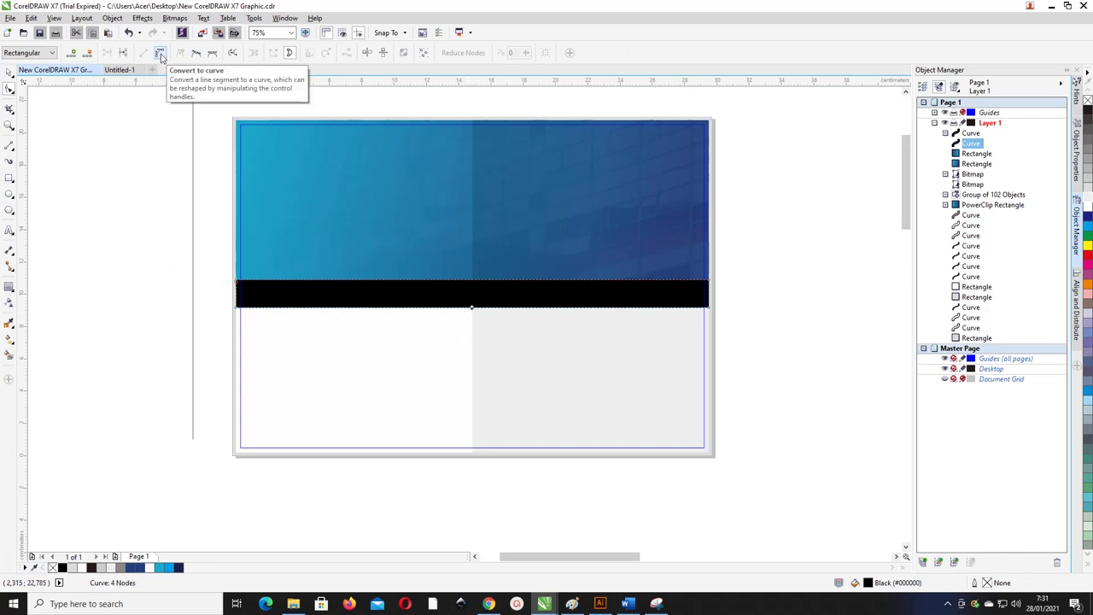
left_click_drag(395, 309, 398, 297)
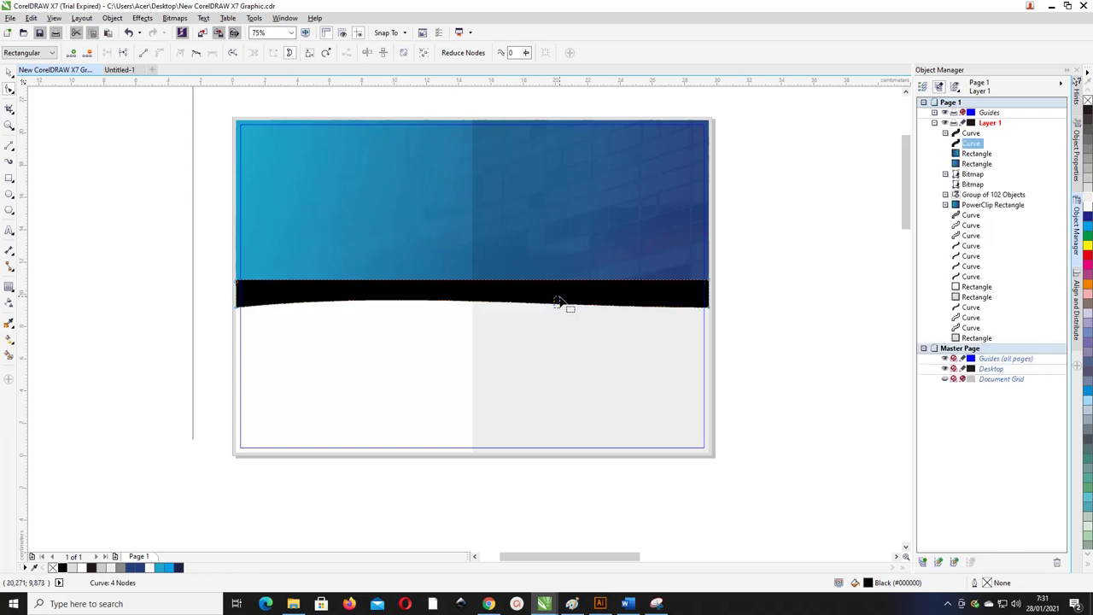
left_click(709, 307)
left_click_drag(555, 311, 556, 295)
left_click(9, 74)
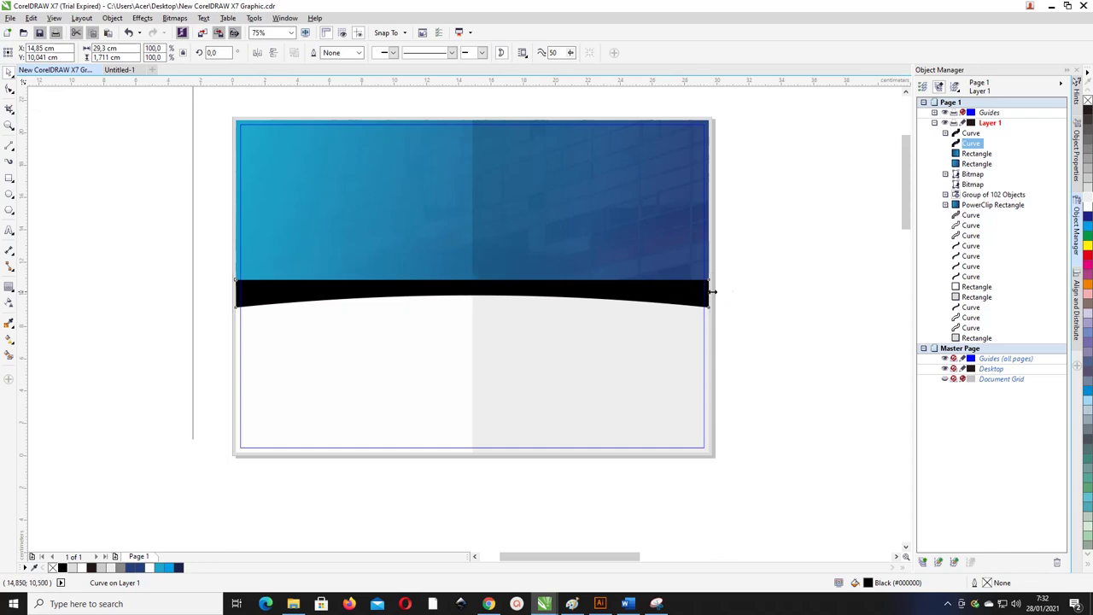
Narrow the black arched shape symmetrically to about 28.06 cm and move it up to a Y position of about 10.58 cm.
left_click_drag(713, 291, 702, 293)
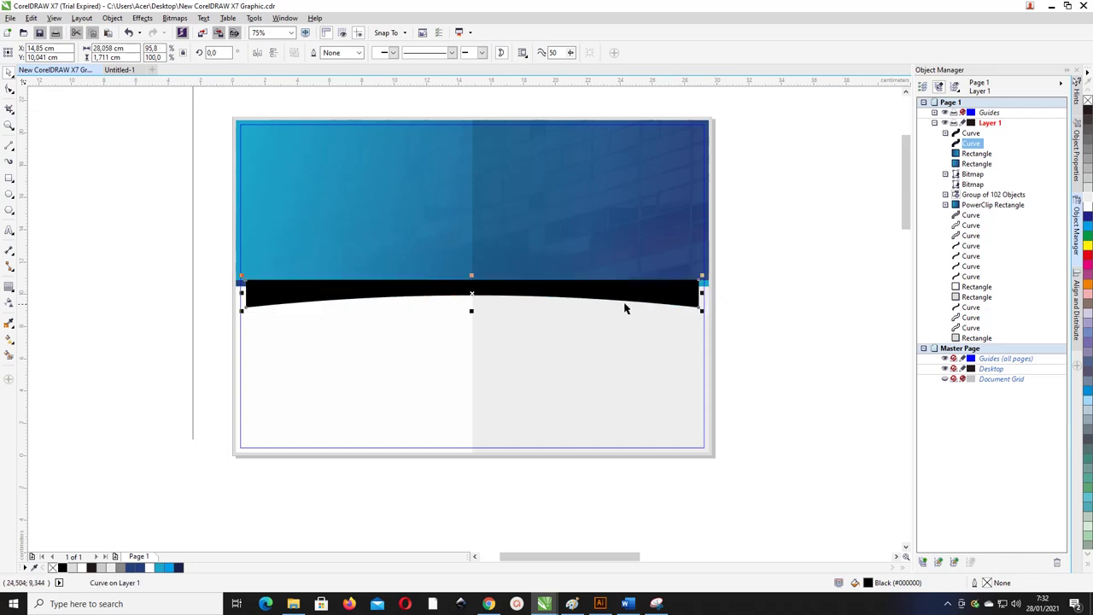
left_click_drag(624, 308, 623, 291)
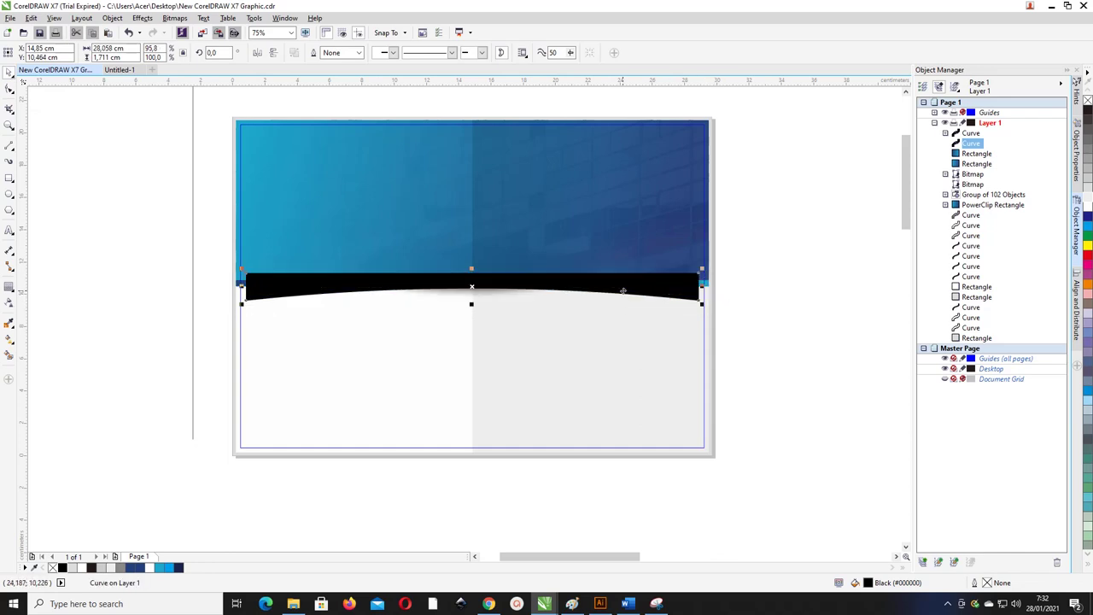
left_click_drag(536, 287, 535, 277)
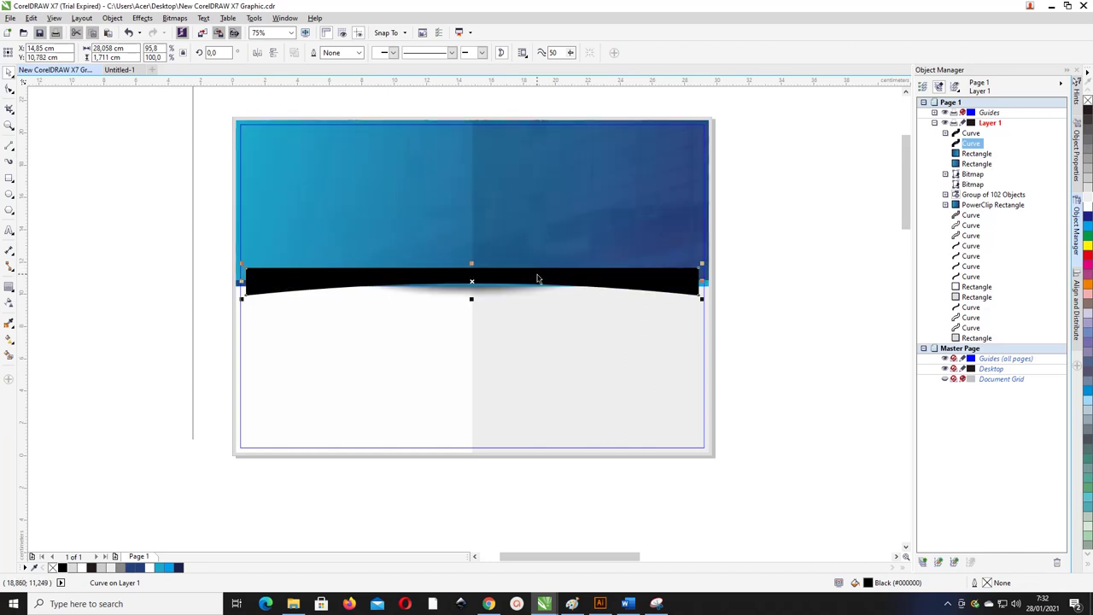
key("Down")
key("Down")
key("Down")
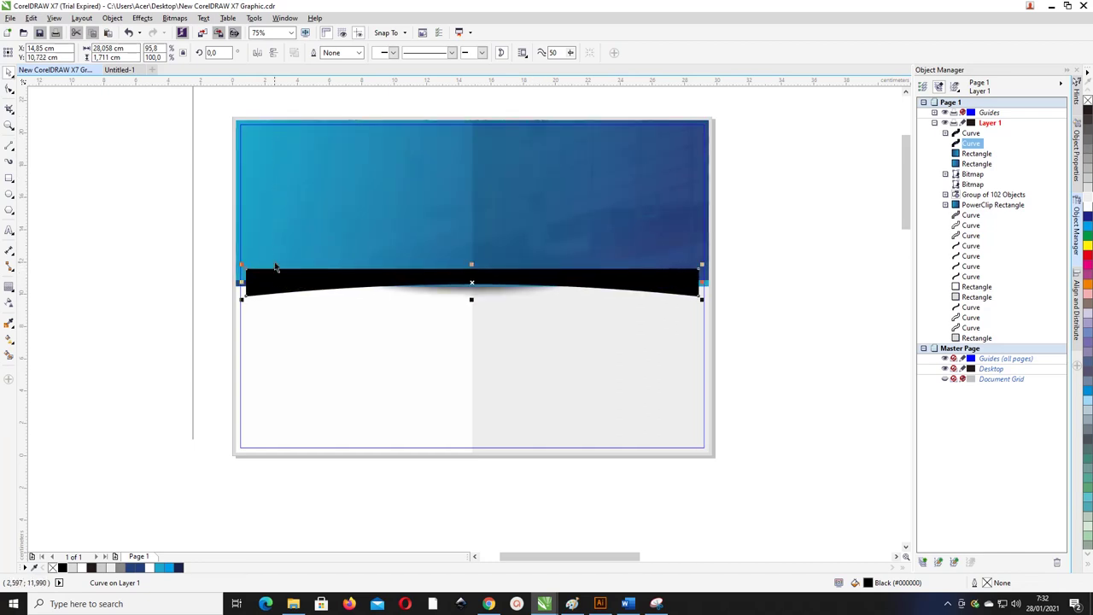
left_click_drag(318, 279, 330, 282)
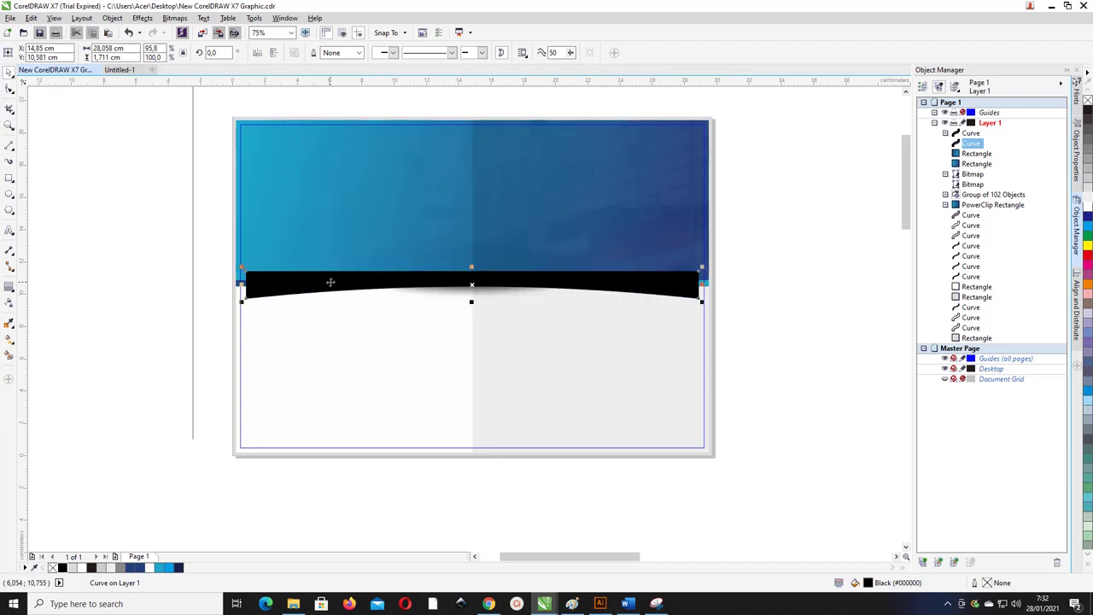
Convert the black arched shape to a 72 dpi CMYK bitmap with anti-aliasing and a transparent background.
left_click(175, 18)
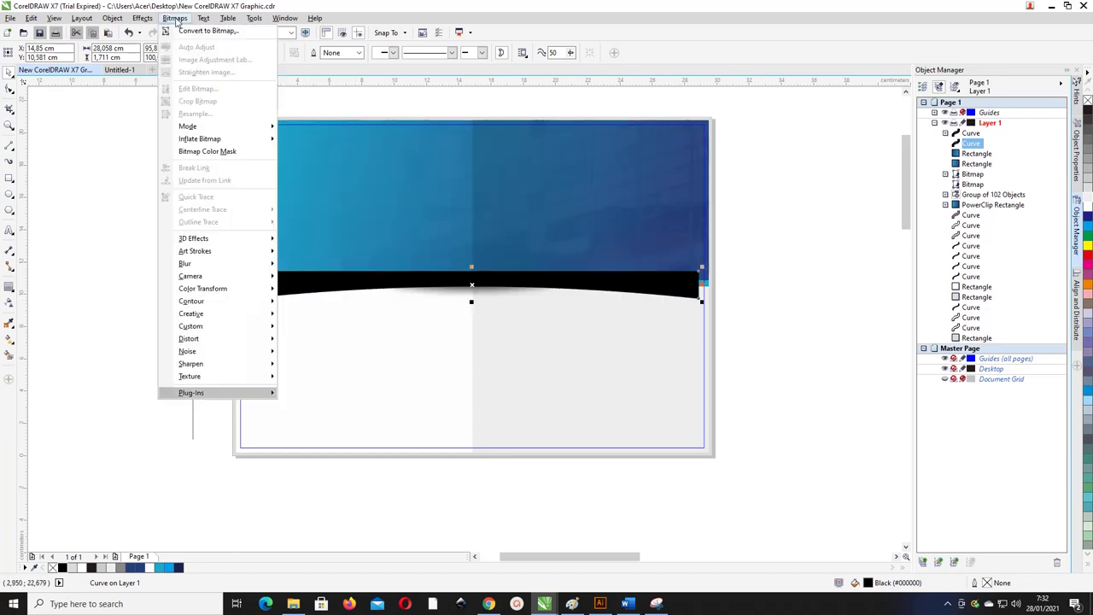
left_click(205, 31)
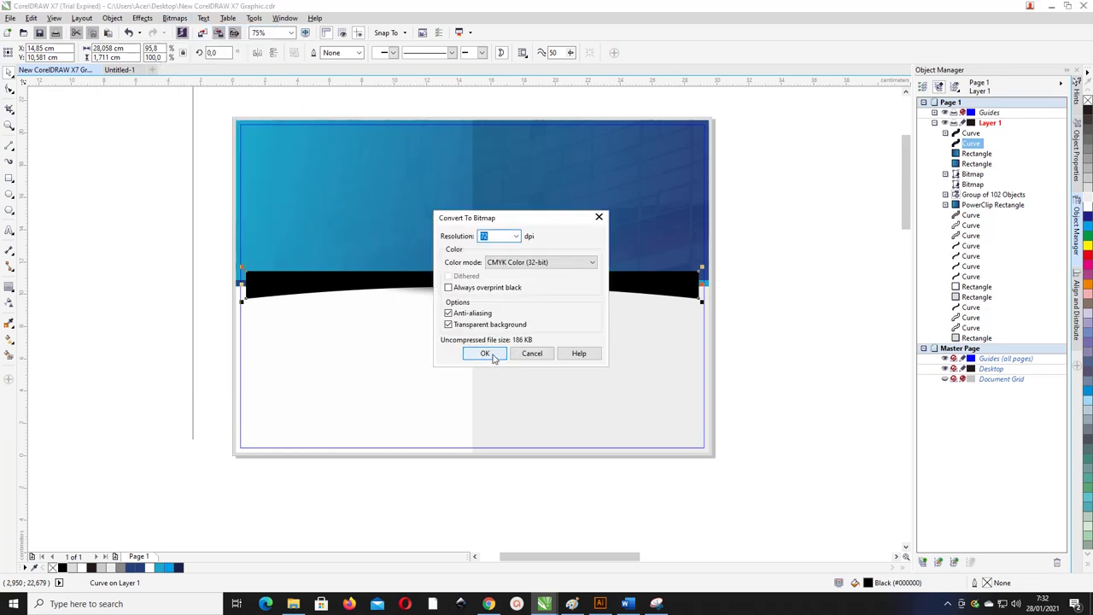
left_click(487, 353)
Apply a Gaussian blur with a radius of 8 pixels to the black arched bitmap.
left_click(175, 18)
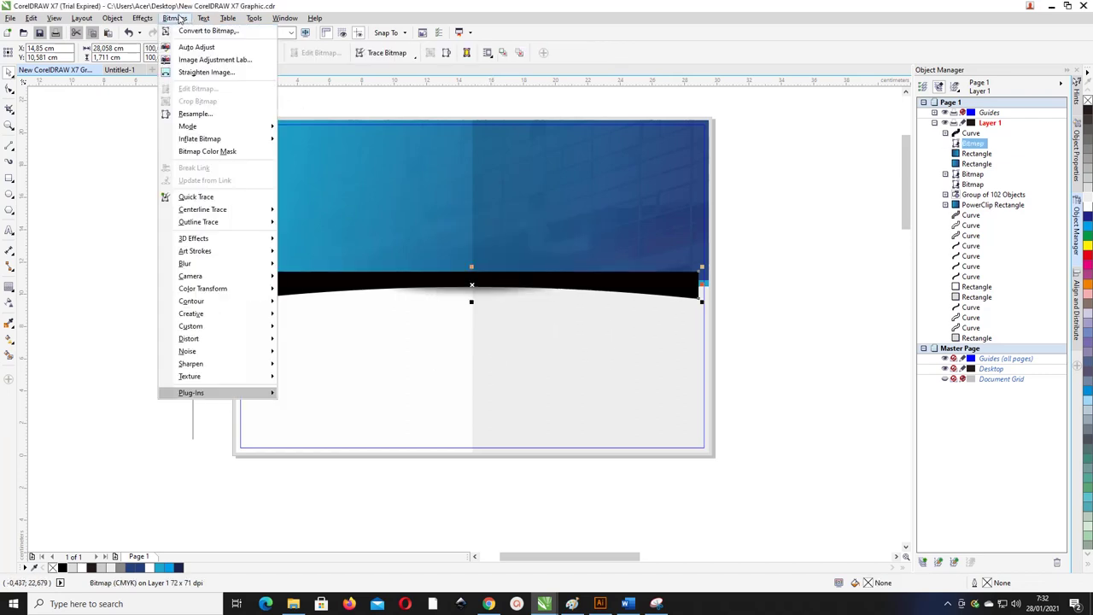
mouse_move(222, 263)
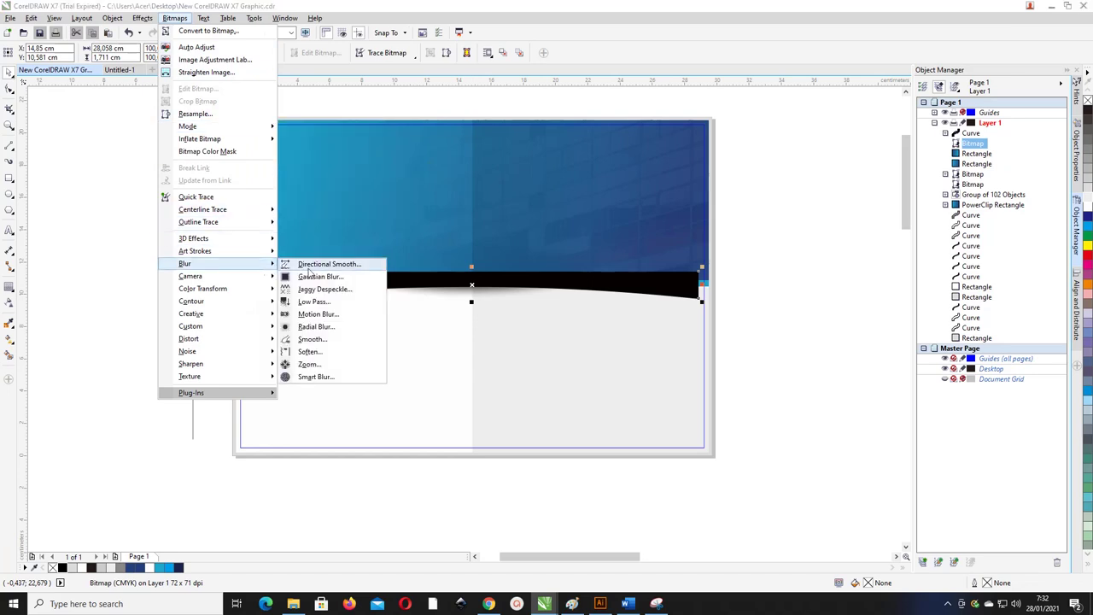
left_click(332, 276)
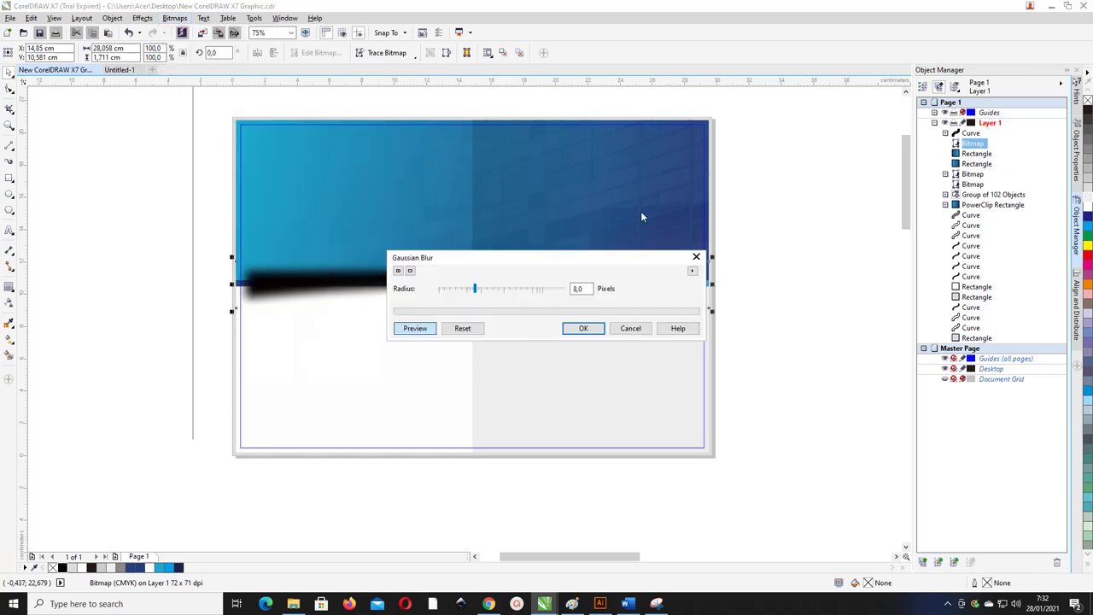
left_click_drag(587, 263, 754, 190)
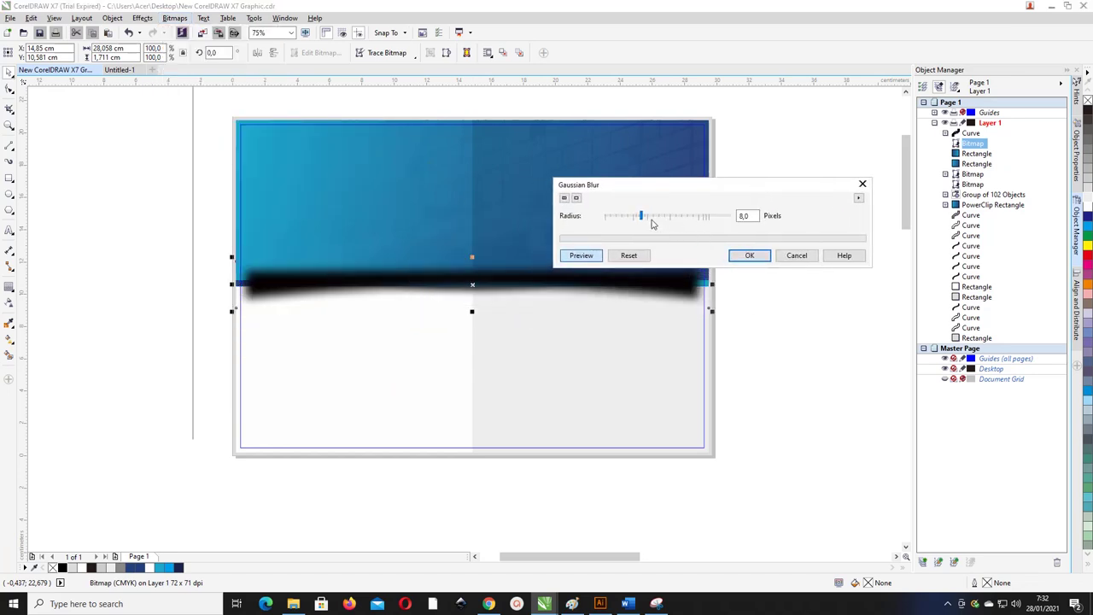
left_click_drag(642, 217, 641, 217)
left_click(749, 256)
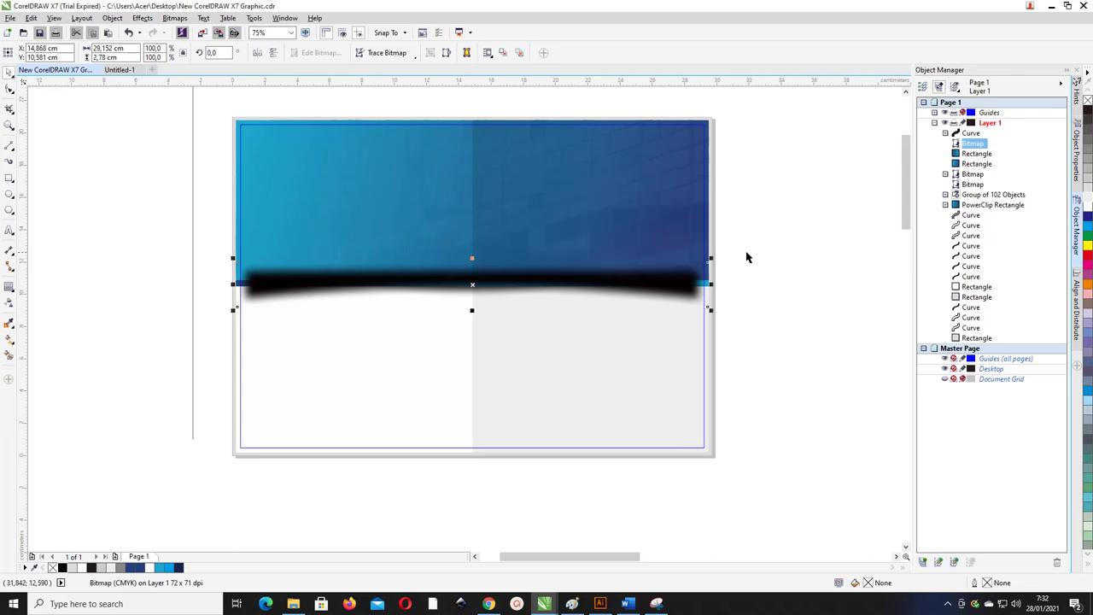
Send the blurred arched bitmap back behind the gradient strip and the blue header, keeping its original position.
left_click_drag(600, 283, 602, 273)
key("ctrl+z")
key("ctrl+Page_Down")
key("ctrl+Page_Down")
key("ctrl+Page_Down")
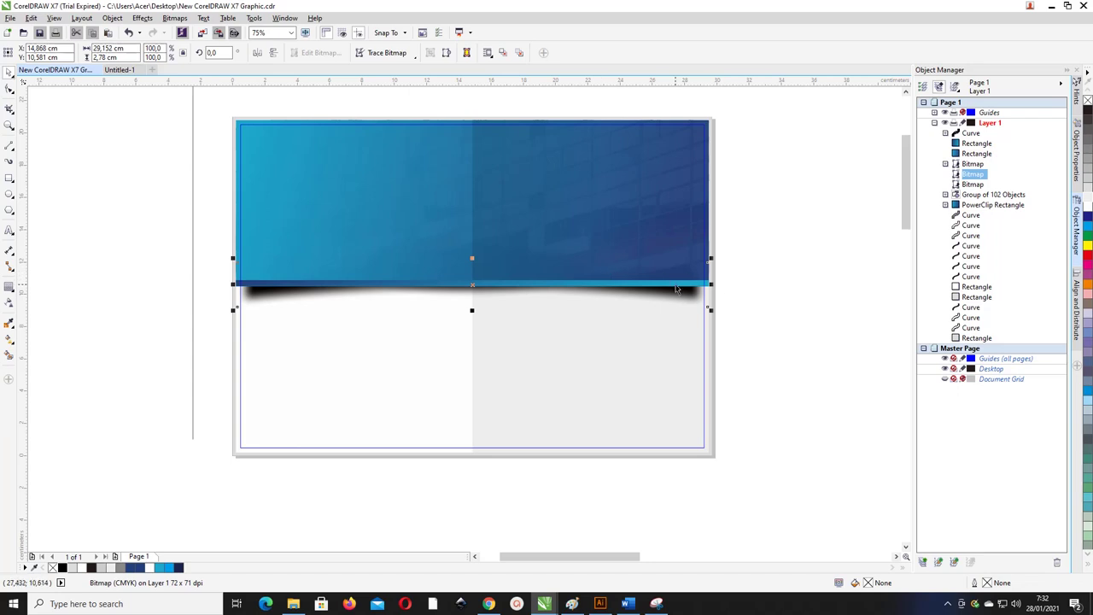
Raise the blurred arched shadow to a Y position of about 11.03 cm, widen it symmetrically to about 29.67 cm, and deselect it.
key("Up")
key("Up")
key("Up")
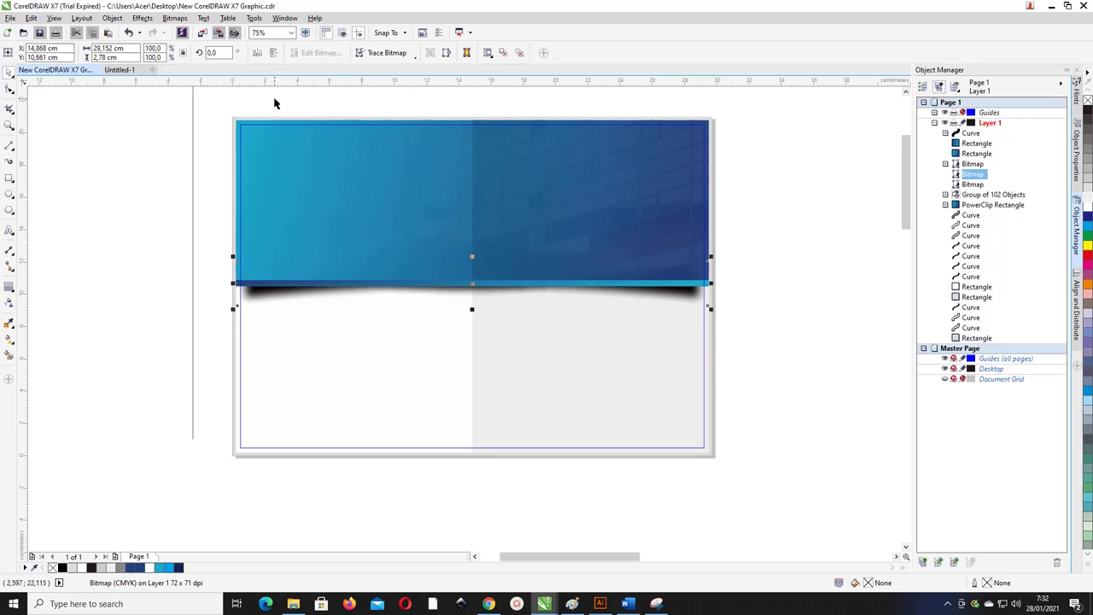
mouse_move(260, 283)
left_mouse_down()
mouse_move(257, 297)
mouse_move(257, 287)
left_mouse_up()
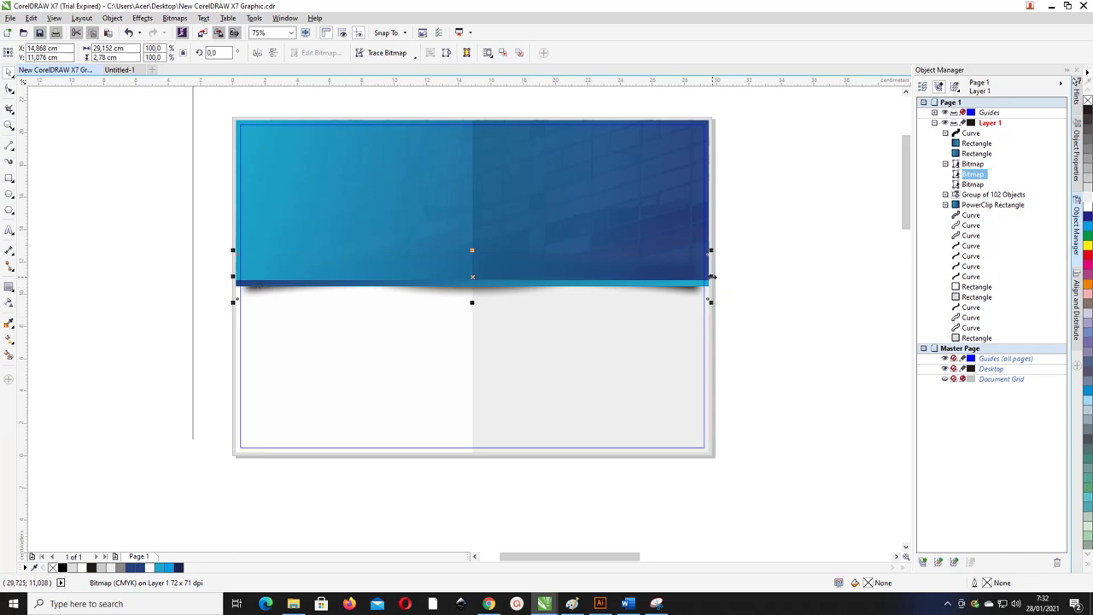
left_click_drag(711, 276, 716, 276)
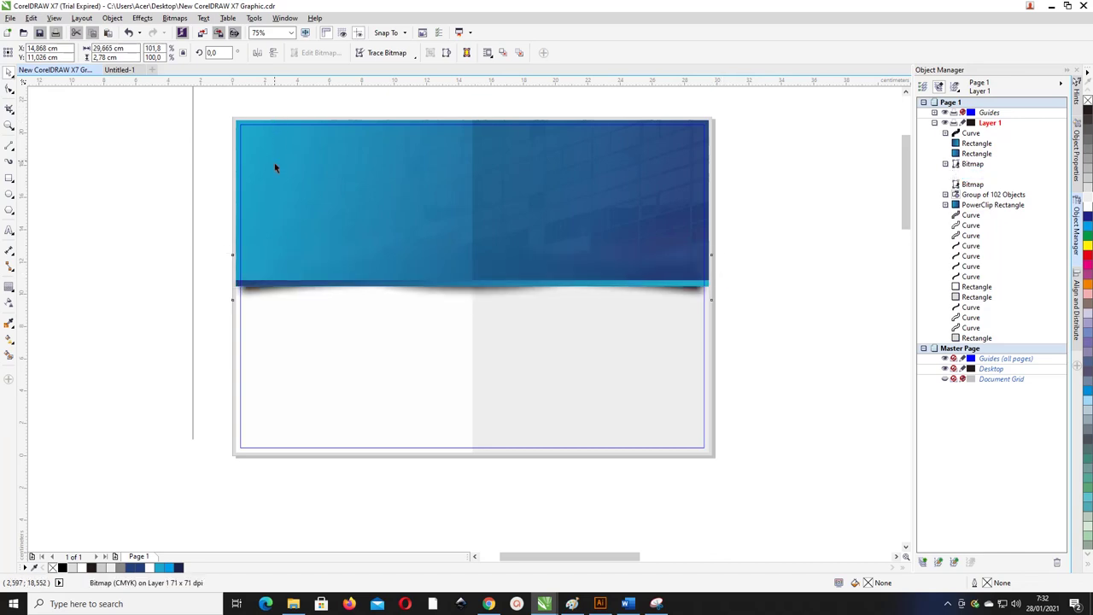
left_click(768, 161)
Copy the thin gradient strip straight down to the page's bottom edge, at a Y position of about 0.5 cm.
scroll(374, 149, "down", 1)
scroll(436, 169, "up", 1)
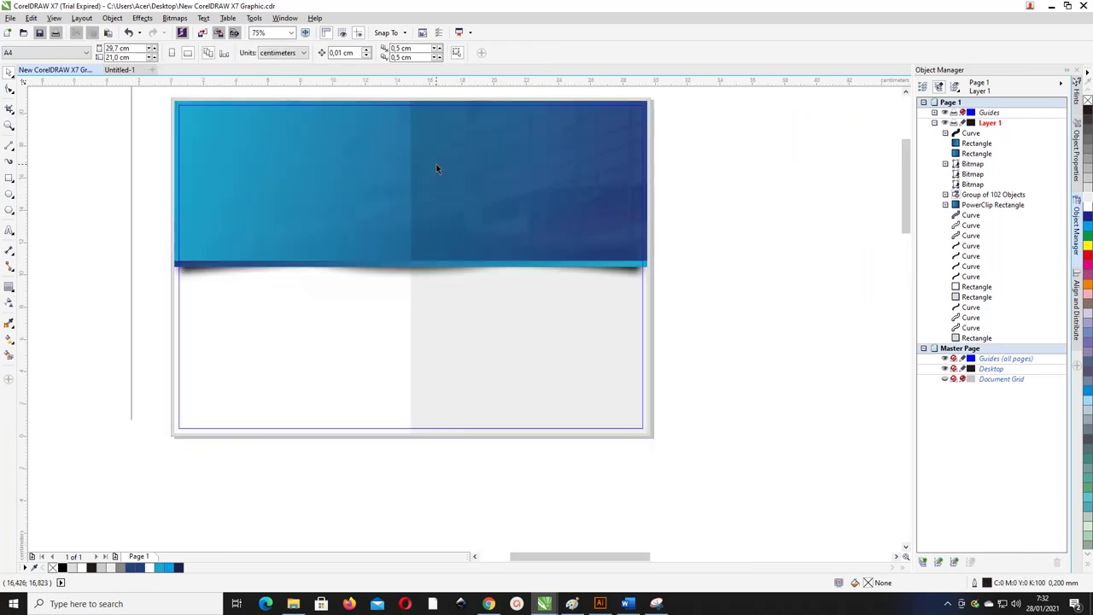
left_click(486, 265)
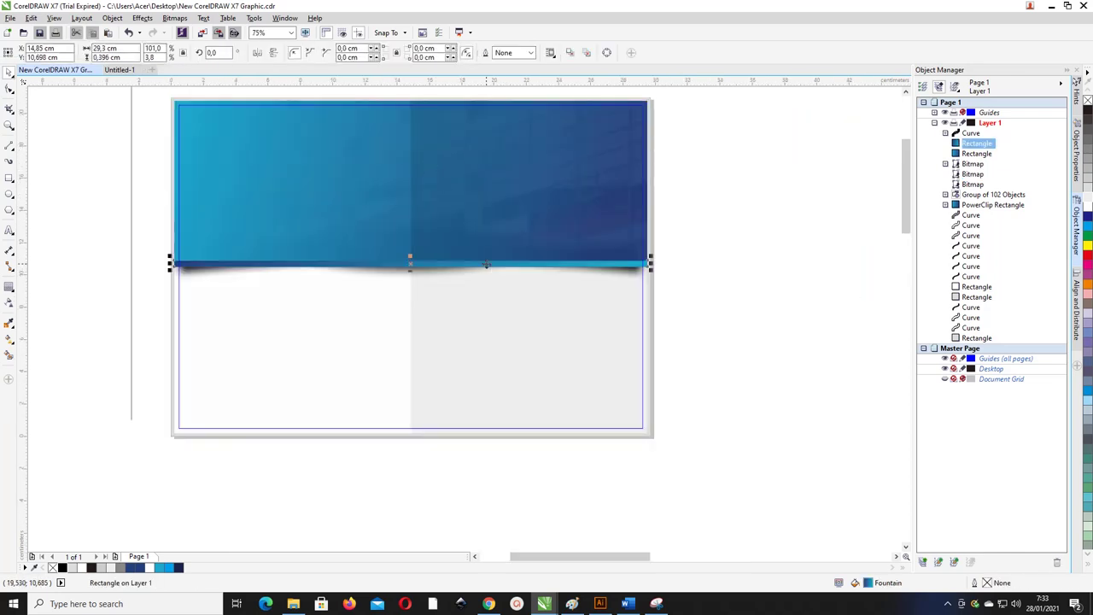
left_click_drag(486, 265, 481, 428)
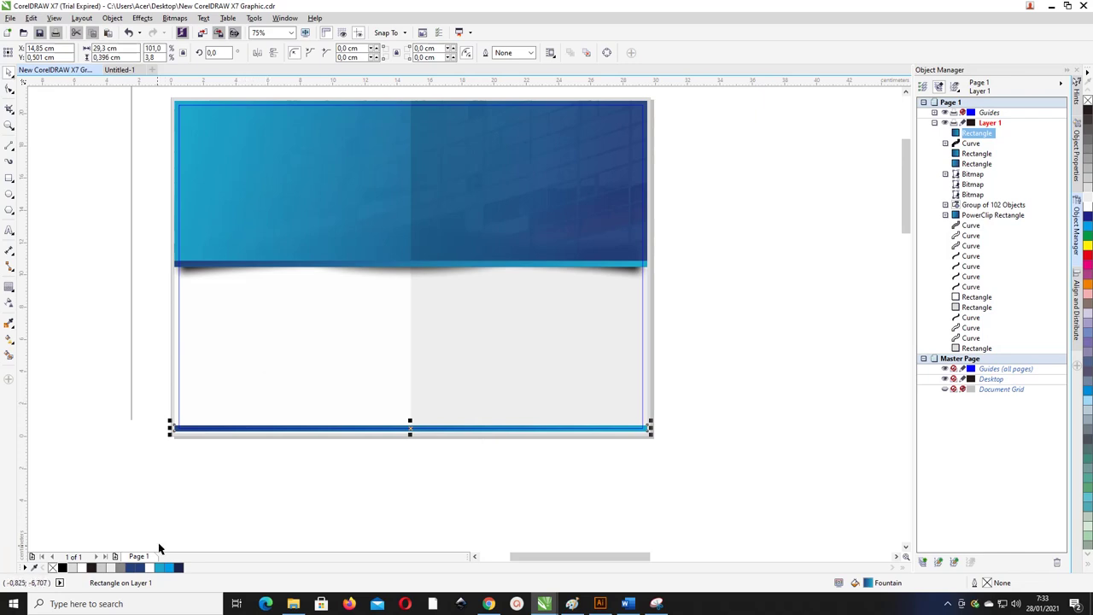
Fill the thin strip along the page bottom with solid dark blue and deselect it.
left_click(133, 569)
left_click(98, 434)
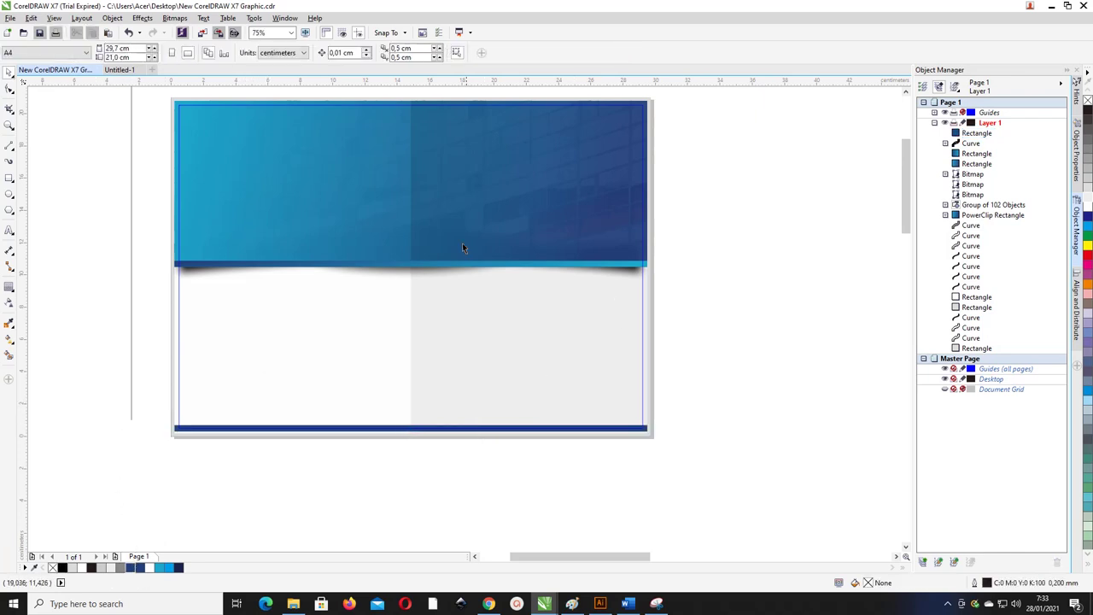
Move the building photo beside the page up and away from the blue-outlined rectangle, and deselect it.
scroll(454, 235, "down", 1)
scroll(455, 235, "up", 1)
scroll(408, 213, "down", 1)
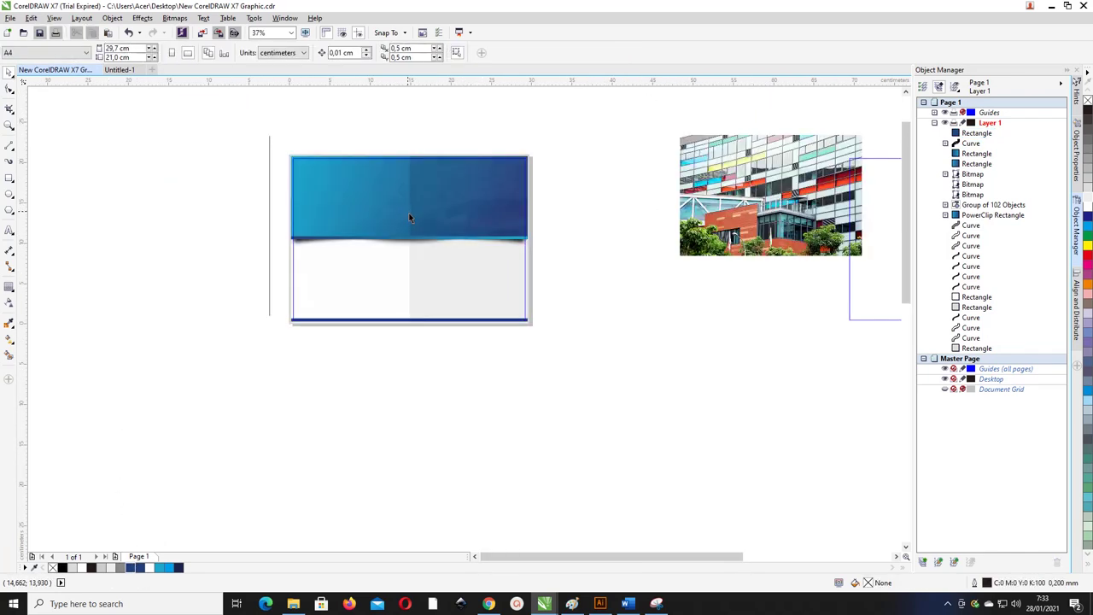
scroll(430, 194, "down", 1)
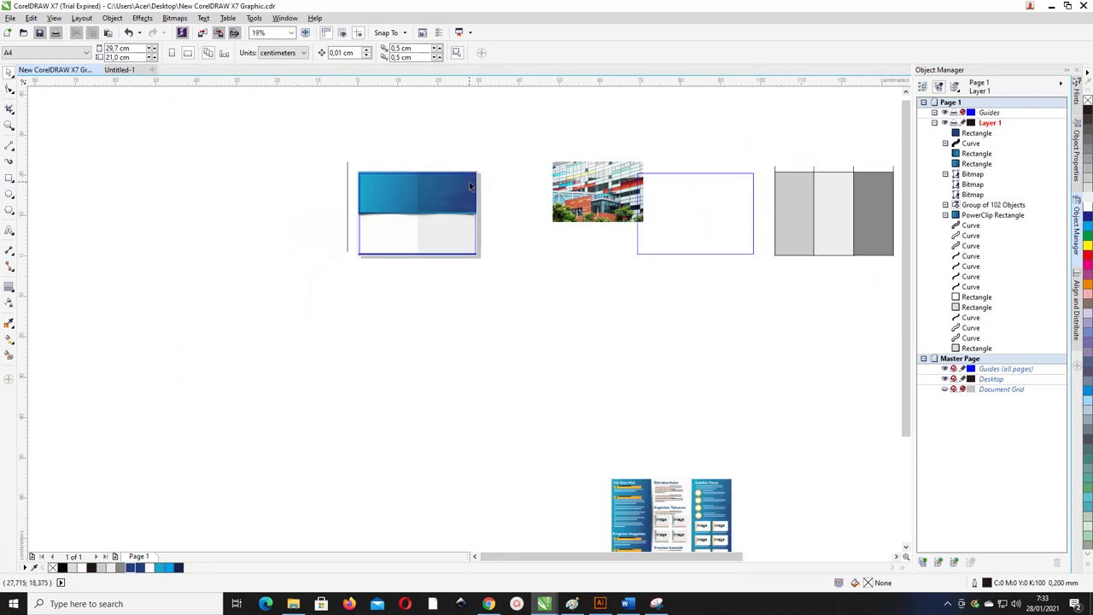
scroll(469, 181, "up", 1)
scroll(521, 189, "down", 1)
left_click_drag(601, 195, 574, 170)
left_click(724, 172)
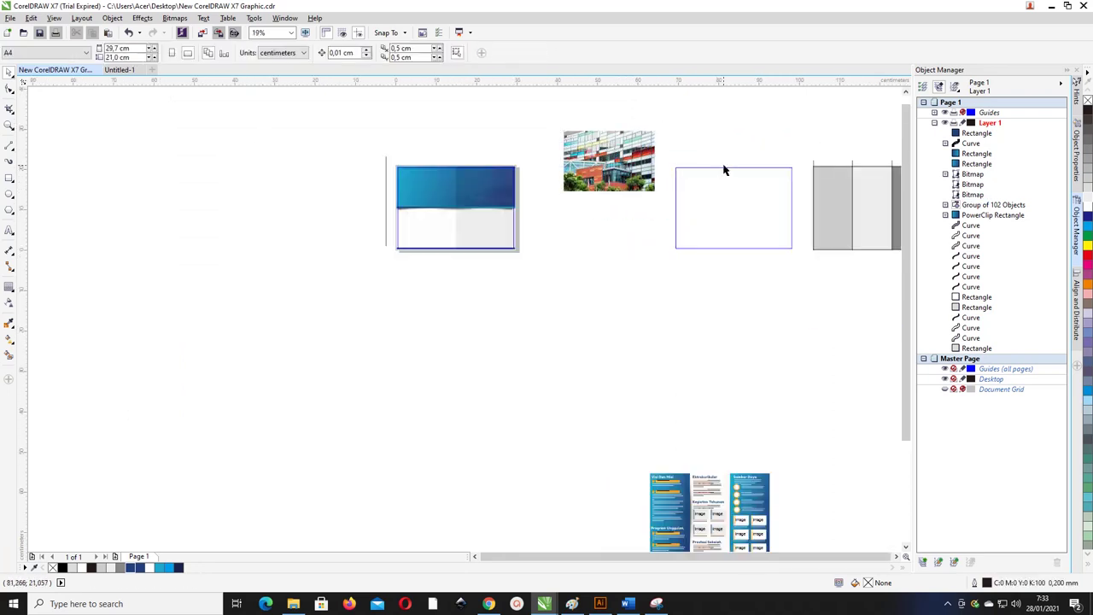
Move the complete three-panel grey layout with its fold lines towards the brochure page, to an X position of about 54.29 cm.
scroll(454, 172, "up", 2)
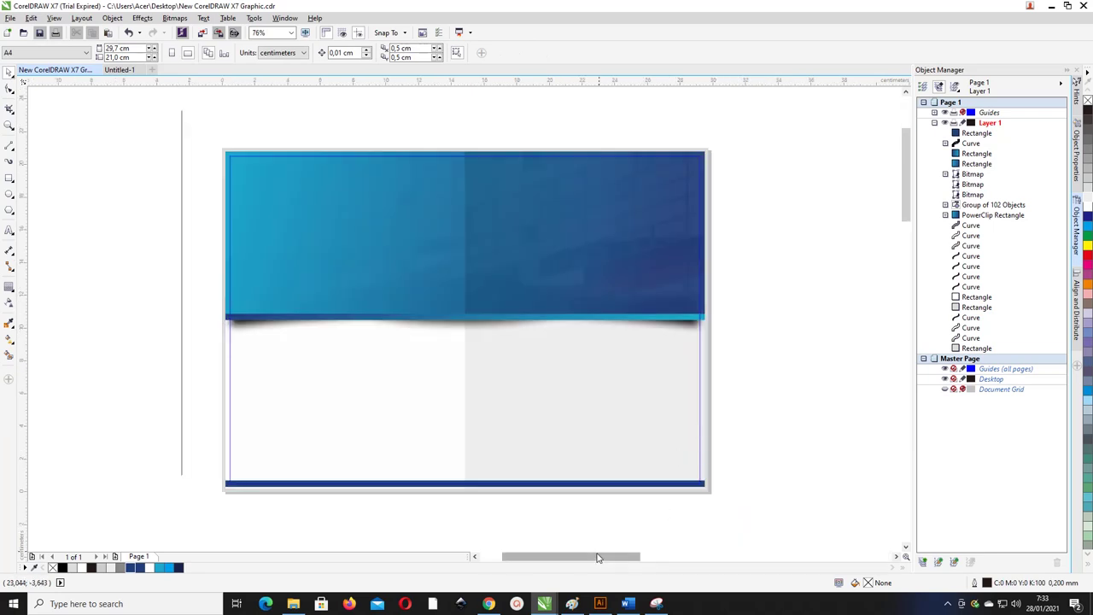
left_click_drag(598, 558, 848, 561)
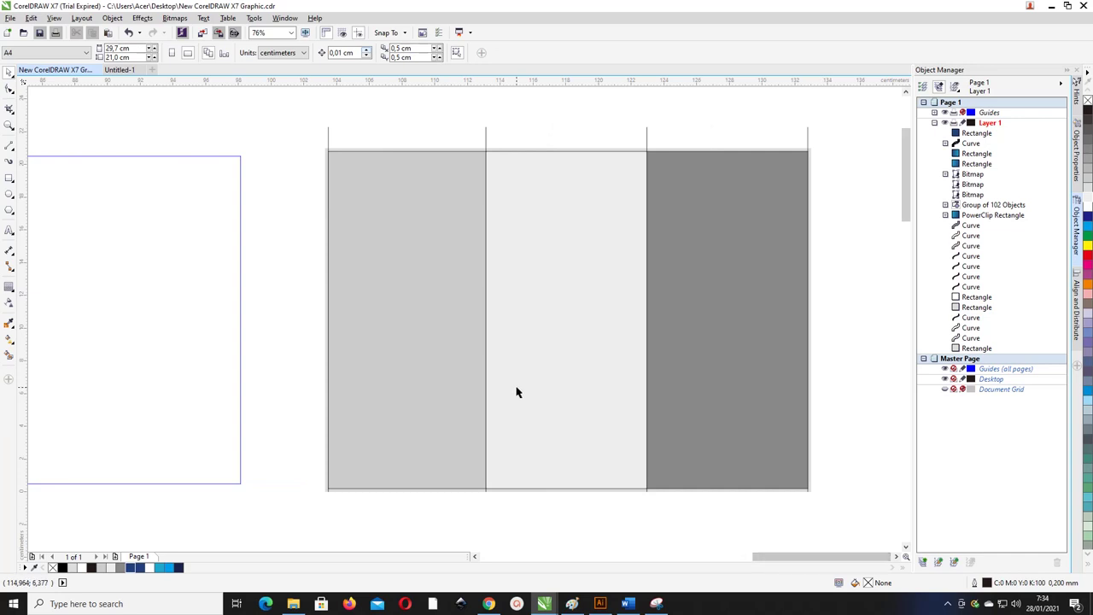
left_click_drag(853, 502, 359, 126)
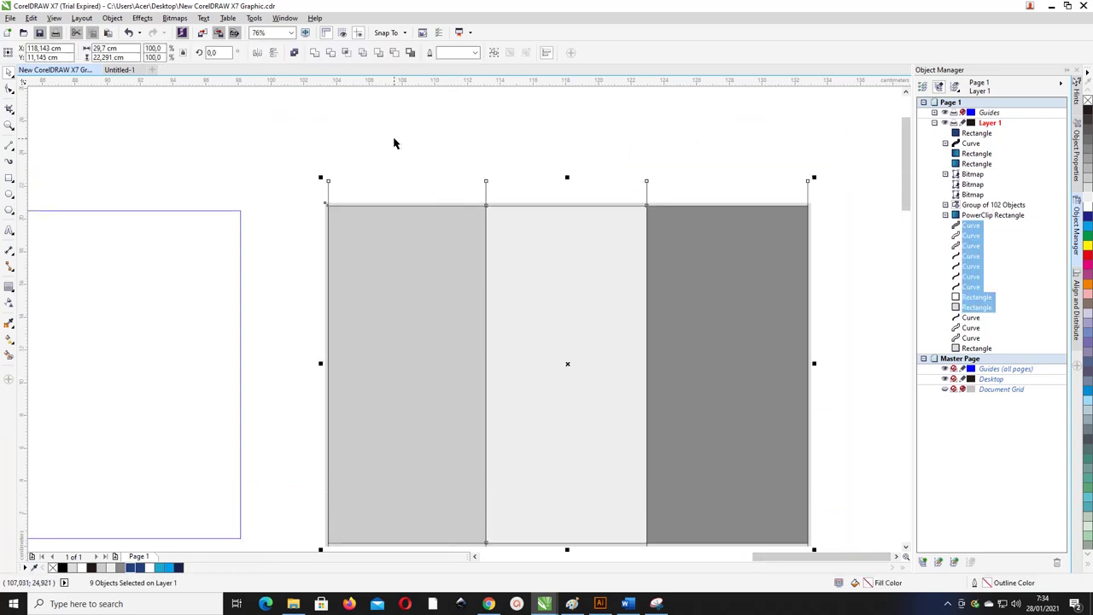
left_click(862, 274)
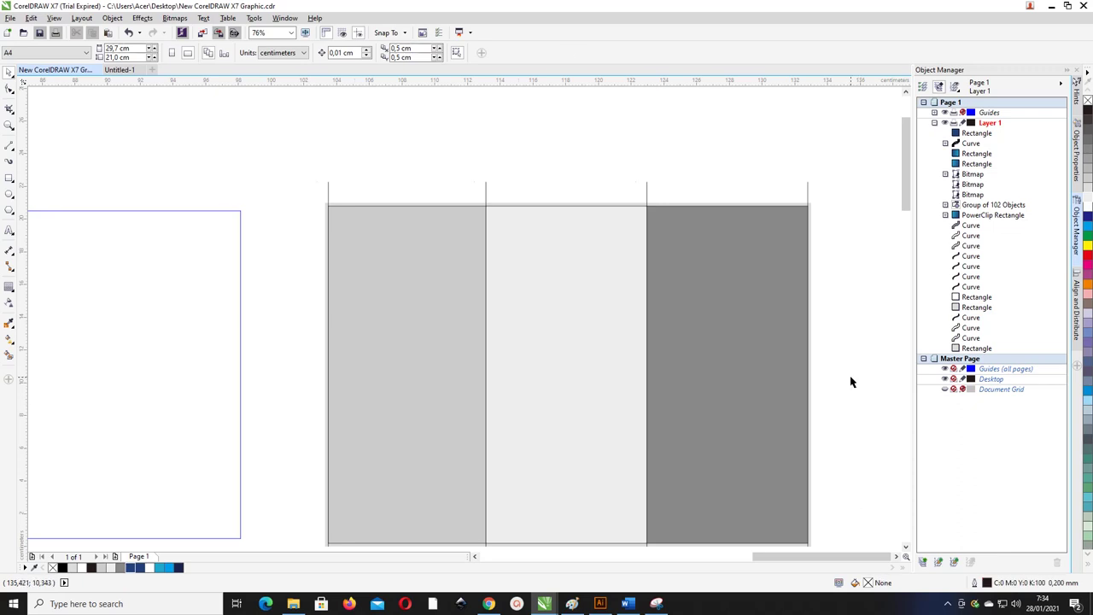
scroll(851, 381, "down", 2)
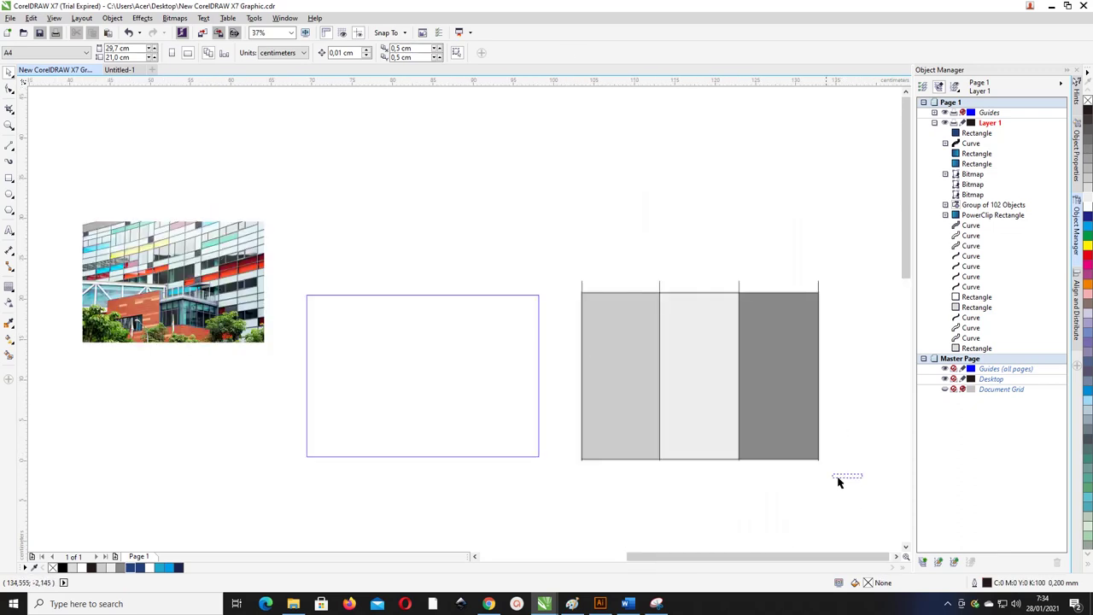
left_click_drag(861, 473, 542, 241)
left_click_drag(618, 296, 100, 306)
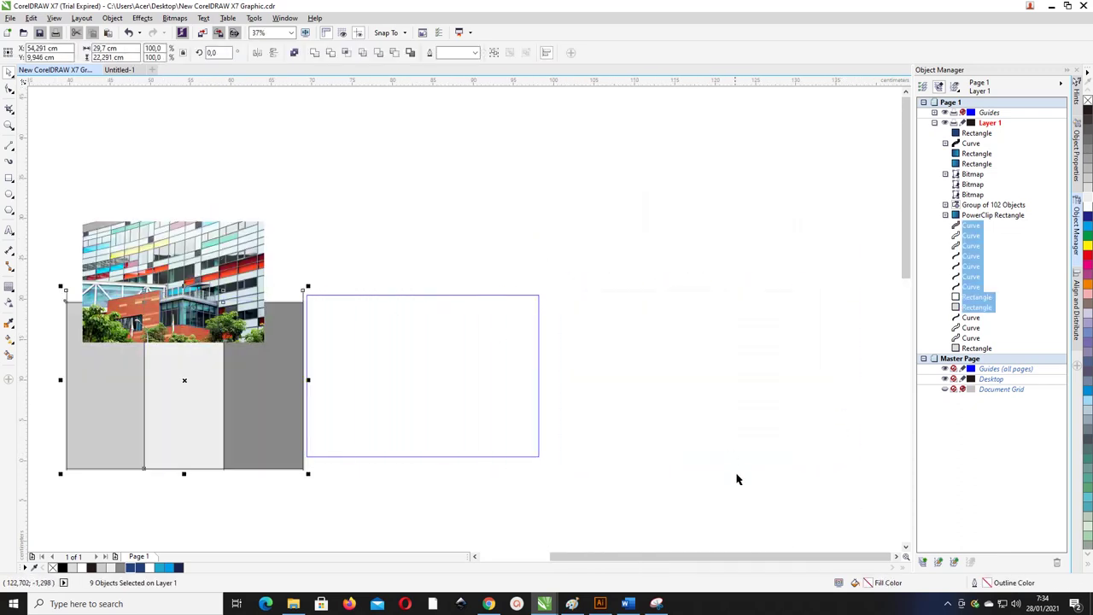
Move the building photo above the brochure page and place the three-panel layout directly beside the page, leaving nothing selected.
left_click_drag(677, 556, 529, 556)
left_click_drag(663, 282, 407, 183)
left_click_drag(519, 252, 820, 511)
left_click_drag(773, 469, 718, 464)
key("Escape")
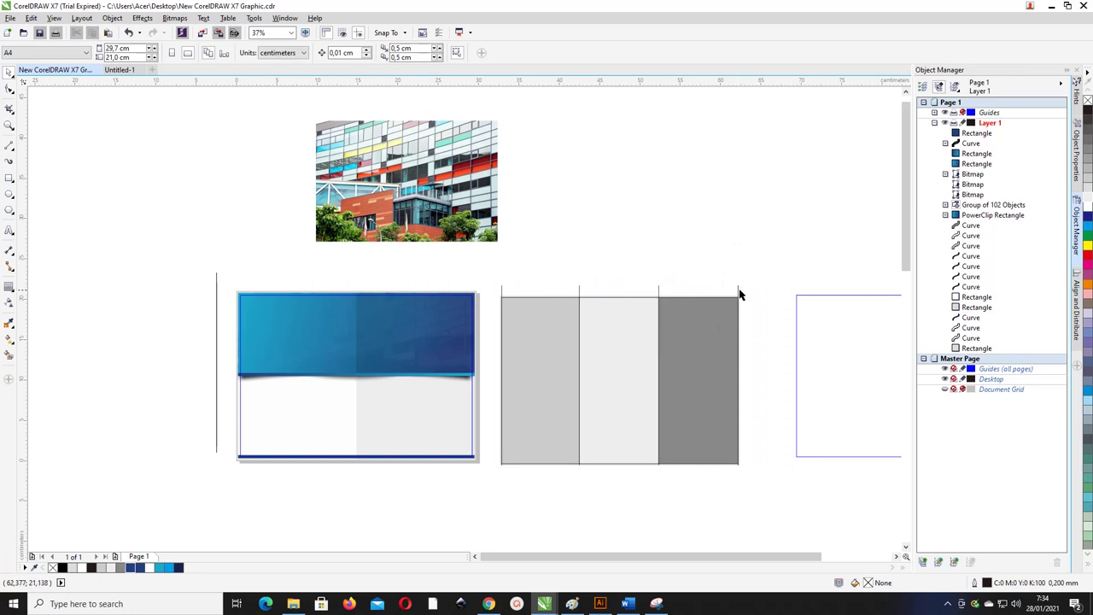
Delete the four vertical fold lines from the three-panel layout.
left_click(739, 295)
left_click(659, 290, "shift")
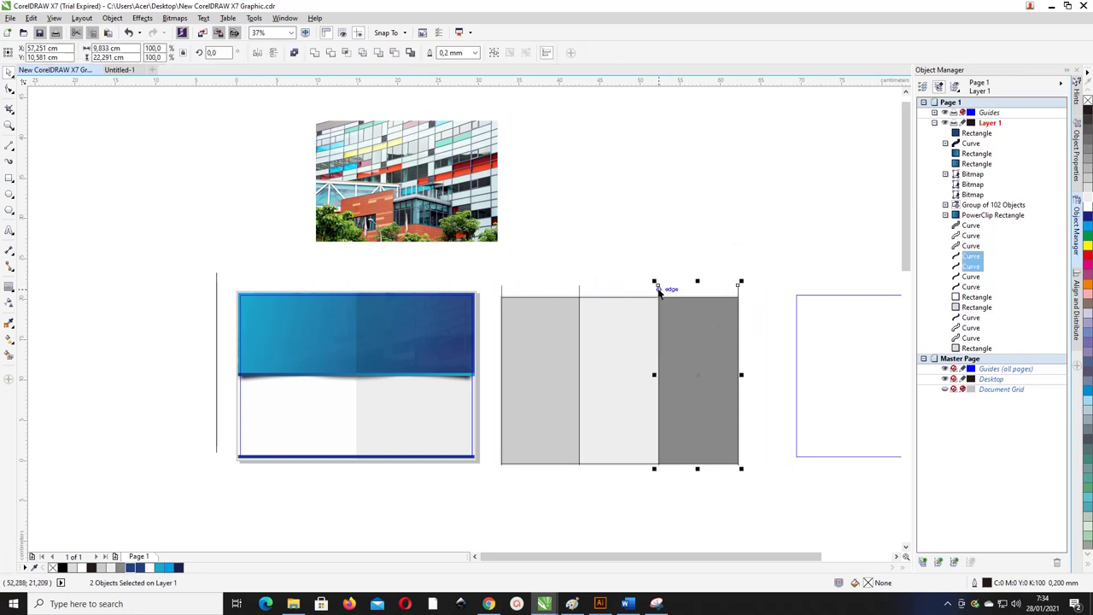
left_click(579, 294, "shift")
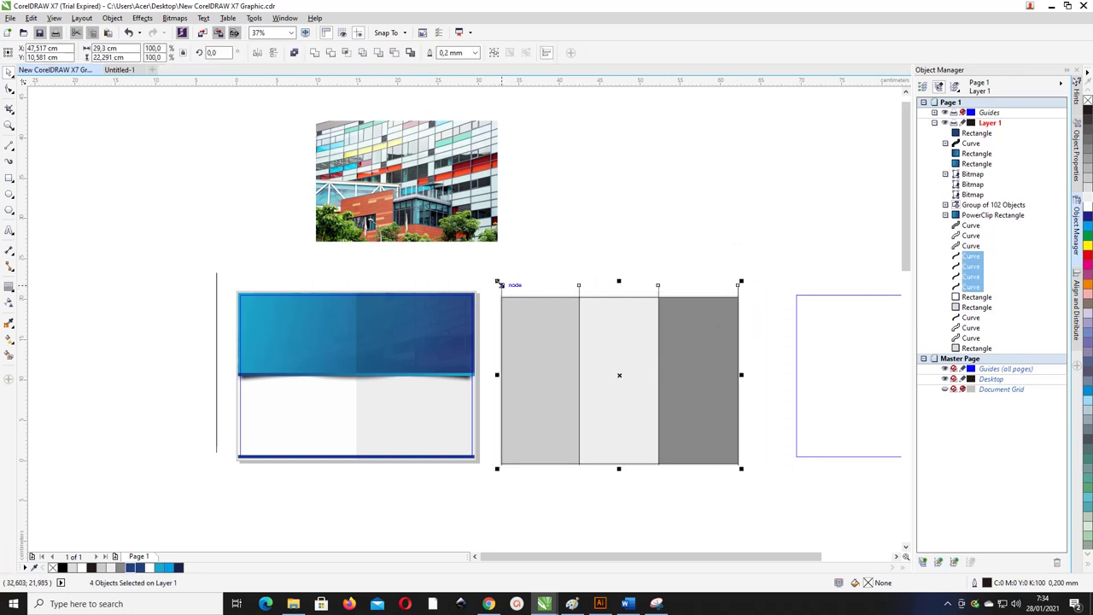
key("Delete")
Group the three grey panels and move the group straight up, clear of the white rectangle, to a Y position of about 34.07 cm.
left_click(535, 331)
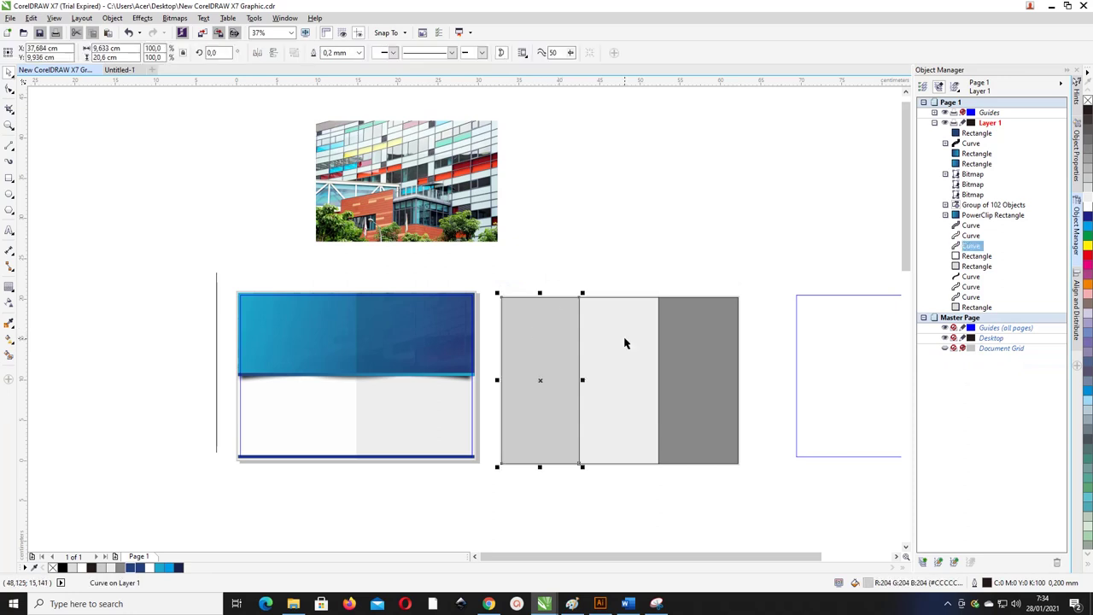
left_click(689, 342)
left_click(620, 342)
left_click(539, 341, "shift")
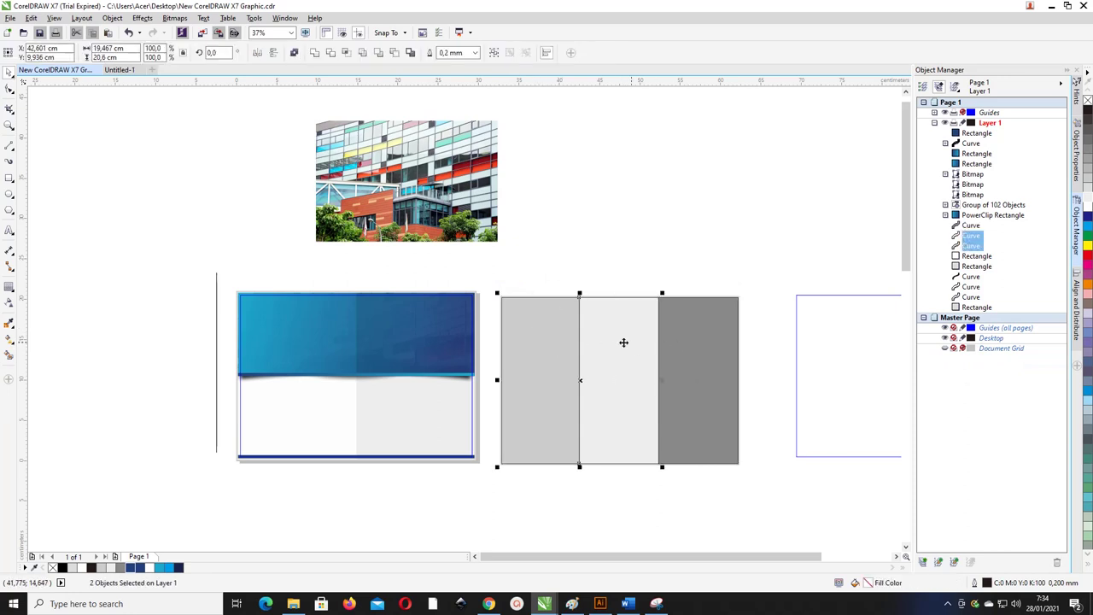
left_click(725, 341, "shift")
key("ctrl+g")
left_click_drag(590, 359, 593, 206)
left_click(769, 310)
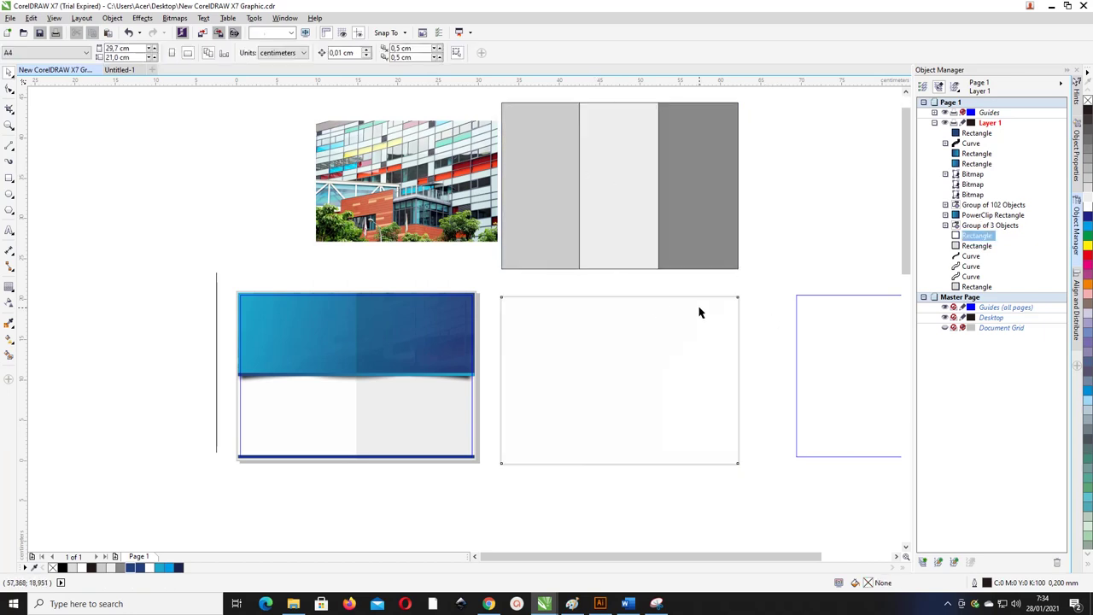
Move the building photo so it overlaps the white rectangle's upper edge, at about X 44.79 cm and Y 26.98 cm.
left_click(703, 310)
left_click(424, 164)
left_click_drag(424, 164, 813, 212)
left_click_drag(774, 248, 604, 243)
left_click(613, 348)
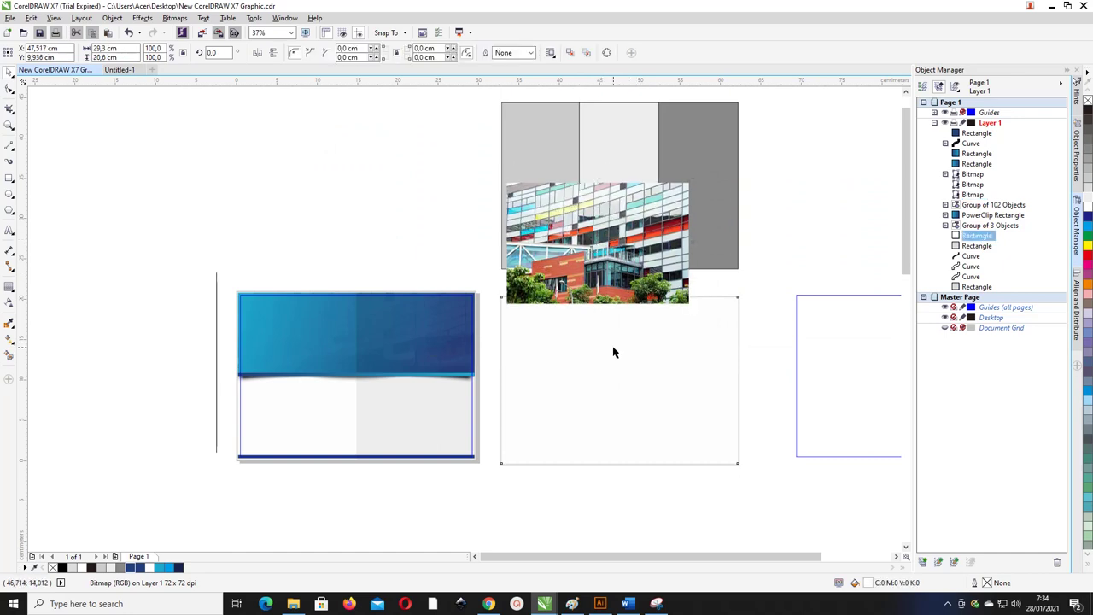
PowerClip the building photo inside the white rectangle beside the brochure page.
left_click(564, 224)
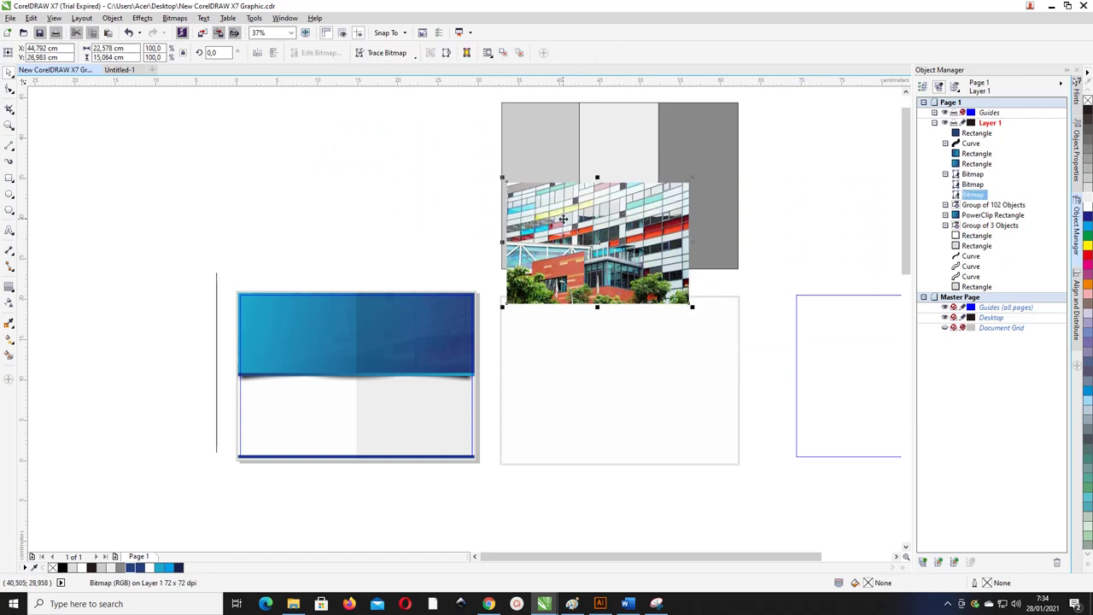
right_click(564, 221)
left_click(596, 226)
left_click(563, 357)
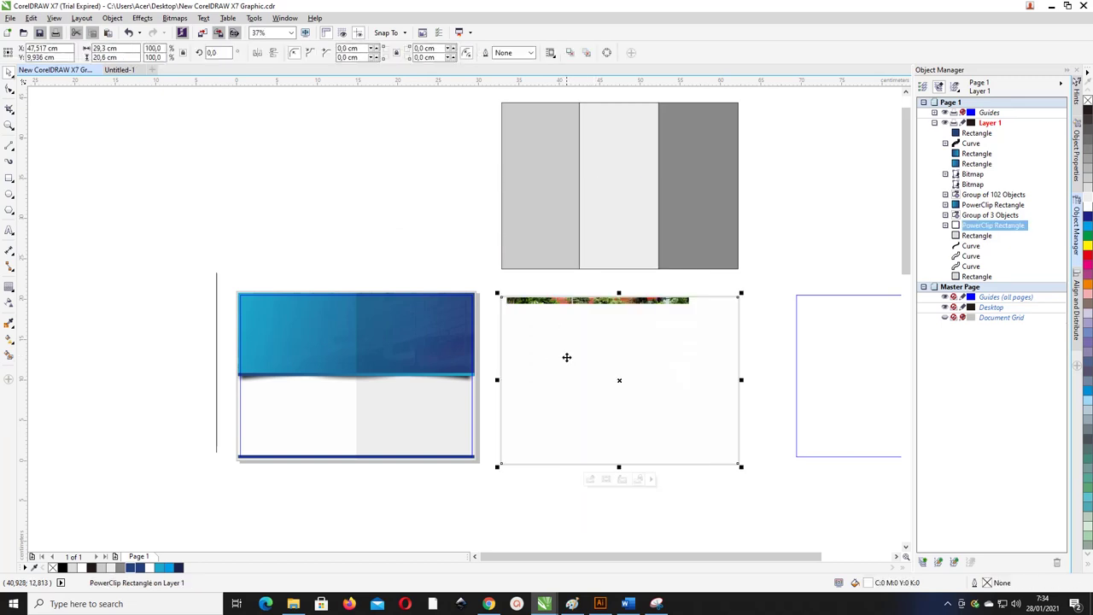
Fit the clipped building photo to its rectangle with Fill Frame Proportionally.
scroll(562, 324, "up", 2)
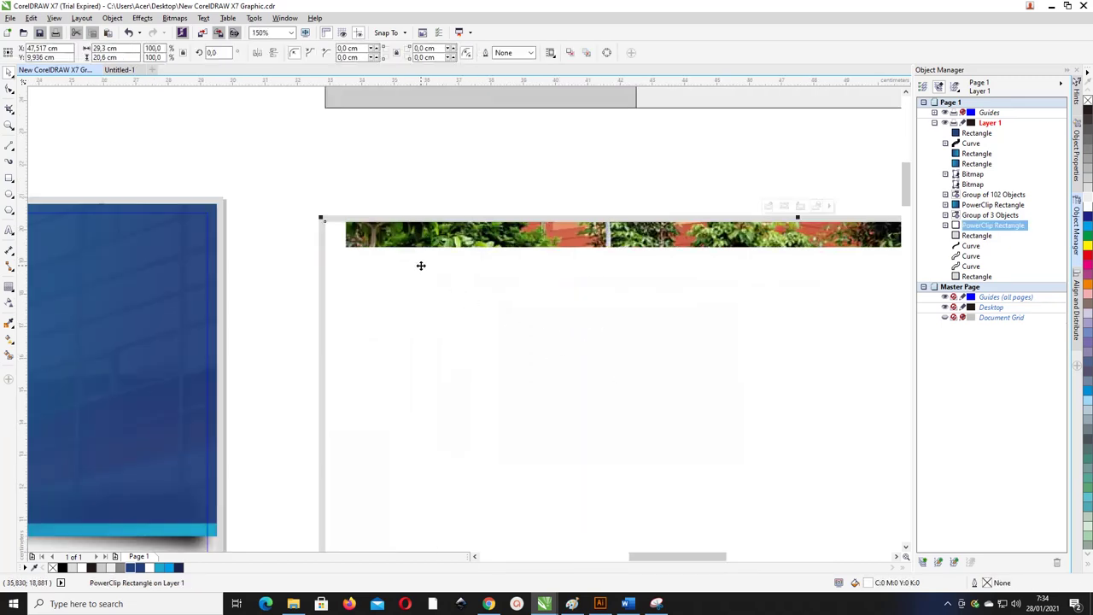
scroll(422, 264, "down", 1)
right_click(431, 256)
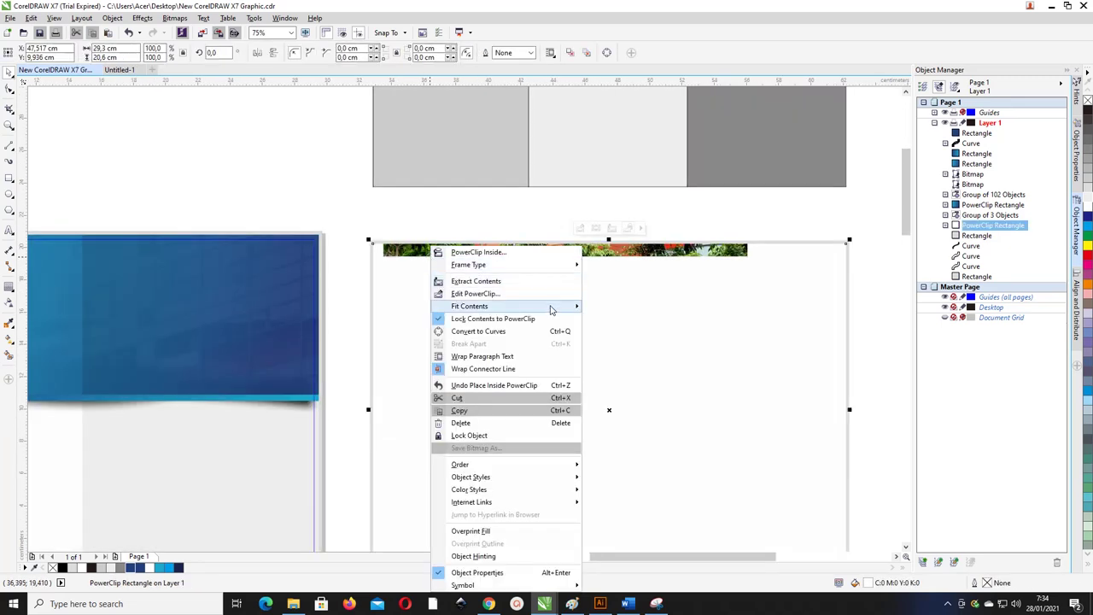
mouse_move(552, 306)
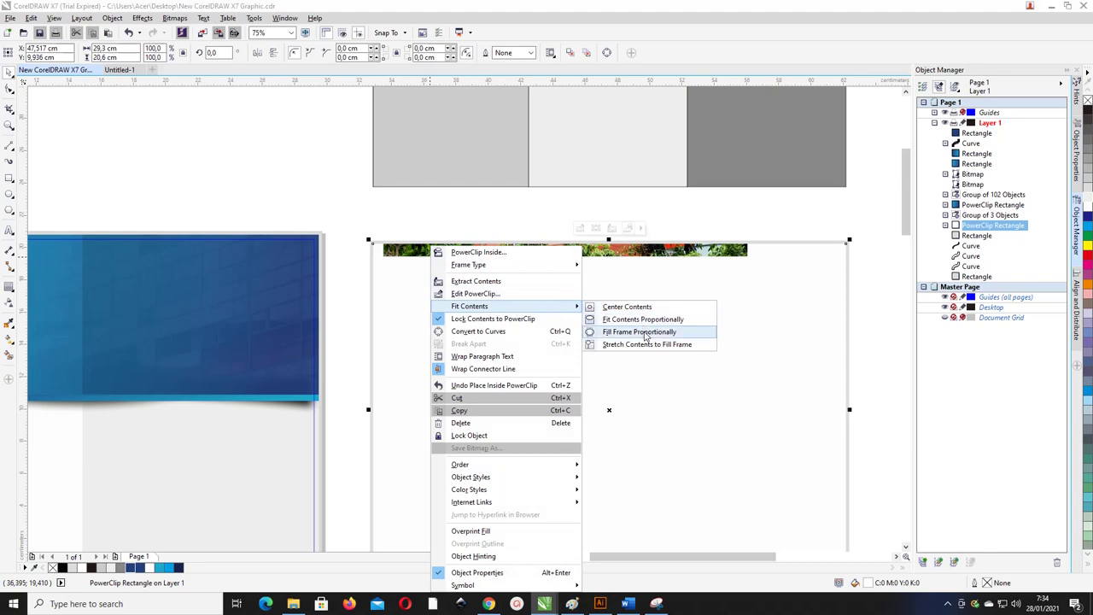
left_click(639, 331)
scroll(543, 282, "down", 2)
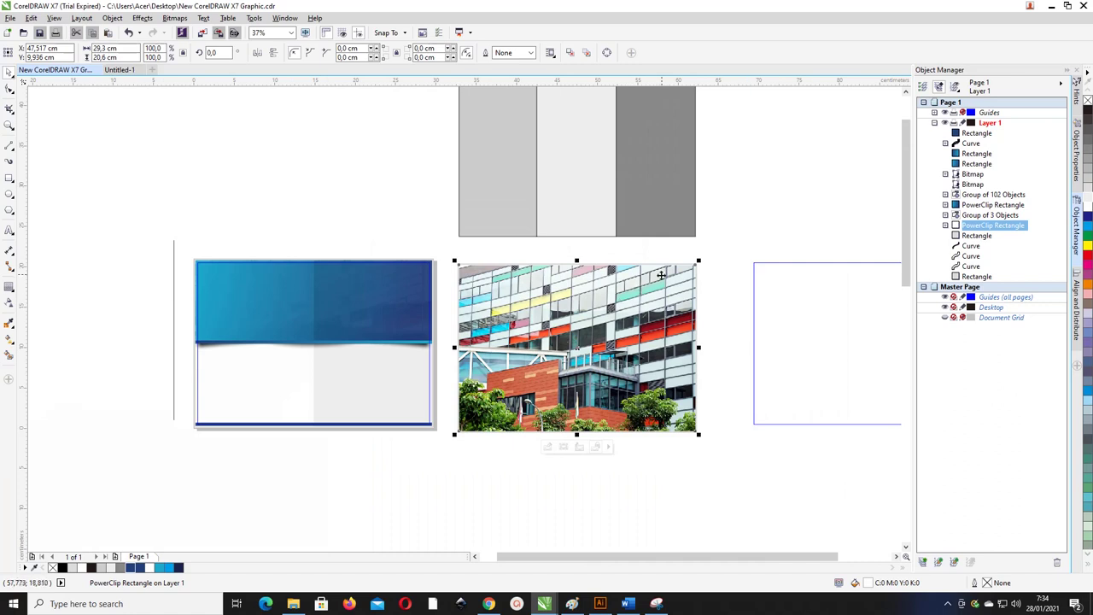
Try aligning the grey panel group to the vertical centre of the photo frame, and undo the alignment.
left_click(647, 202)
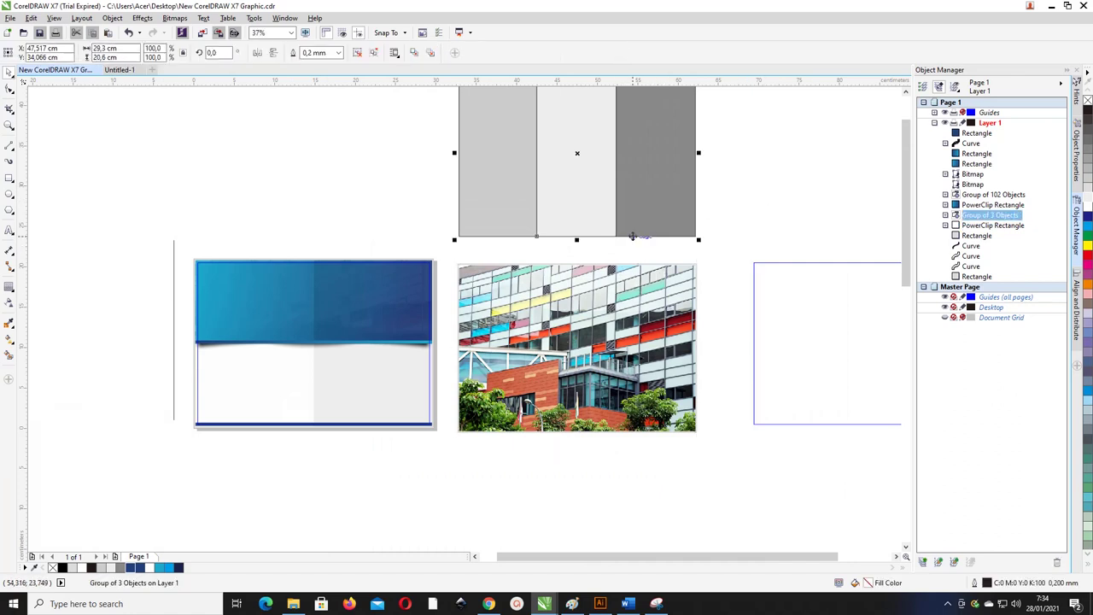
left_click(598, 298, "shift")
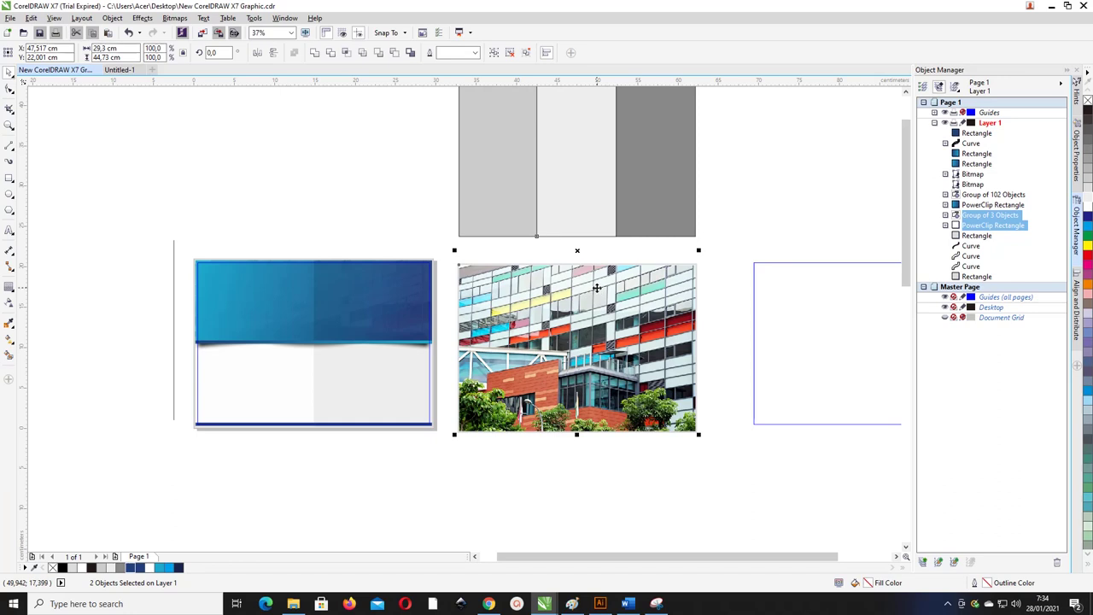
key("e")
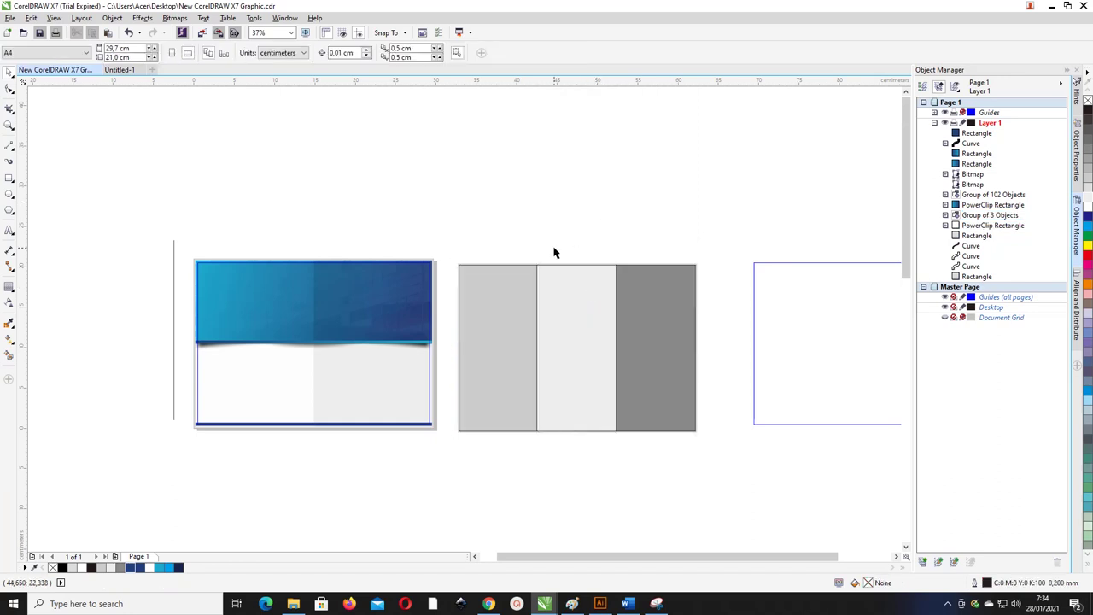
key("ctrl+z")
Align the three-panel group with the photo frame's vertical centre so the panels cover the photo exactly.
left_click(650, 213)
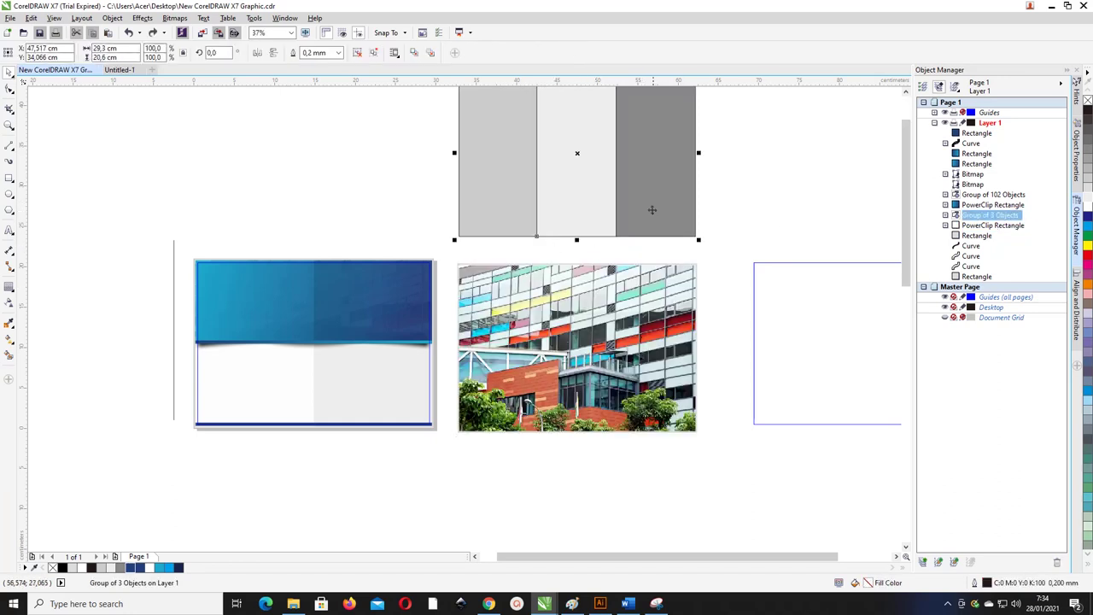
left_click(569, 304, "shift")
key("e")
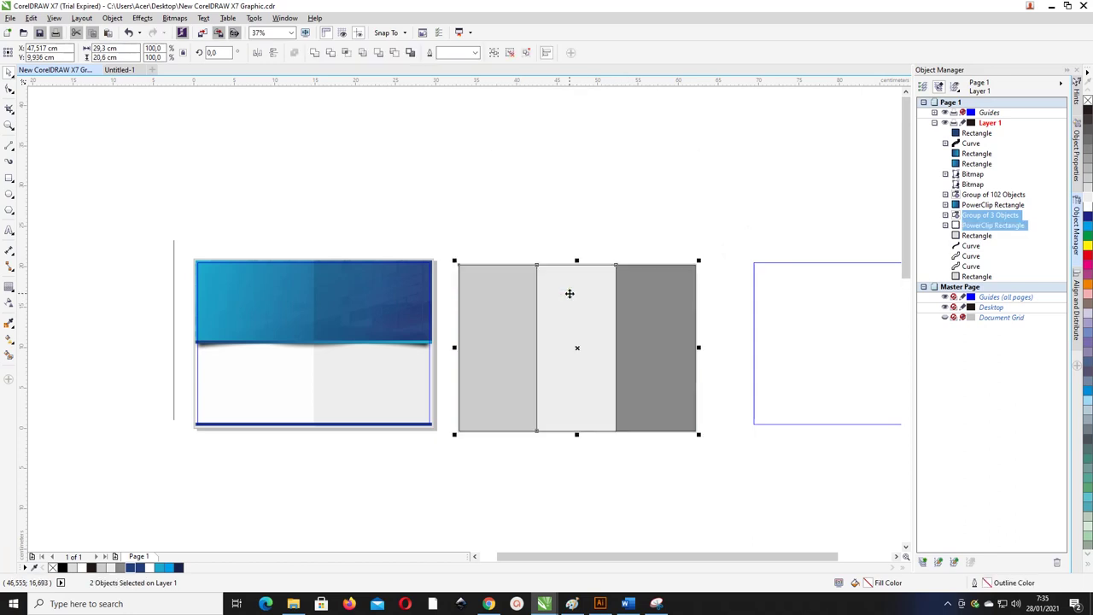
Ungroup the three grey panels and fill the middle panel with white.
left_click(554, 293)
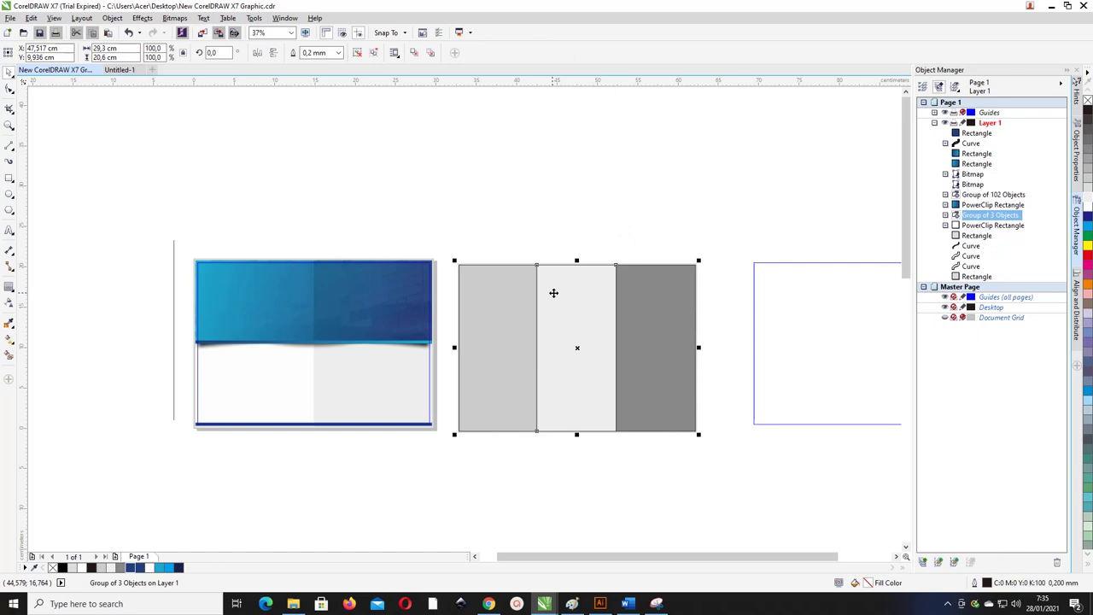
right_click(503, 291)
left_click(553, 351)
left_click(548, 203)
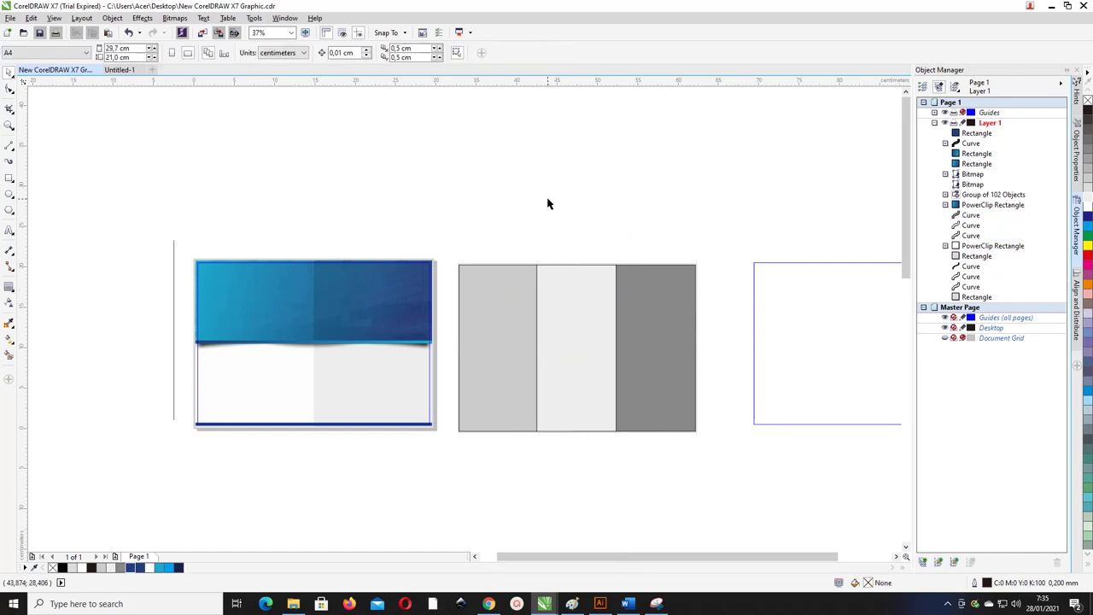
left_click(570, 279)
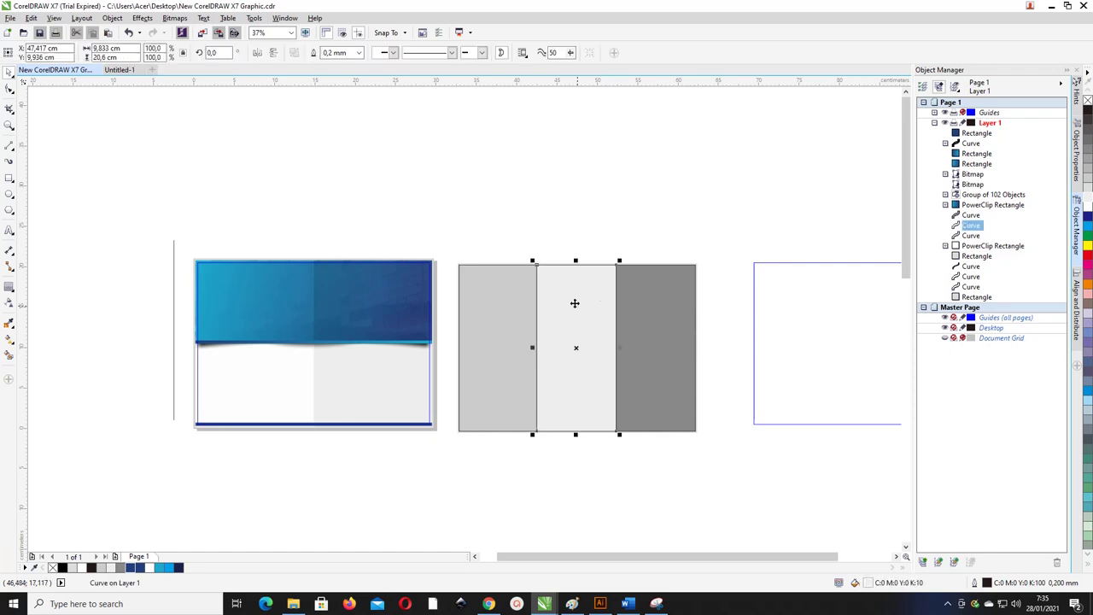
left_click(1088, 209)
Try copying the header's dark overlay fill onto the left panel of the three-panel side.
left_click(500, 275)
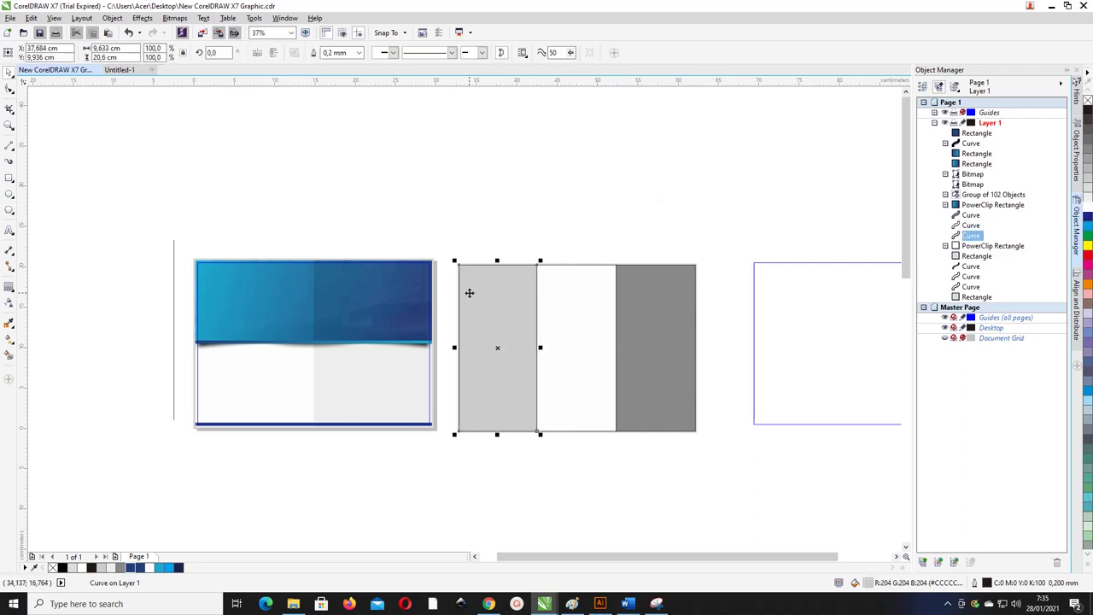
scroll(469, 292, "up", 2)
scroll(470, 293, "down", 2)
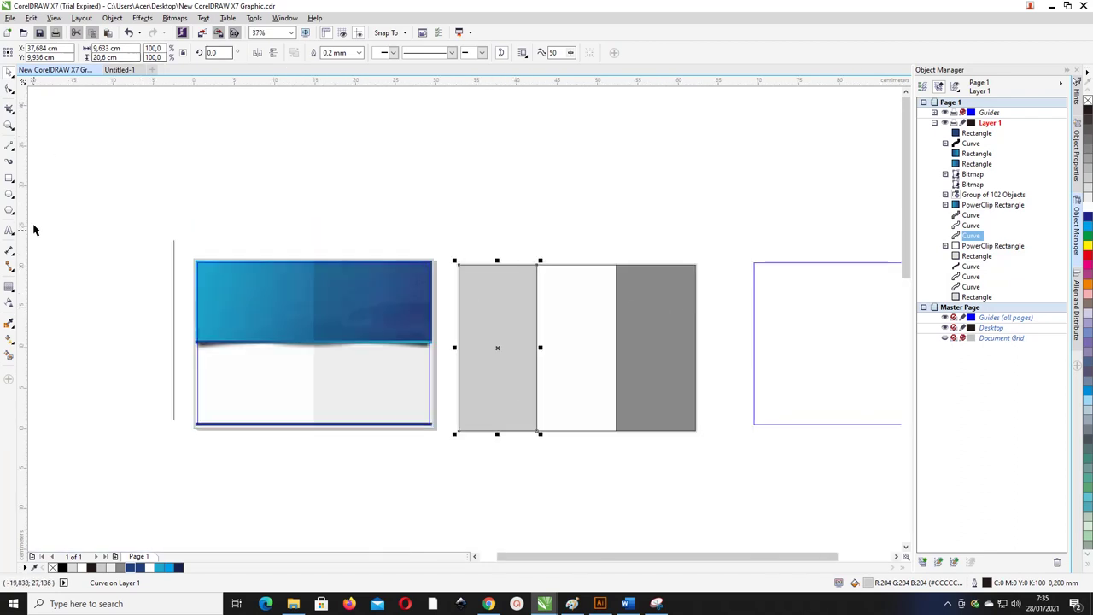
left_click(10, 342)
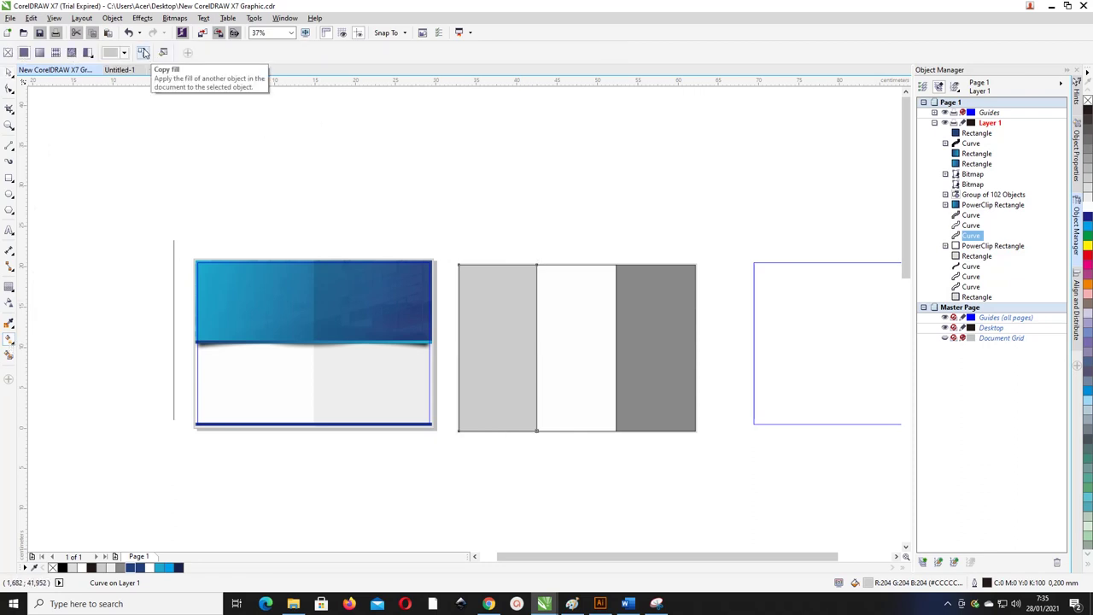
left_click(364, 293)
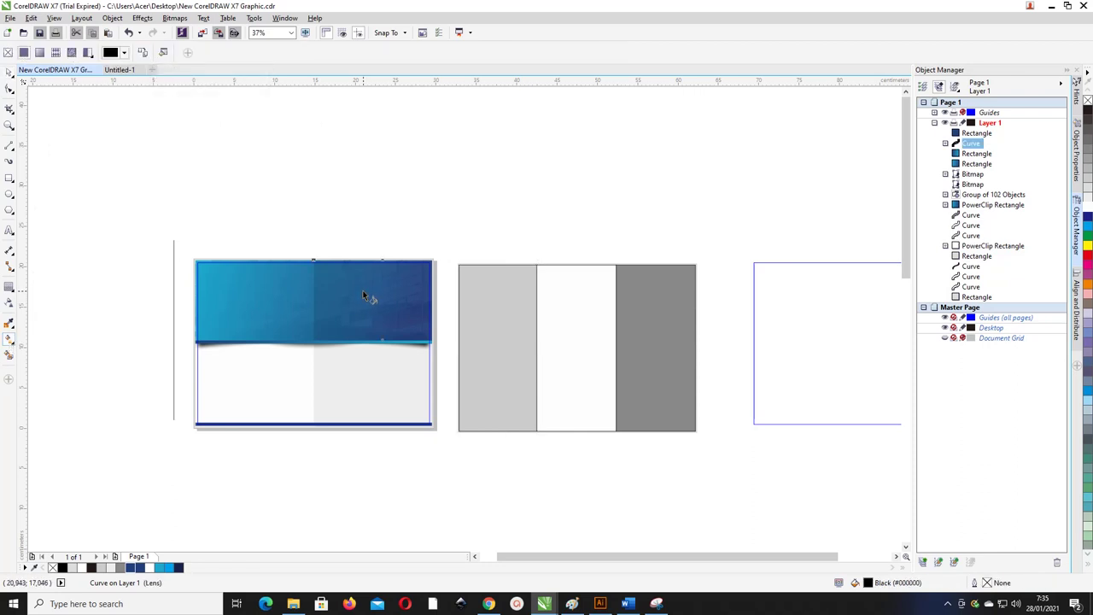
left_click(504, 331)
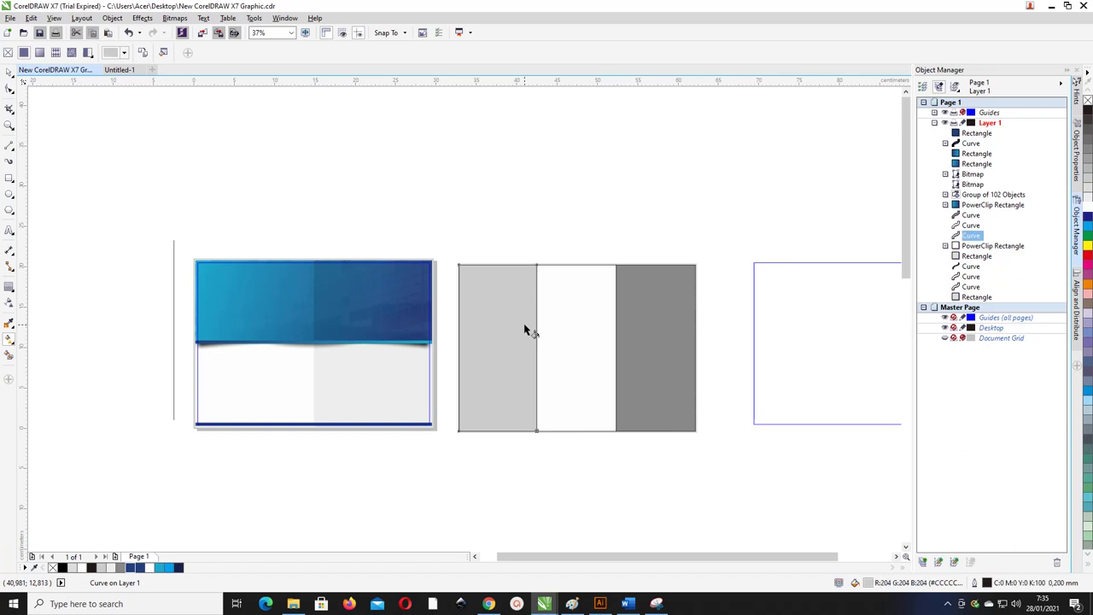
left_click(143, 53)
left_click(62, 567)
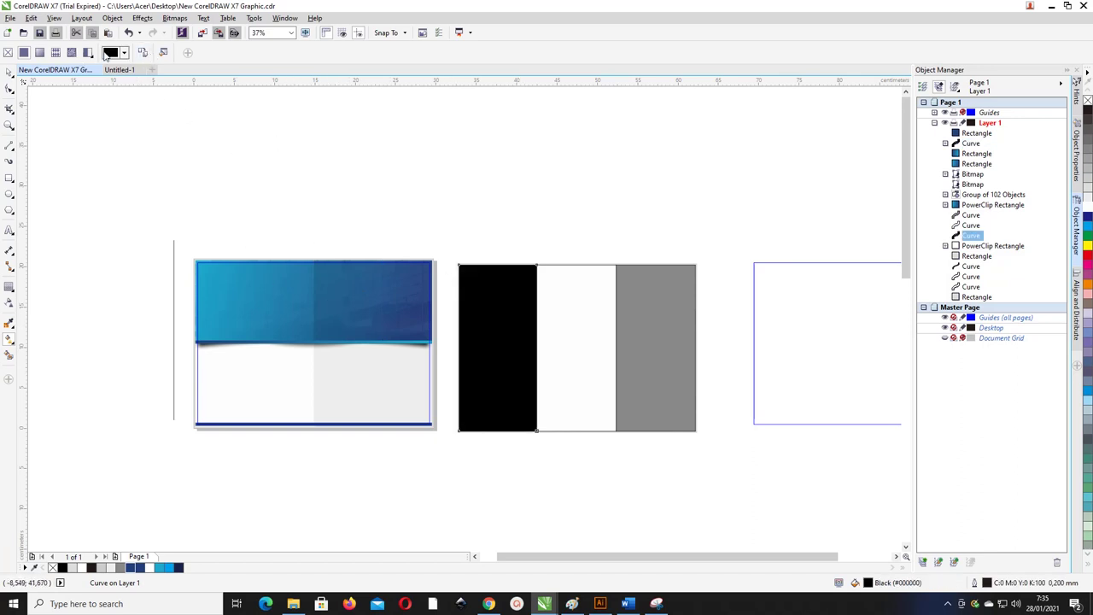
Copy the header's blue gradient fill onto the left panel and adjust the gradient's end point.
left_click(142, 52)
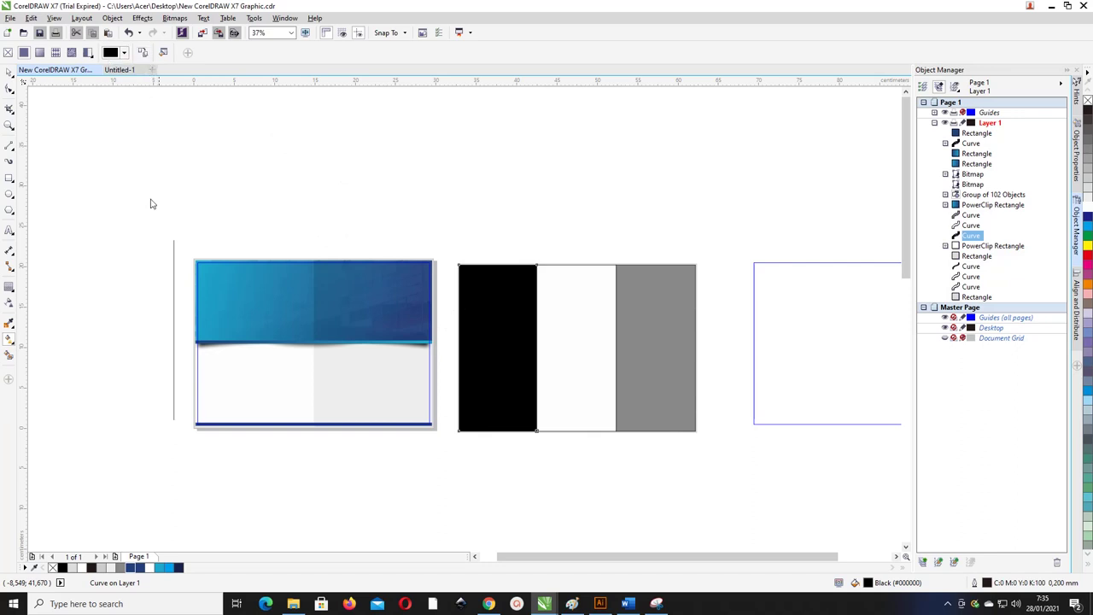
left_click(202, 296)
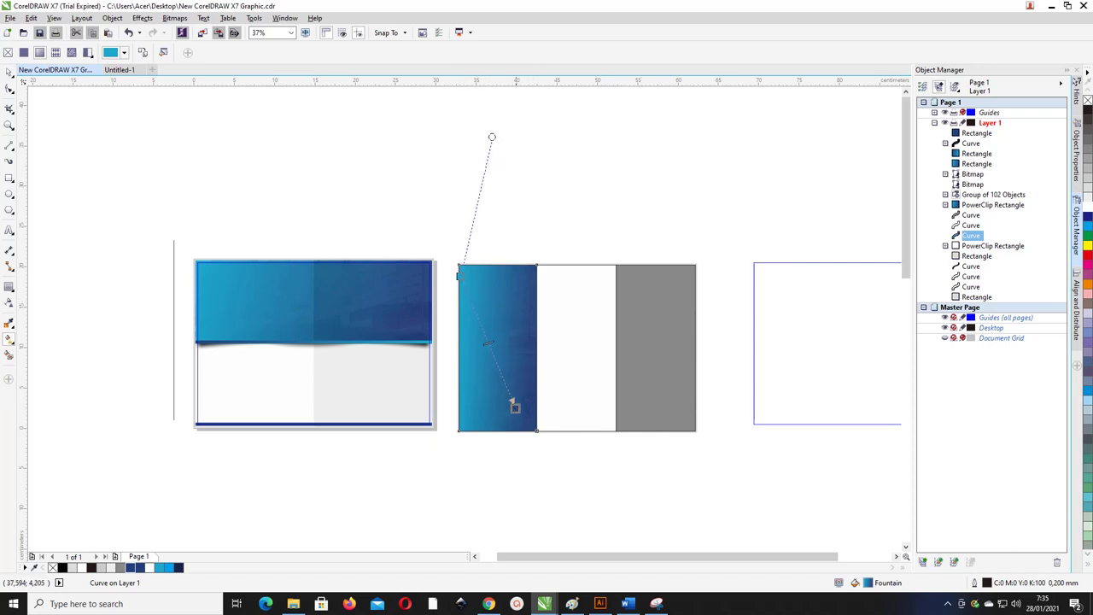
left_click(513, 403)
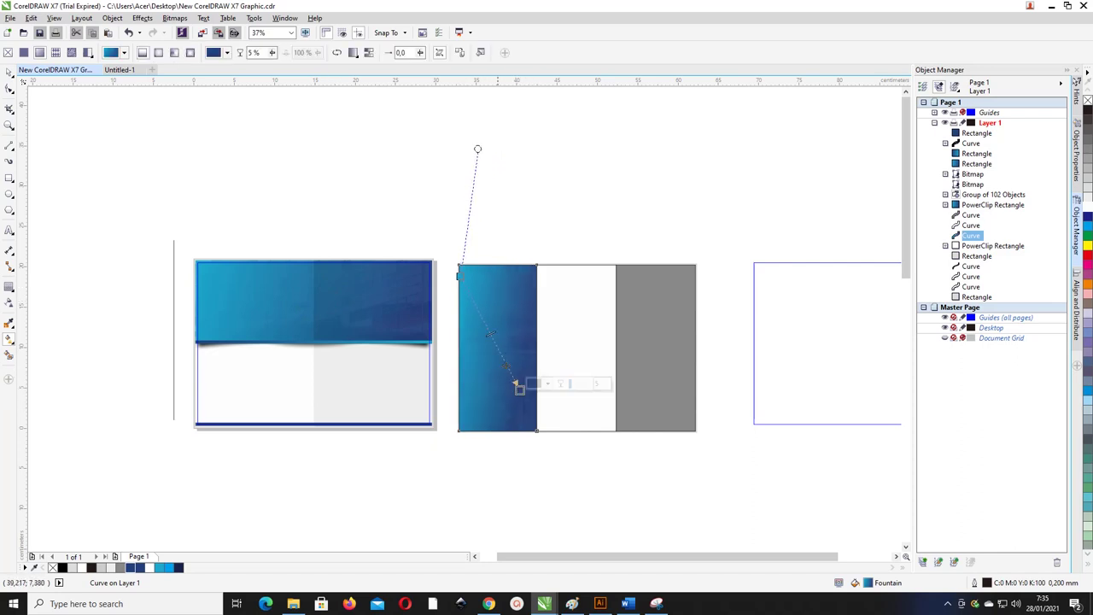
Copy the header's blue gradient fill onto both outer panels and stretch it so it runs continuously from the left panel to the right one.
left_click(9, 73)
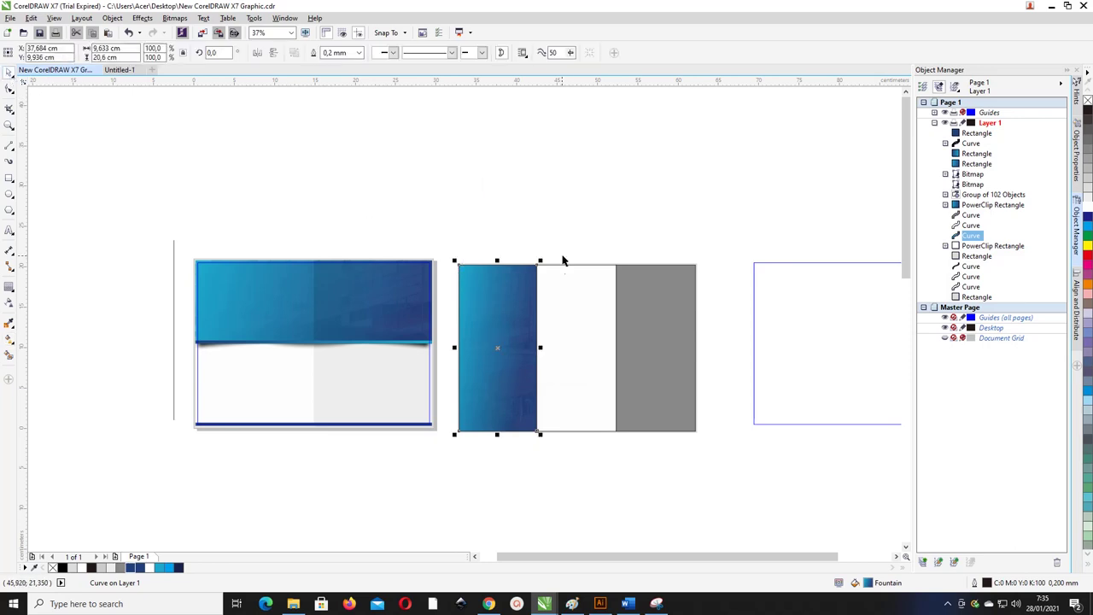
left_click(645, 314, "shift")
left_click_drag(644, 314, 622, 326)
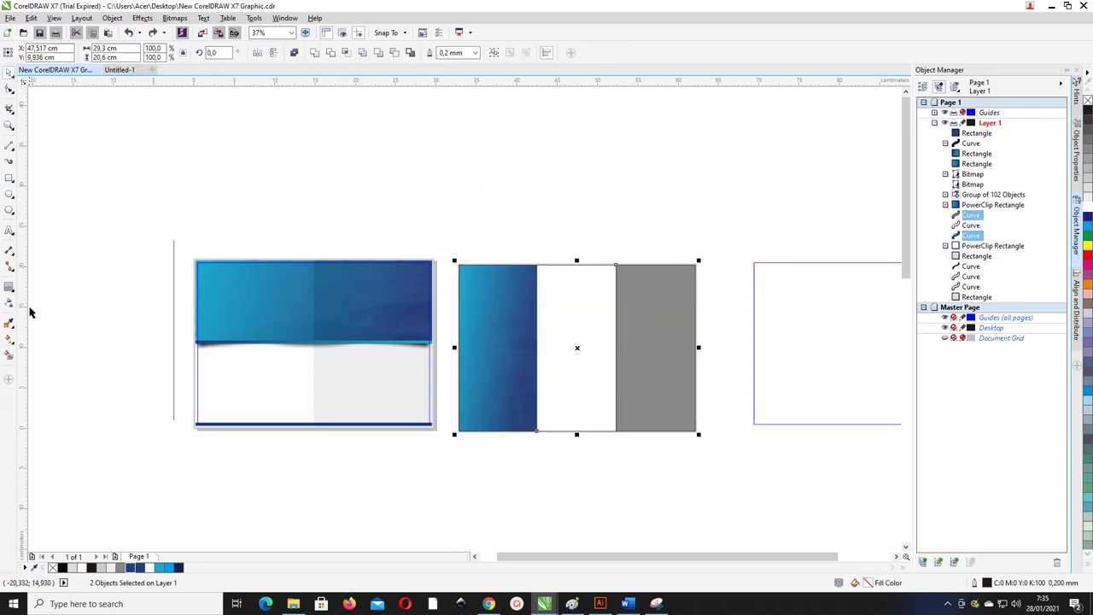
left_click(11, 338)
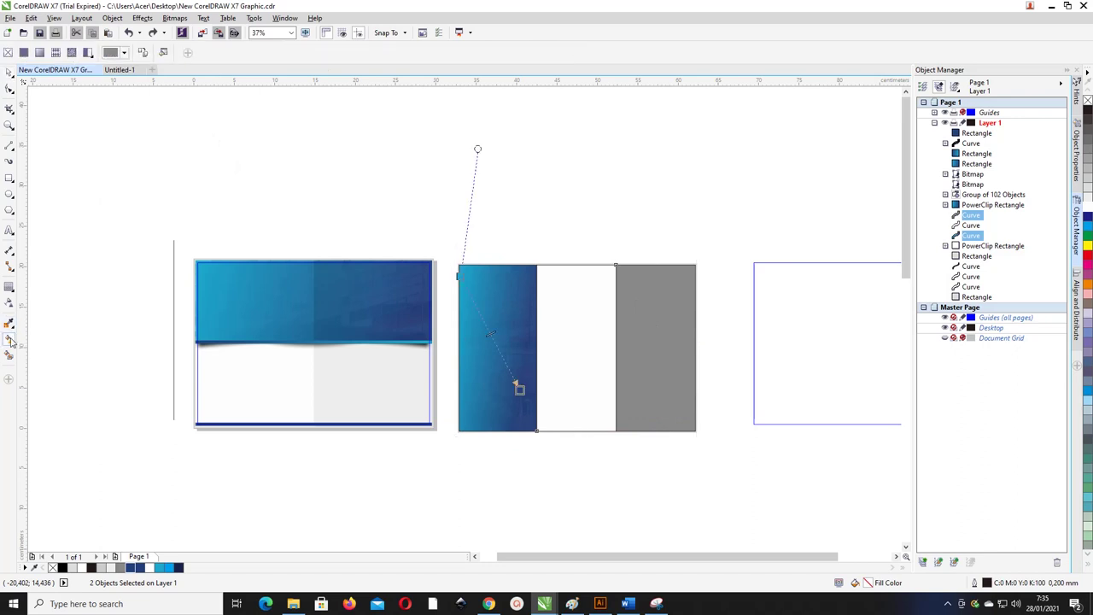
left_click(142, 53)
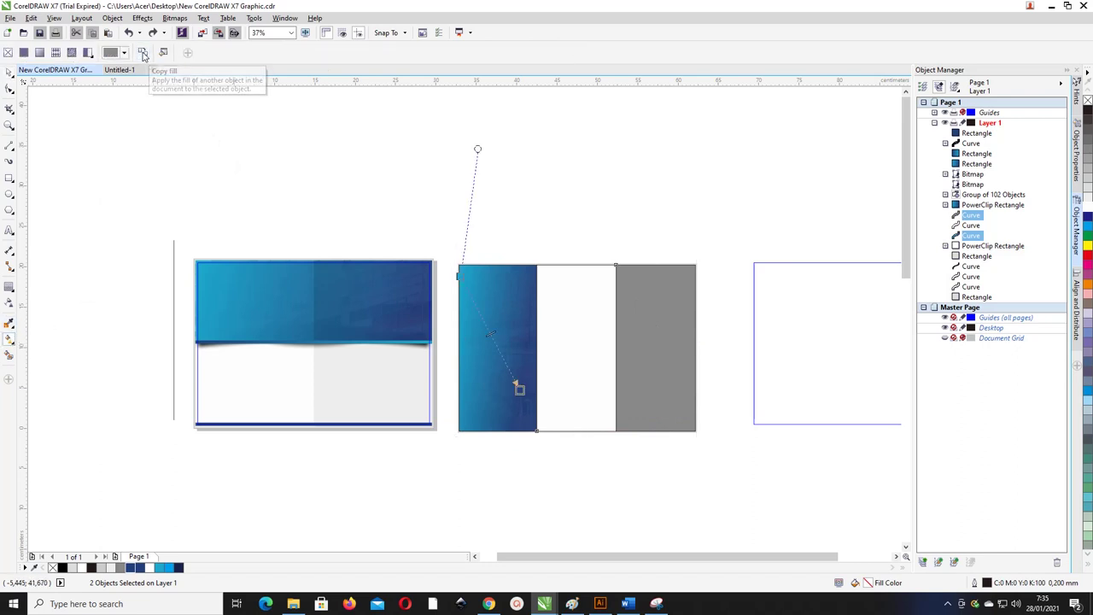
left_click(198, 273)
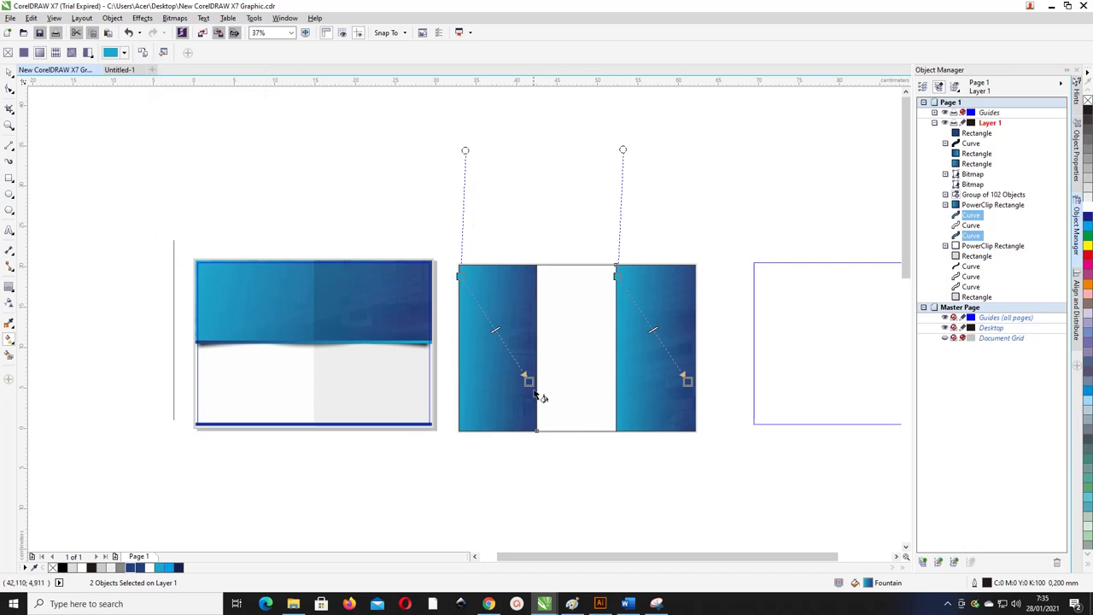
mouse_move(526, 378)
left_mouse_down()
mouse_move(570, 351)
mouse_move(544, 379)
left_mouse_up()
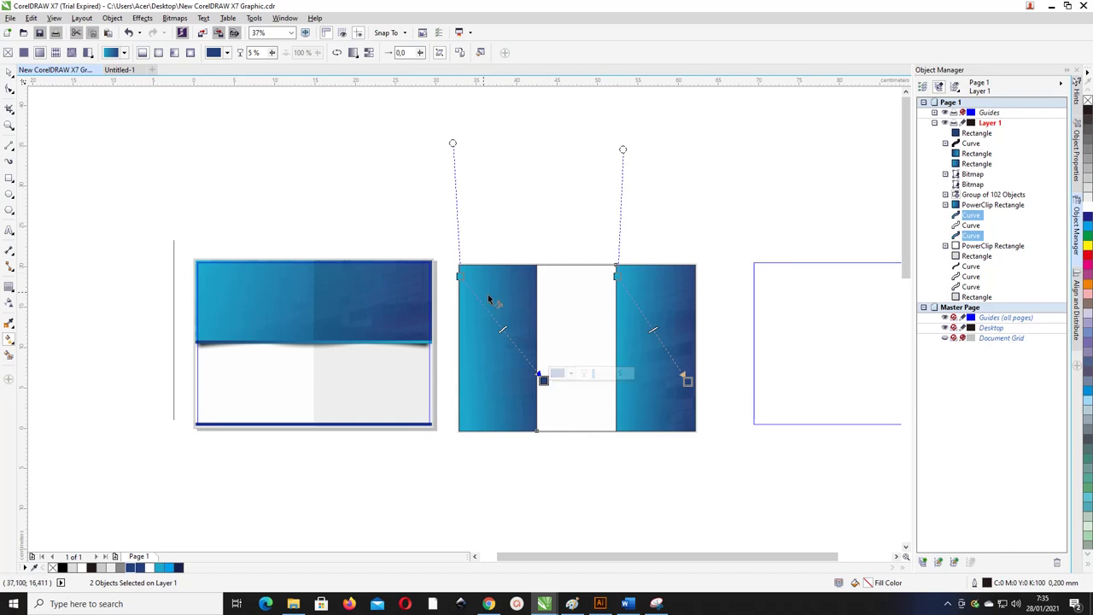
left_click_drag(489, 299, 651, 381)
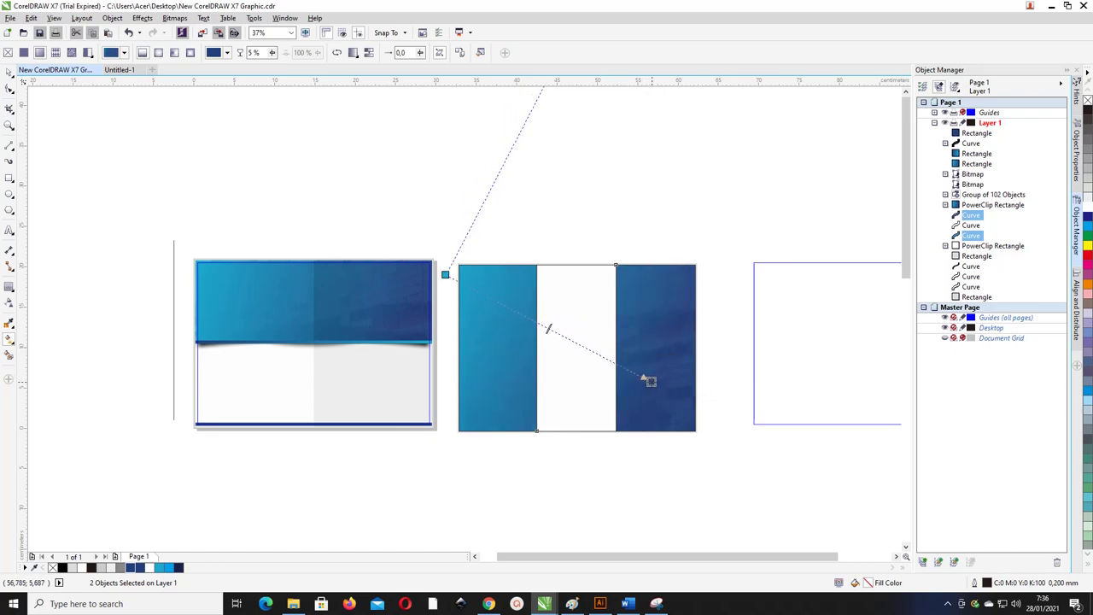
Remove the outlines from the three panels, the photo frame and the background rectangle behind them.
left_click(9, 75)
left_click_drag(450, 233, 727, 453)
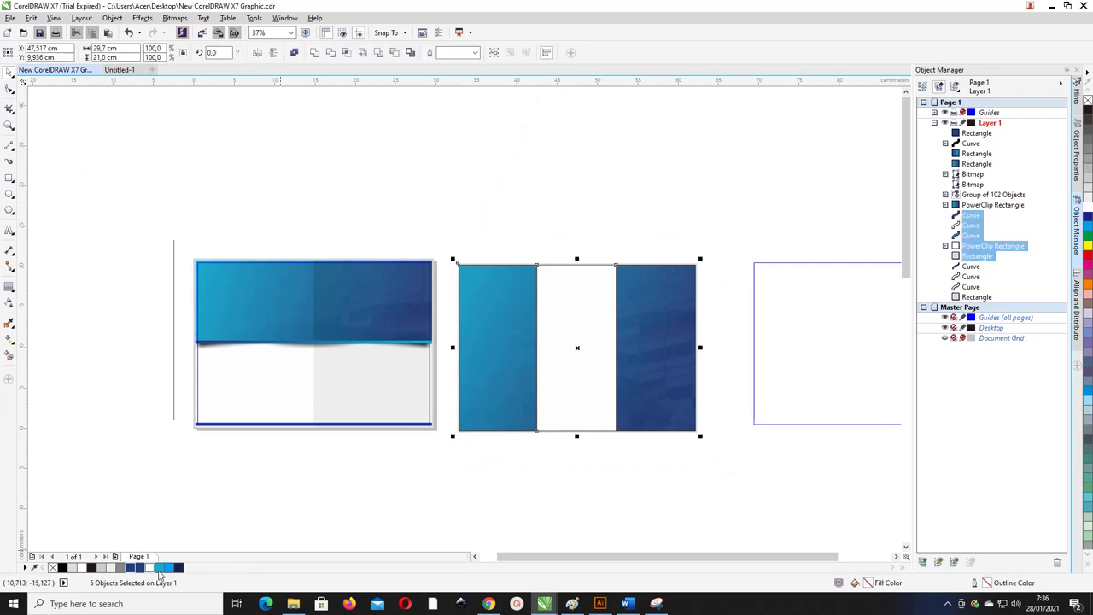
left_click(53, 568)
left_click(293, 520)
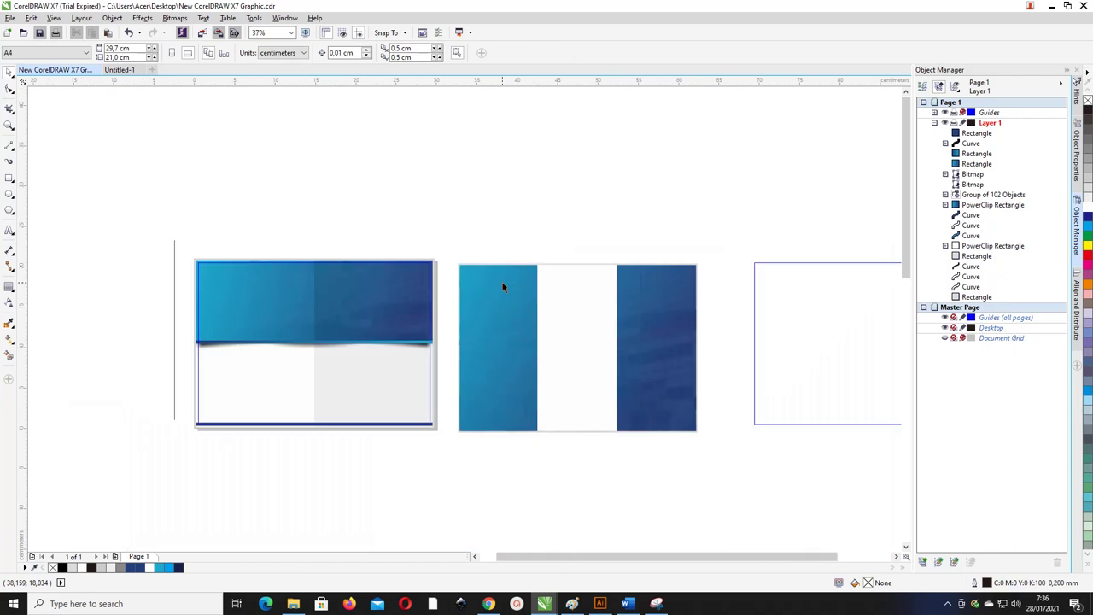
Duplicate the blurred shadow bitmap below the blue header, bring the copy to the front and move it over the three panels.
left_click(312, 354)
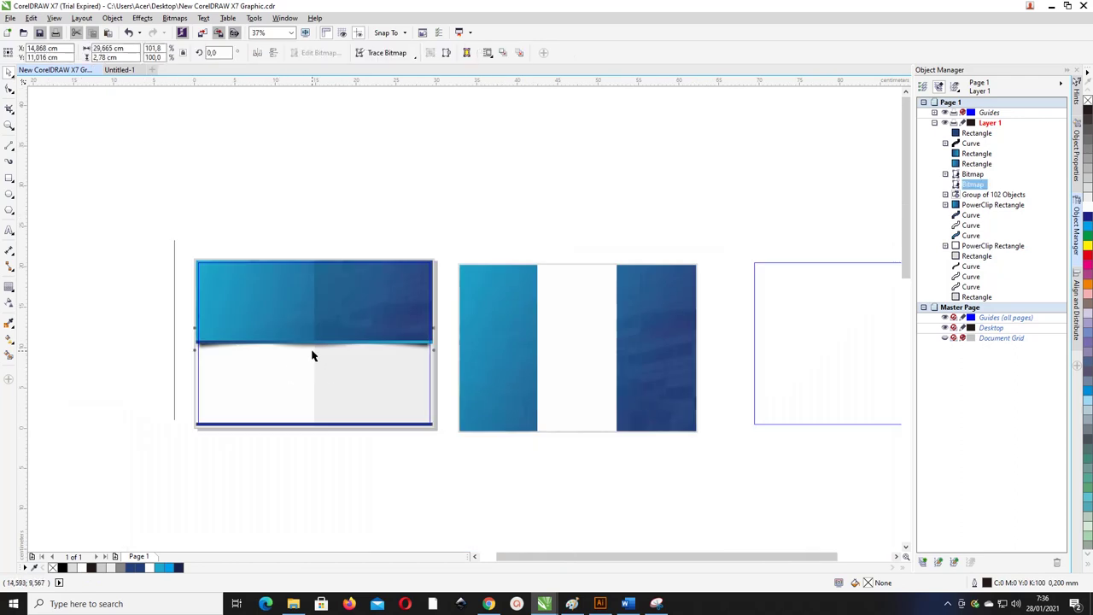
left_click(310, 350)
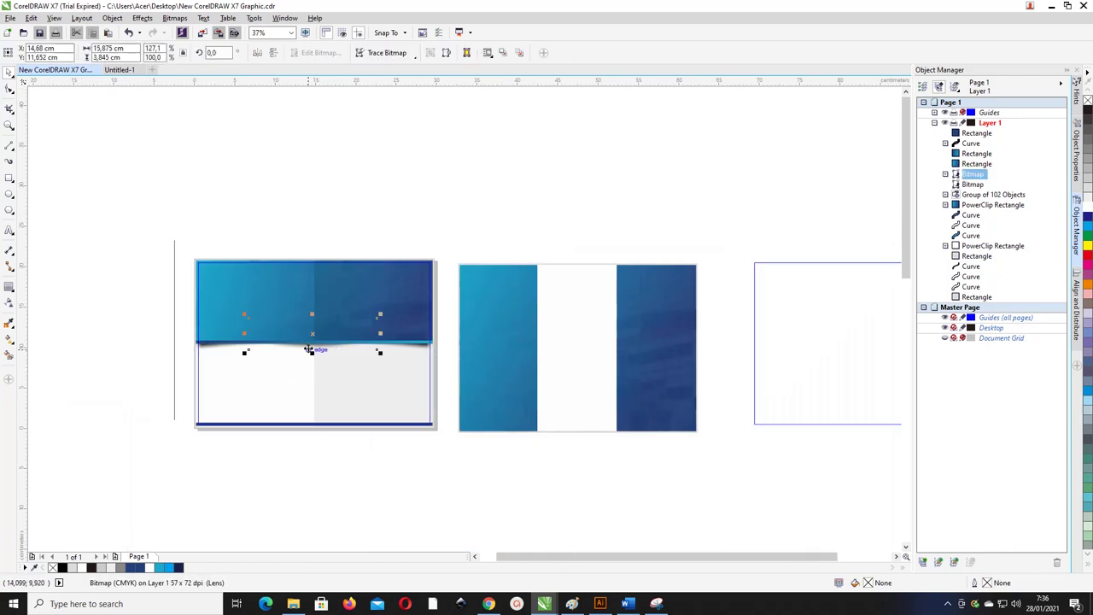
key("ctrl+d")
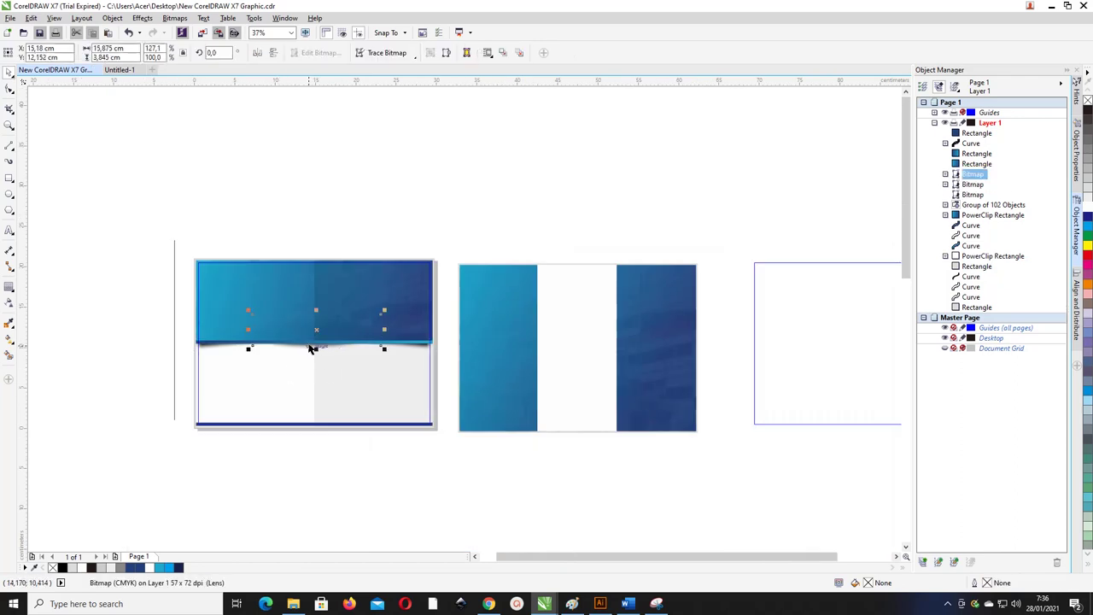
key("shift+Page_Up")
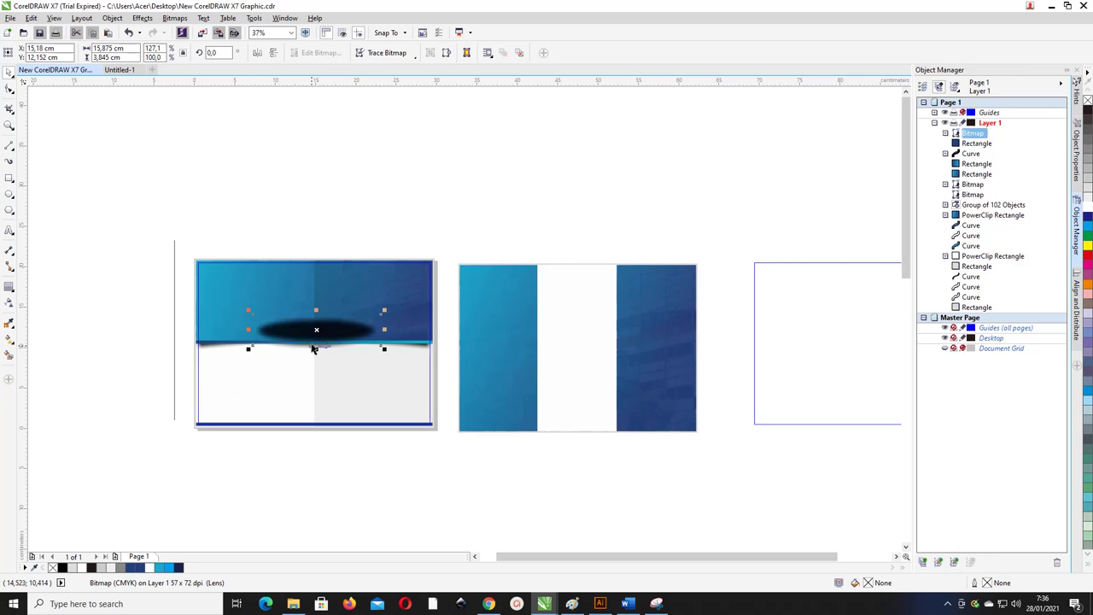
left_click_drag(314, 346, 540, 352)
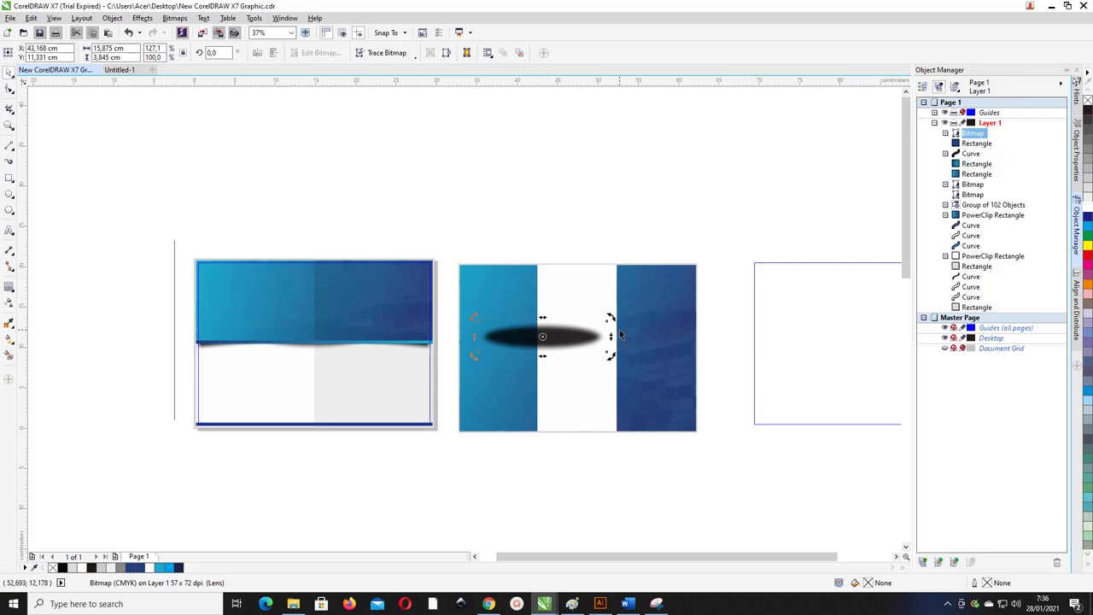
Rotate the shadow copy to 270°, place it along the left panel's inner edge and bring the left panel in front of it.
left_click_drag(614, 320, 556, 375)
left_click_drag(547, 303, 536, 326)
left_click(505, 283)
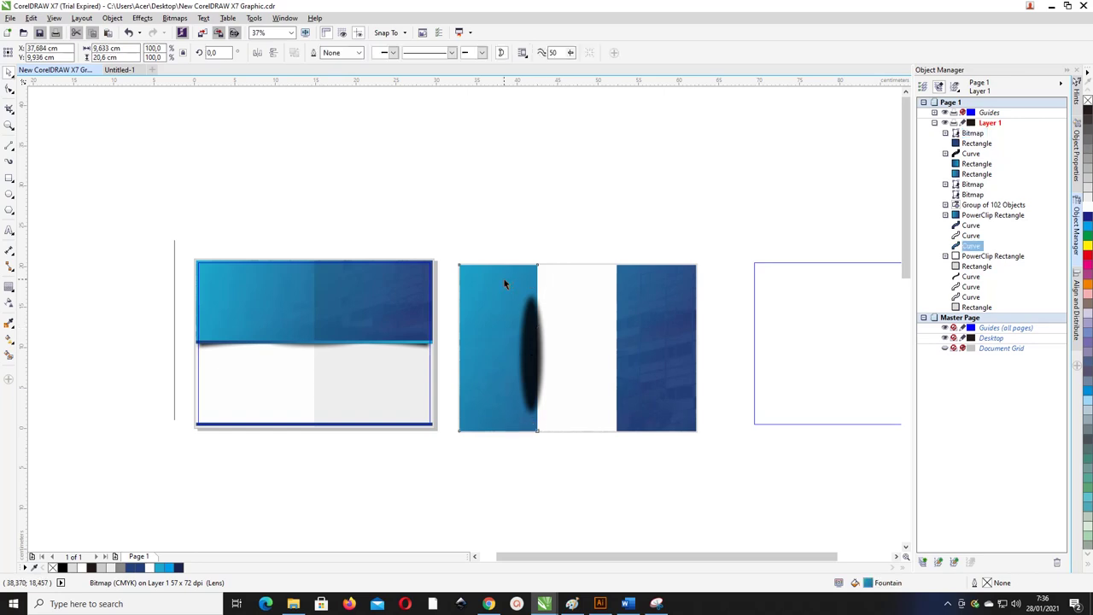
key("shift+Page_Up")
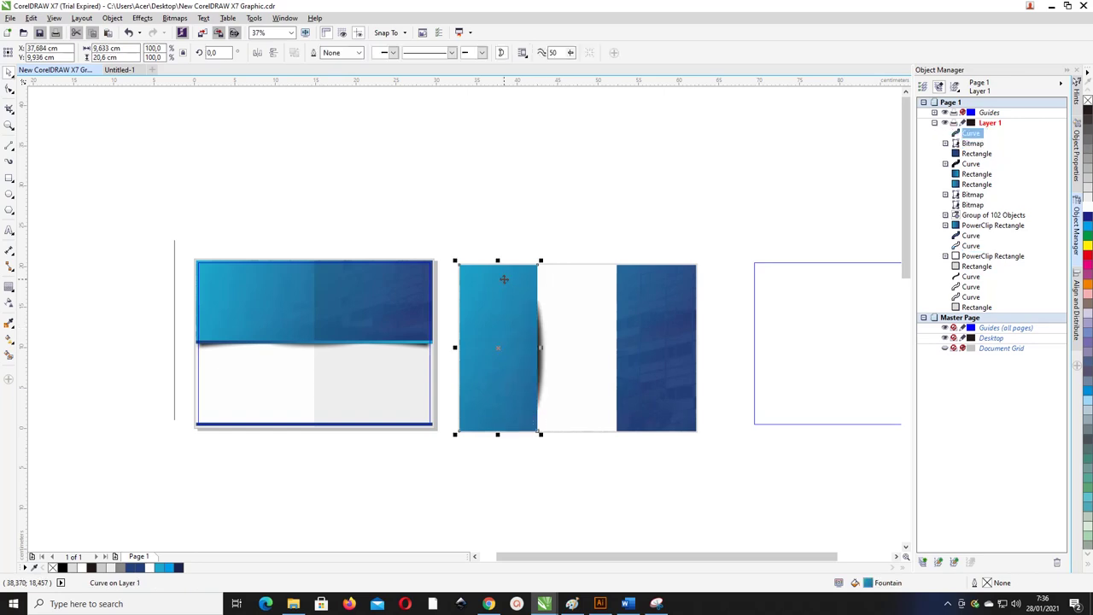
Shift the shadow further behind the left panel so only a thin soft edge falls on the white panel.
scroll(528, 359, "up", 2)
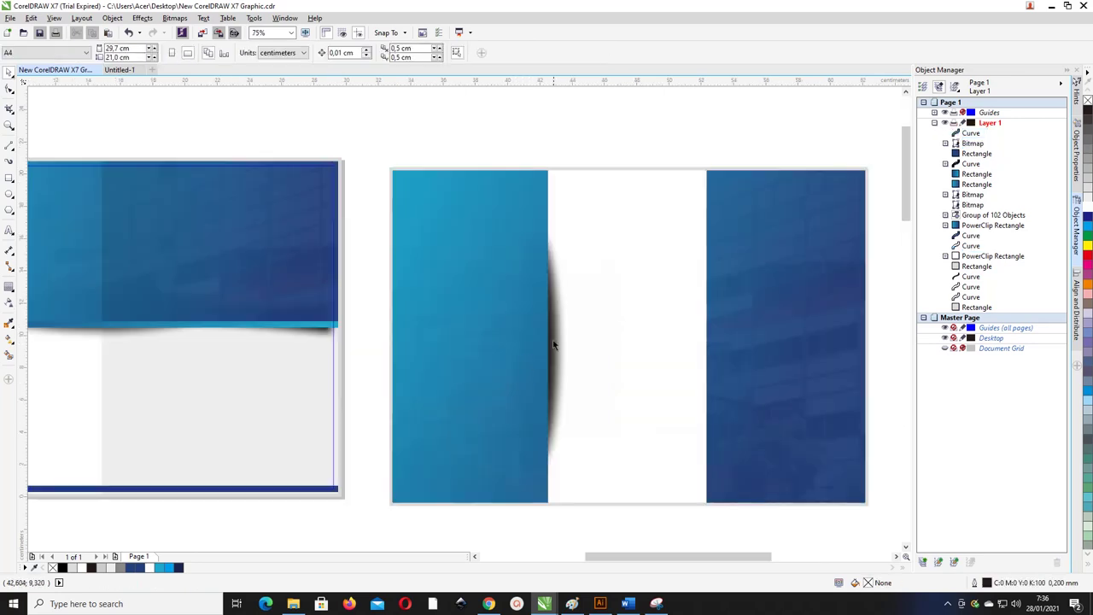
left_click(555, 346)
left_click_drag(559, 328, 556, 324)
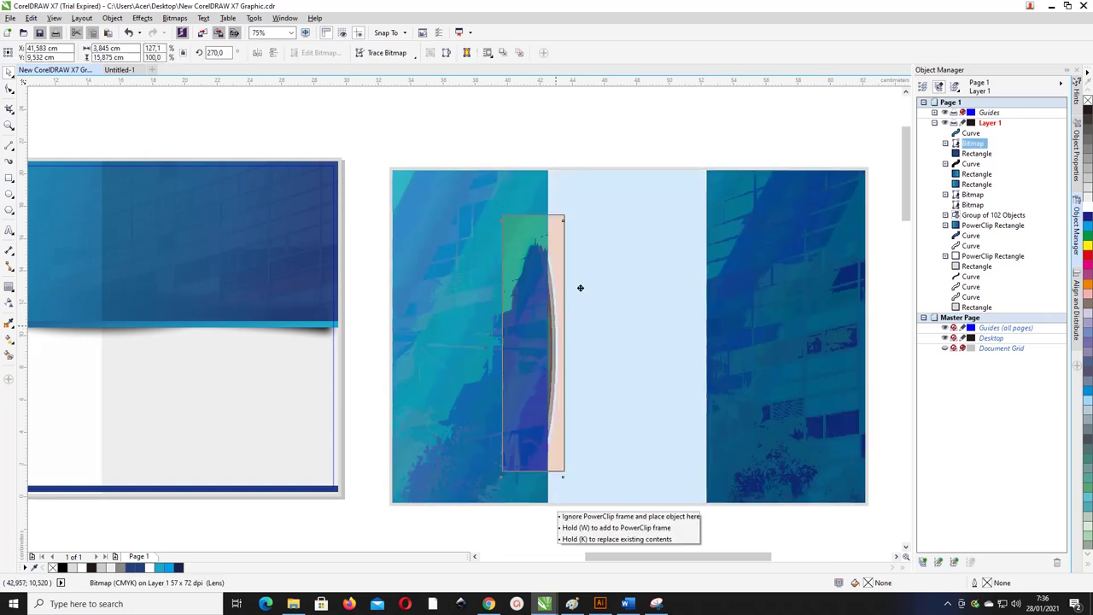
left_click_drag(580, 288, 579, 287)
left_click(574, 142)
scroll(557, 316, "down", 2)
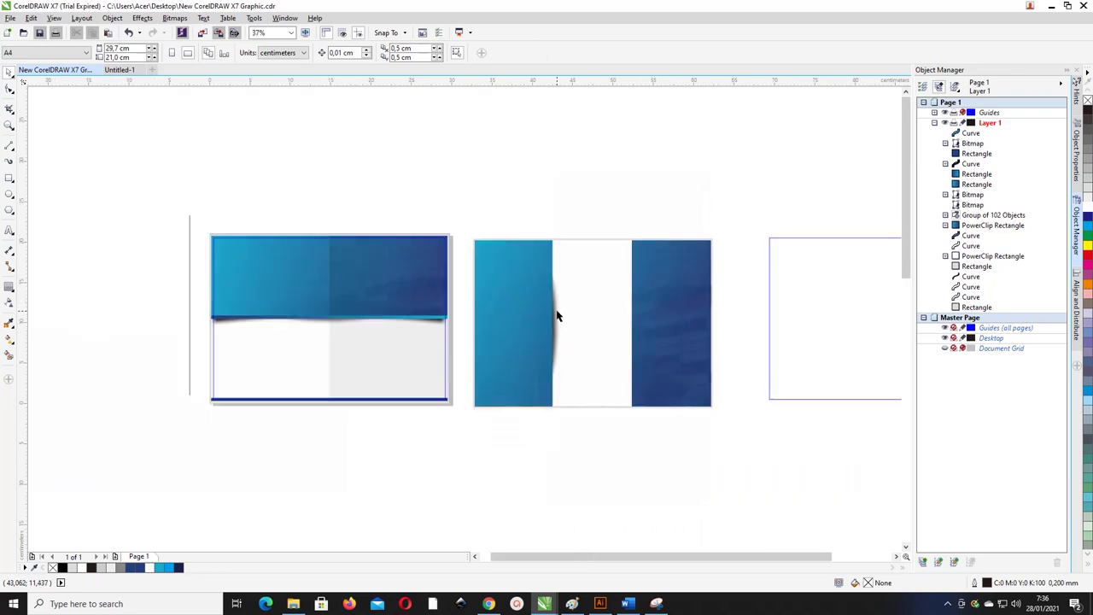
left_click(557, 314)
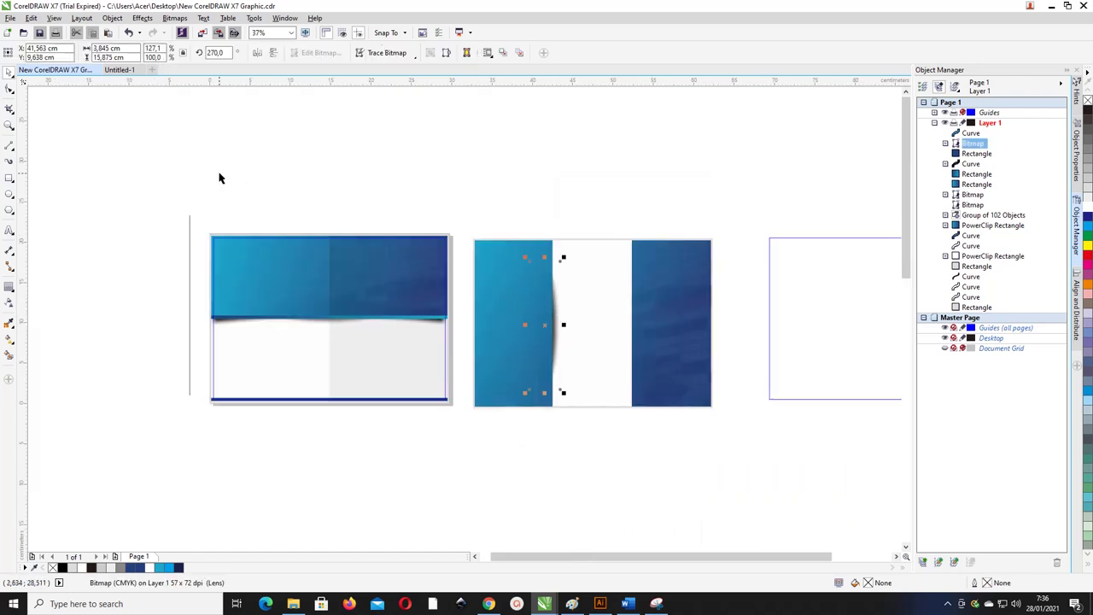
scroll(544, 323, "up", 2)
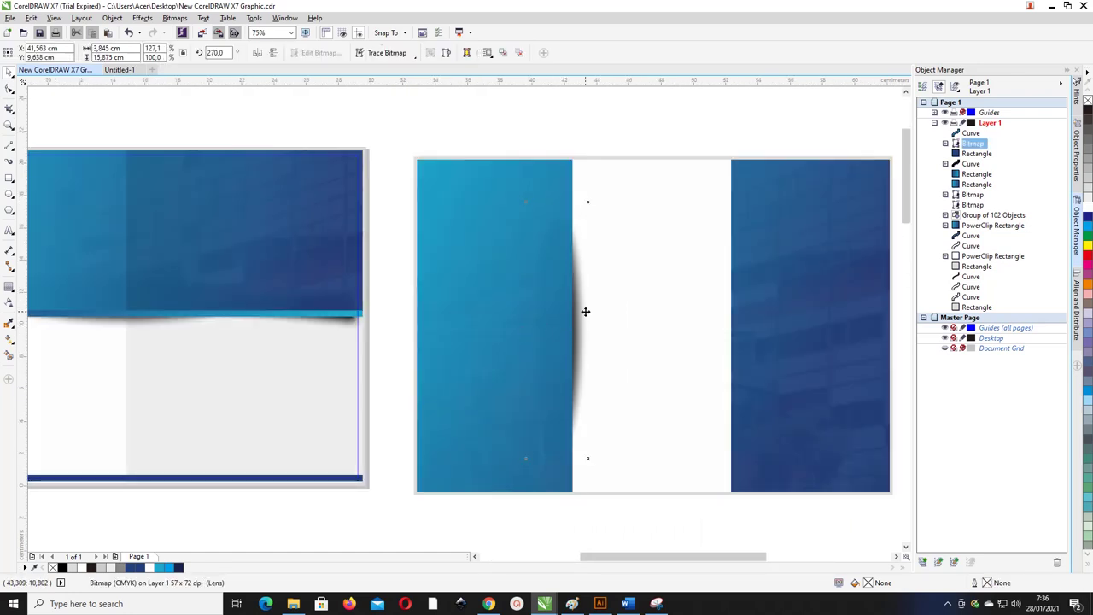
left_click_drag(585, 312, 580, 311)
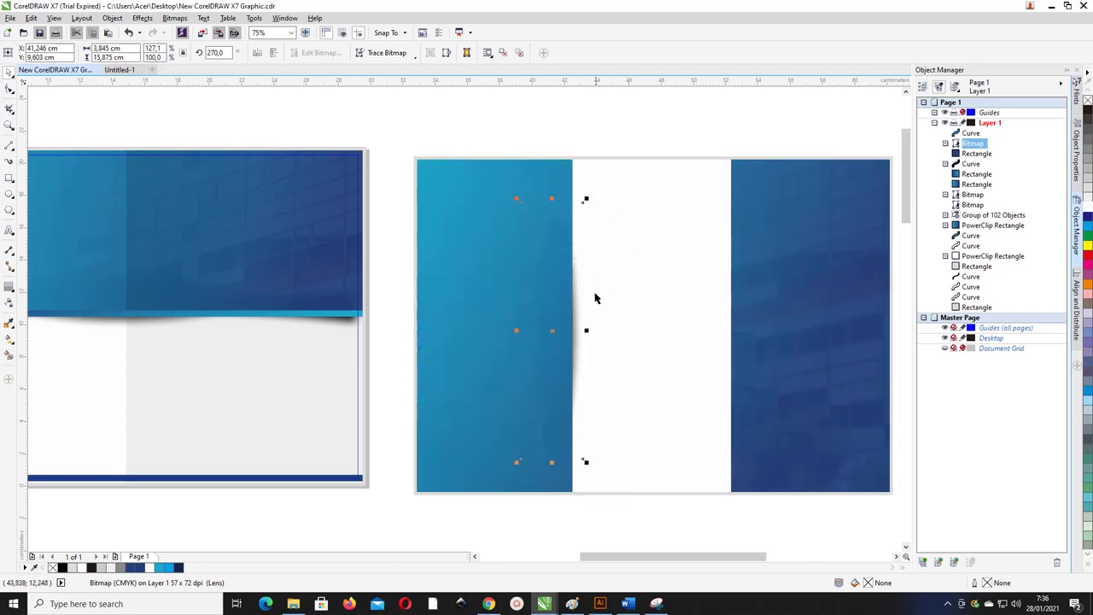
key("Right")
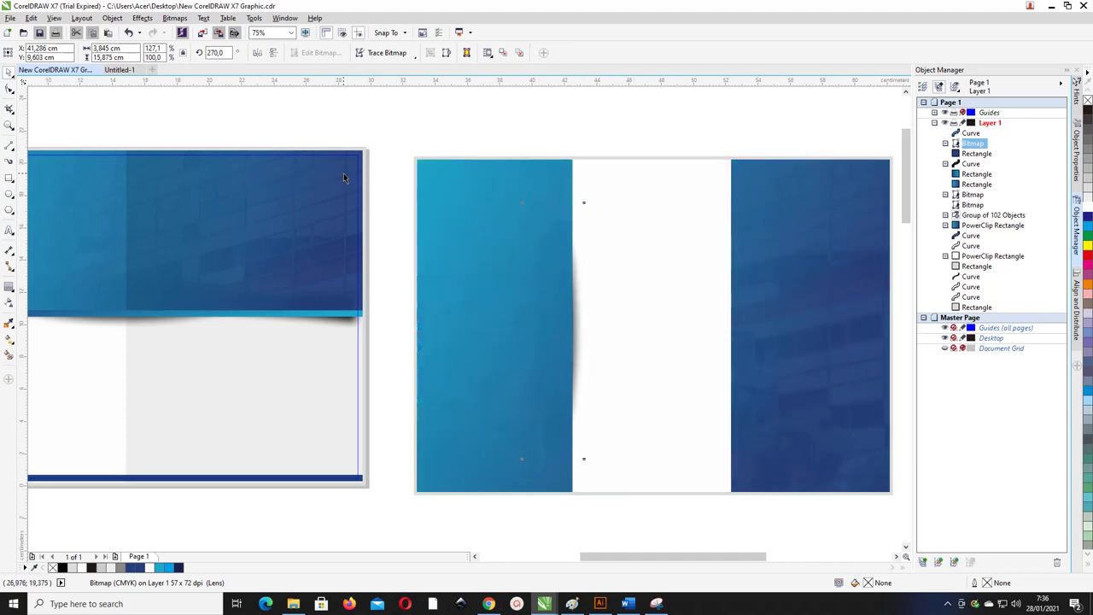
Align the shadow with the left panel's vertical centre and leave the shadow selected.
scroll(384, 157, "down", 2)
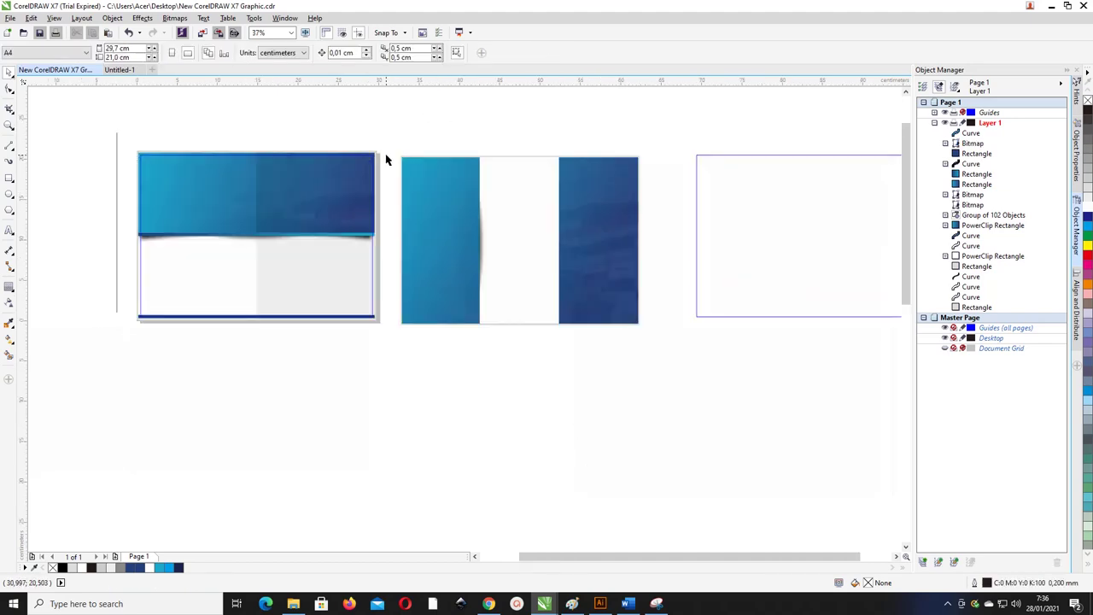
left_click(416, 184, "shift")
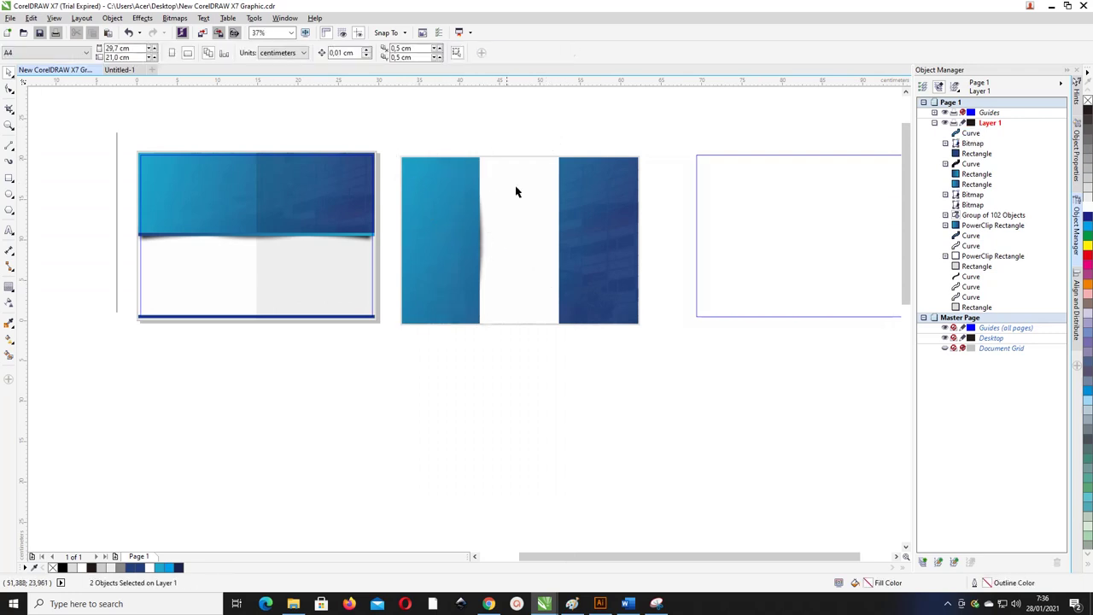
left_click(483, 226)
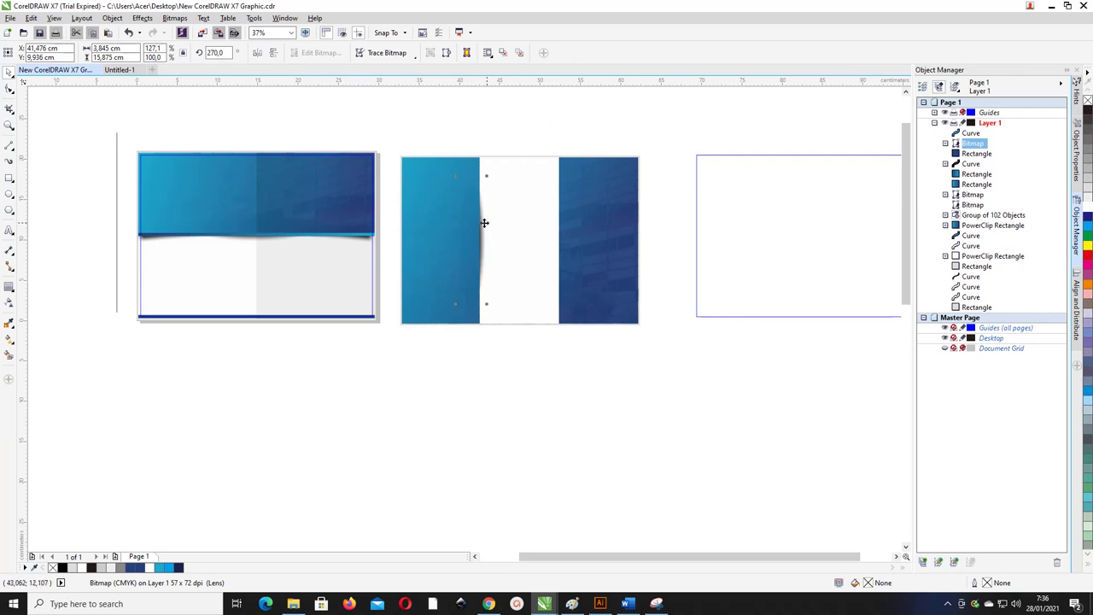
Duplicate the left panel's shadow onto the border between the white and right panels and send the copy behind the white panel.
left_click_drag(483, 222, 557, 230)
key("ctrl+Page_Down")
key("ctrl+Page_Down")
key("ctrl+Page_Down")
key("ctrl+Page_Down")
key("ctrl+Page_Down")
key("ctrl+Page_Down")
key("ctrl+Page_Down")
key("ctrl+Page_Down")
key("ctrl+Page_Down")
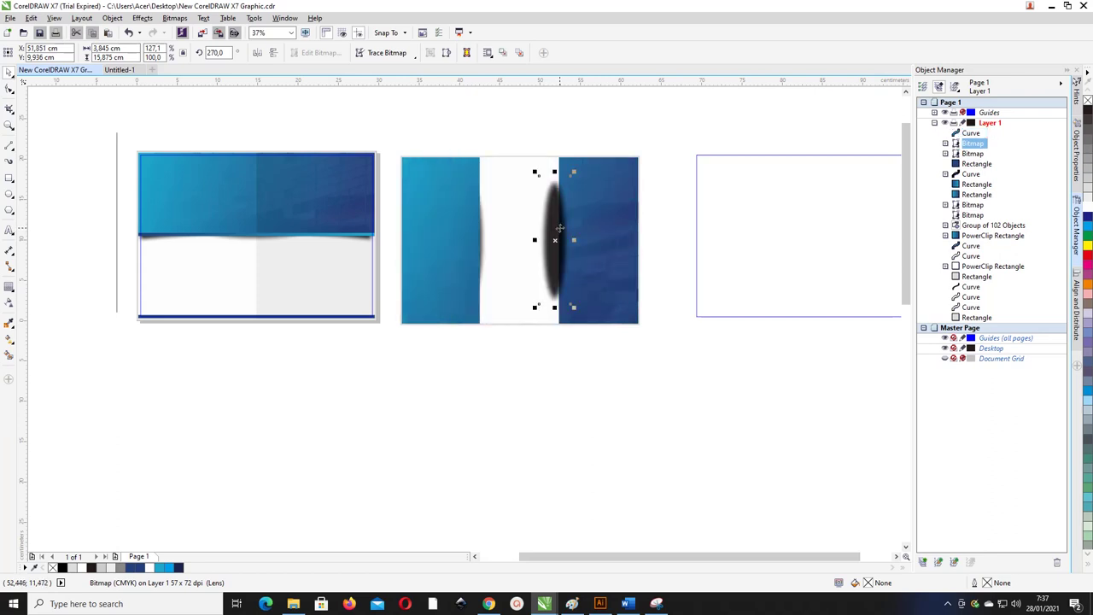
key("ctrl+Page_Down")
key("ctrl+Page_Down")
key("ctrl+Page_Down")
key("ctrl+Page_Down")
key("ctrl+Page_Down")
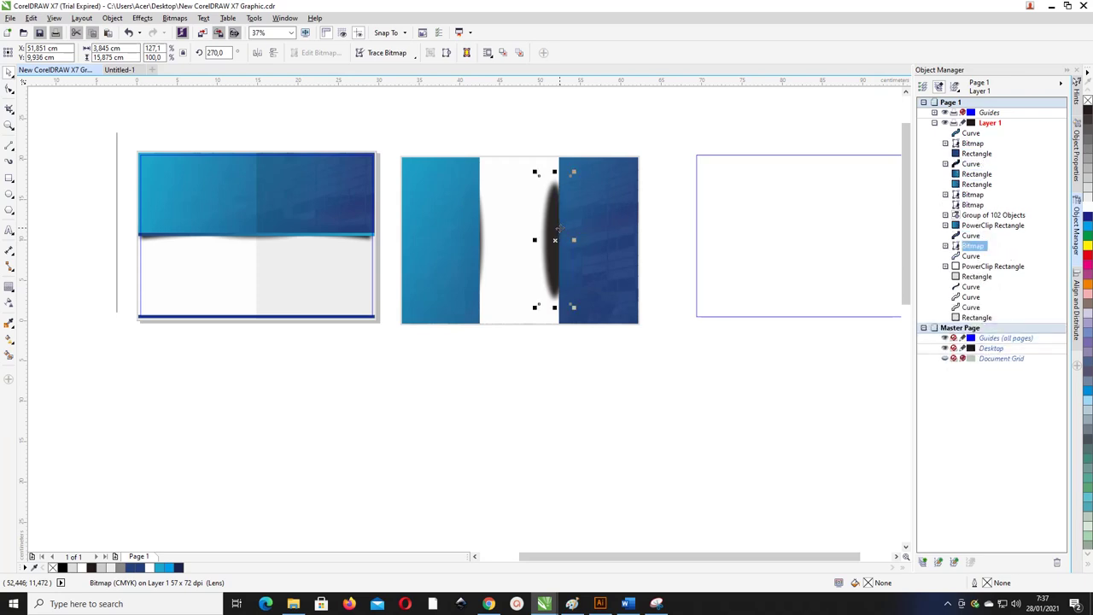
key("ctrl+Page_Up")
key("ctrl+Page_Up")
key("ctrl+Page_Up")
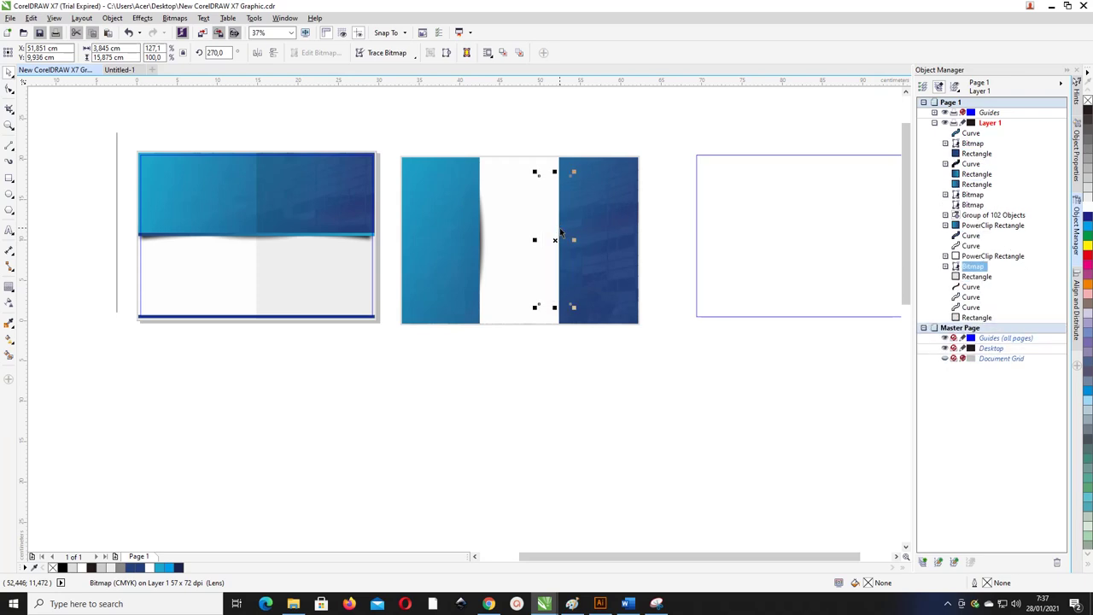
Add the white middle panel to the selection and bring it together with the shadow copy to the front of the stack.
left_click(516, 199, "shift")
key("ctrl+Page_Up")
key("ctrl+Page_Up")
key("ctrl+Page_Up")
key("ctrl+Page_Up")
key("ctrl+Page_Up")
key("ctrl+Page_Up")
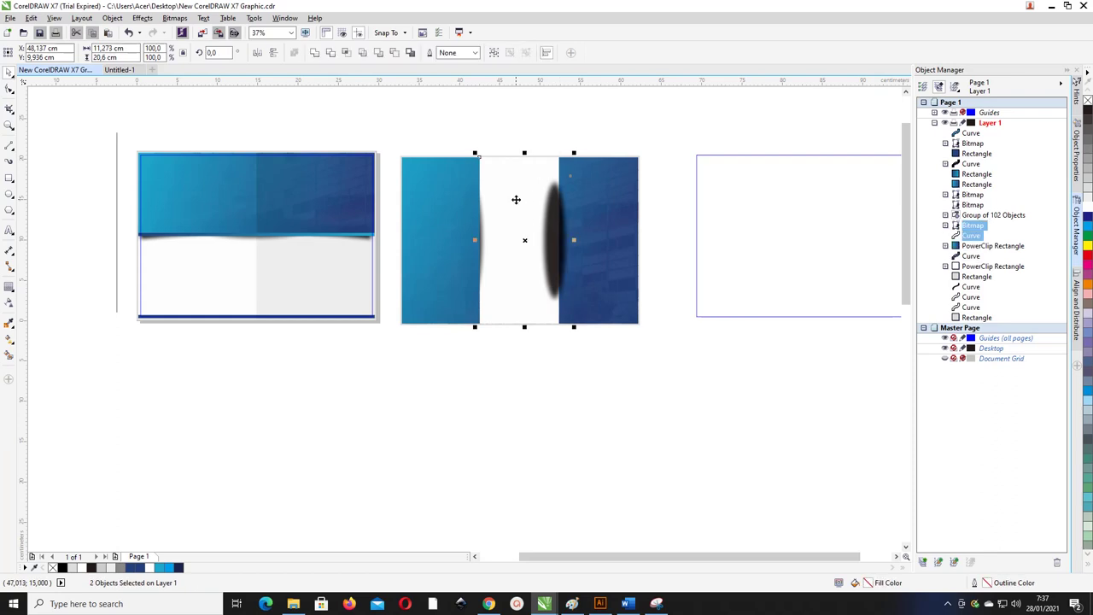
key("ctrl+Page_Up")
key("ctrl+Page_Up")
key("ctrl+Page_Up")
key("ctrl+Page_Up")
key("ctrl+Page_Up")
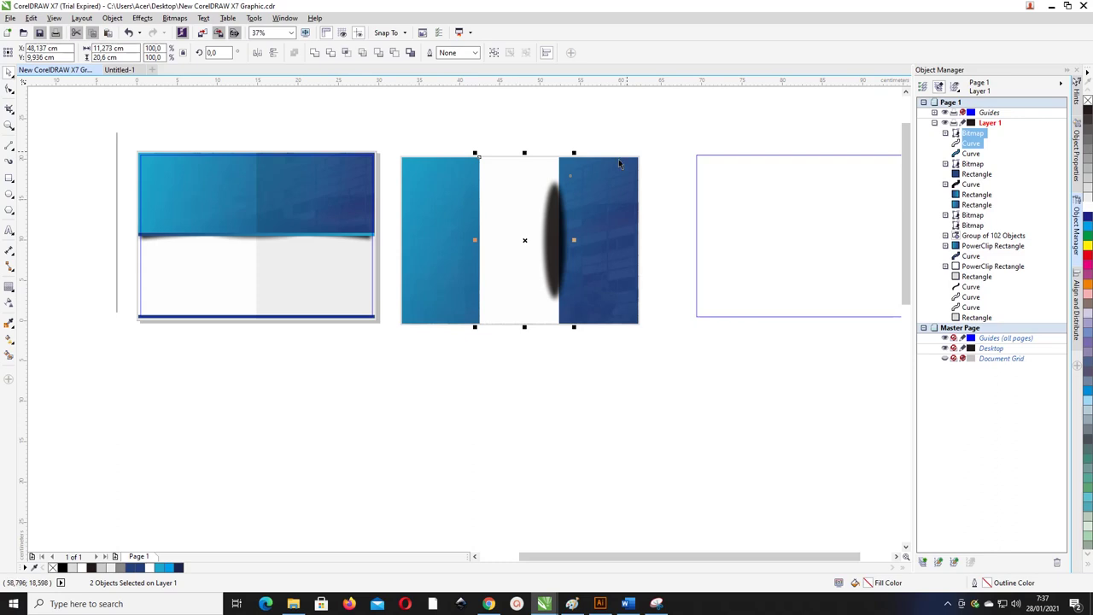
Bring the white middle panel in front of the shadow copy so the shadow falls only on the right panel.
left_click(575, 202)
left_click(516, 206)
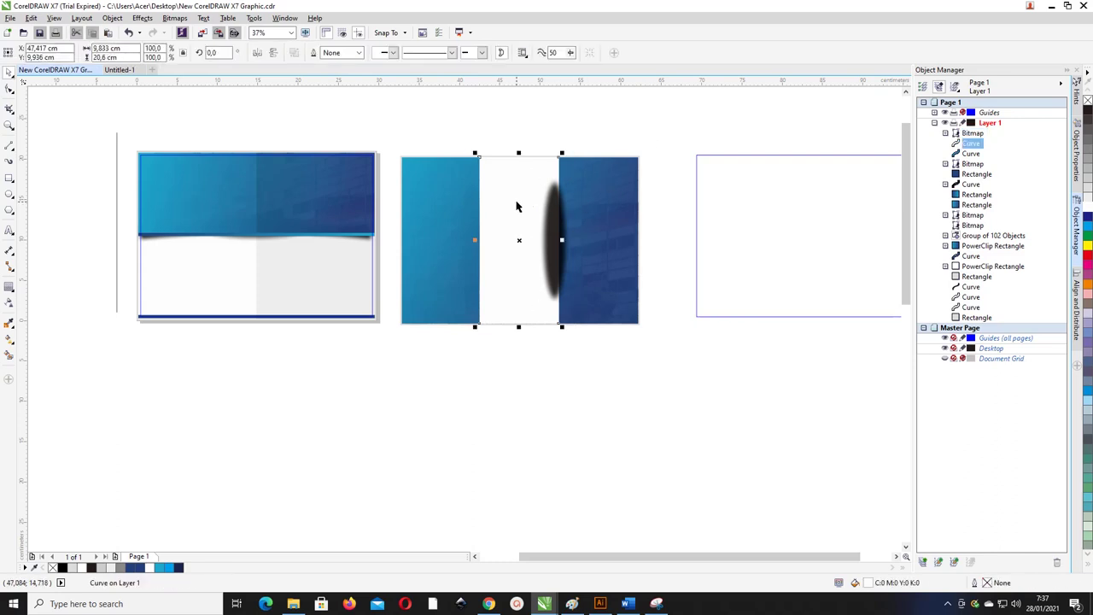
key("ctrl+Page_Up")
left_click(439, 141)
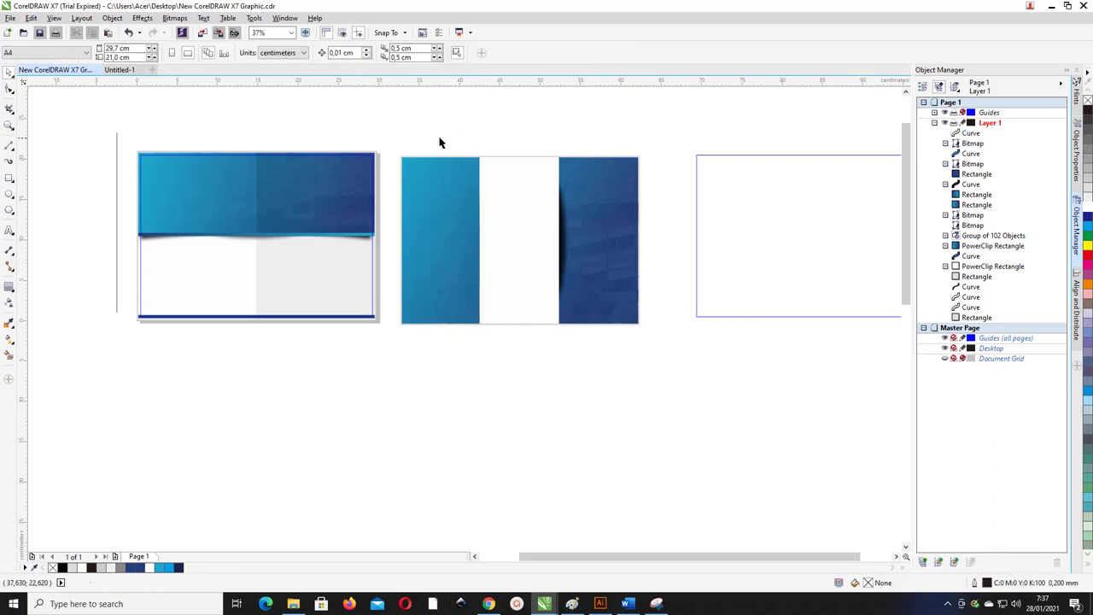
Bring the left panel with its shadow in front of the white panel and shift that shadow slightly further onto the white panel.
left_click_drag(386, 133, 516, 386)
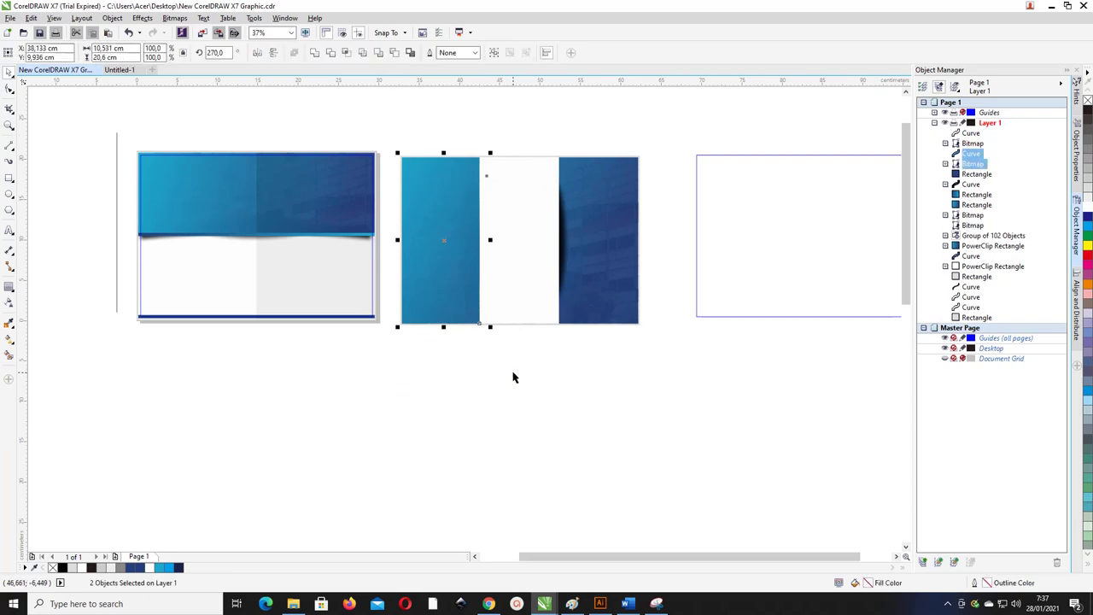
left_click(564, 237)
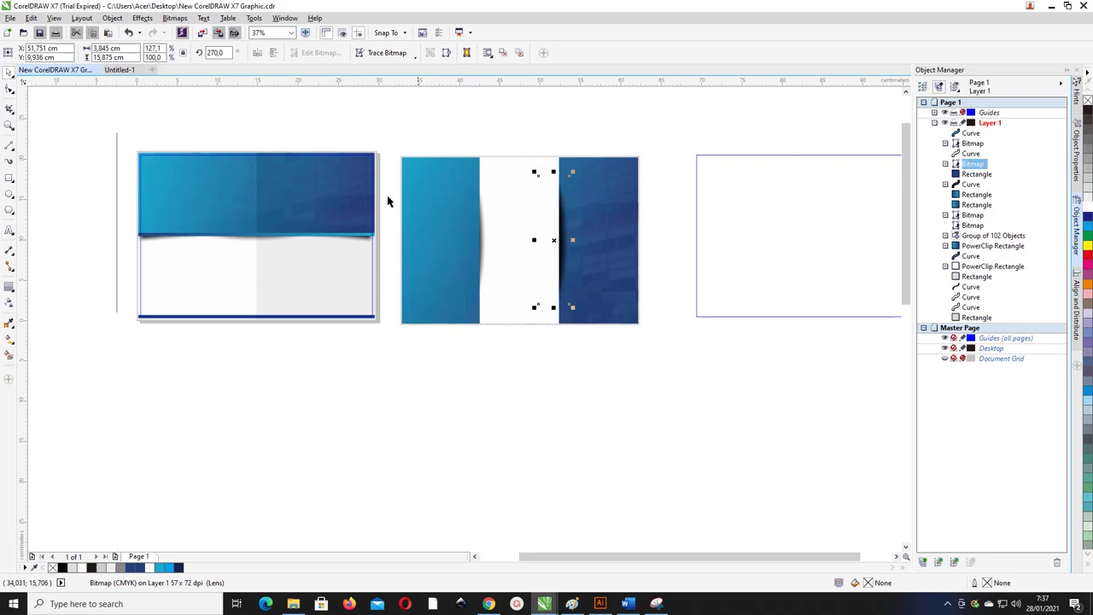
scroll(506, 217, "up", 2)
left_click_drag(620, 233, 620, 237)
left_click(463, 256)
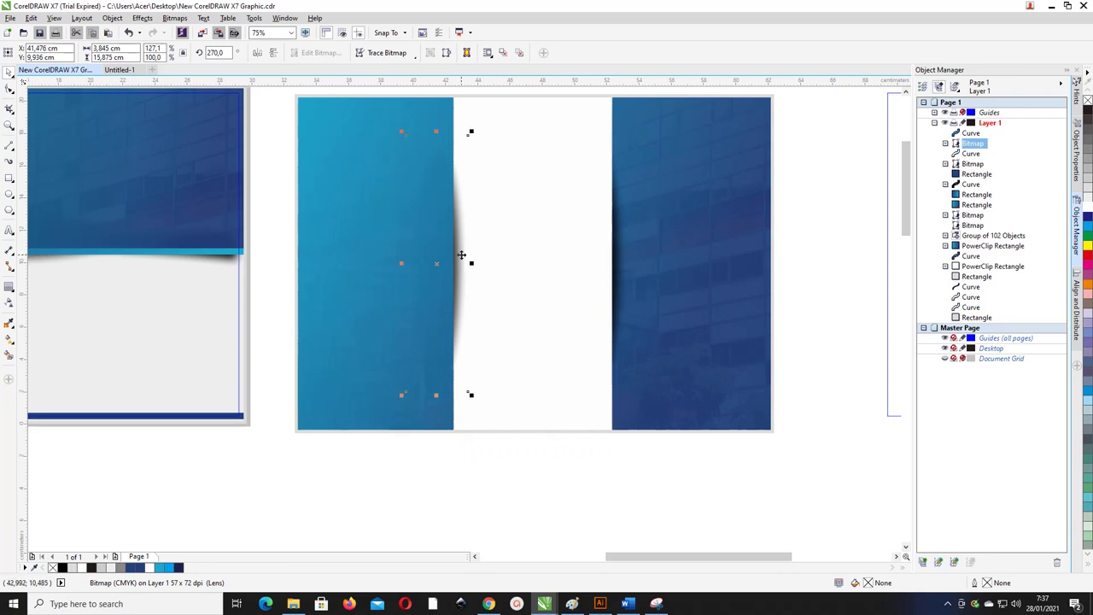
left_click_drag(464, 256, 465, 255)
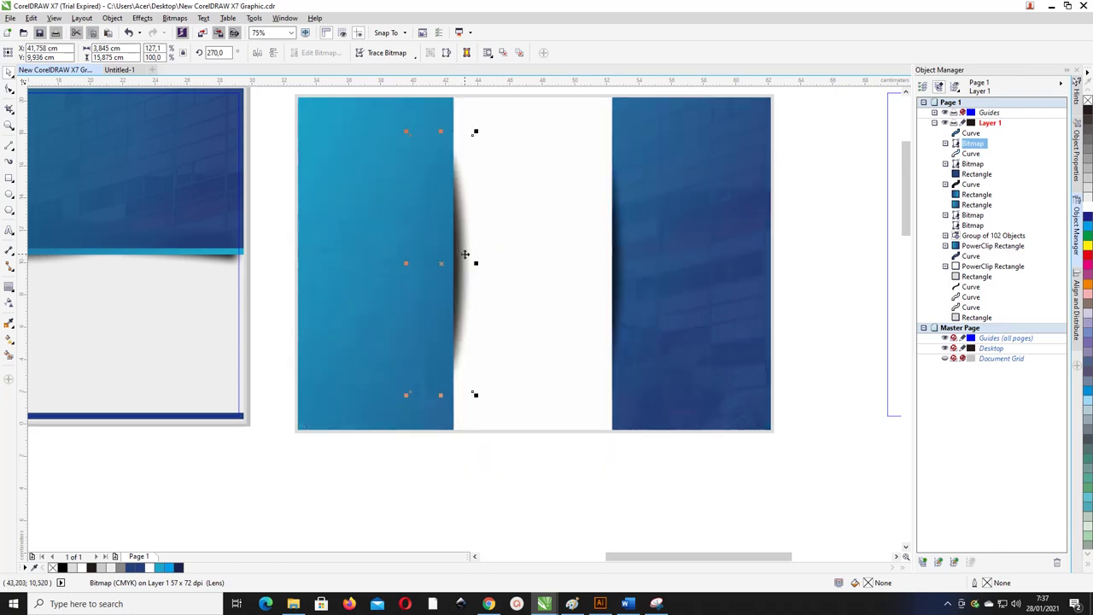
left_click(840, 214)
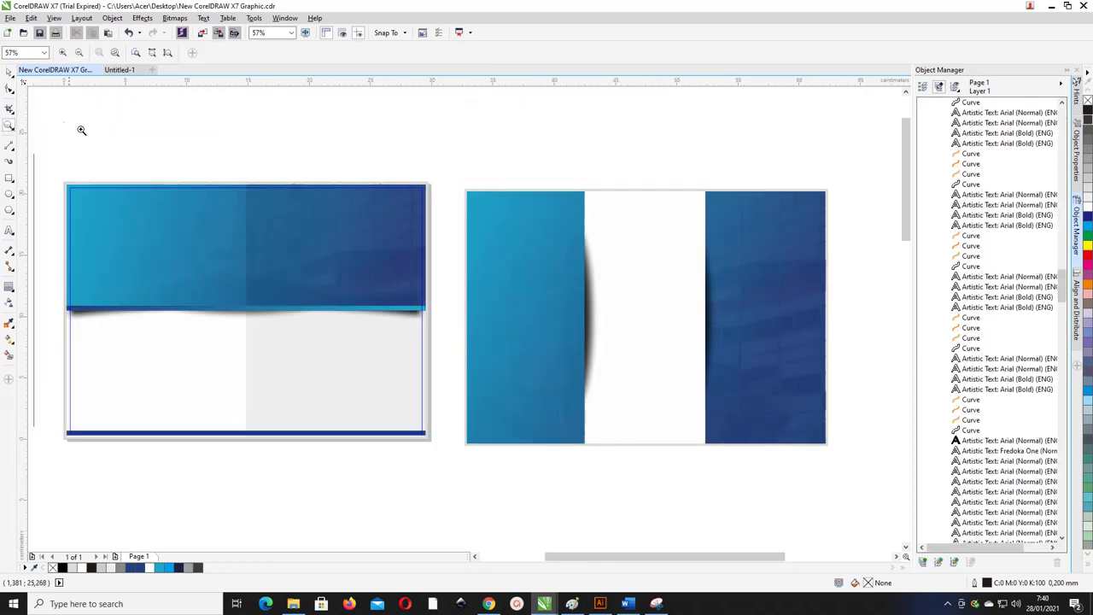
Select both dark content pages below the layouts and move them beside the outer edge of the blue-header page.
left_click(11, 86)
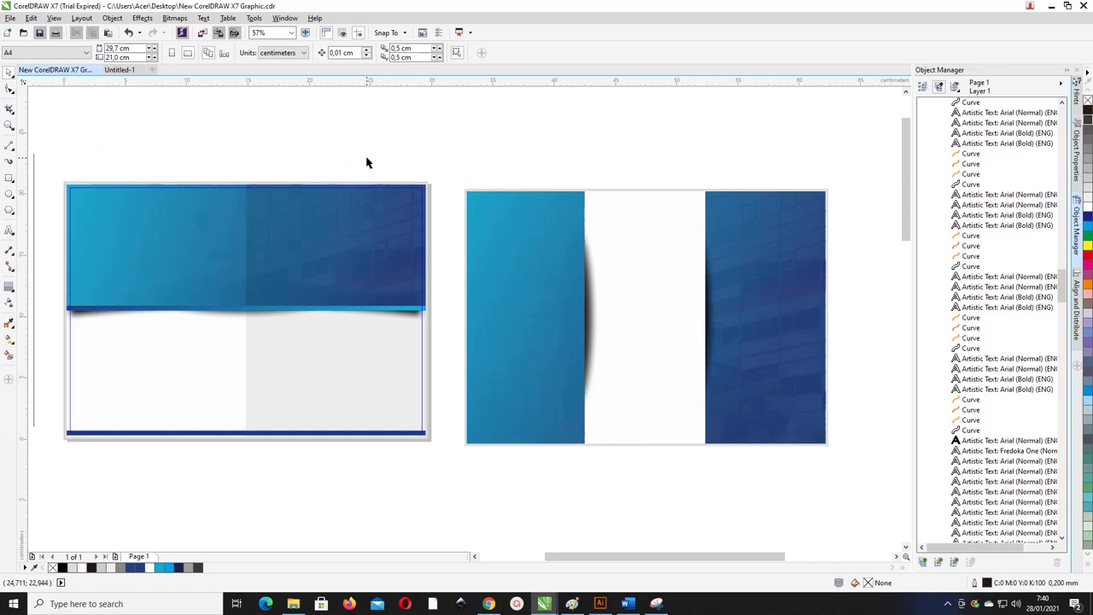
key("F4")
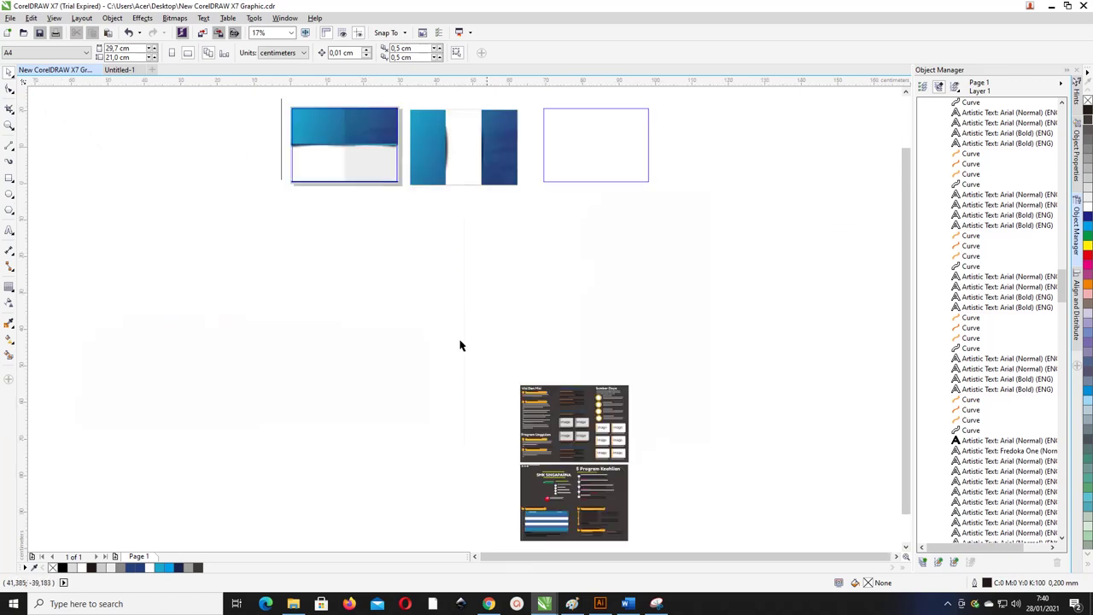
left_click_drag(485, 357, 658, 549)
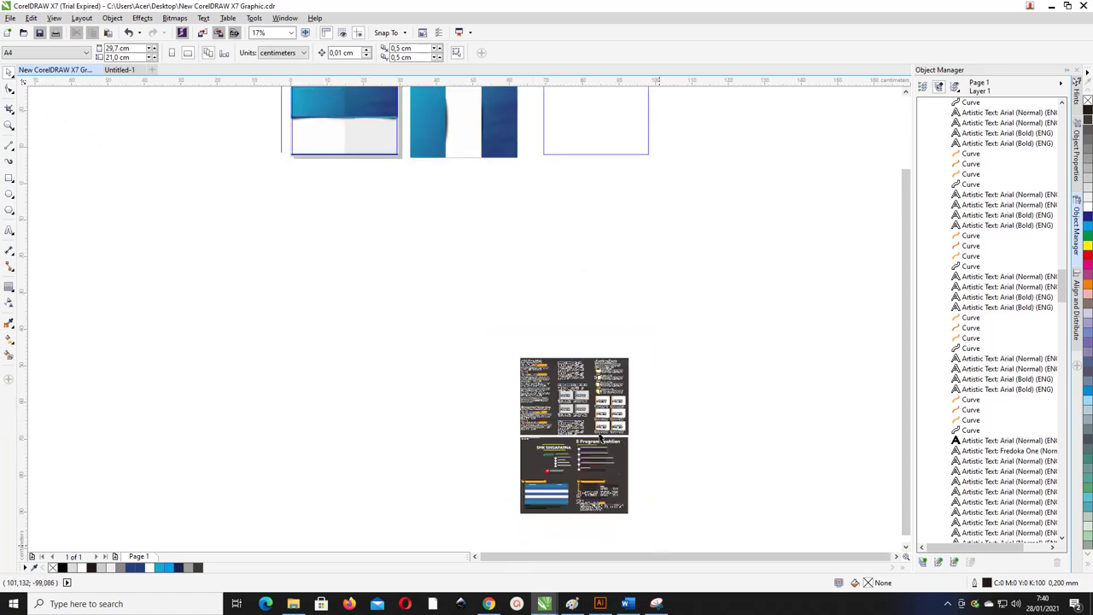
left_click_drag(586, 386, 401, 217)
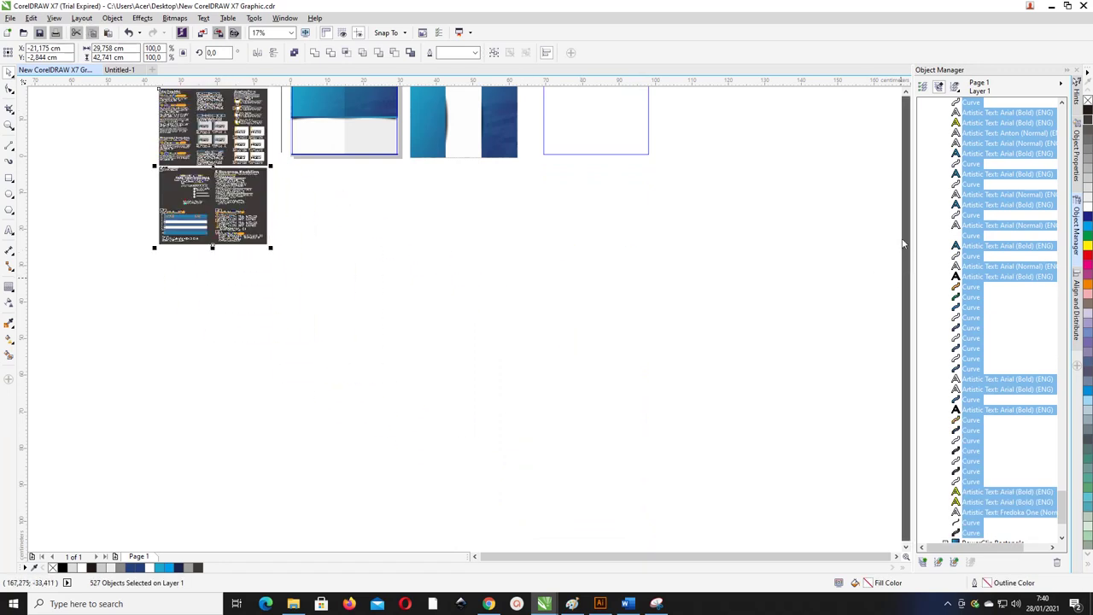
key("z")
left_click_drag(611, 244, 114, 83)
left_click_drag(610, 367, 100, 197)
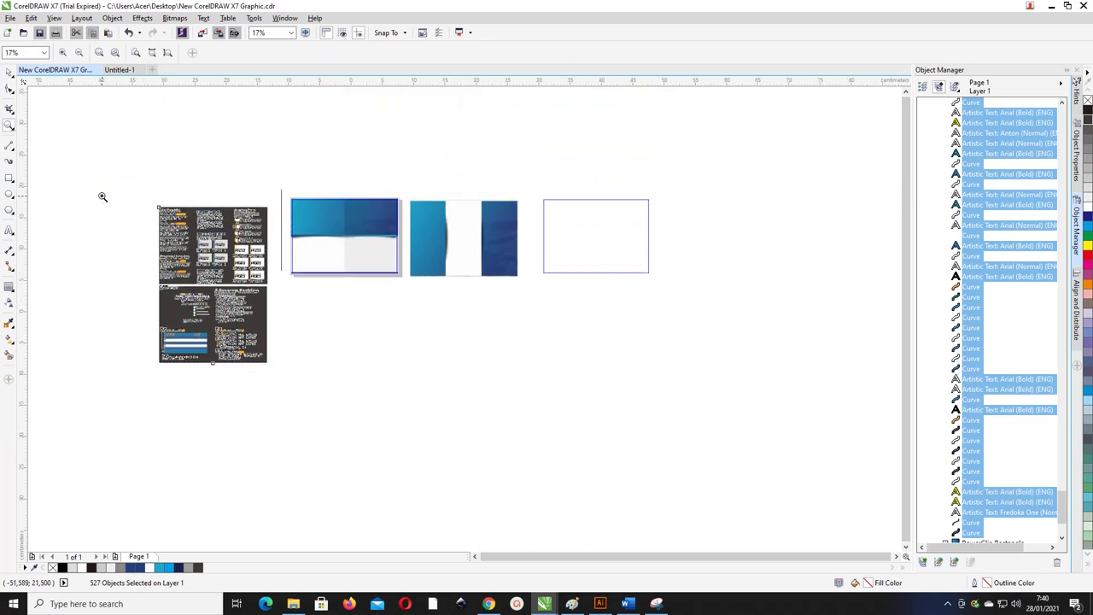
left_click(10, 74)
mouse_move(207, 246)
left_mouse_down()
mouse_move(221, 222)
mouse_move(220, 243)
left_mouse_up()
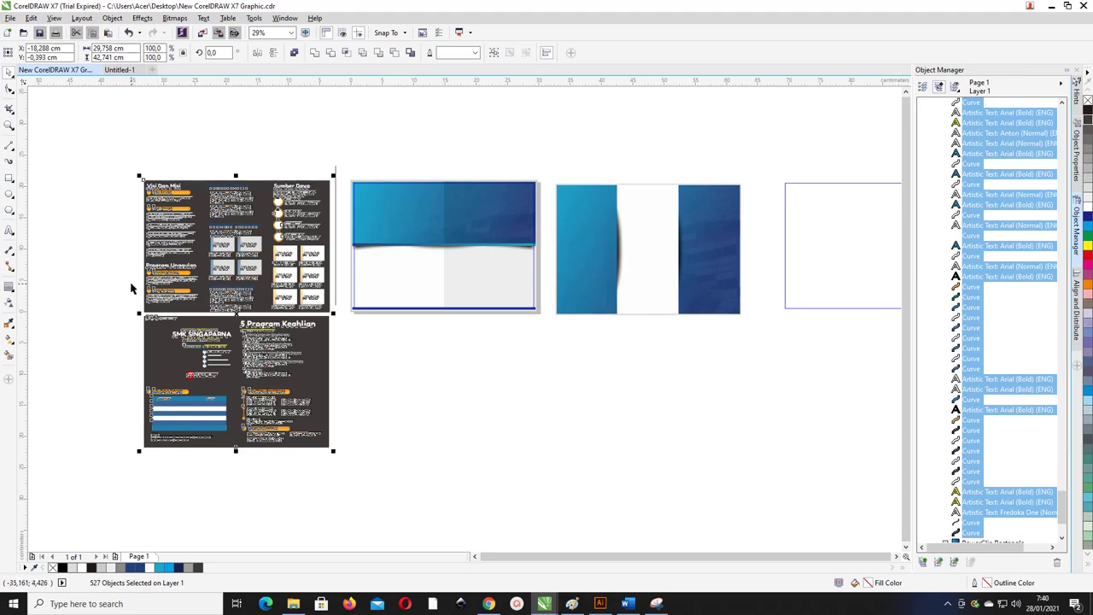
scroll(132, 286, "up", 2)
scroll(132, 286, "down", 2)
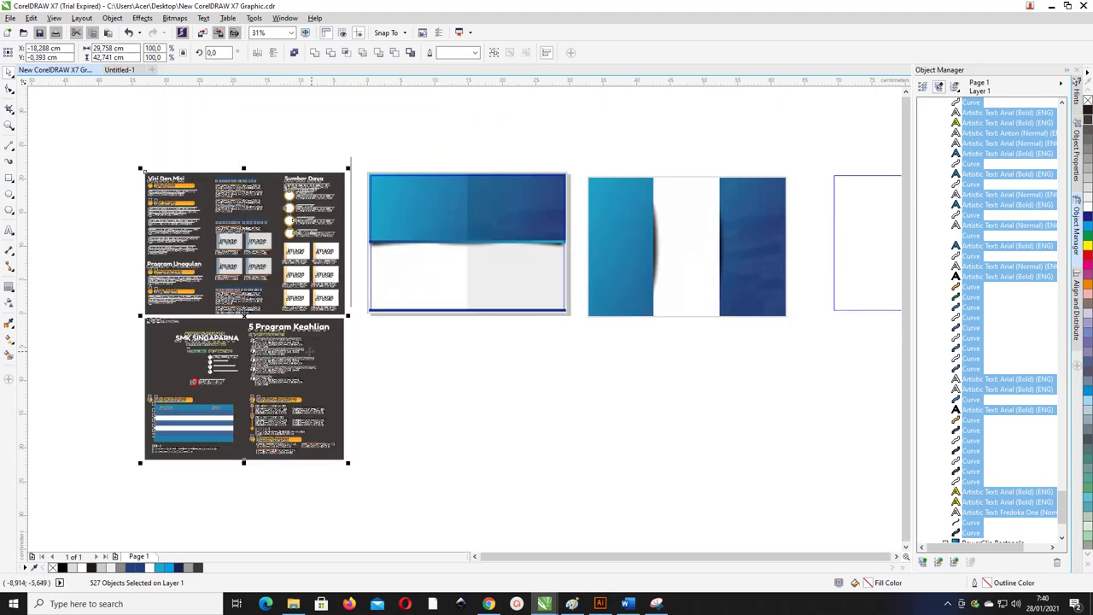
left_click(398, 342)
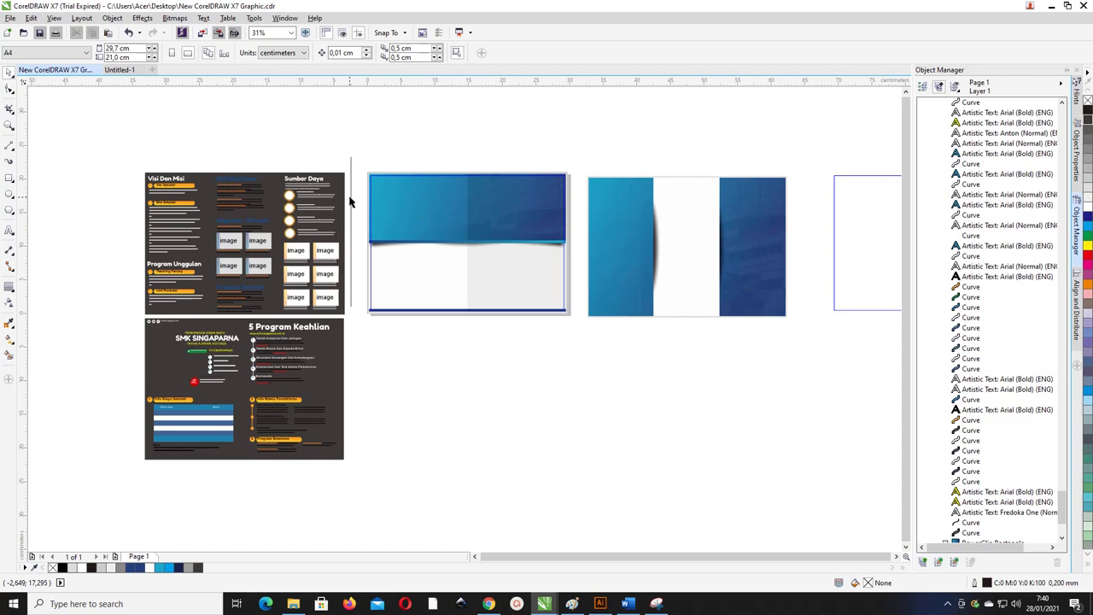
Select the lower content page with the SMK SINGAPARNA heading and place it directly below the blue-header page.
key("z")
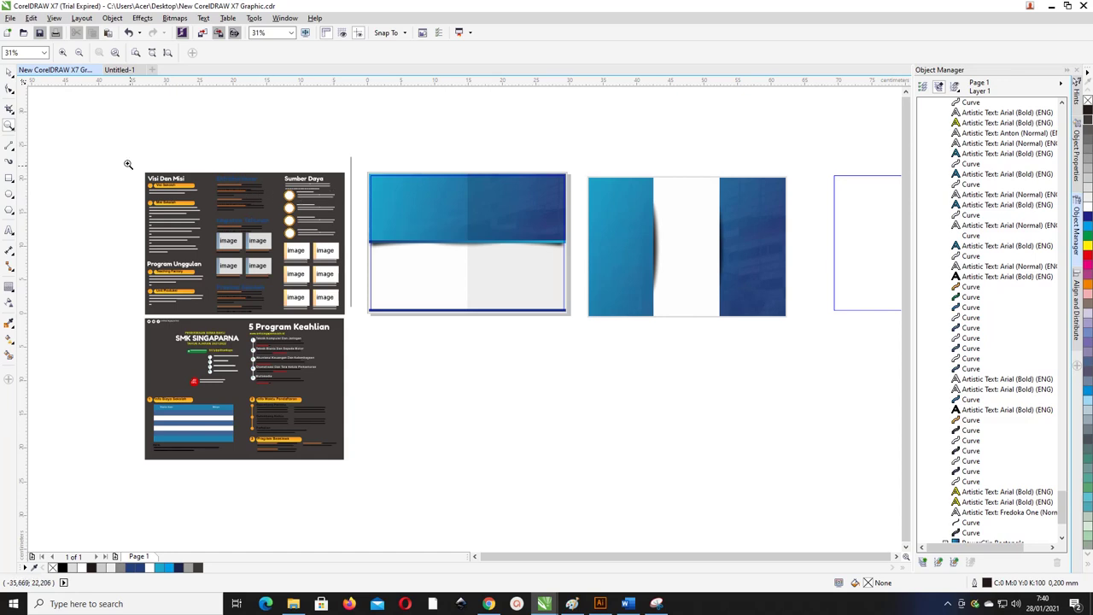
left_click_drag(128, 164, 735, 332)
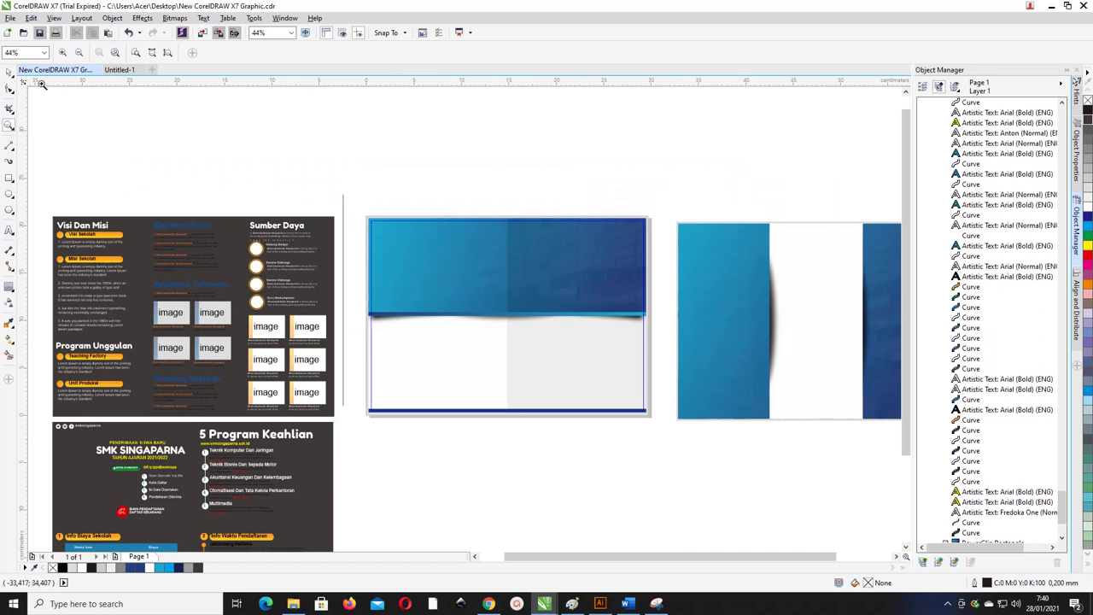
right_click(152, 176)
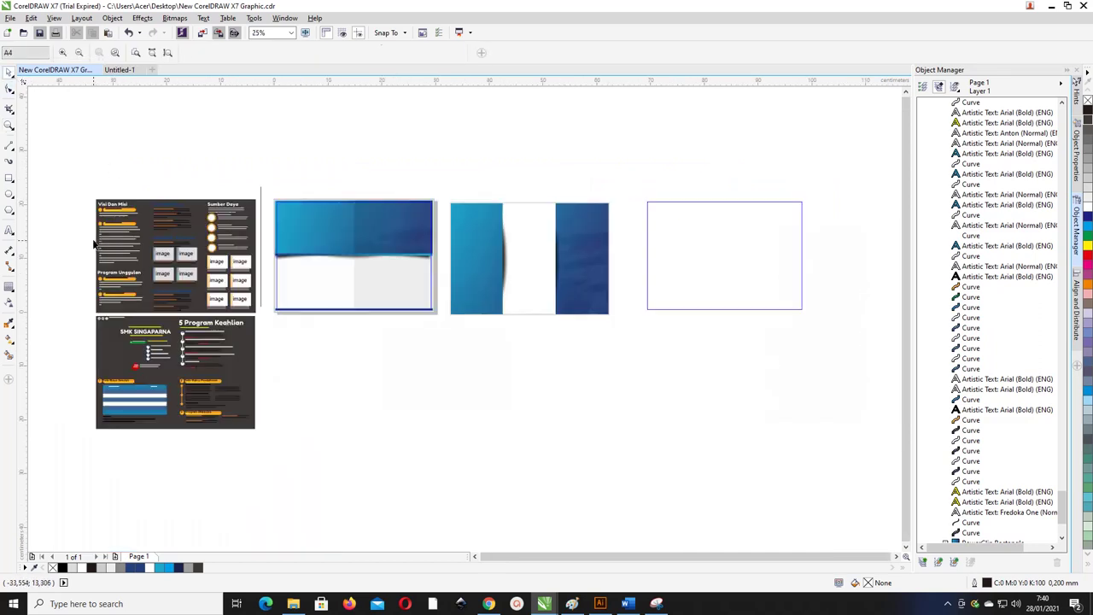
key("space")
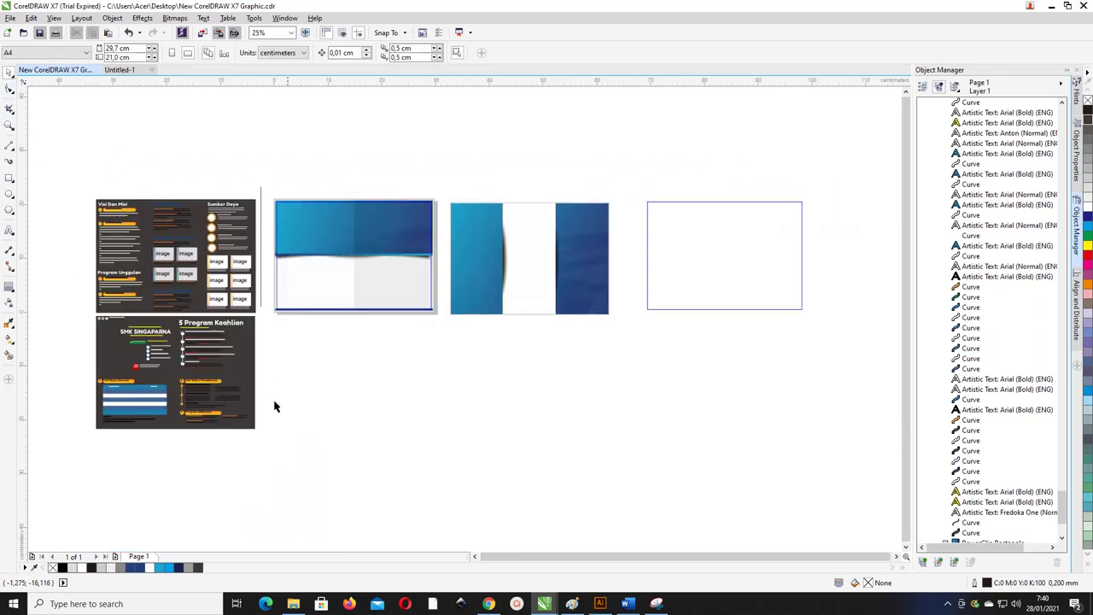
left_click_drag(284, 446, 72, 312)
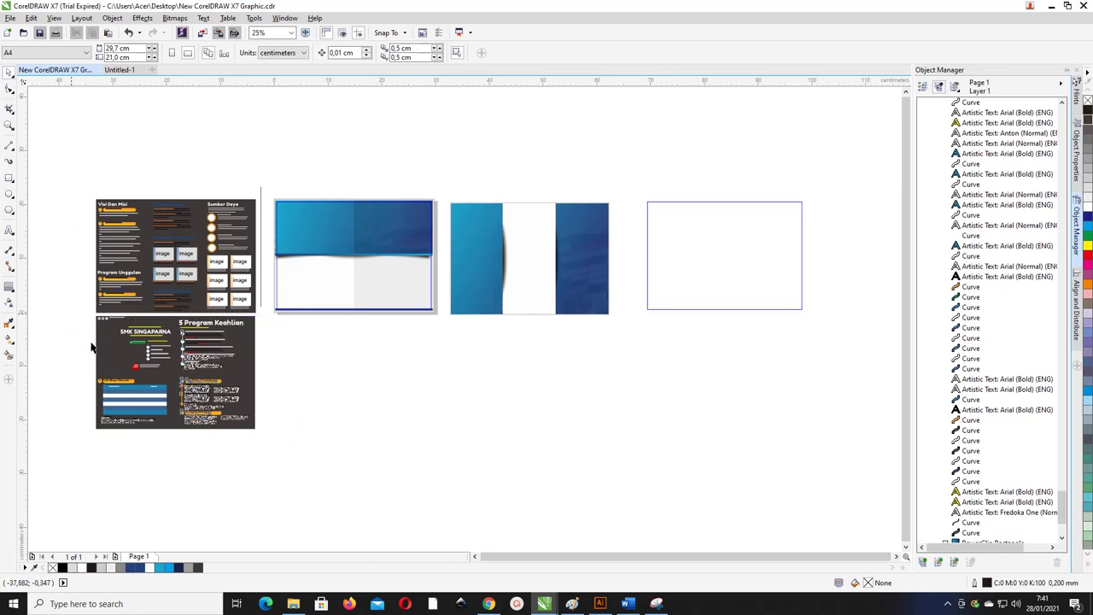
left_click_drag(145, 385, 317, 373)
key("space")
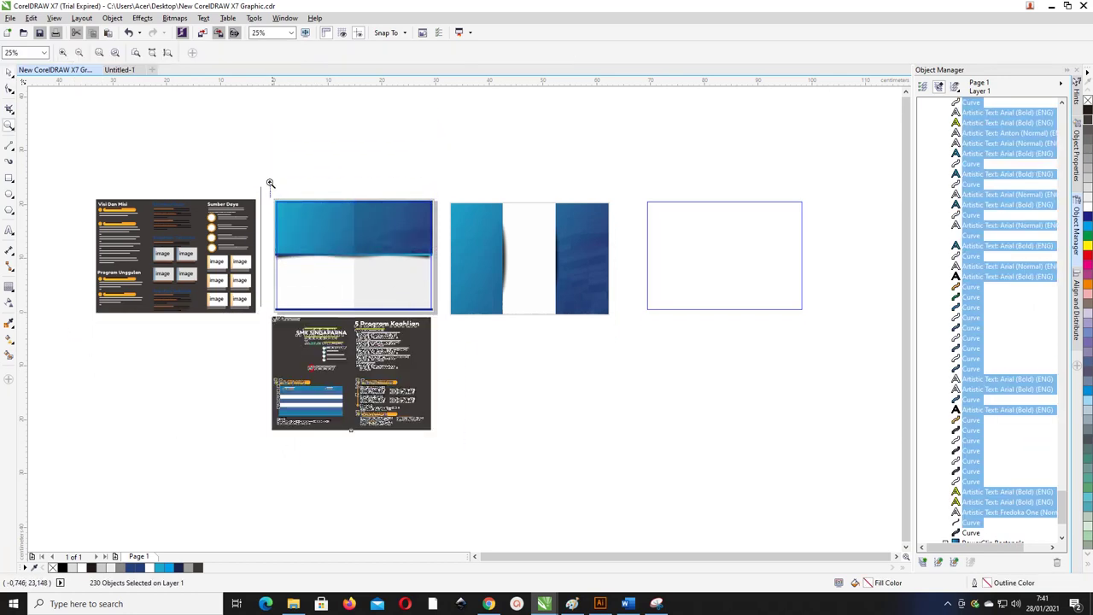
left_click_drag(269, 181, 457, 455)
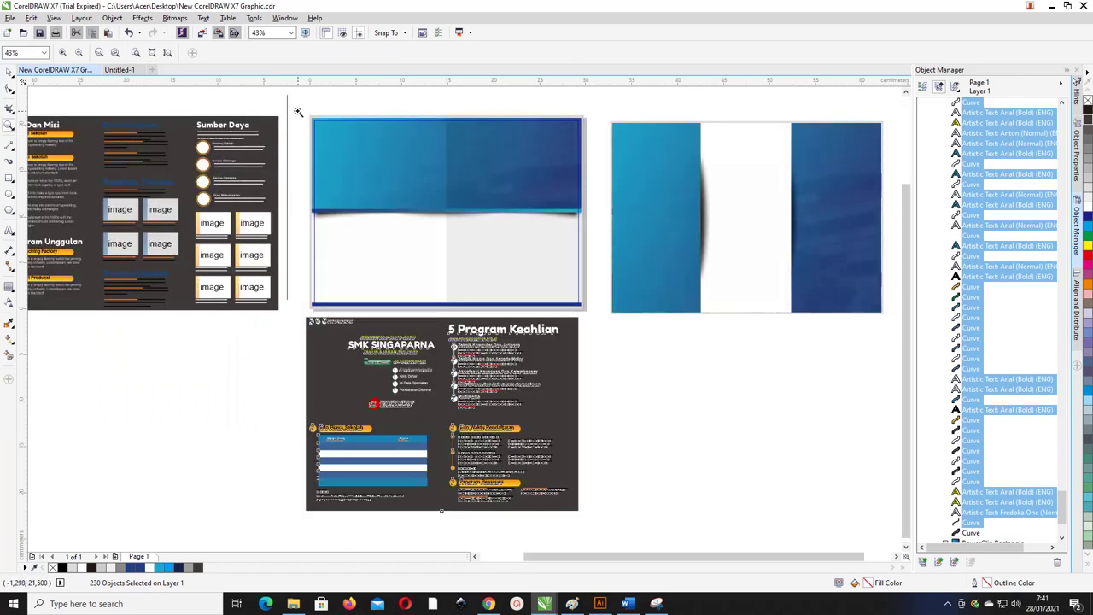
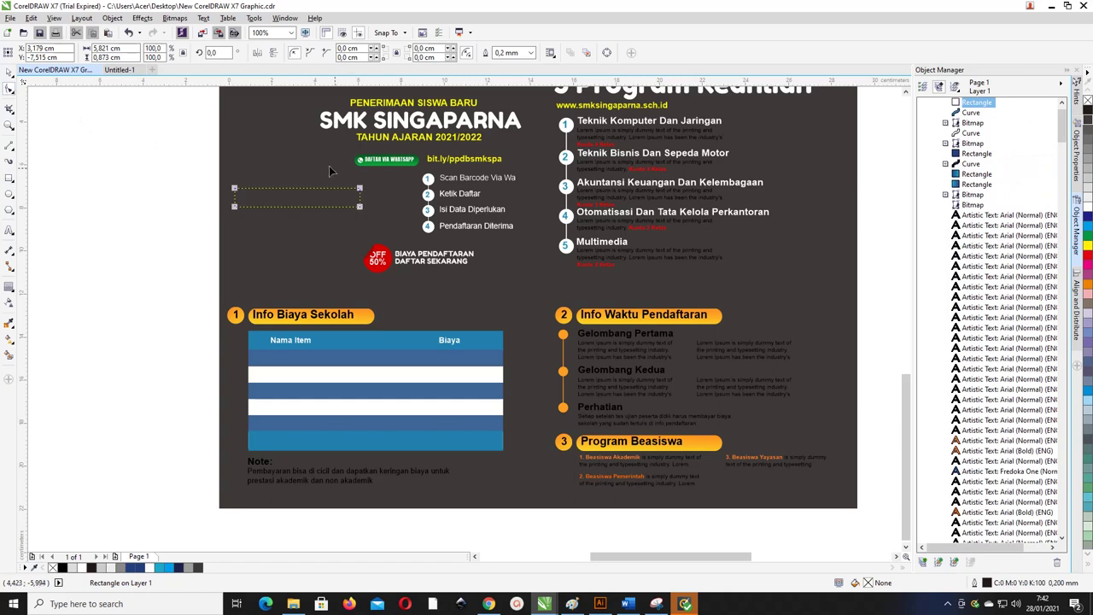
Round all corners of the new rectangle beside the registration steps to 0.437 cm, forming a pill shape.
left_click_drag(362, 185, 360, 207)
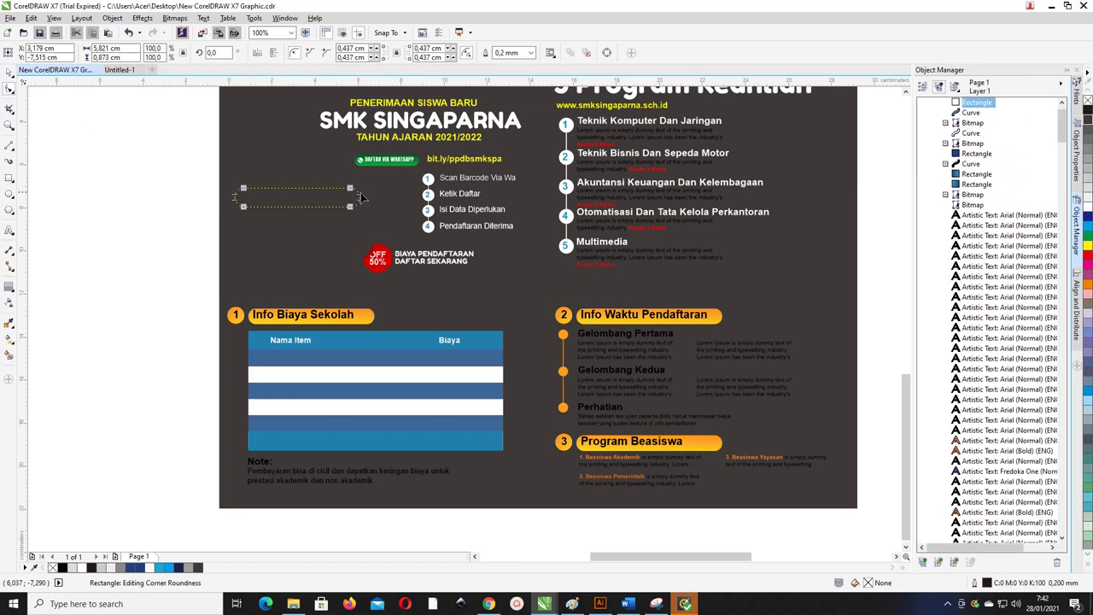
scroll(359, 207, "up", 2)
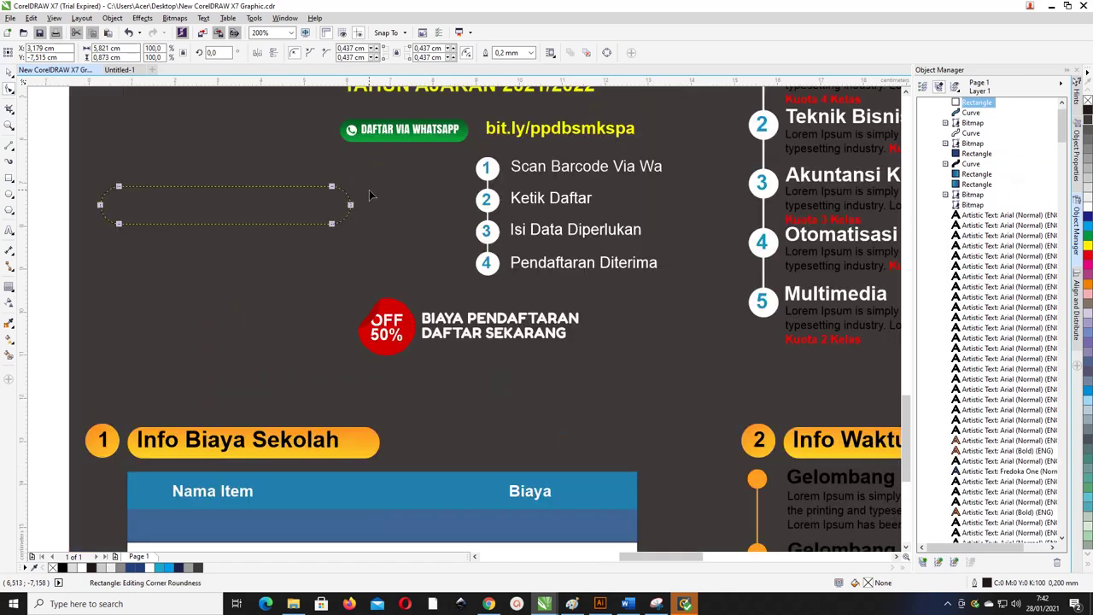
left_click(10, 75)
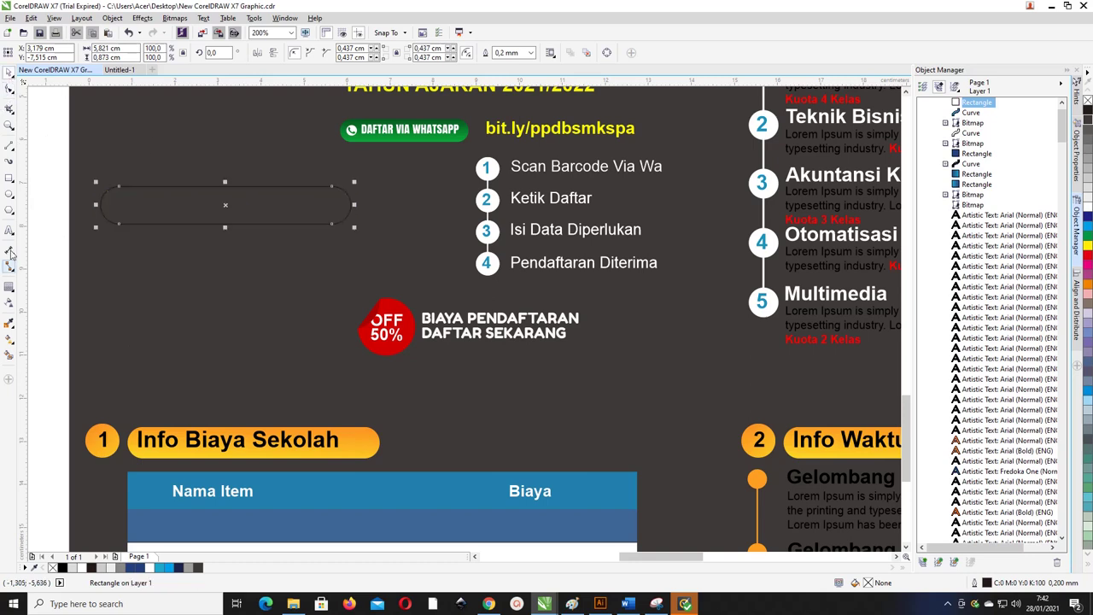
Apply a vertical gradient fill to the pill shape with a green lower colour of C76 M0 Y100 K0.
left_click(11, 340)
left_click_drag(190, 198, 193, 242)
left_click(219, 235)
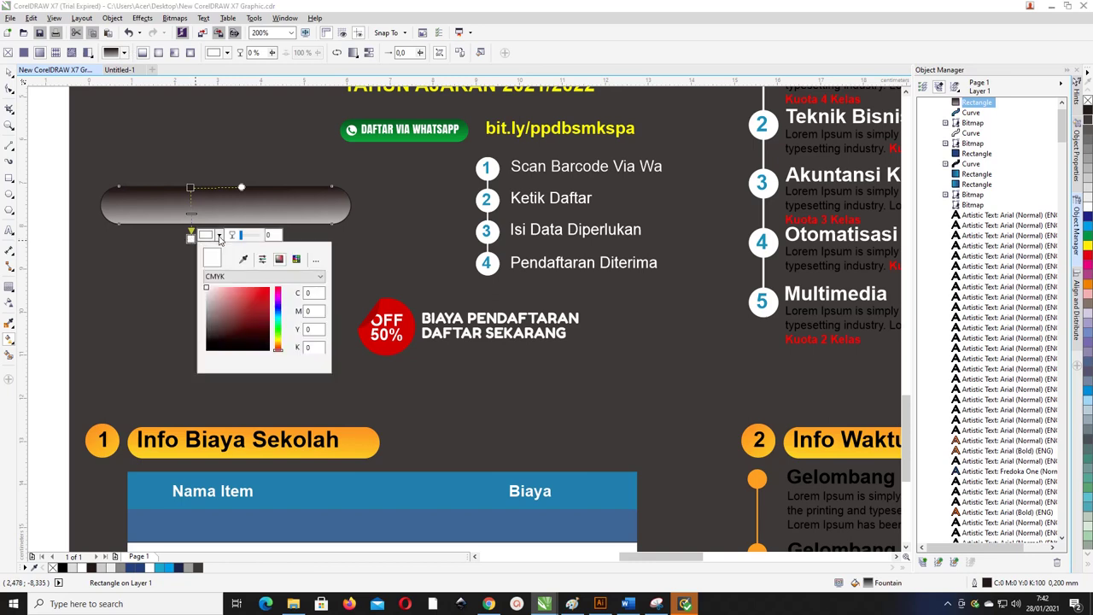
mouse_move(279, 333)
left_mouse_down()
mouse_move(272, 293)
mouse_move(271, 302)
left_mouse_up()
left_click(271, 305)
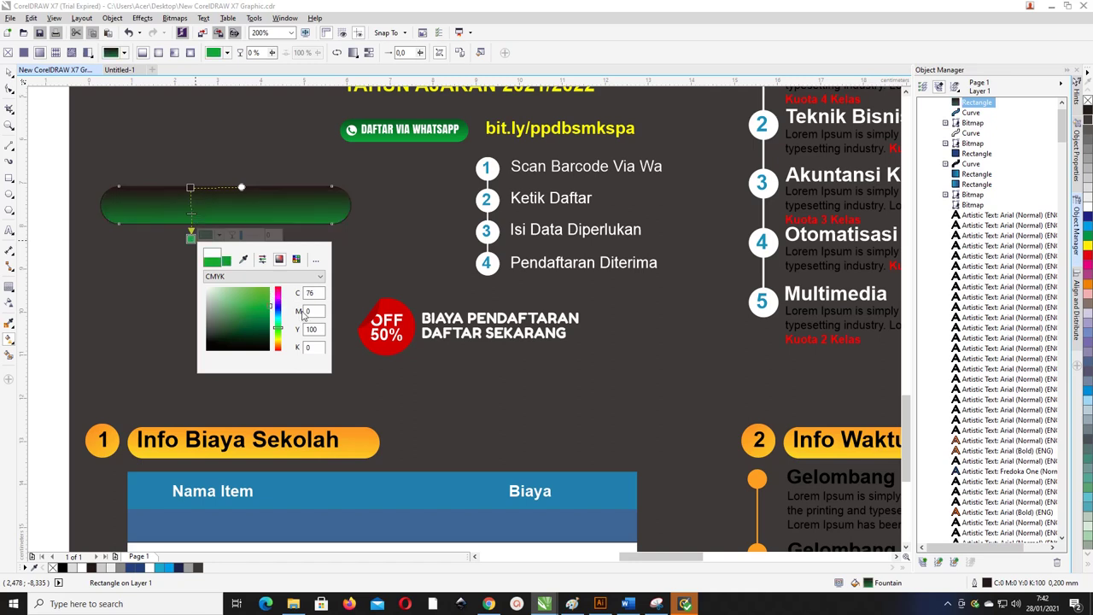
Set the pill gradient's upper colour to dark green C91 M43 Y100 K8.
left_click(191, 189)
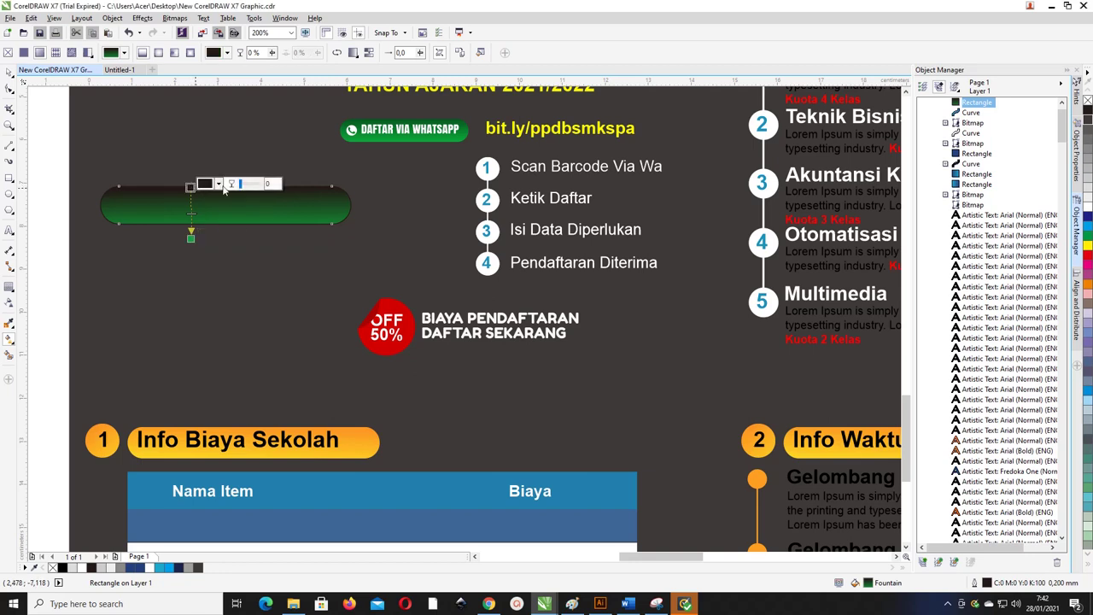
left_click(220, 184)
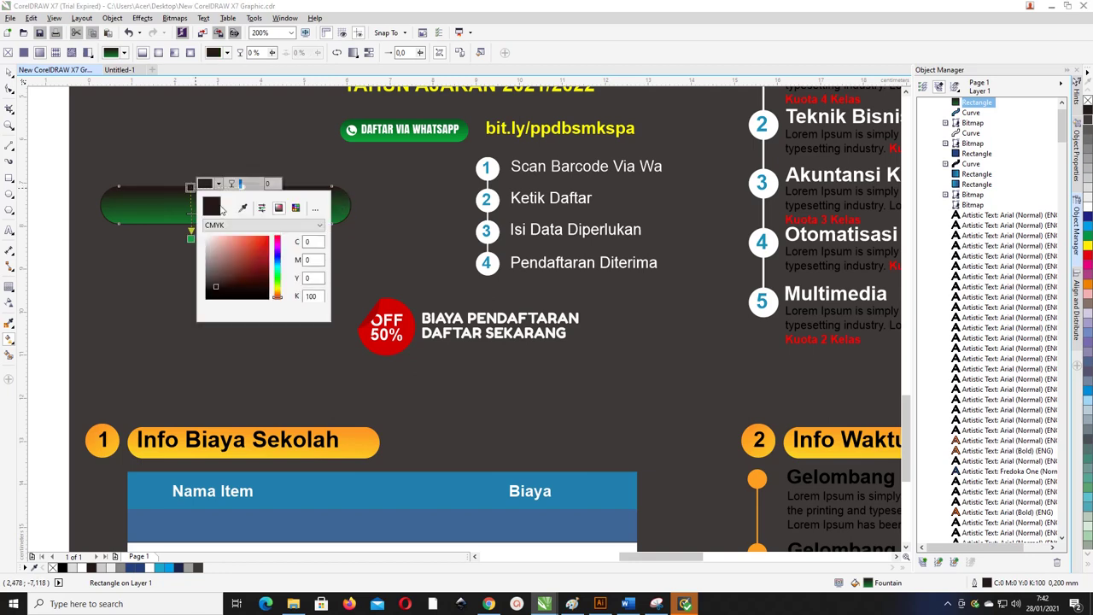
left_click(278, 281)
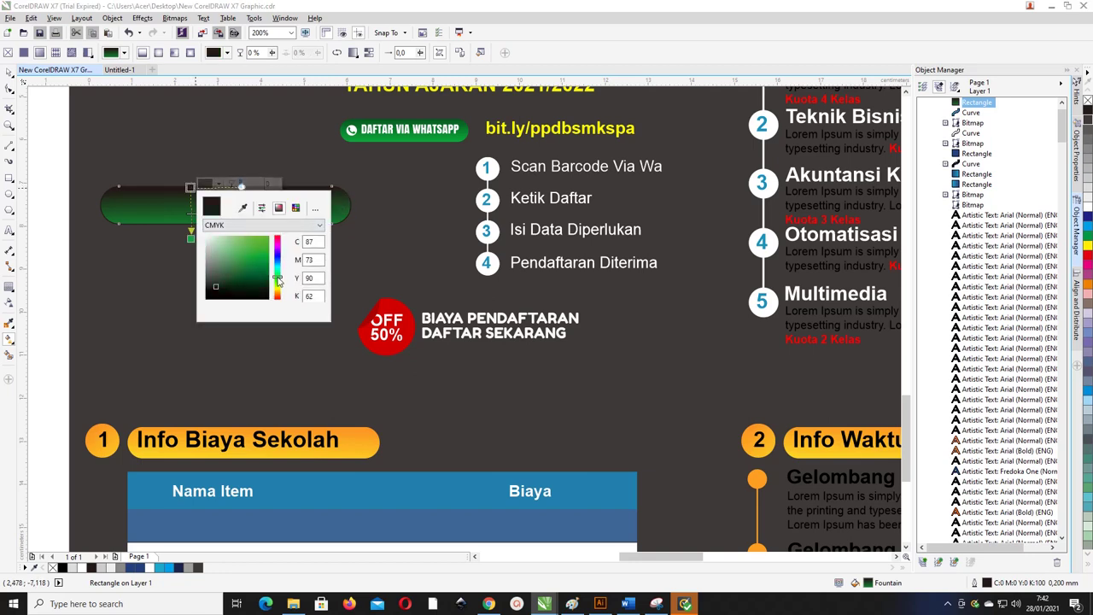
left_click_drag(273, 273, 269, 267)
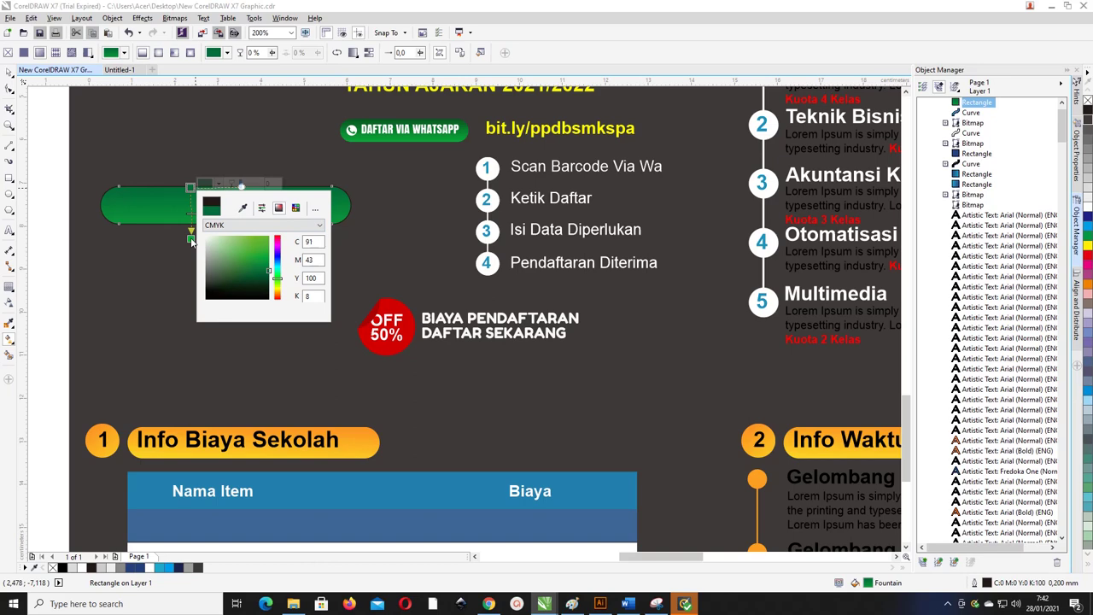
Change the pill gradient's lower colour to a lighter, softer green.
left_click(192, 240)
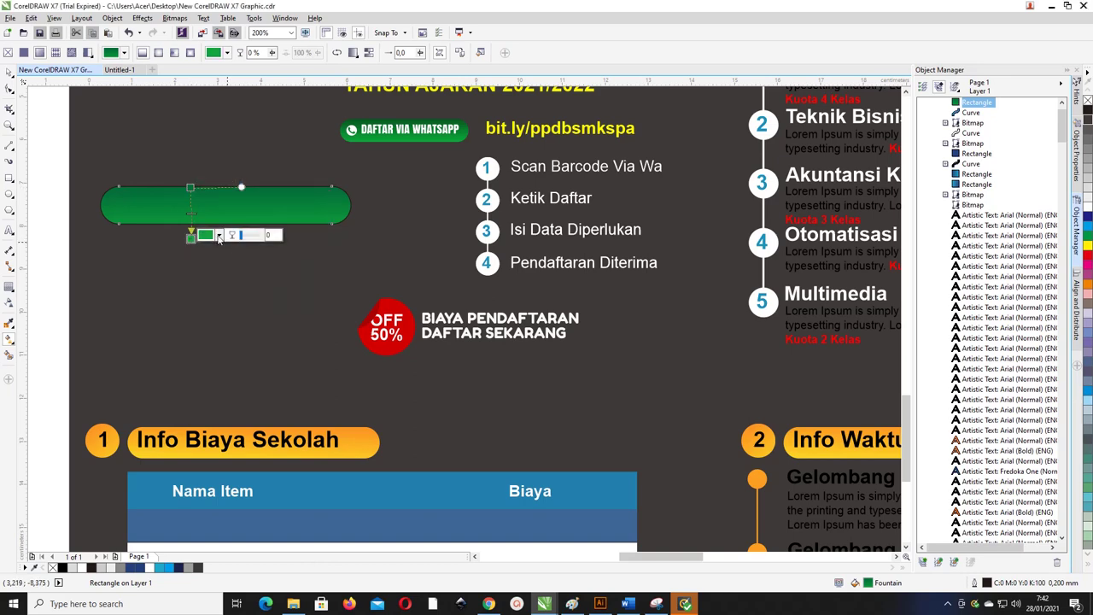
left_click(220, 235)
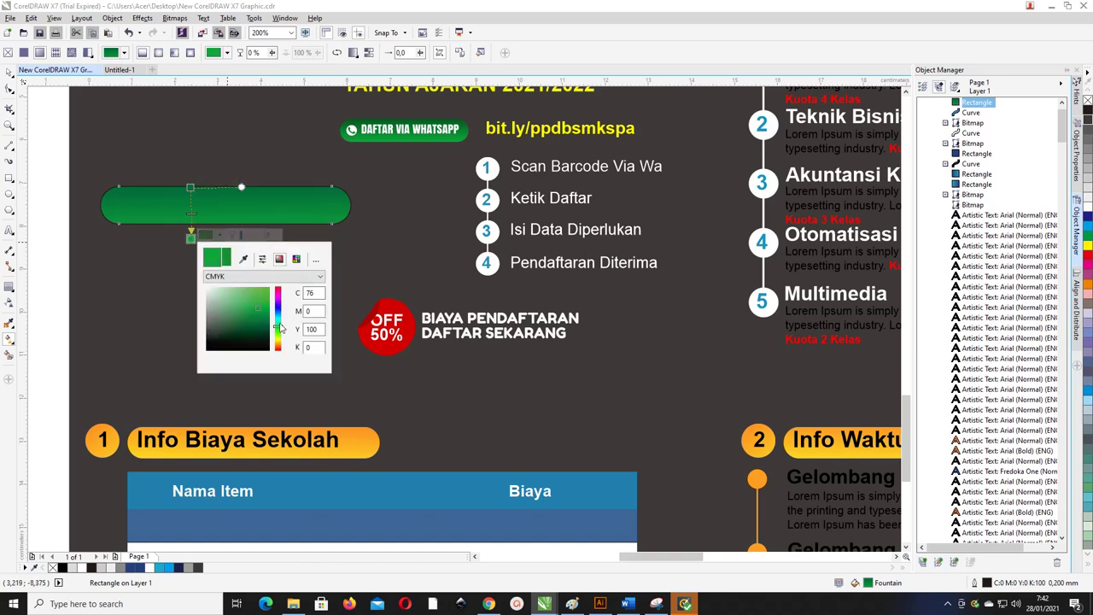
left_click(269, 299)
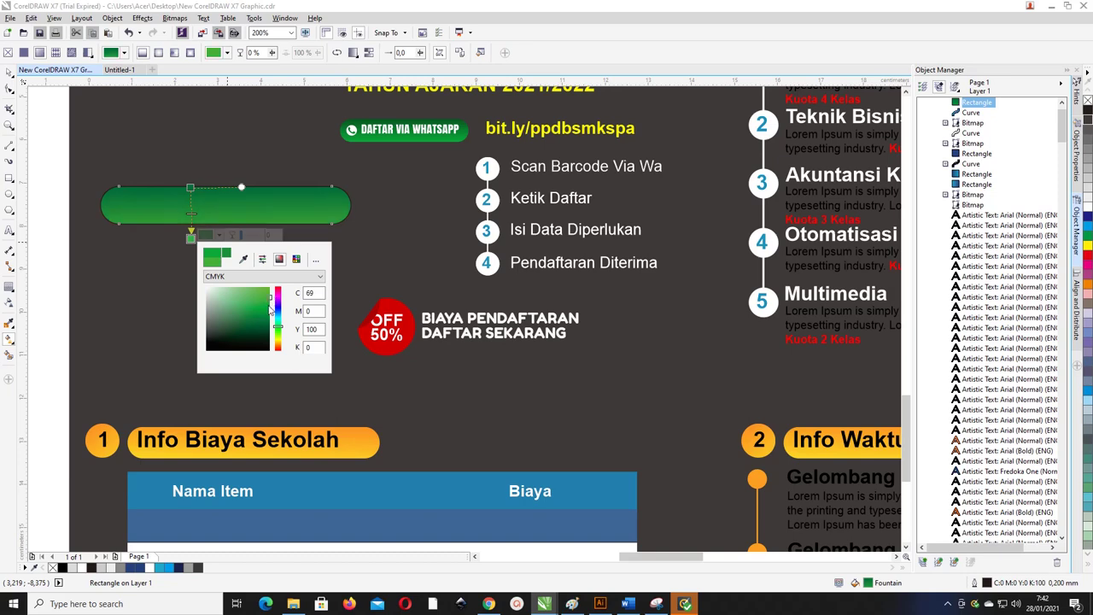
left_click(250, 296)
Move the green pill slightly down beside the registration steps and remove its outline.
left_click(8, 74)
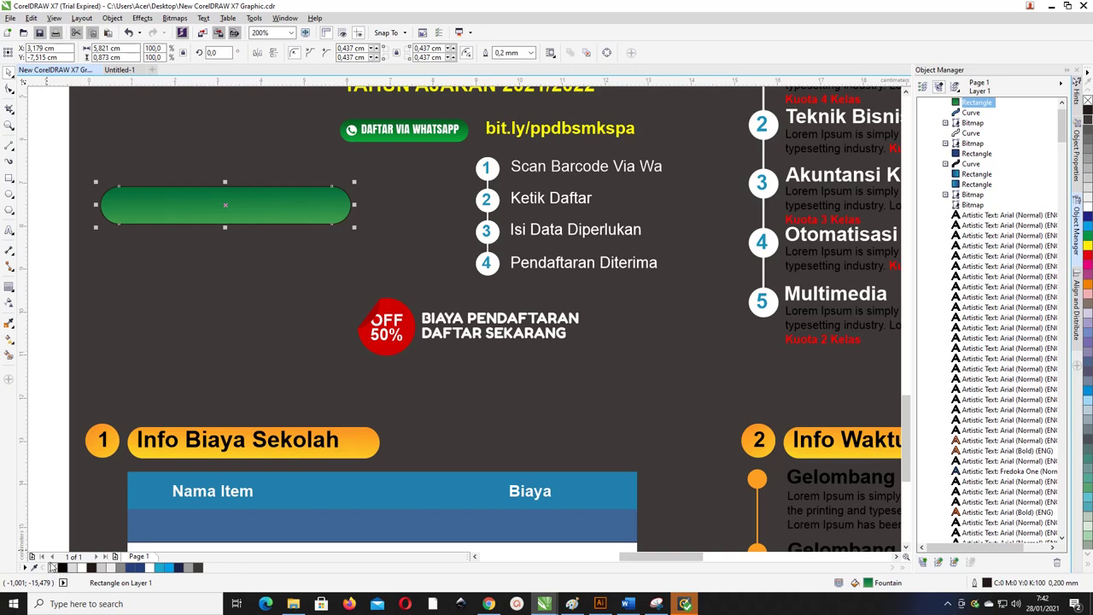
left_click_drag(141, 209, 142, 223)
right_click(52, 568)
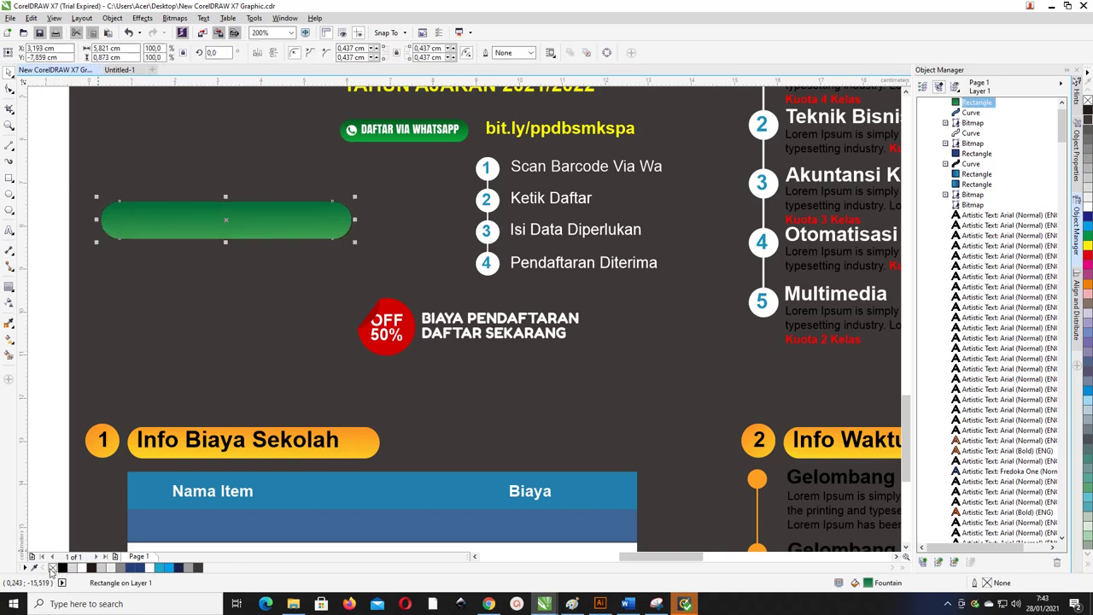
Duplicate the green pill directly below the original, beside the registration steps.
left_click(364, 449)
scroll(365, 448, "up", 1)
scroll(335, 438, "down", 1)
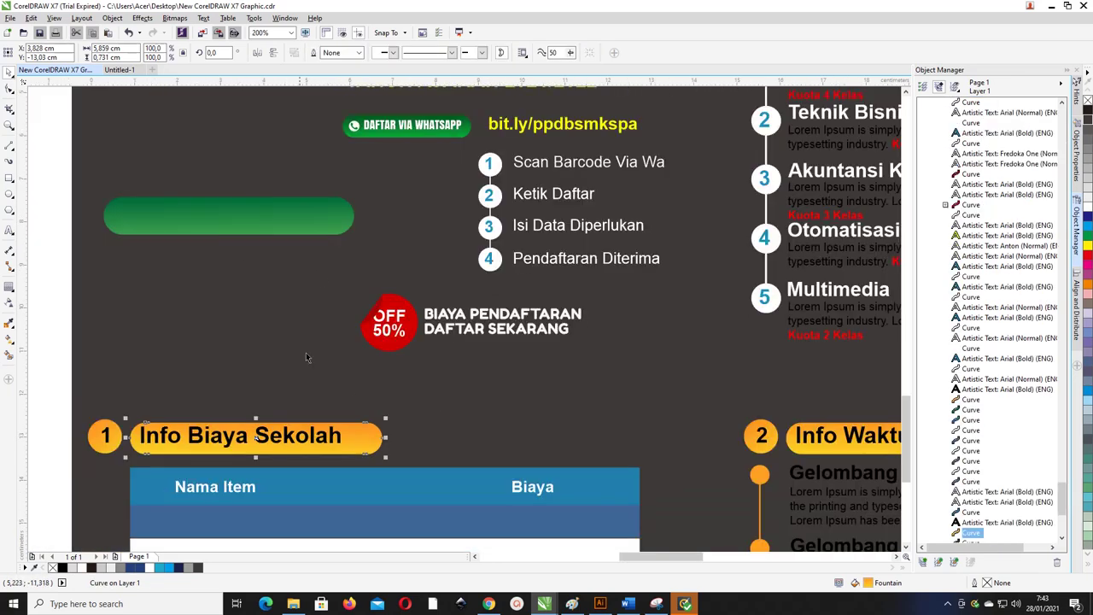
left_click(253, 227)
left_click_drag(253, 227, 258, 275)
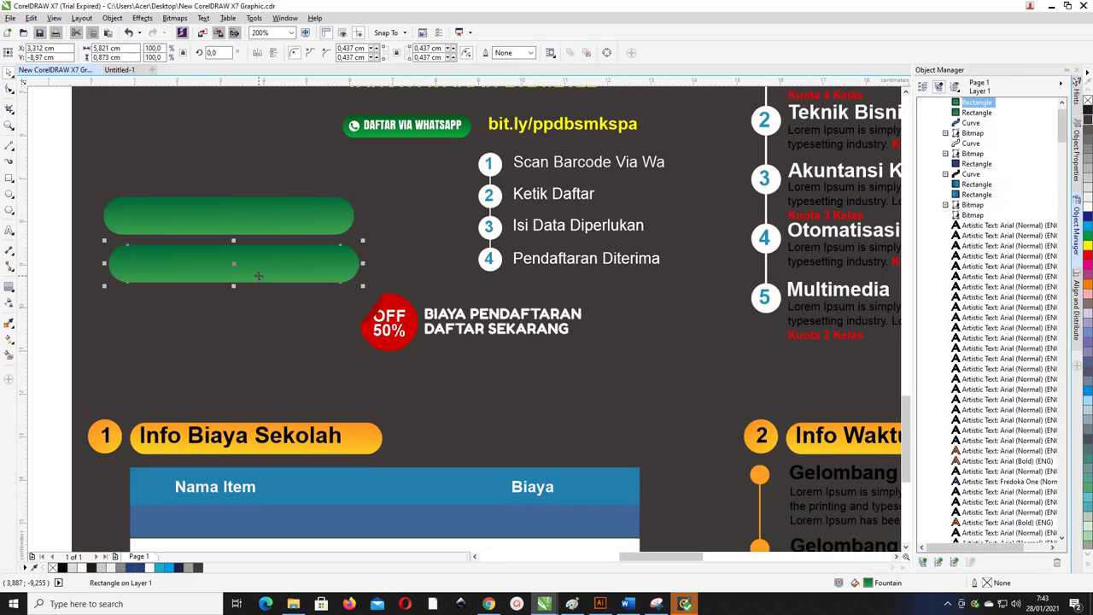
Set the lower gradient colour of the duplicated pill to yellow C4 M0 Y91 K0.
left_click(9, 323)
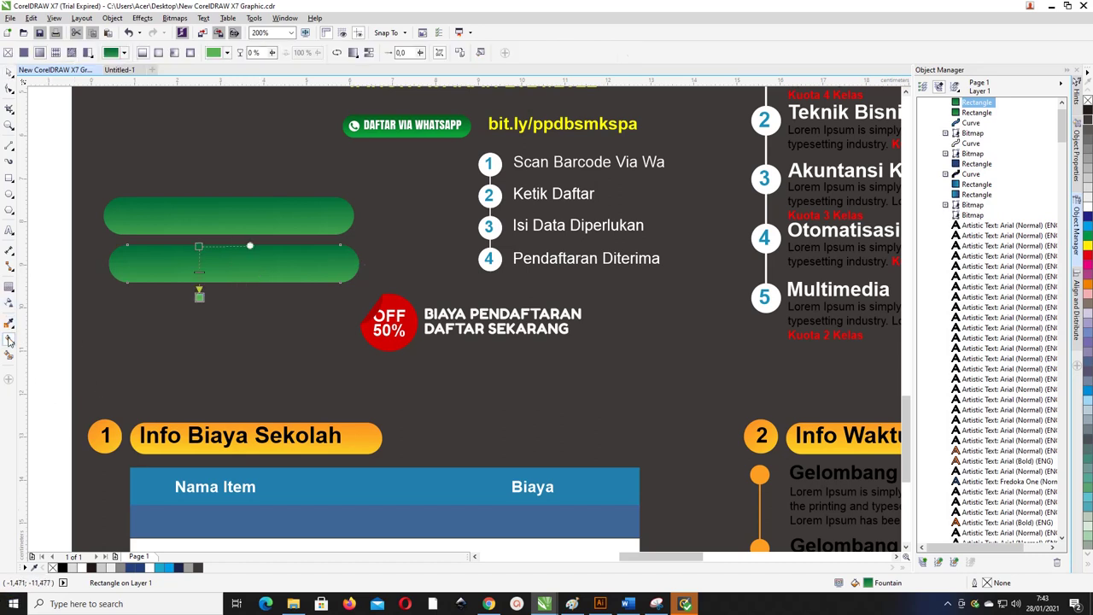
left_click(199, 295)
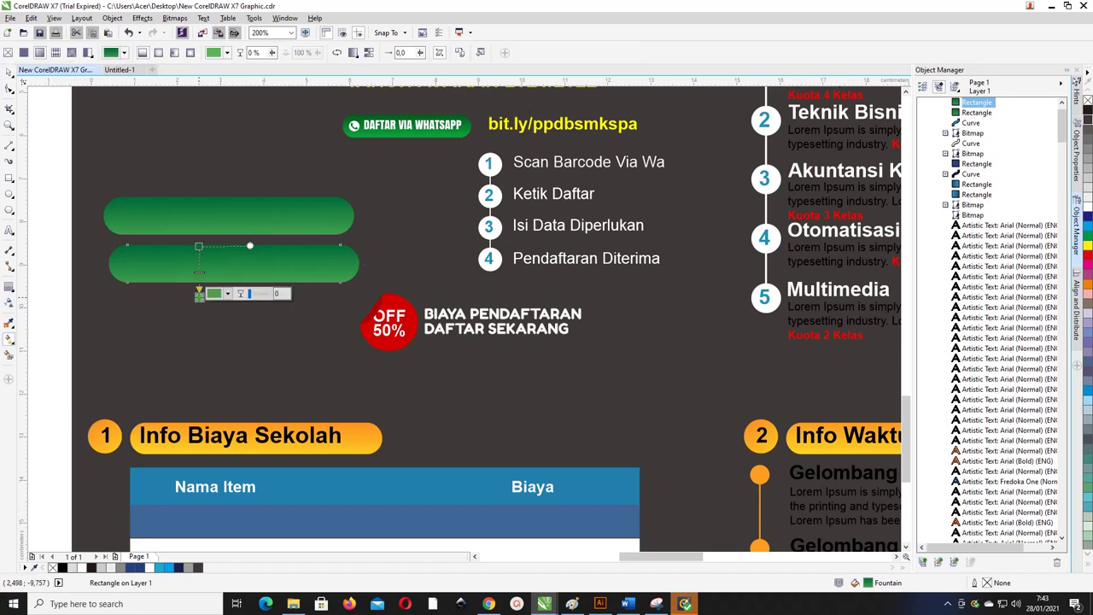
left_click(226, 293)
left_click_drag(291, 391, 287, 401)
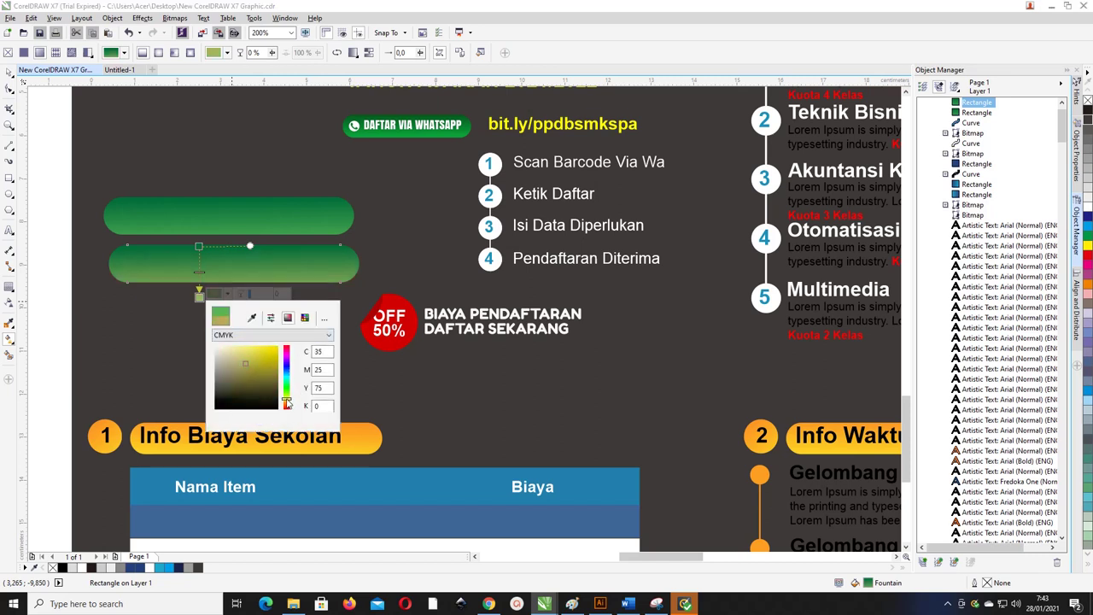
left_click_drag(278, 357, 279, 345)
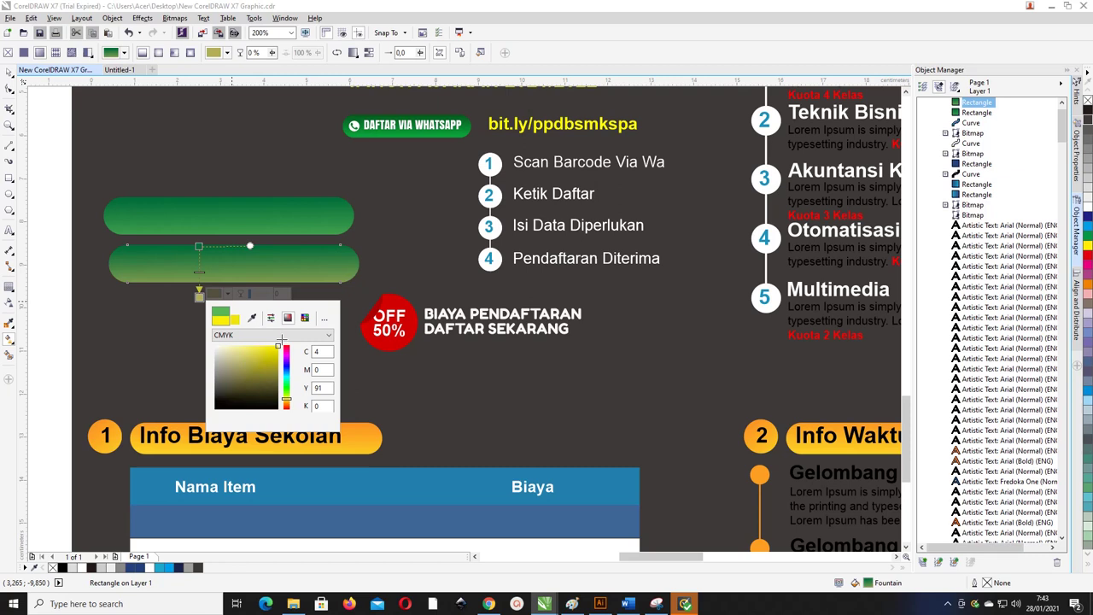
Change the upper gradient colour of the duplicated pill from green to orange.
left_click(201, 247)
left_click(199, 247)
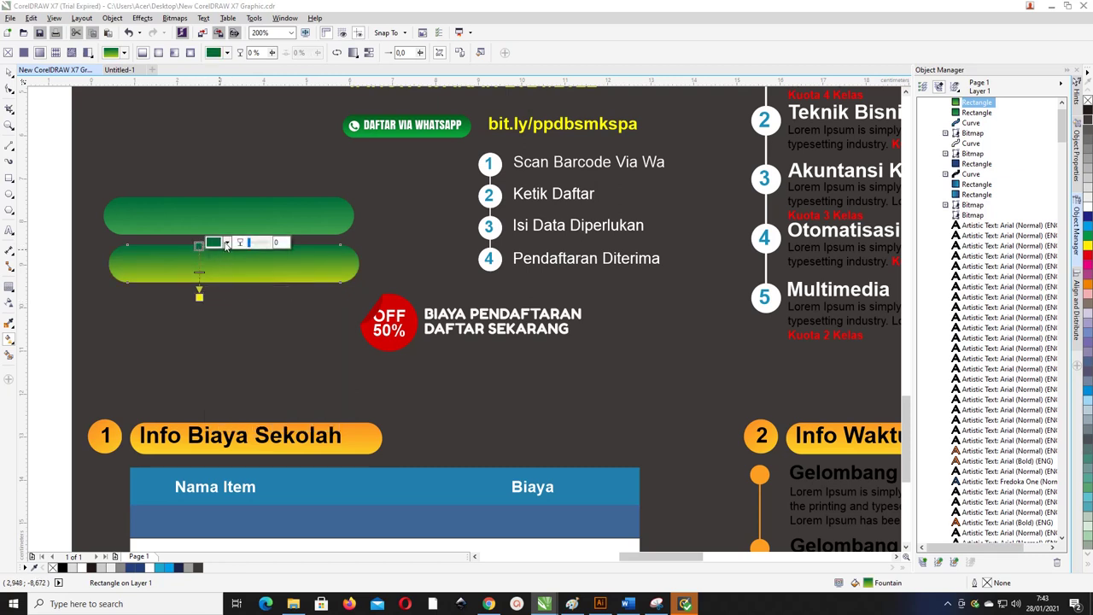
left_click(227, 244)
mouse_move(287, 336)
left_mouse_down()
mouse_move(286, 354)
mouse_move(278, 300)
left_mouse_up()
left_click(286, 353)
left_click_drag(285, 354, 286, 349)
left_click(10, 79)
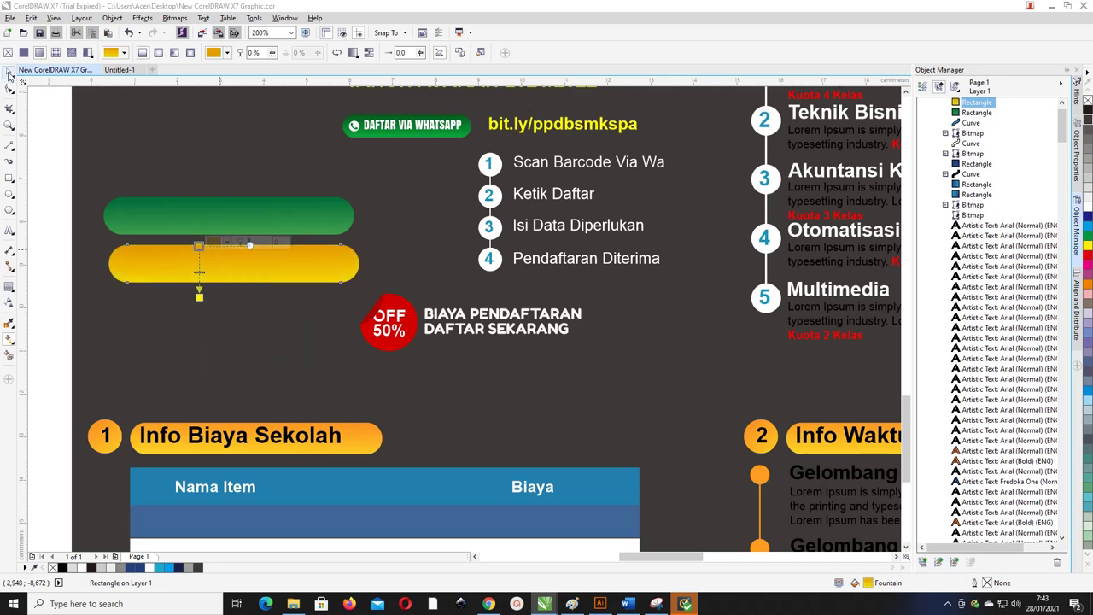
Examine both dark content pages and compare their columns with the blue brochure layouts.
left_click(61, 166)
scroll(221, 280, "down", 2)
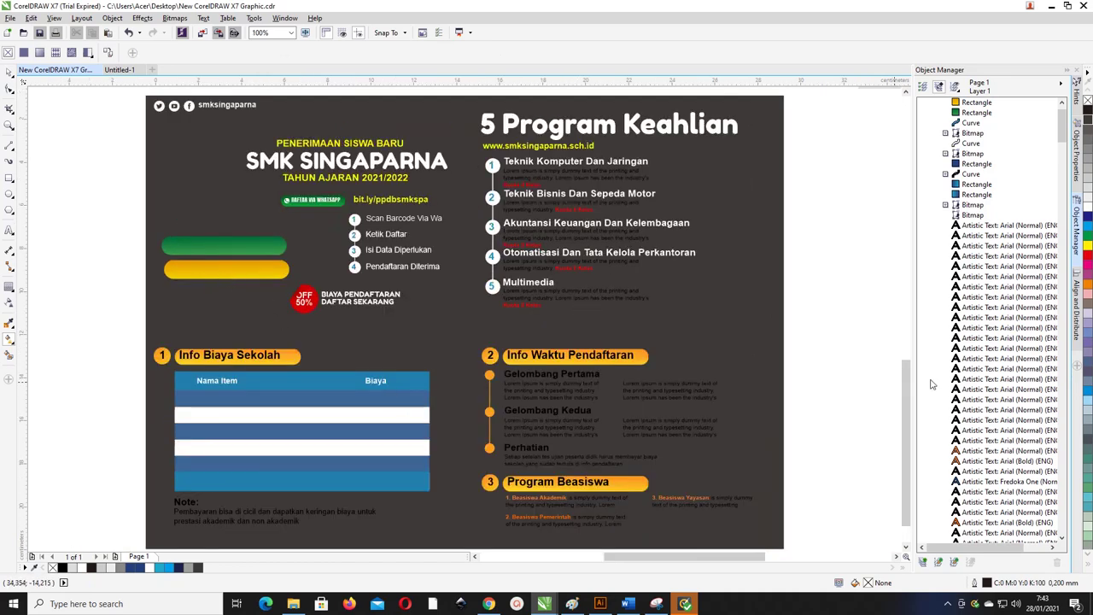
scroll(908, 376, "down", 1)
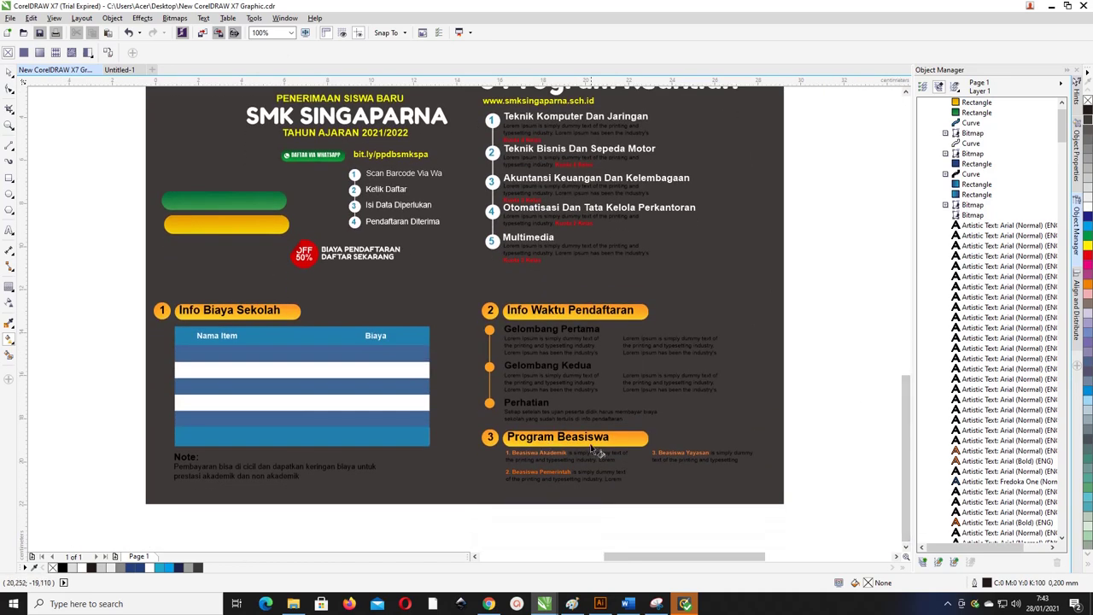
scroll(910, 384, "up", 1)
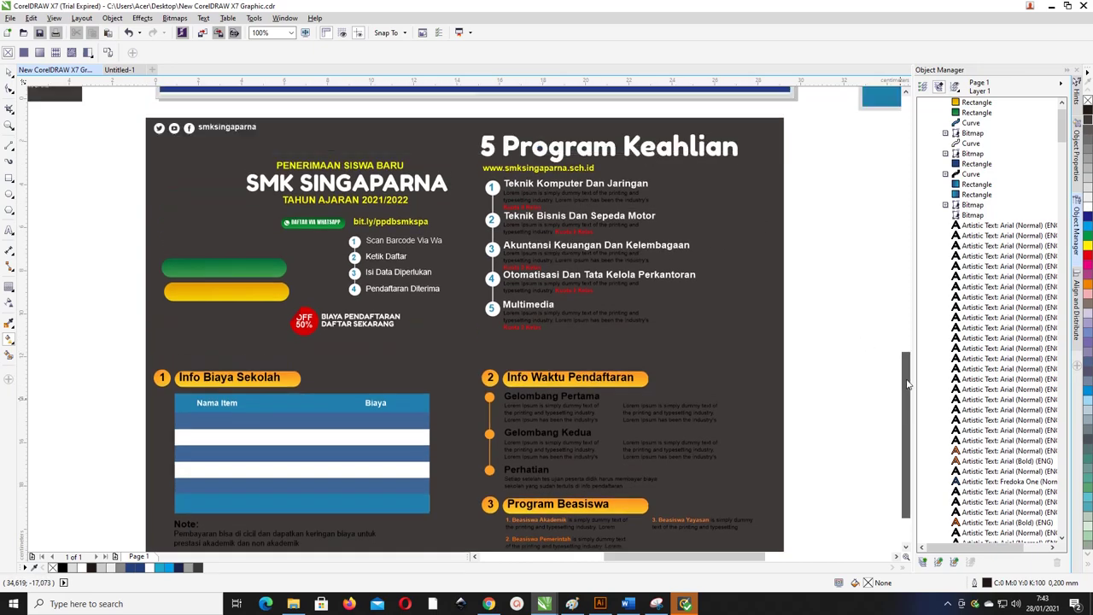
scroll(361, 244, "down", 4)
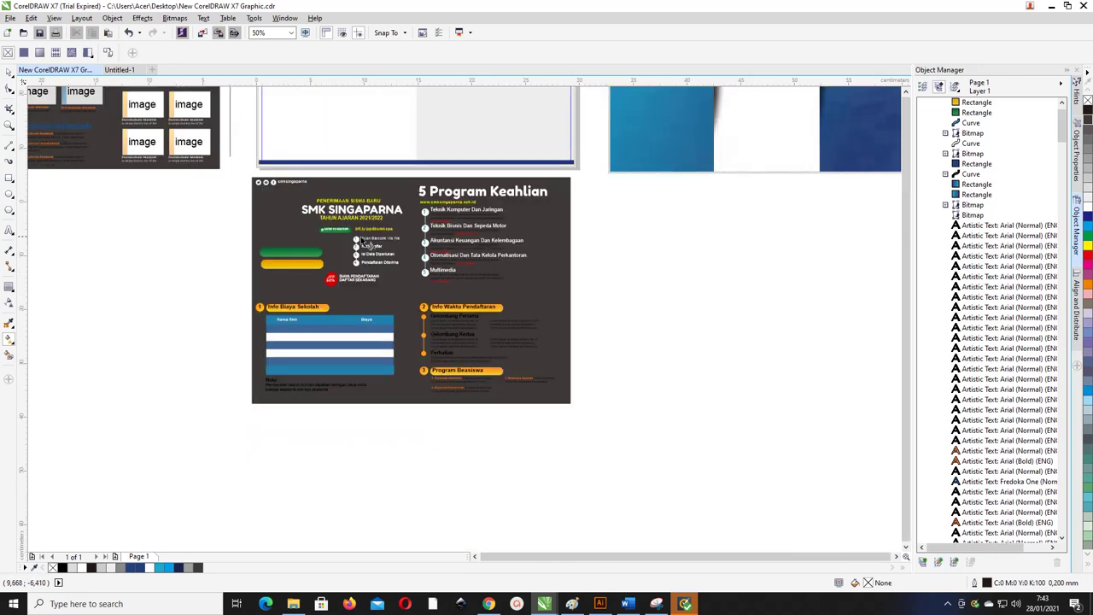
key("z")
left_click_drag(305, 203, 151, 233)
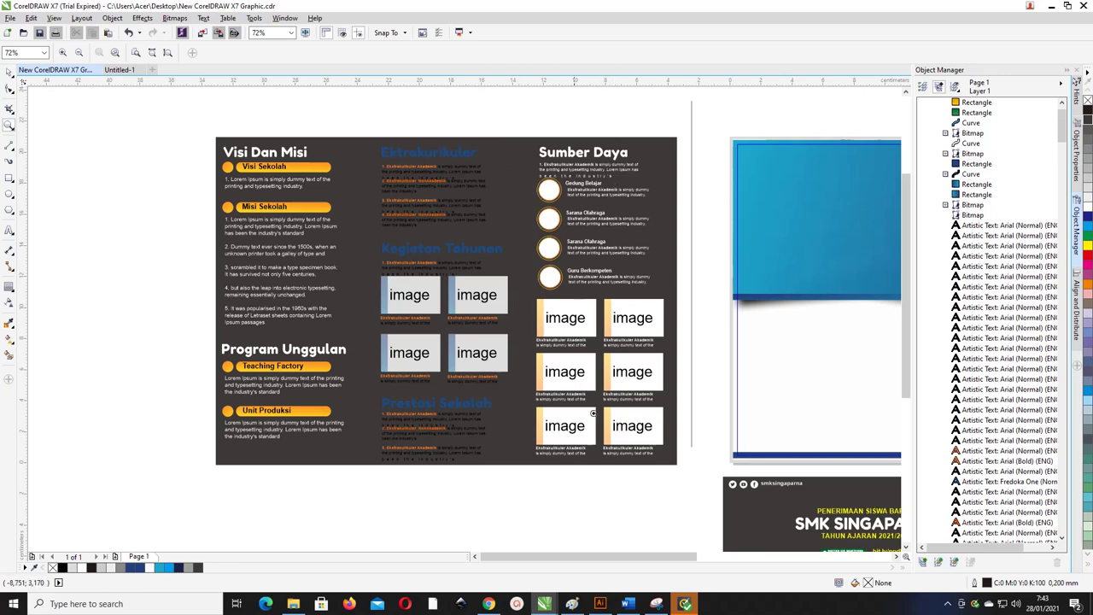
left_click(11, 74)
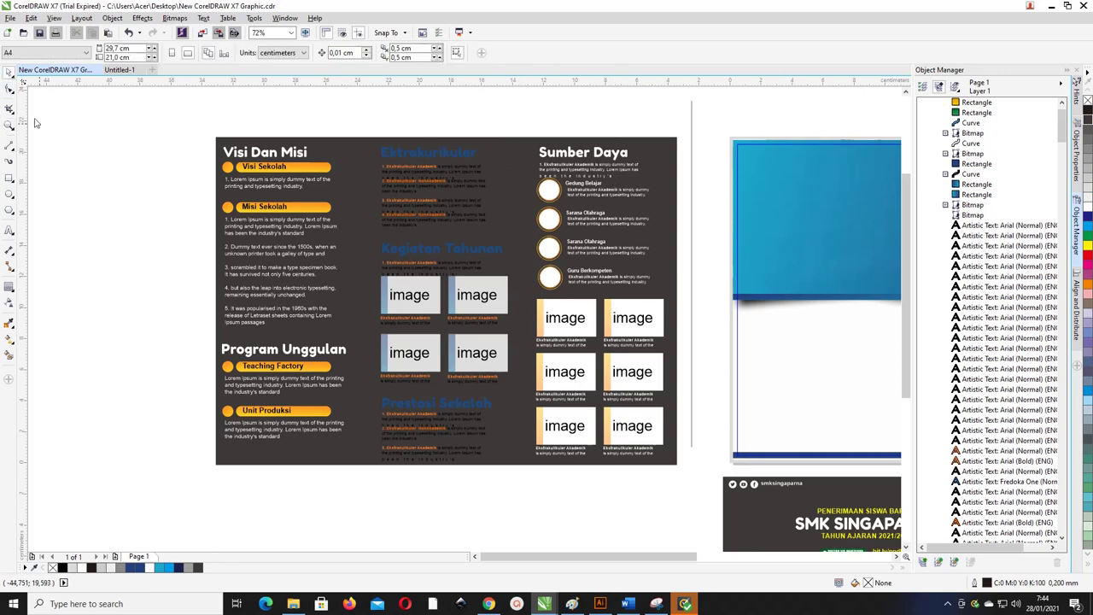
scroll(488, 260, "down", 3)
scroll(461, 280, "up", 3)
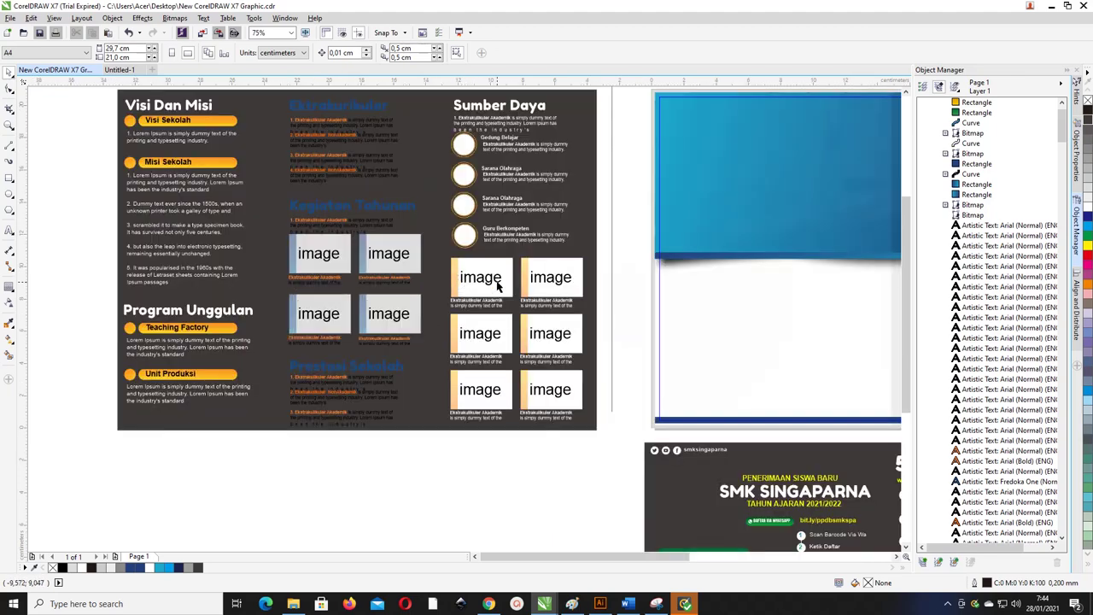
scroll(487, 266, "down", 3)
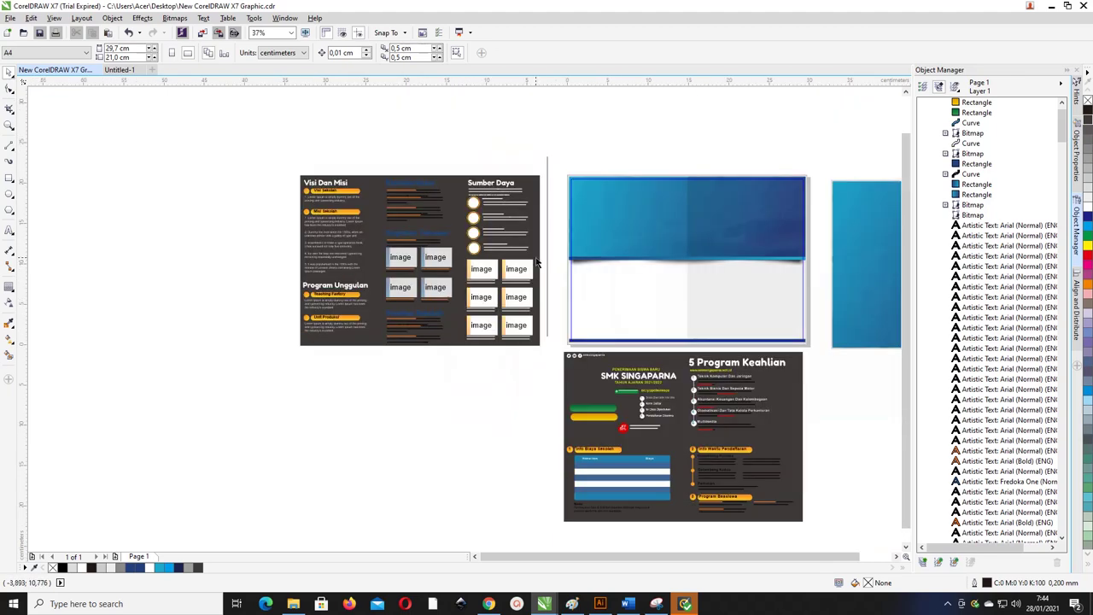
scroll(537, 262, "up", 3)
scroll(537, 263, "down", 1)
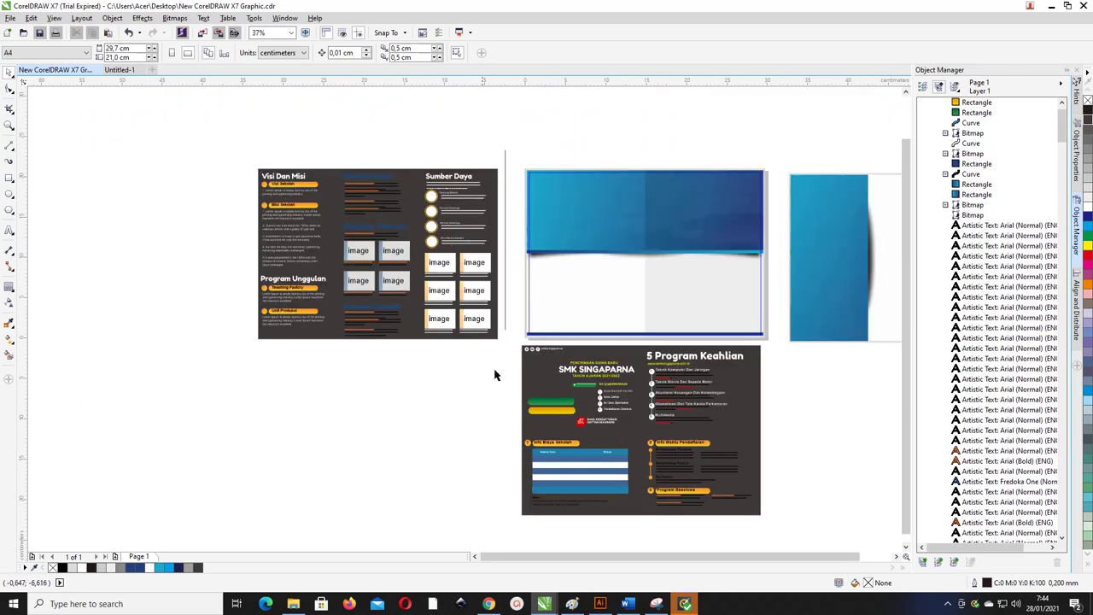
scroll(466, 306, "up", 1)
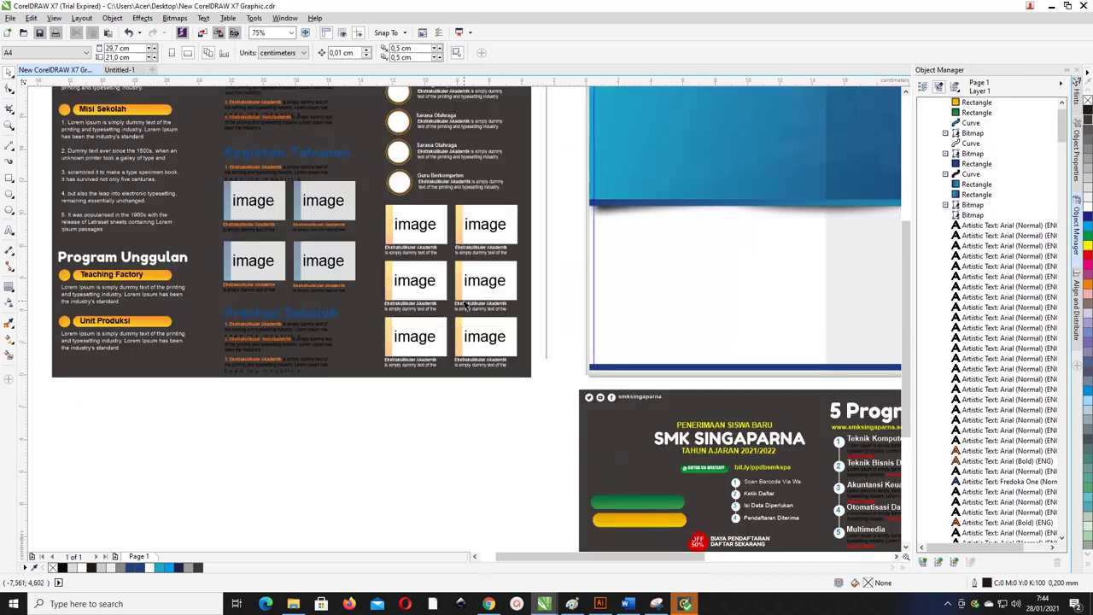
left_click(683, 158)
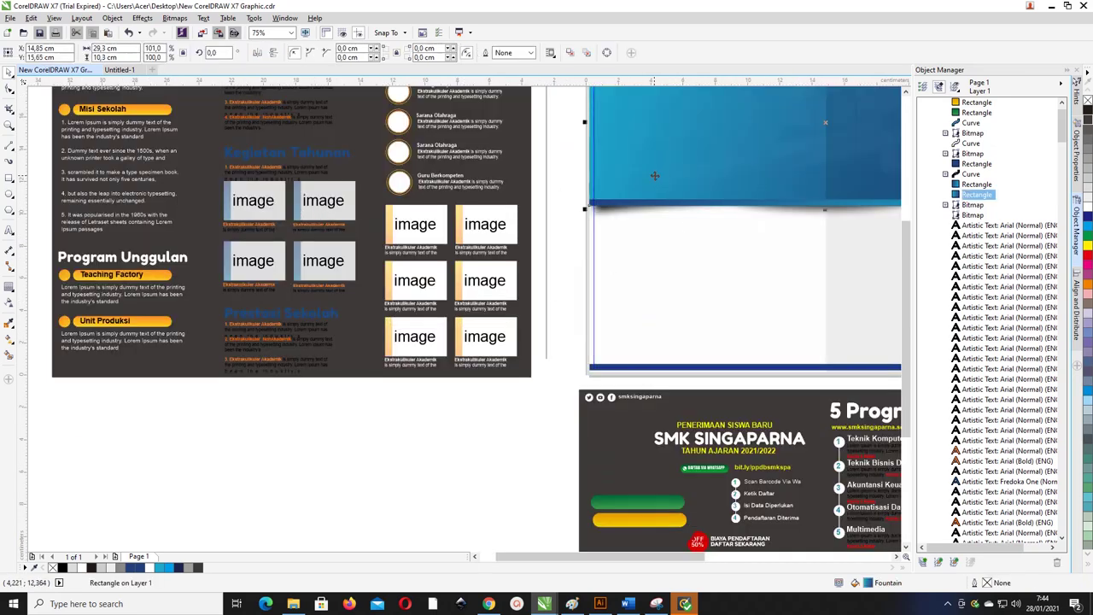
left_click(299, 201)
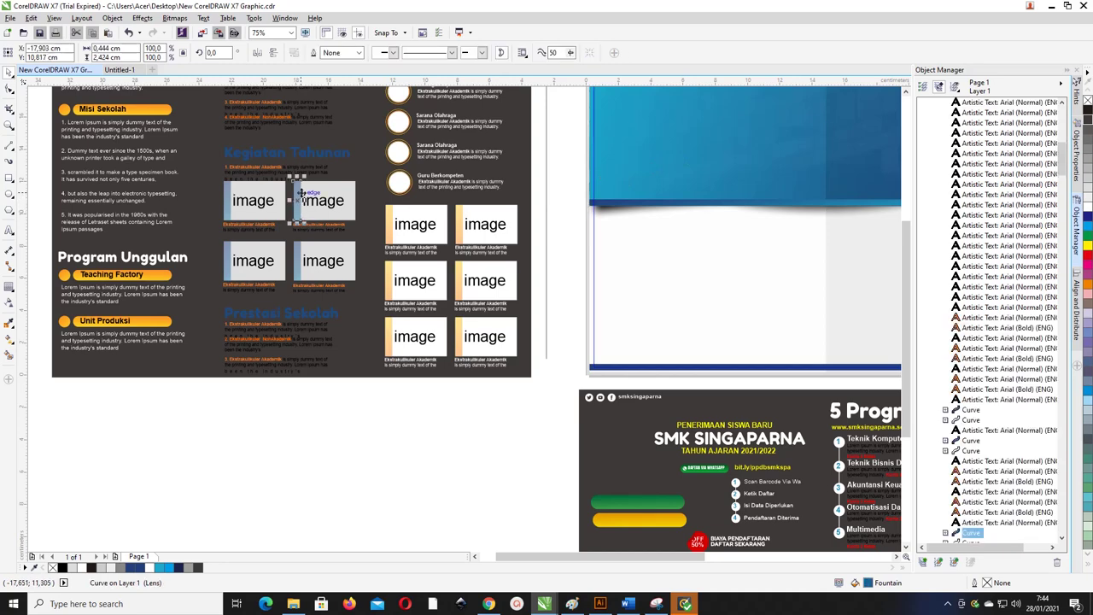
scroll(303, 192, "down", 1)
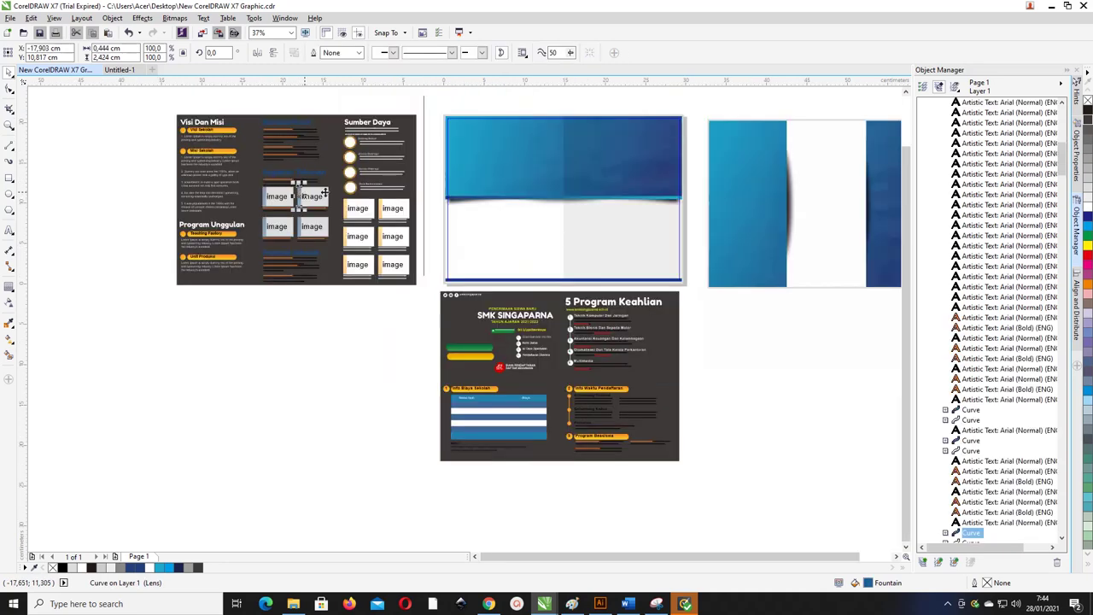
left_click(714, 371)
Move the whole Visi Dan Misi and Program Unggulan column onto the light-blue first panel of the three-panel layout.
scroll(236, 165, "up", 1)
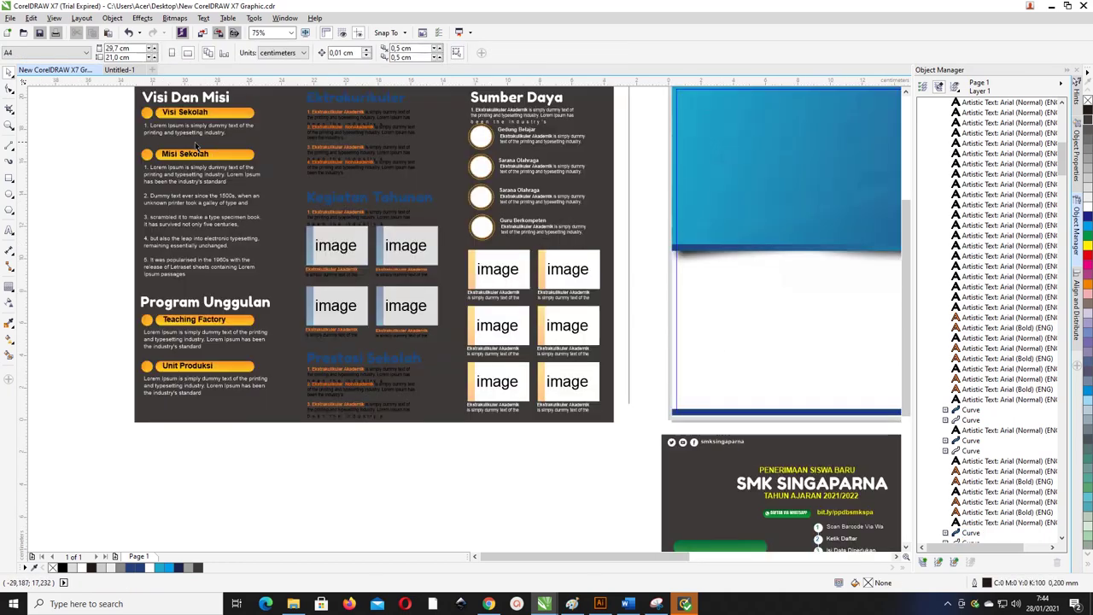
scroll(194, 145, "down", 1)
left_click_drag(154, 104, 241, 291)
left_click_drag(208, 150, 737, 154)
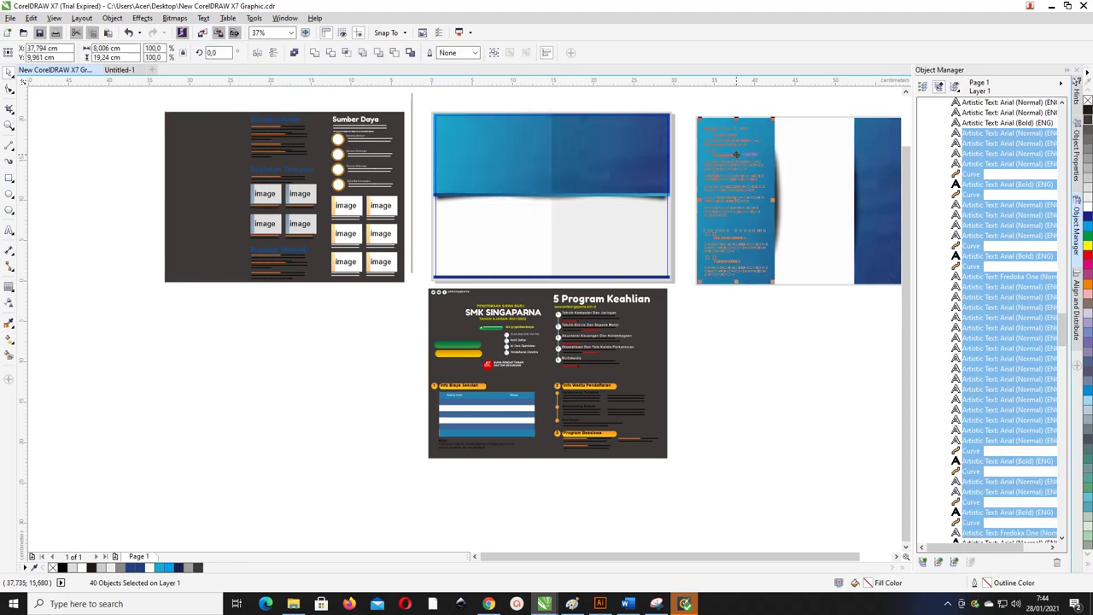
scroll(739, 159, "up", 1)
scroll(727, 160, "down", 1)
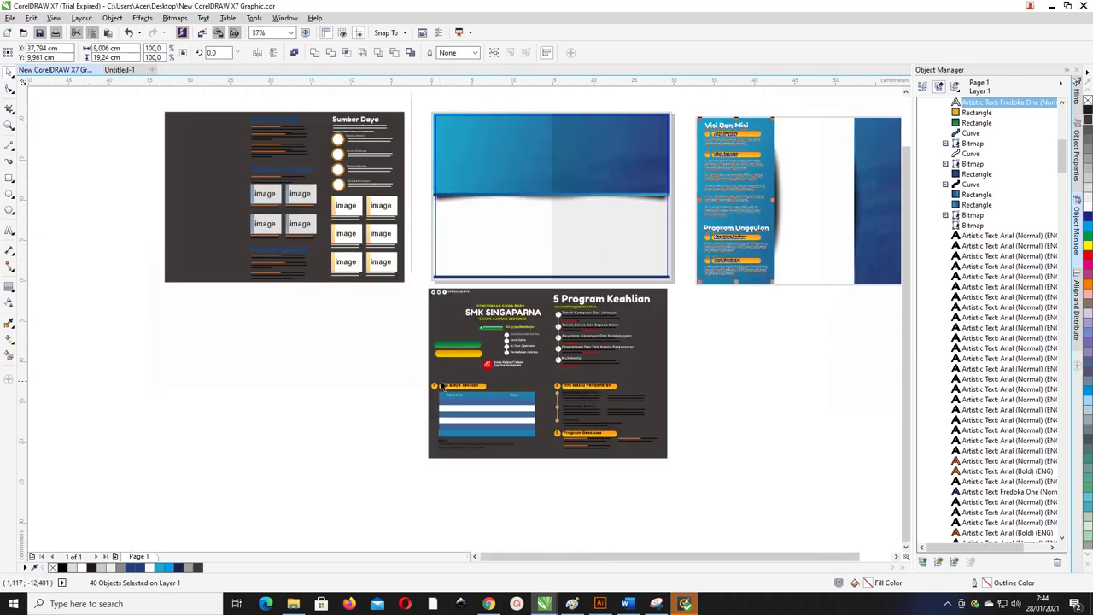
Move the Ektrakurikuler, Kegiatan Tahunan and Prestasi Sekolah column onto the white middle panel of the three-panel layout.
left_click_drag(234, 96, 322, 297)
left_click_drag(295, 194, 818, 174)
left_click(273, 305)
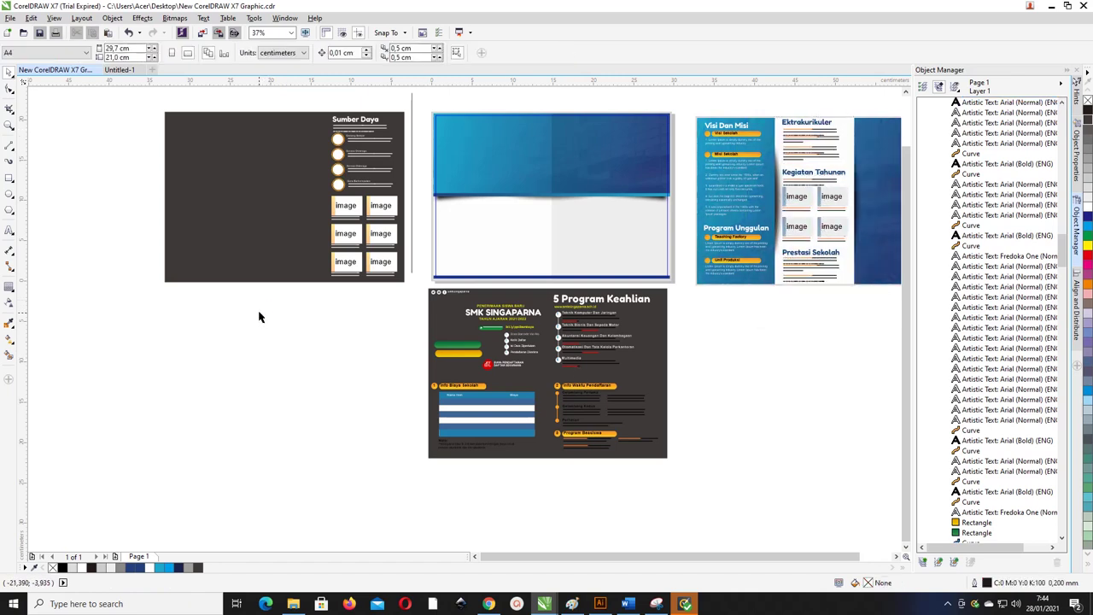
Move the whole Sumber Daya column with its image placeholders onto the dark-blue third panel of the three-panel layout.
left_click_drag(146, 103, 424, 359)
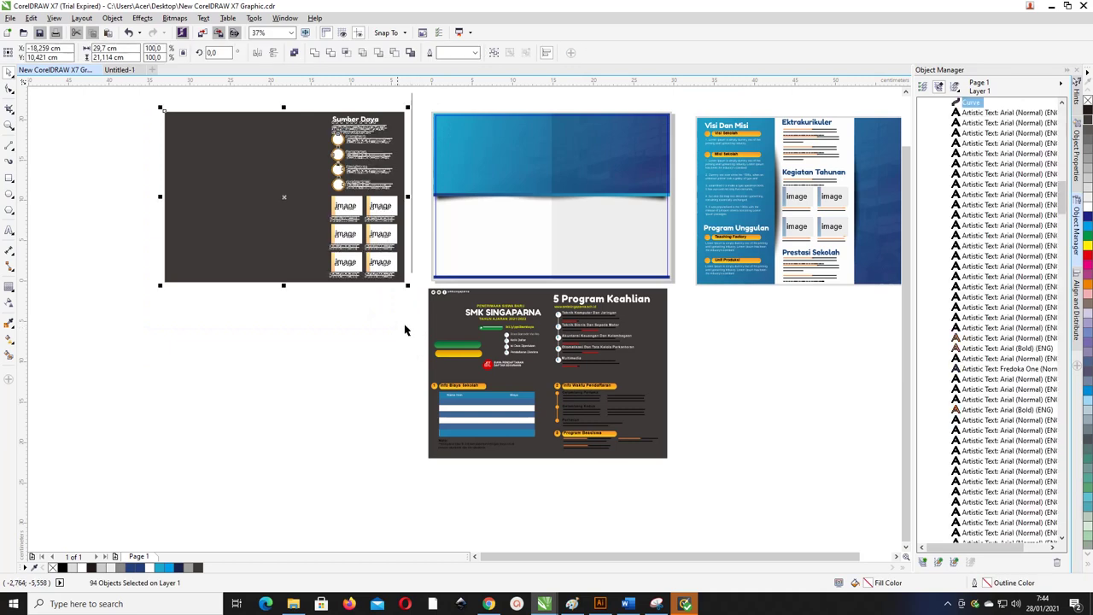
left_click(360, 306)
left_click_drag(325, 113, 403, 285)
left_click_drag(954, 252, 700, 232)
left_click_drag(812, 221, 870, 211)
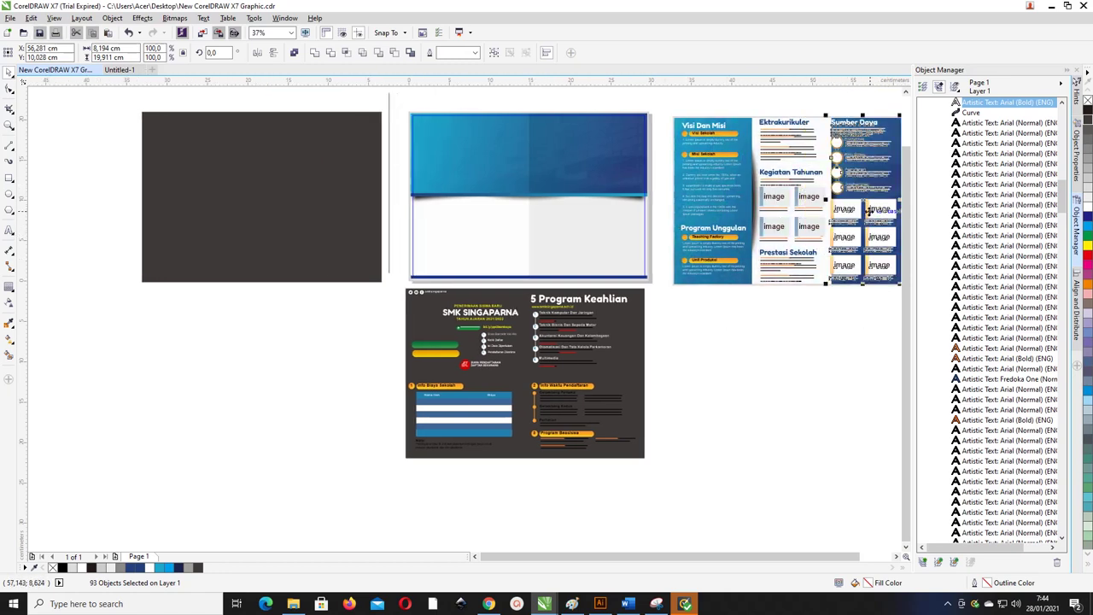
left_click_drag(784, 557, 808, 557)
left_click_drag(811, 210, 809, 209)
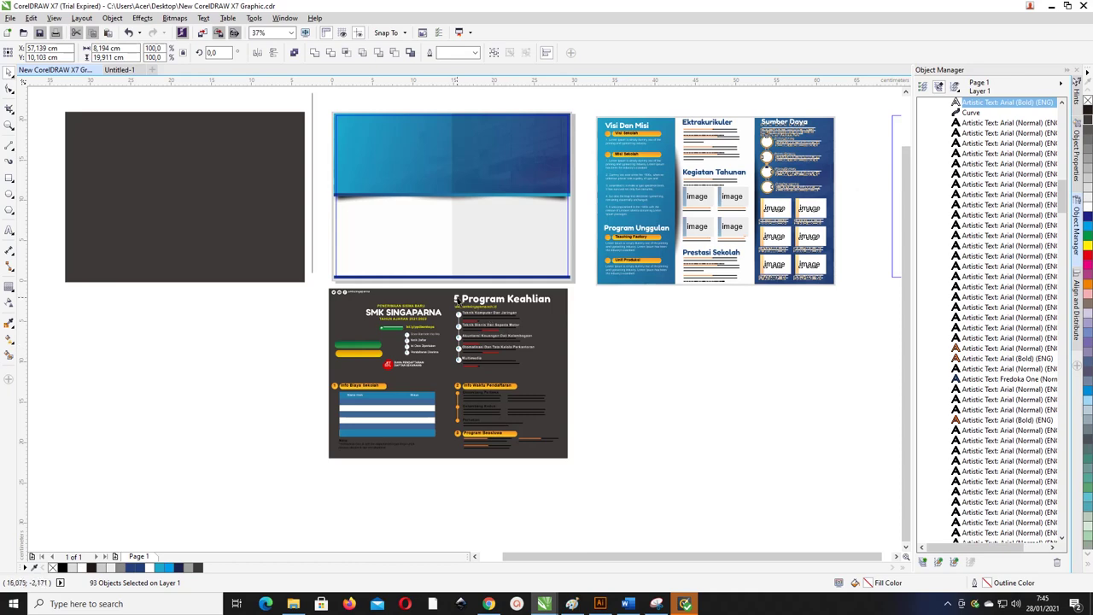
scroll(455, 298, "up", 3)
scroll(455, 298, "down", 3)
scroll(902, 318, "up", 2)
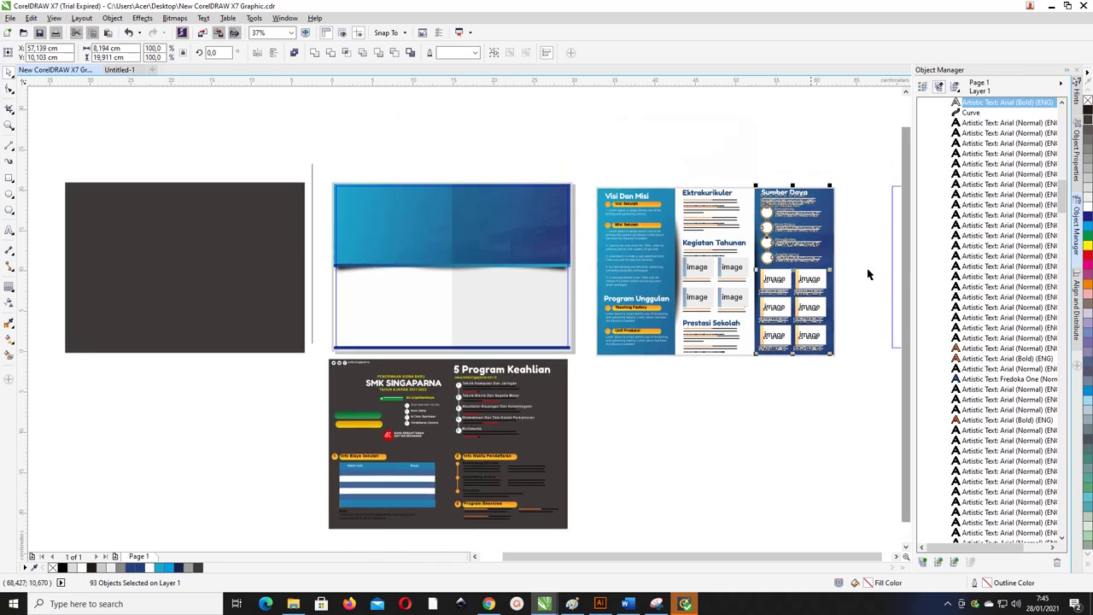
In the Untitled-1 document, import the barcode and student model images together from the Pictures folder in File Explorer.
left_click(128, 71)
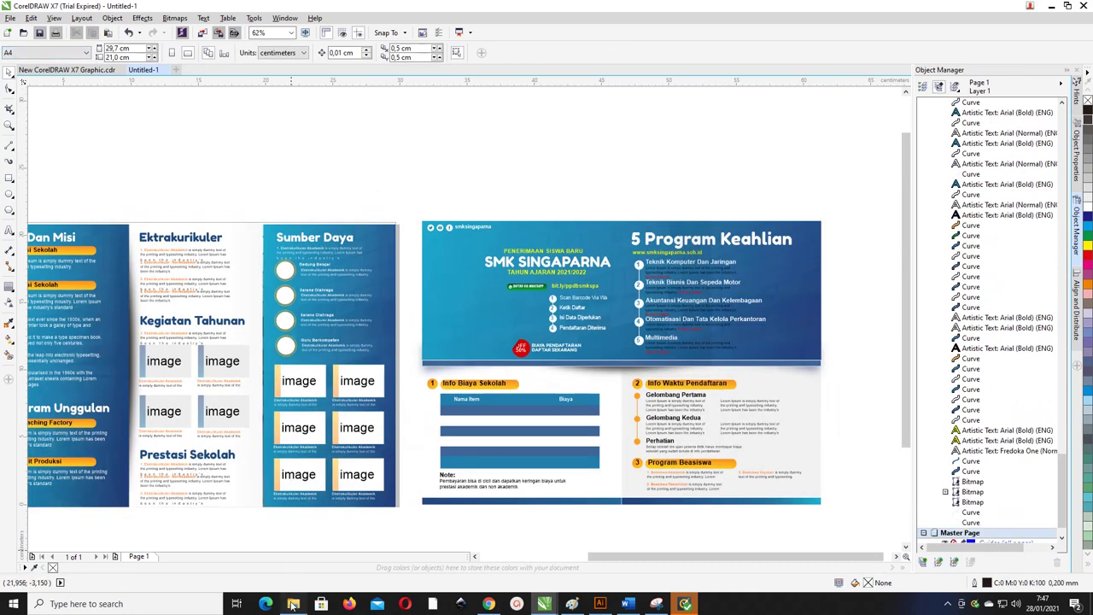
left_click(293, 605)
left_click_drag(350, 184, 179, 48)
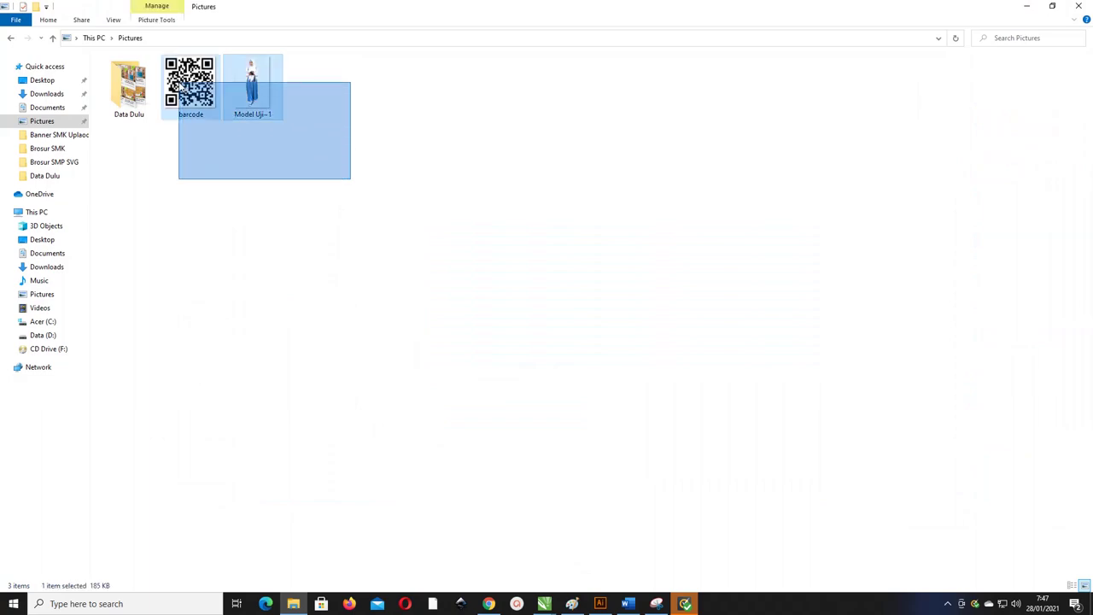
left_click_drag(266, 78, 435, 179)
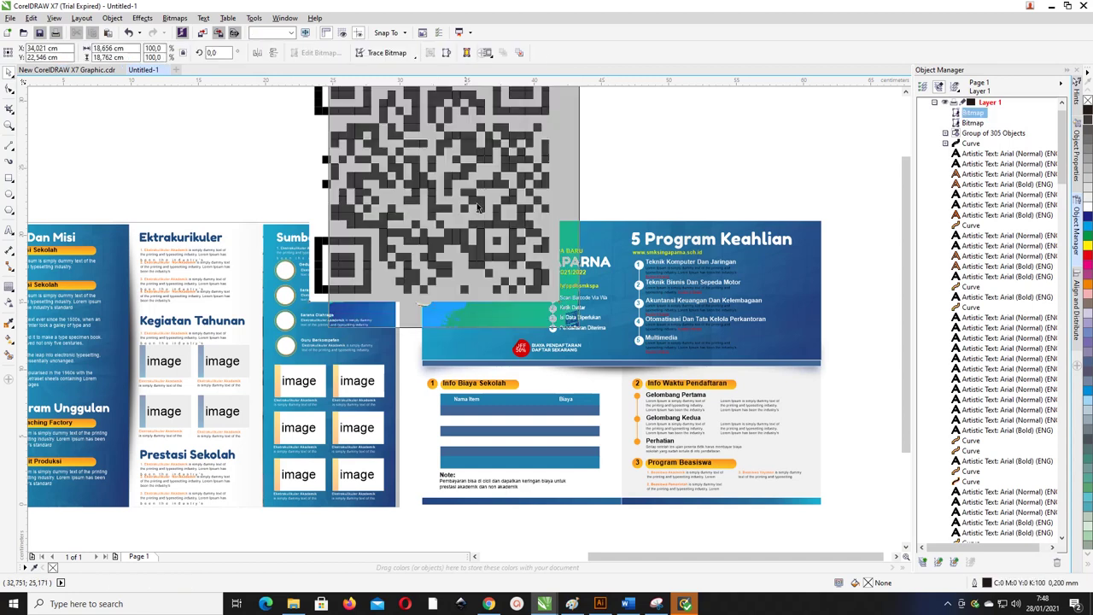
Scale the QR code down to 15% and place it beside the numbered registration steps under the SMK Singaparna title.
left_click_drag(726, 158, 589, 265)
left_click_drag(543, 323, 513, 323)
left_click_drag(566, 270, 530, 310)
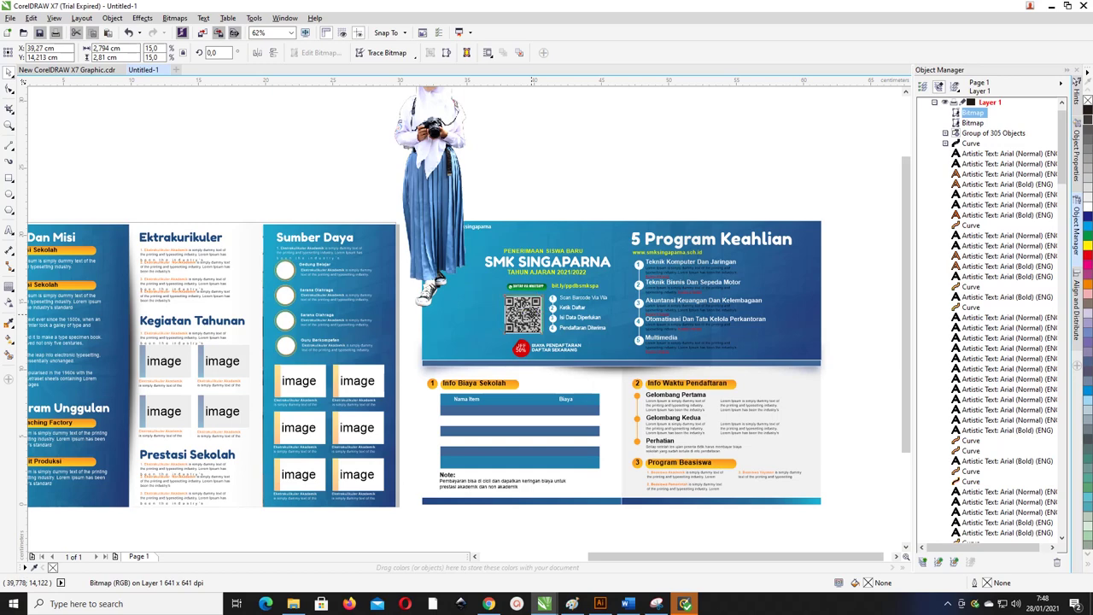